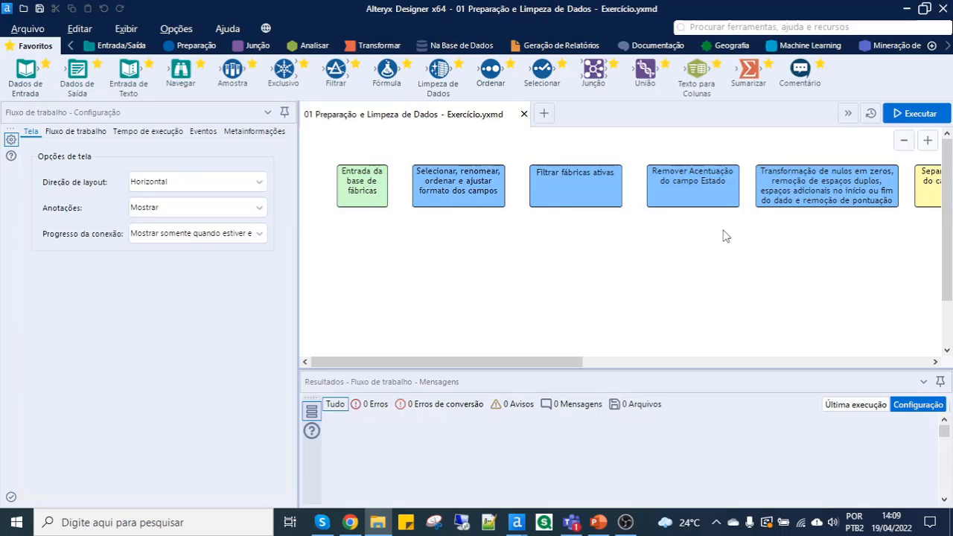
- Review the tool categories from Entrada/Saída to Transformar and check the files in the exercise folder
{"action": "left_click_drag", "start_coordinate": [322, 221], "coordinate": [932, 326]}
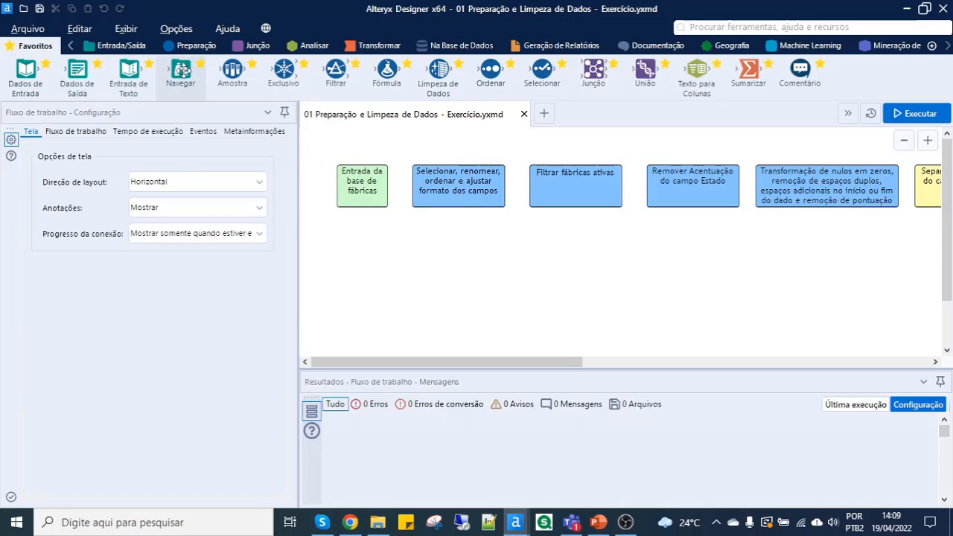
{"action": "left_click", "coordinate": [123, 48]}
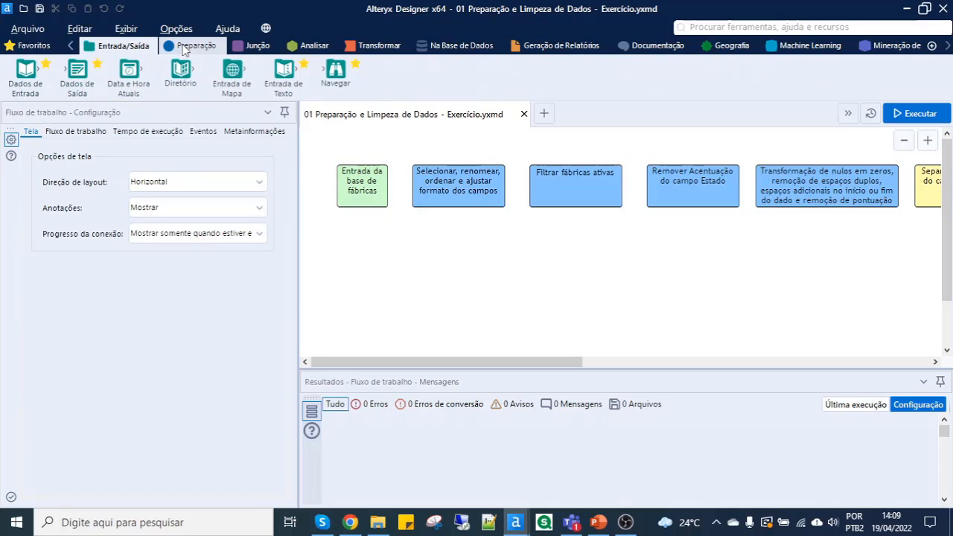
{"action": "left_click", "coordinate": [189, 47]}
{"action": "left_click", "coordinate": [253, 46]}
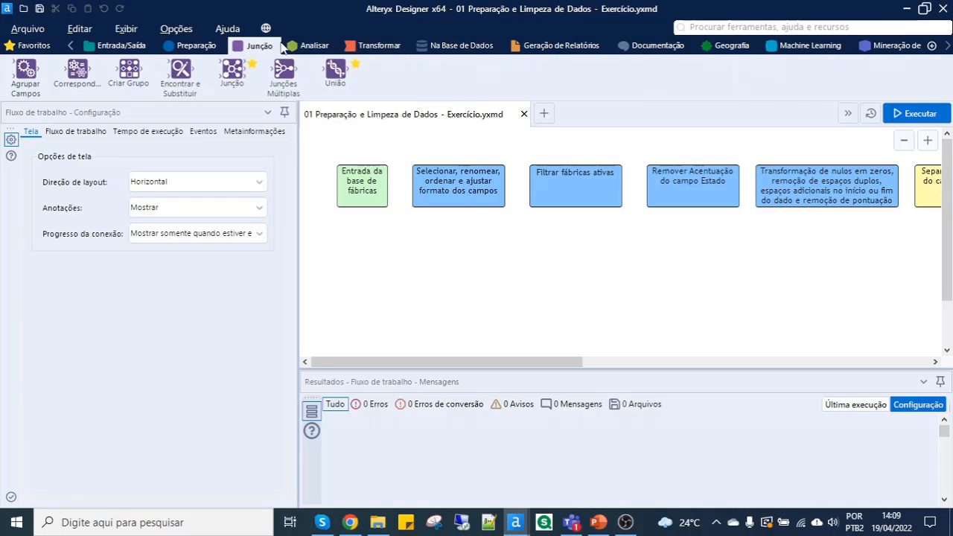
{"action": "left_click", "coordinate": [305, 47]}
{"action": "left_click", "coordinate": [368, 46]}
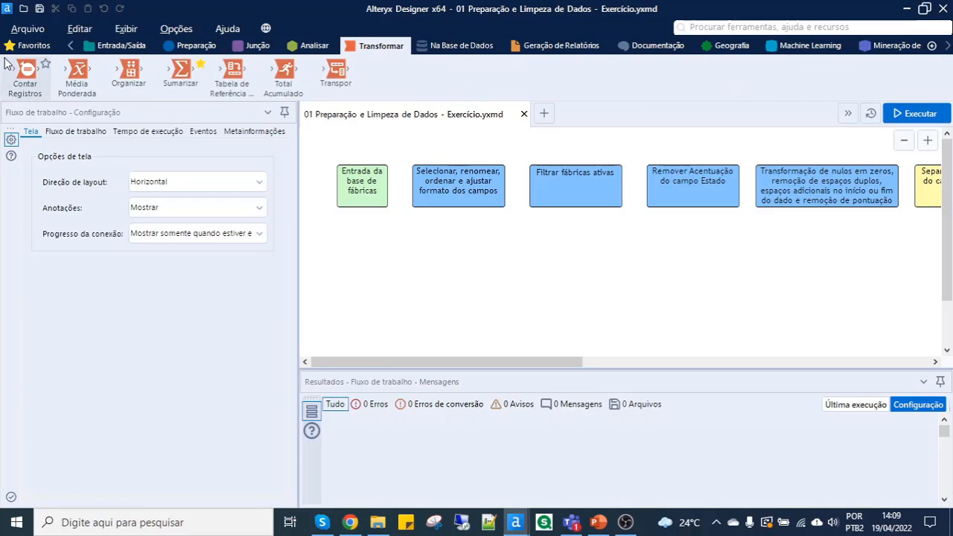
{"action": "left_click", "coordinate": [30, 47]}
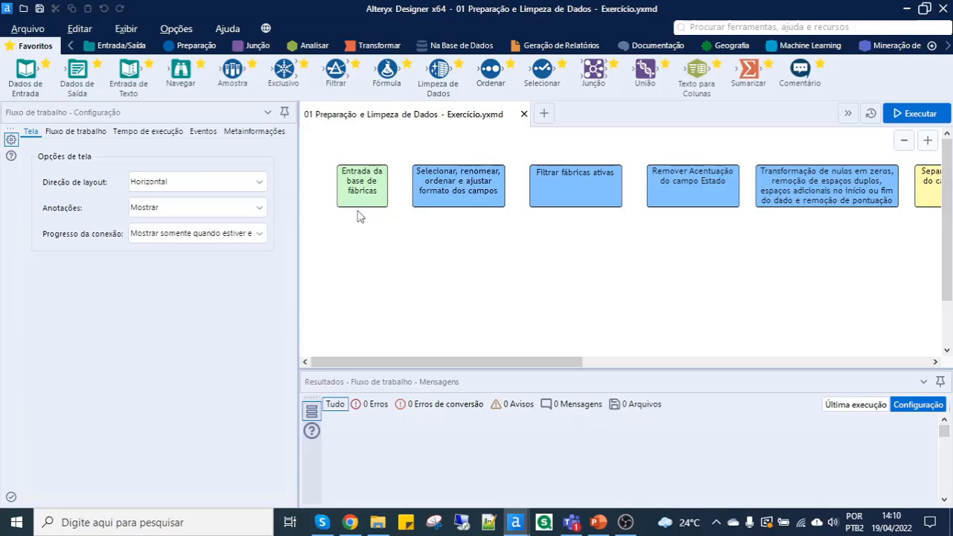
{"action": "left_click", "coordinate": [378, 521]}
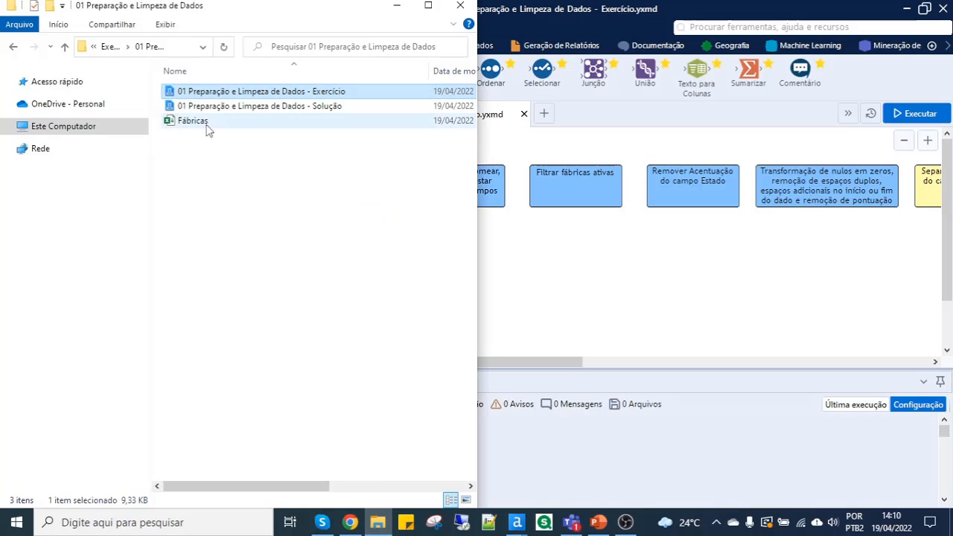
{"action": "left_click", "coordinate": [547, 274]}
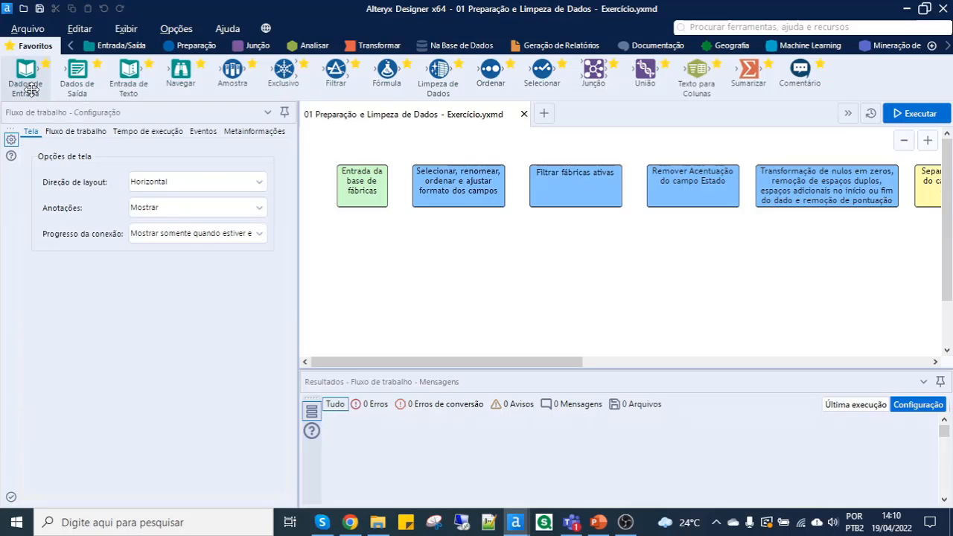
- Add a Dados de Entrada tool to the canvas below the "Entrada da base de fábricas" box
{"action": "left_click", "coordinate": [97, 48]}
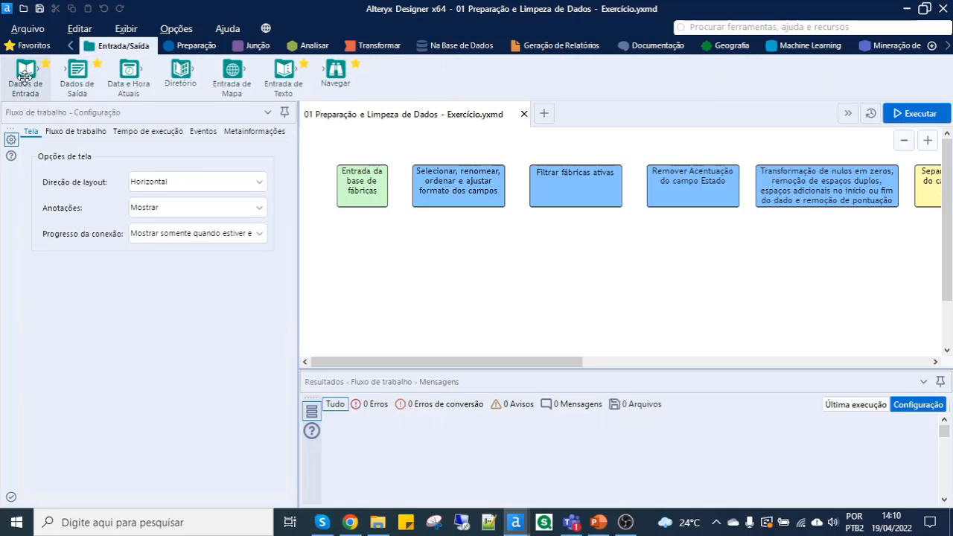
{"action": "left_click_drag", "start_coordinate": [33, 85], "coordinate": [361, 251]}
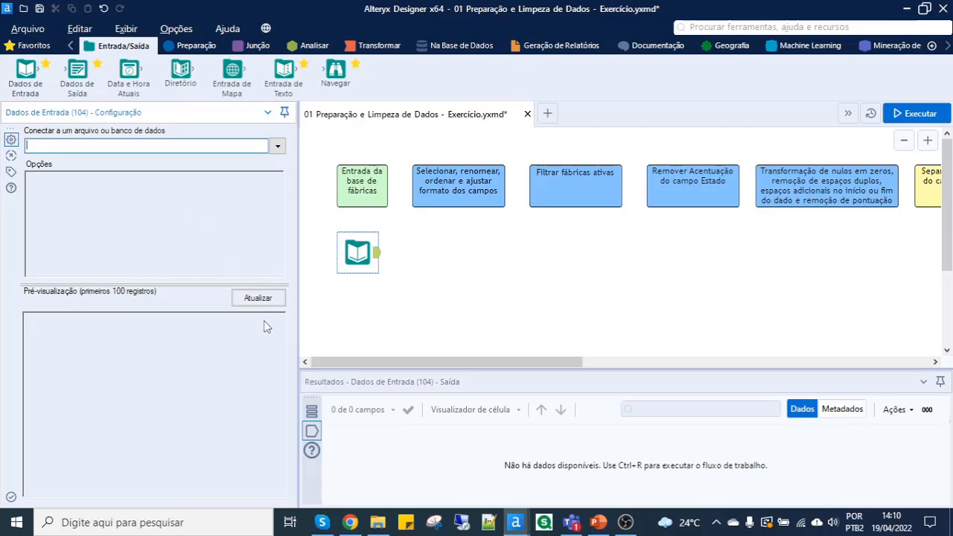
- Look up the exercise folder's path in File Explorer, and return to the Dados de Entrada tool in Alteryx Designer
{"action": "left_click", "coordinate": [381, 526]}
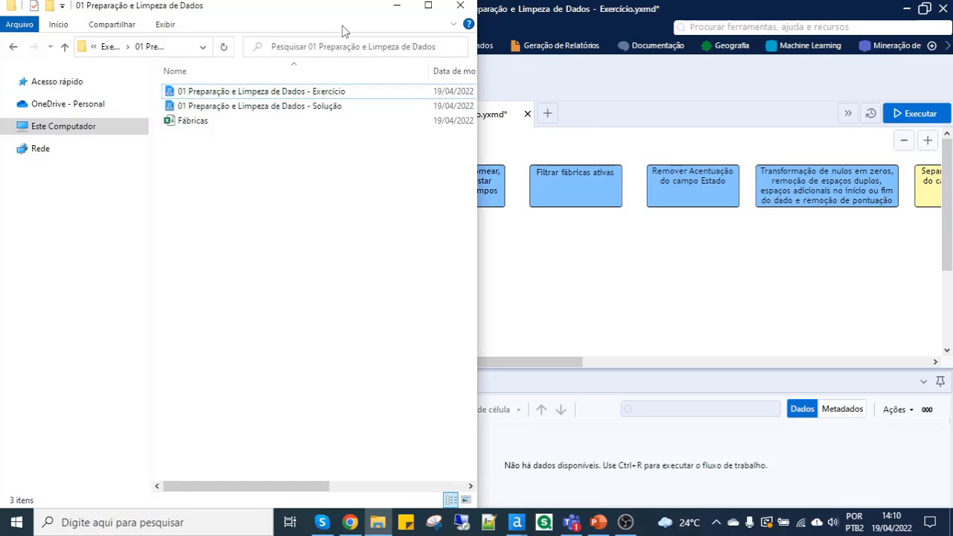
{"action": "left_click", "coordinate": [174, 51]}
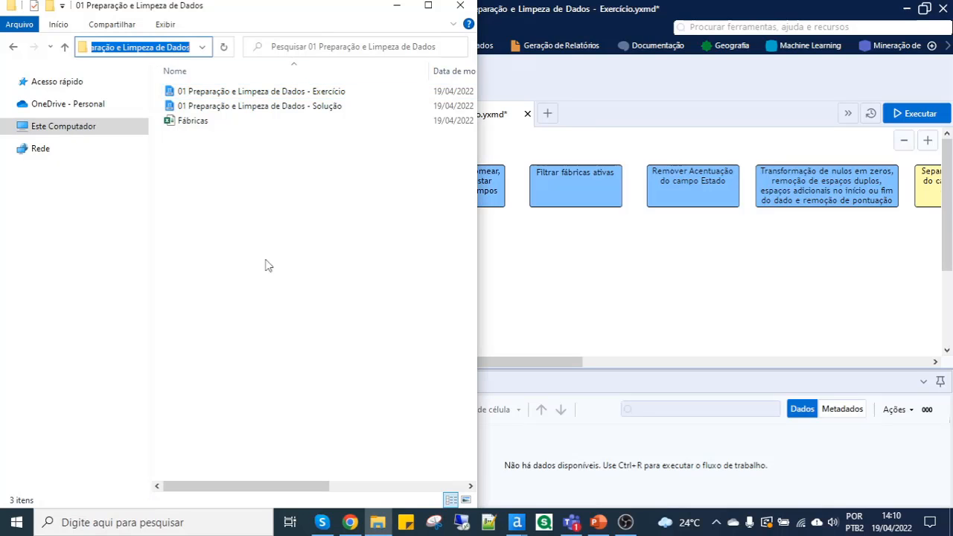
{"action": "left_click", "coordinate": [365, 276]}
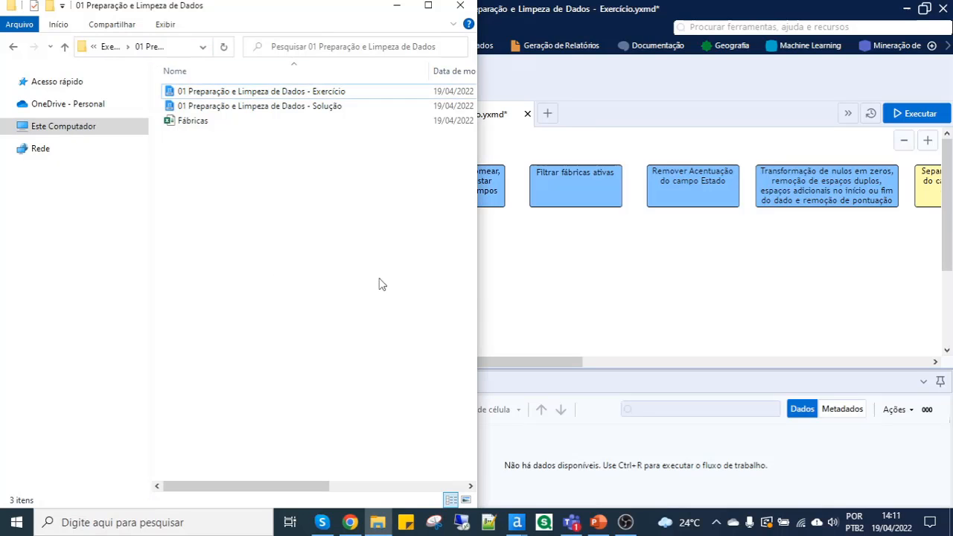
{"action": "left_click", "coordinate": [514, 278]}
{"action": "left_click", "coordinate": [363, 259]}
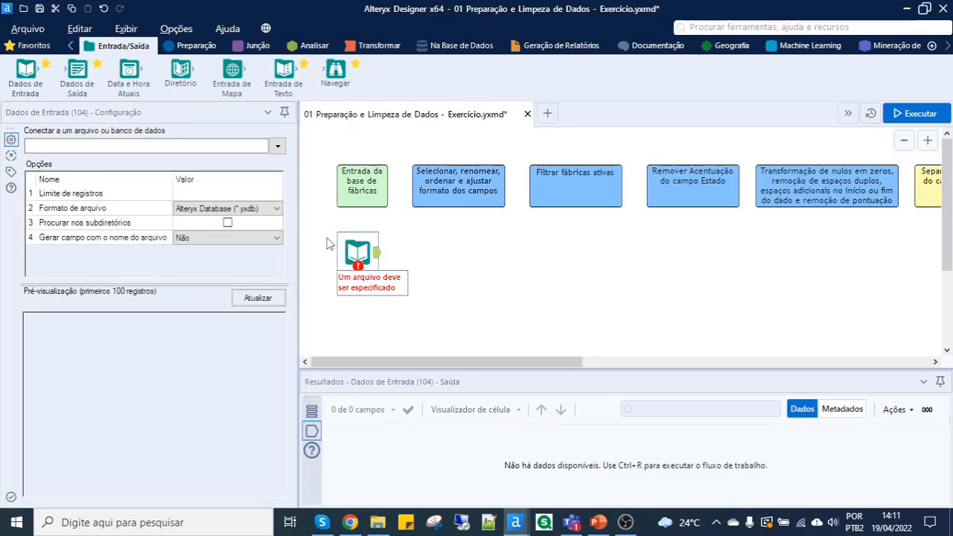
- Connect the Dados de Entrada tool to the Fábricas Excel file from the exercise folder, using the sheet Planilha1
{"action": "left_click", "coordinate": [277, 148]}
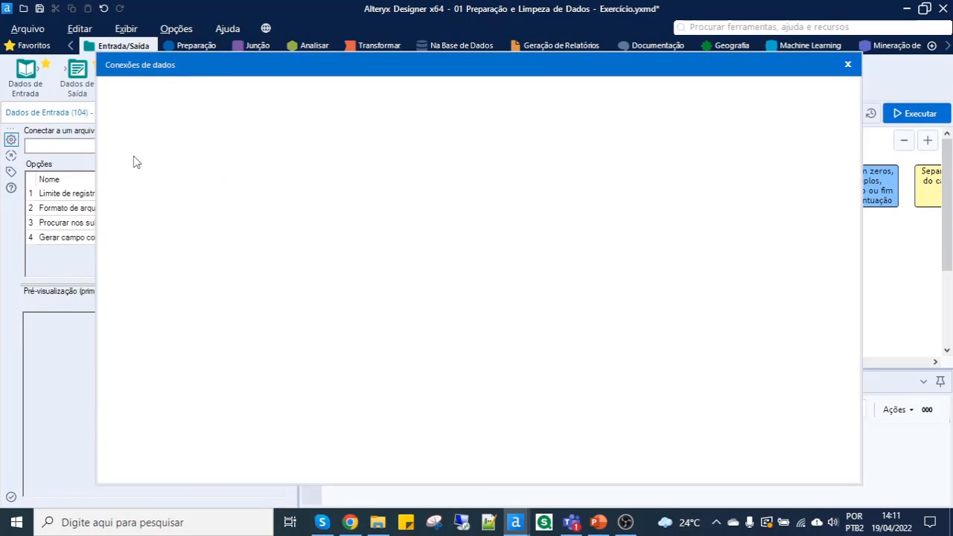
{"action": "left_click", "coordinate": [153, 147]}
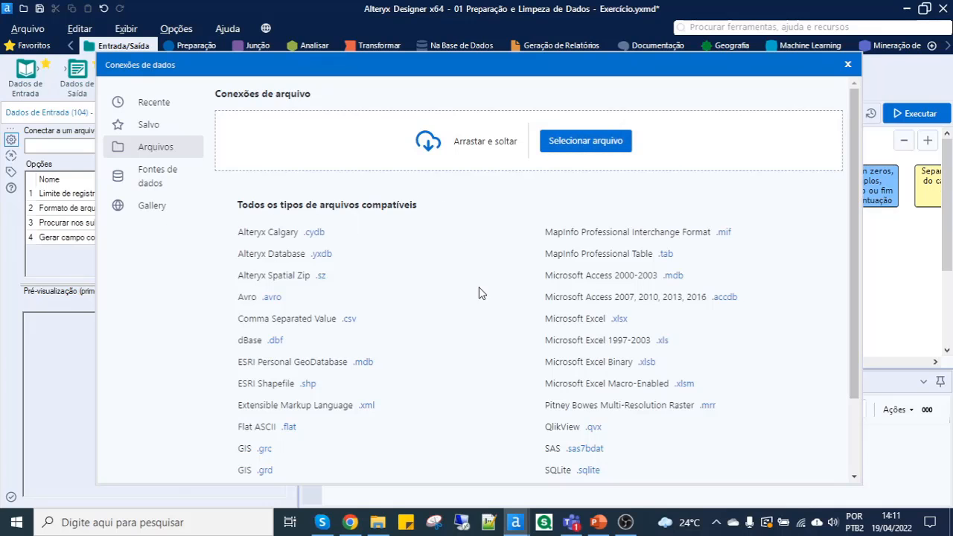
{"action": "scroll", "coordinate": [479, 297], "scroll_direction": "down", "scroll_amount": 3}
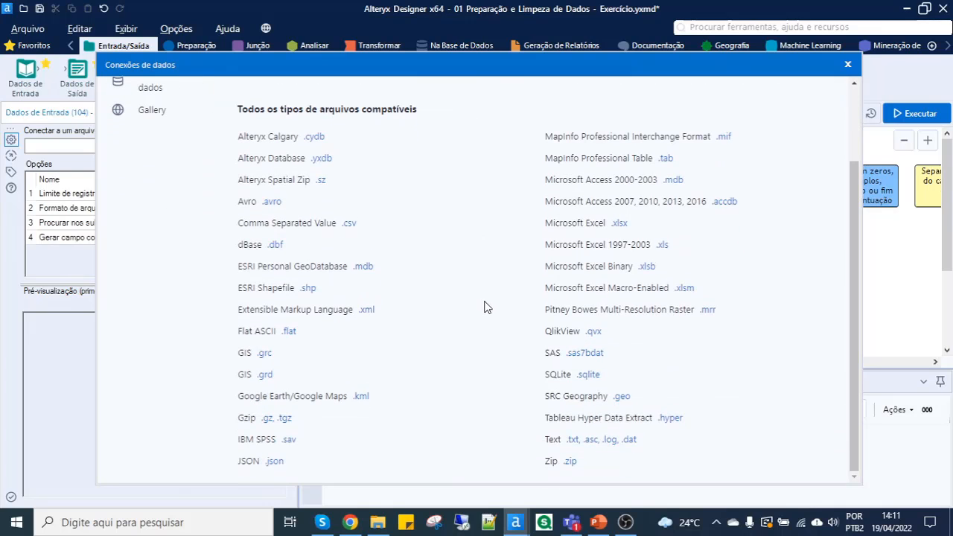
{"action": "scroll", "coordinate": [484, 306], "scroll_direction": "up", "scroll_amount": 3}
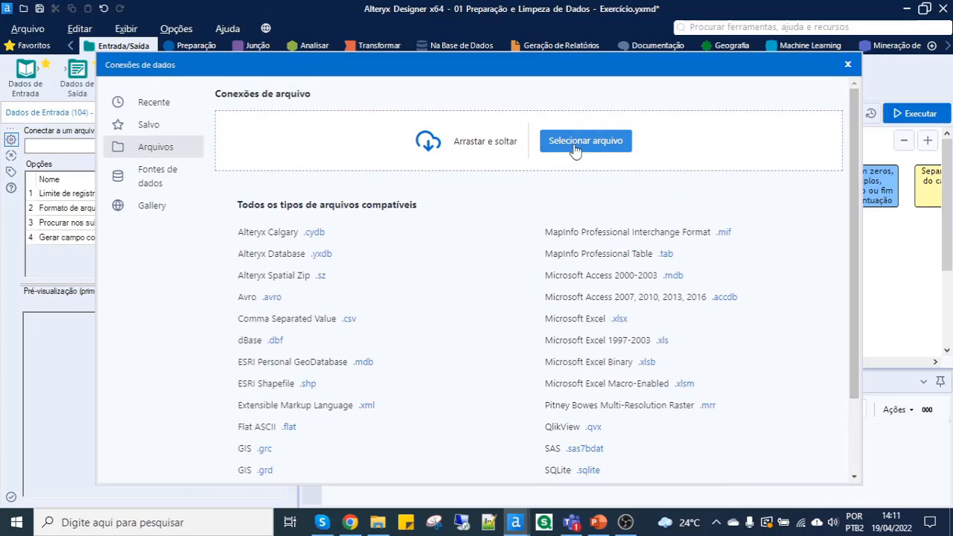
{"action": "left_click", "coordinate": [578, 145]}
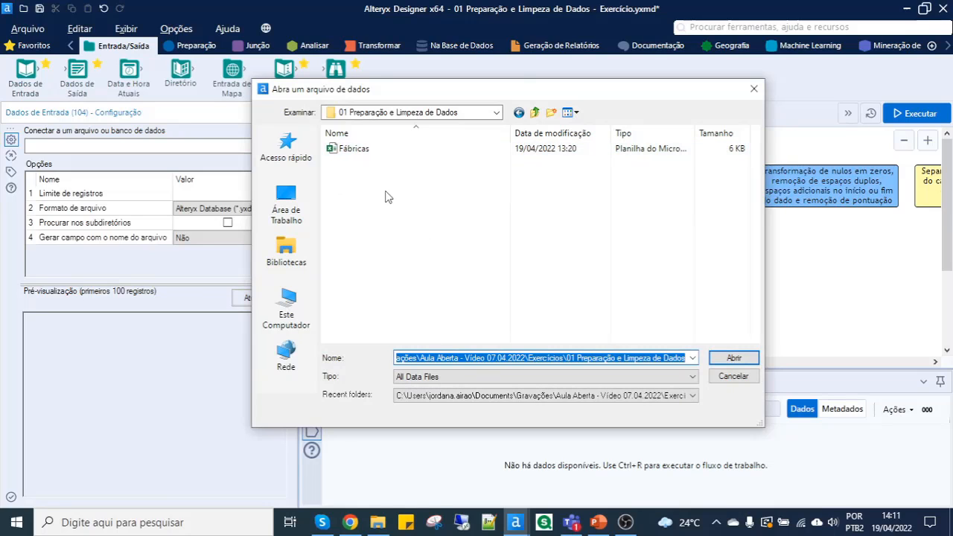
{"action": "left_click", "coordinate": [362, 154]}
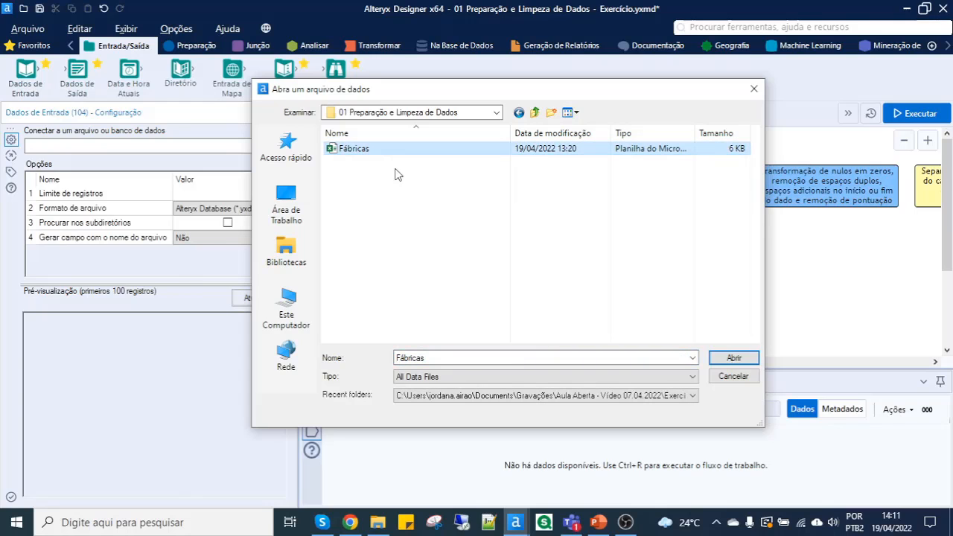
{"action": "left_click", "coordinate": [737, 358]}
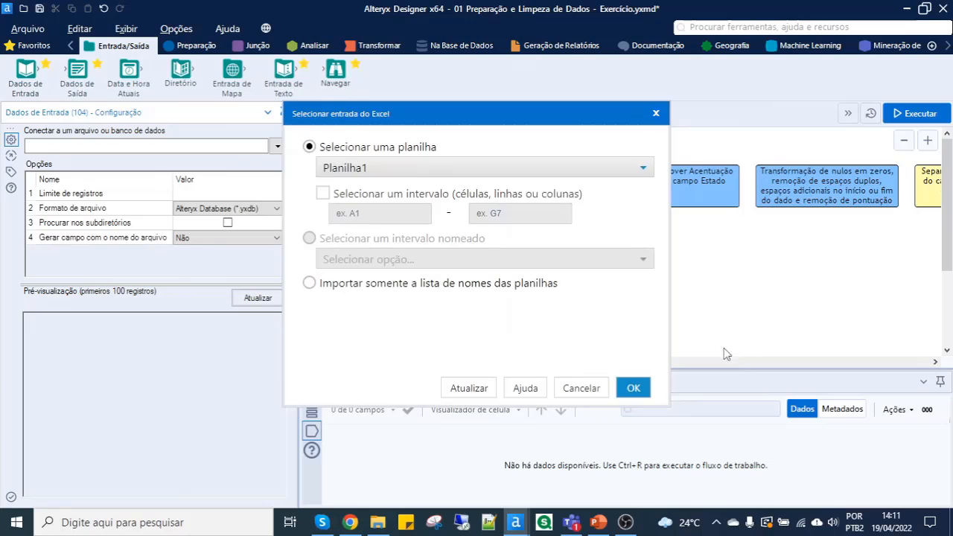
{"action": "left_click", "coordinate": [429, 170]}
{"action": "left_click", "coordinate": [431, 169]}
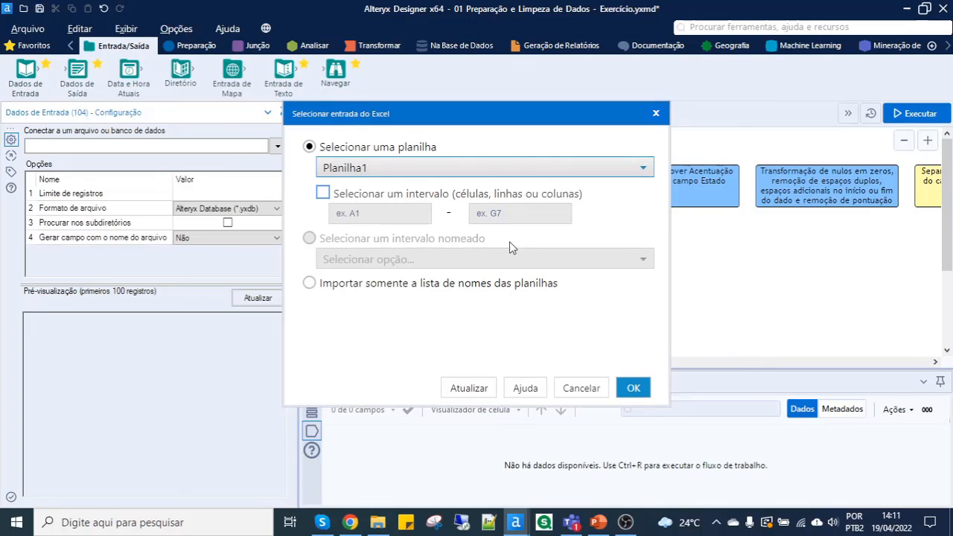
{"action": "left_click", "coordinate": [633, 388]}
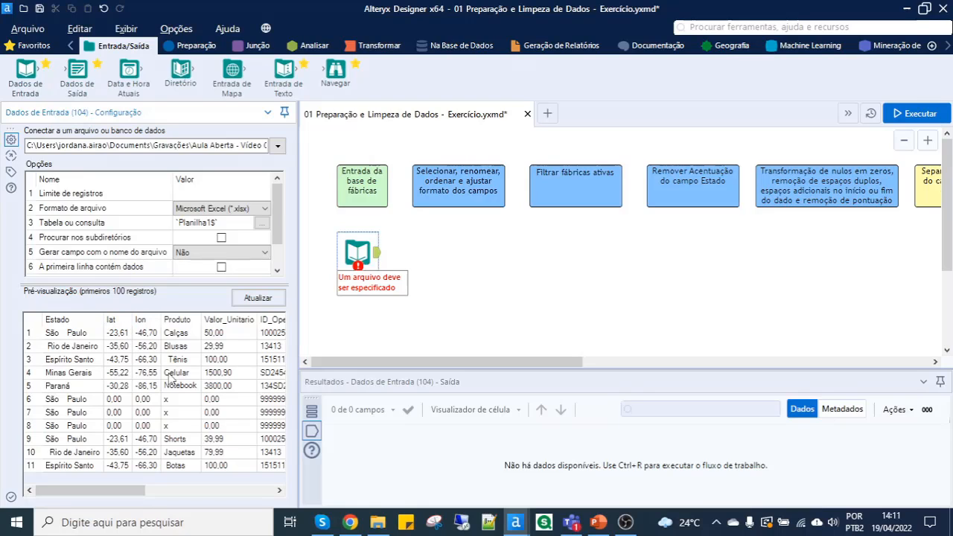
- Run the workflow and examine the imported records across all fields, including ID_Filial and Status da Fábrica
{"action": "left_click", "coordinate": [898, 114]}
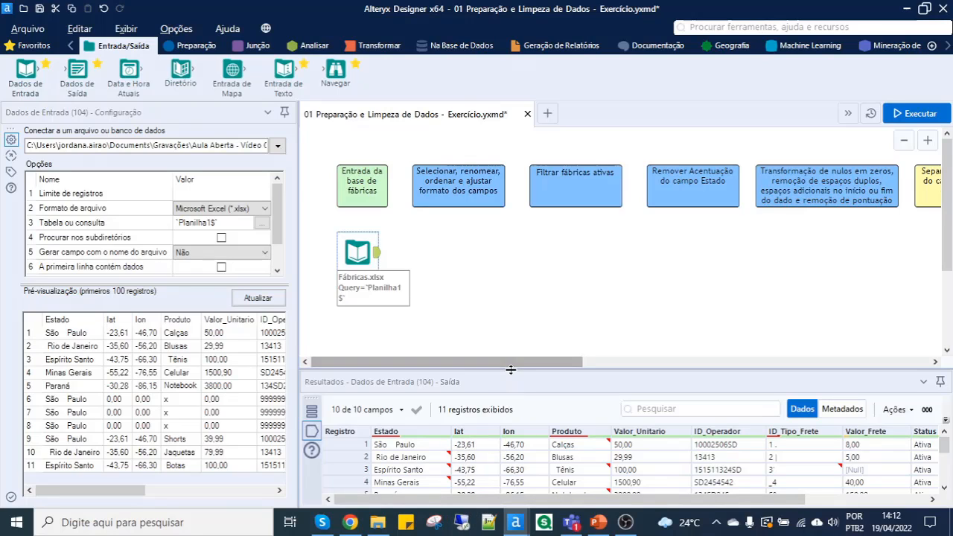
{"action": "left_click_drag", "start_coordinate": [510, 367], "coordinate": [512, 332]}
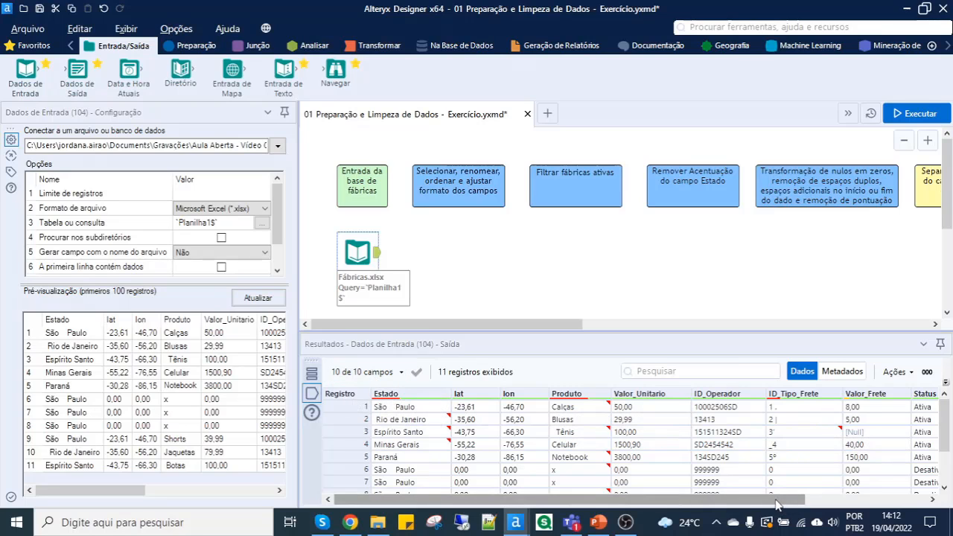
{"action": "left_click_drag", "start_coordinate": [781, 508], "coordinate": [899, 516]}
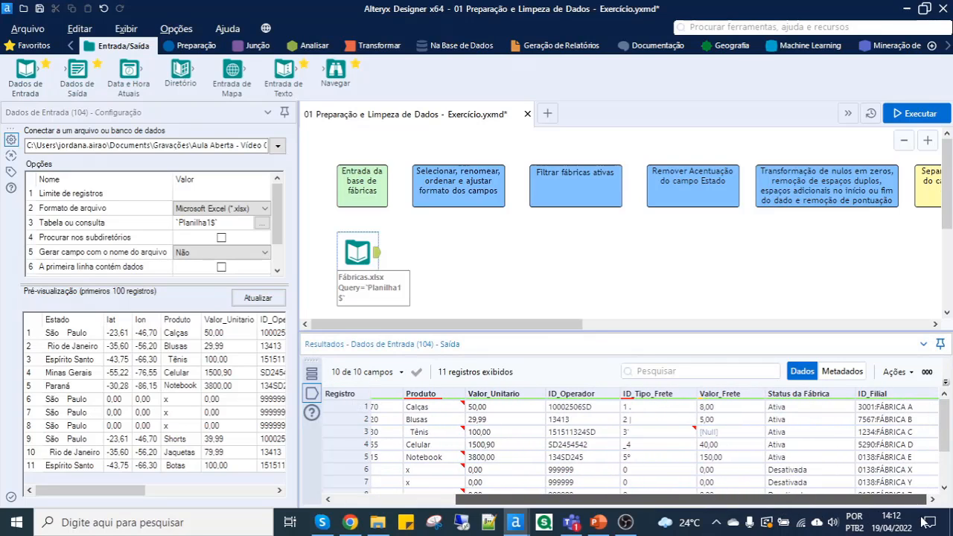
{"action": "left_click", "coordinate": [872, 411]}
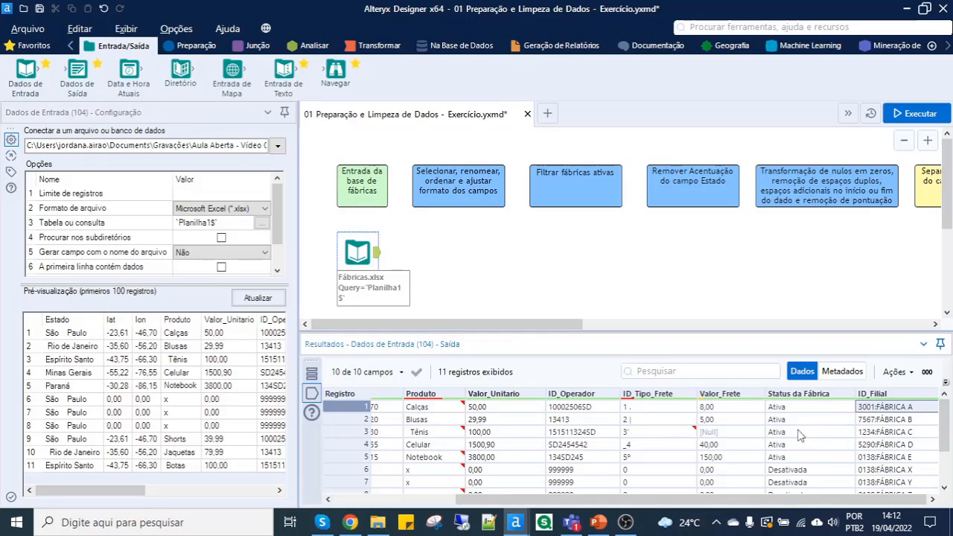
{"action": "left_click", "coordinate": [800, 457]}
{"action": "left_click", "coordinate": [805, 482]}
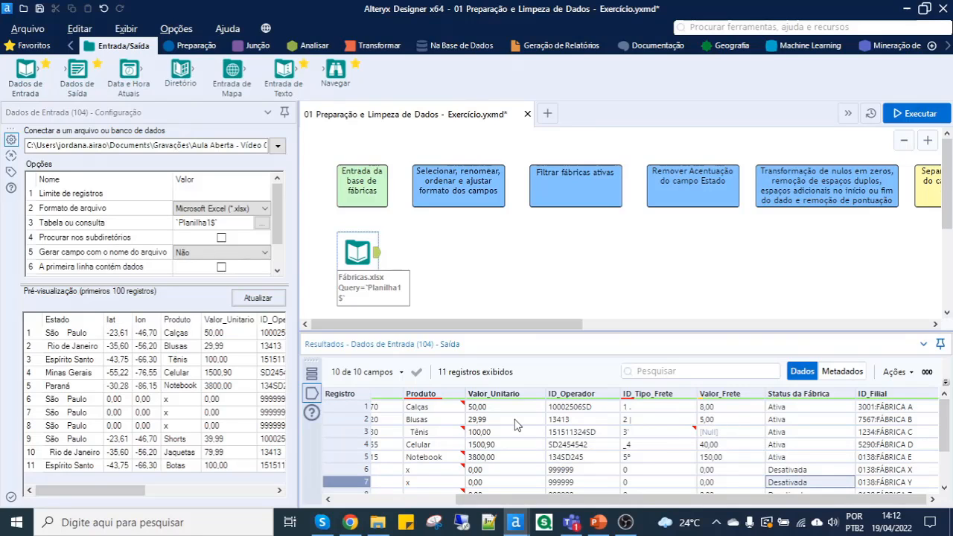
{"action": "mouse_move", "coordinate": [428, 410]}
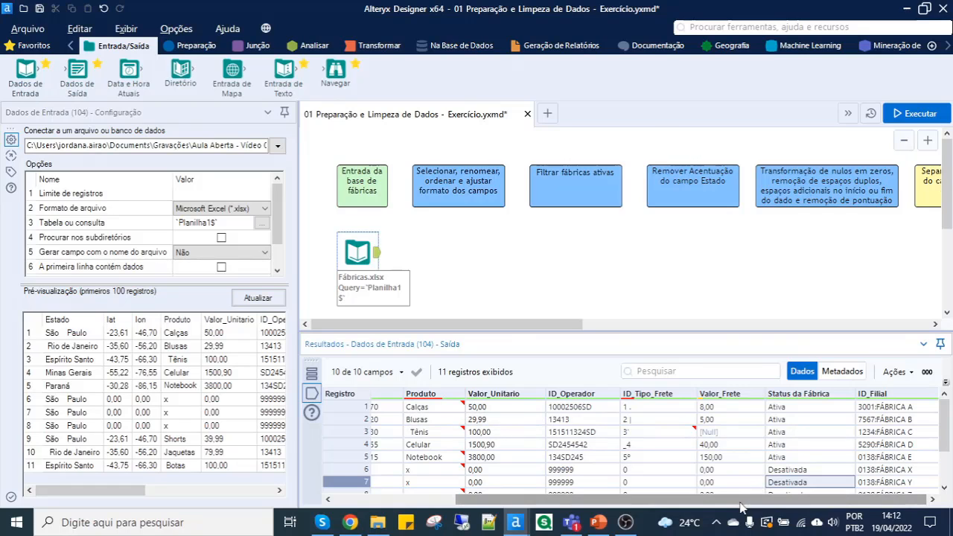
{"action": "left_click_drag", "start_coordinate": [740, 506], "coordinate": [608, 505]}
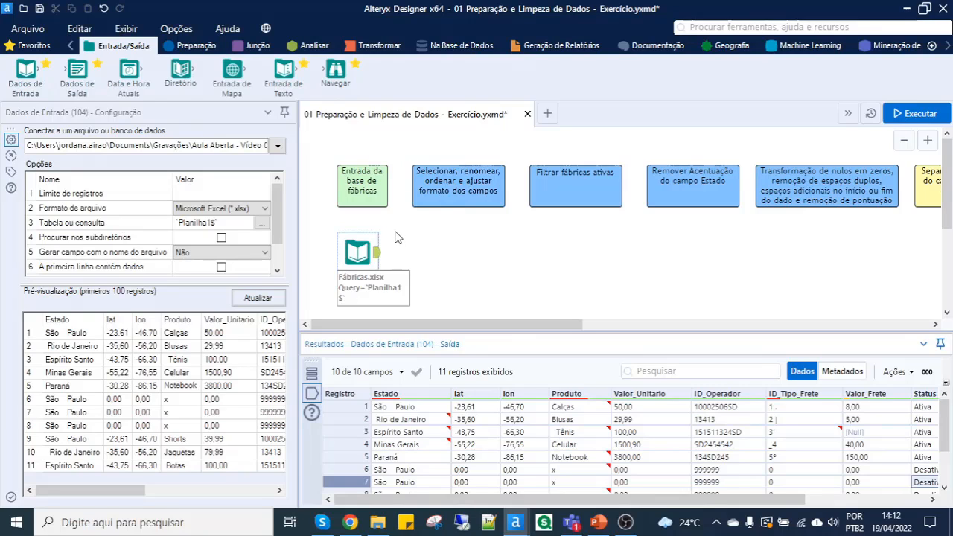
- Place a Selecionar tool on the canvas to the right of the Dados de Entrada tool, without connecting them
{"action": "left_click", "coordinate": [178, 47]}
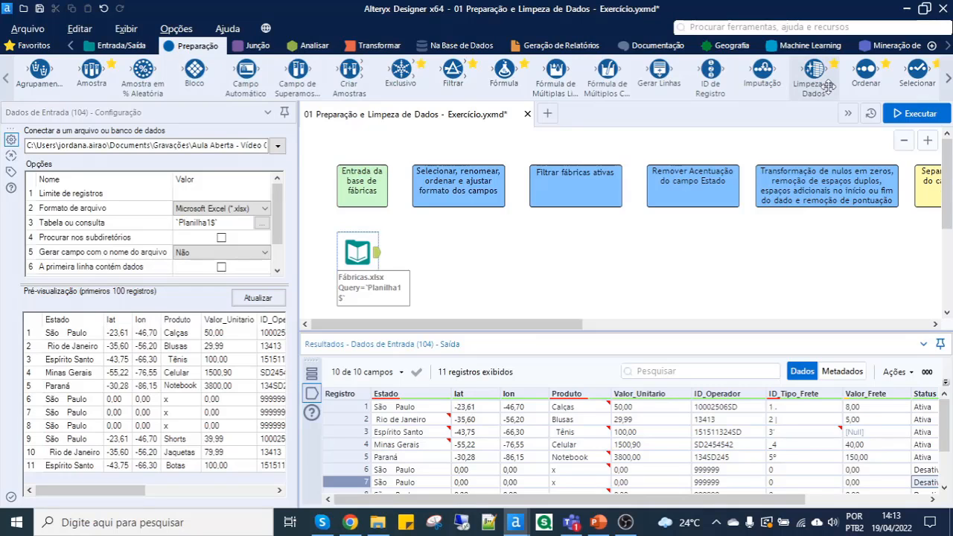
{"action": "mouse_move", "coordinate": [913, 74]}
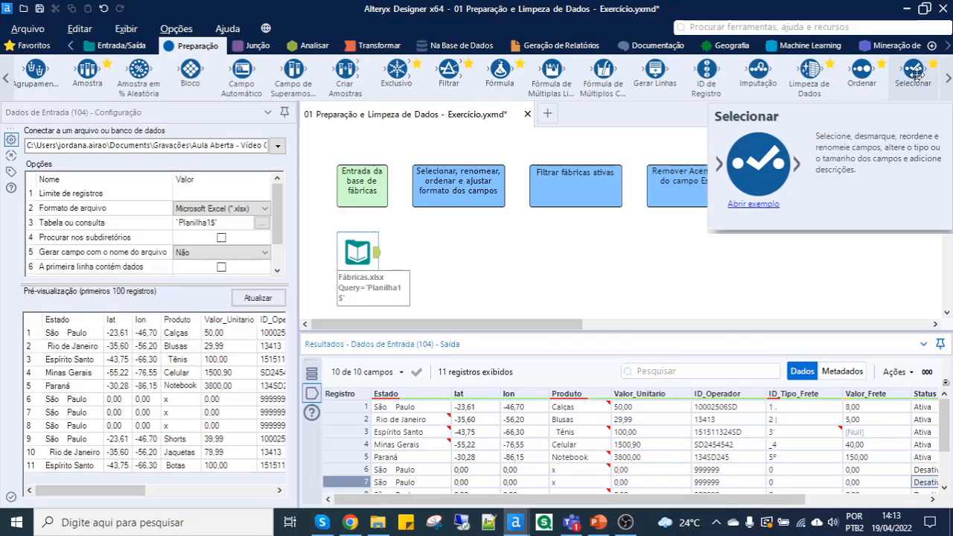
{"action": "left_click_drag", "start_coordinate": [914, 76], "coordinate": [444, 254]}
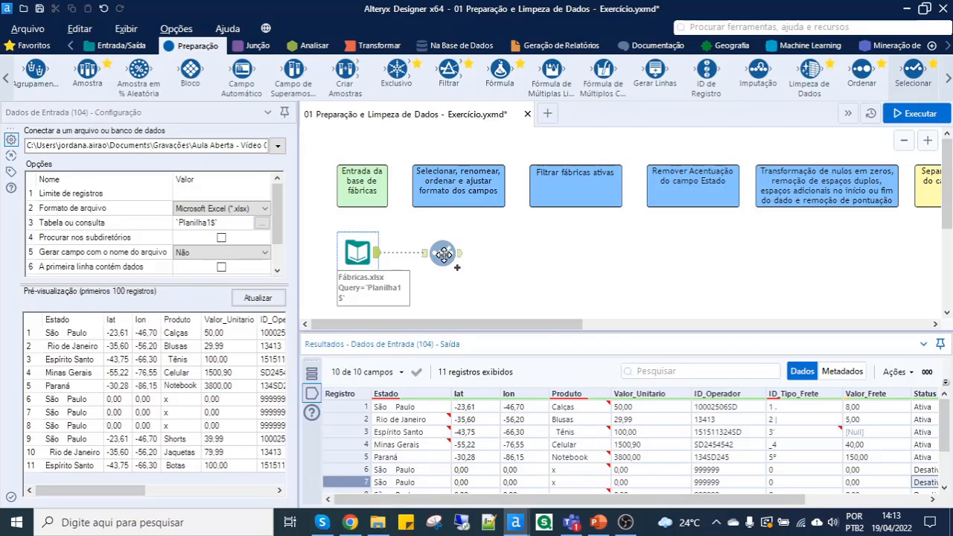
{"action": "left_click_drag", "start_coordinate": [443, 254], "coordinate": [441, 251]}
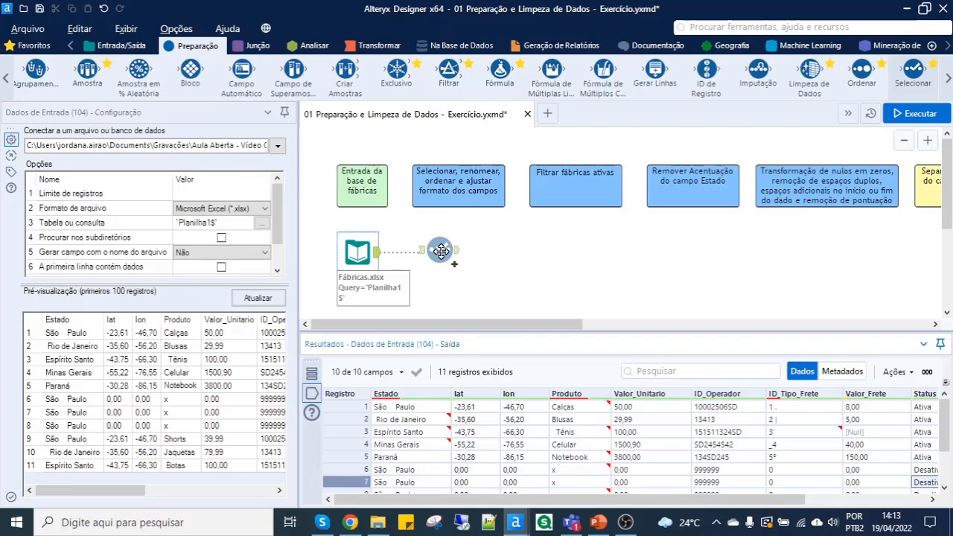
{"action": "left_click_drag", "start_coordinate": [440, 251], "coordinate": [451, 255]}
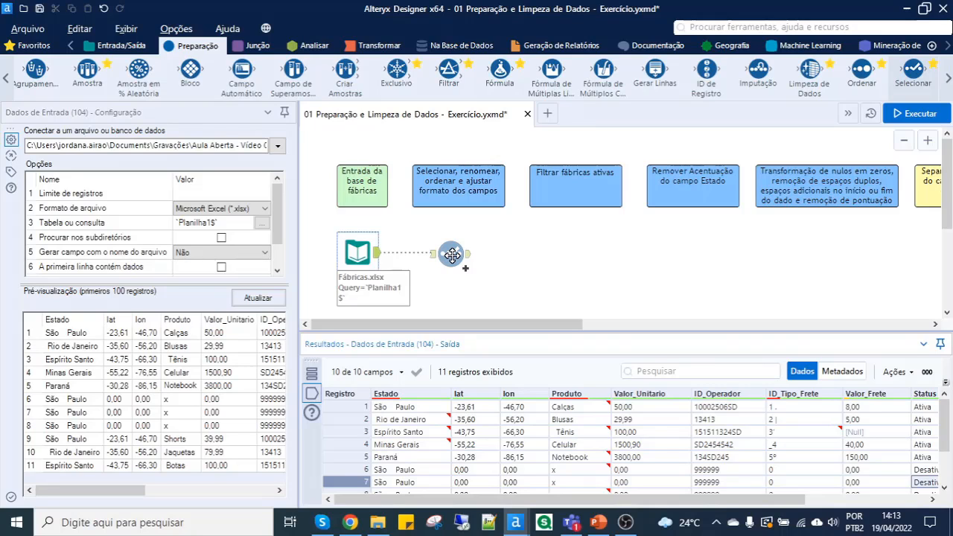
{"action": "left_click_drag", "start_coordinate": [451, 254], "coordinate": [526, 255]}
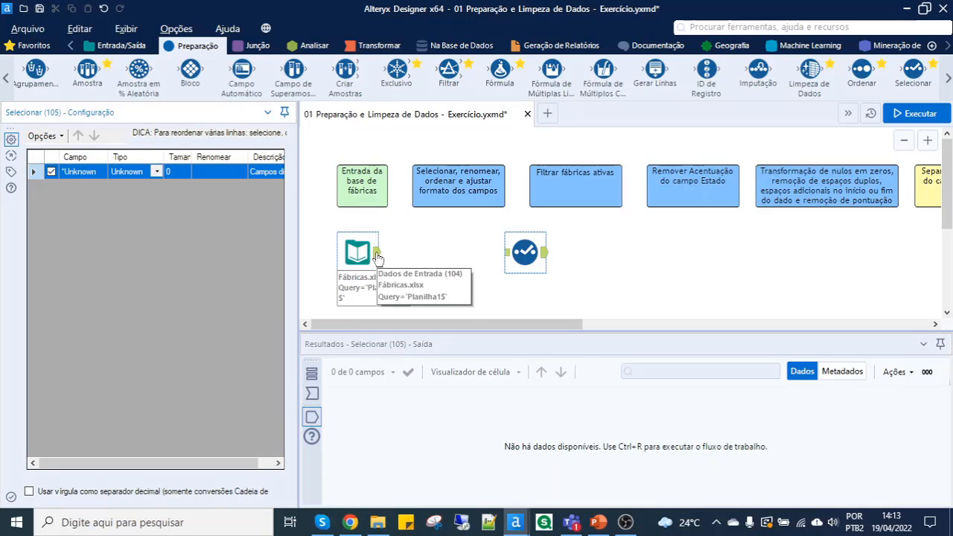
- Connect the Dados de Entrada tool's output to the Selecionar tool and move Selecionar beneath the "Selecionar, renomear, ordenar" comment box
{"action": "left_click_drag", "start_coordinate": [376, 254], "coordinate": [506, 253]}
{"action": "key", "text": "ctrl+r"}
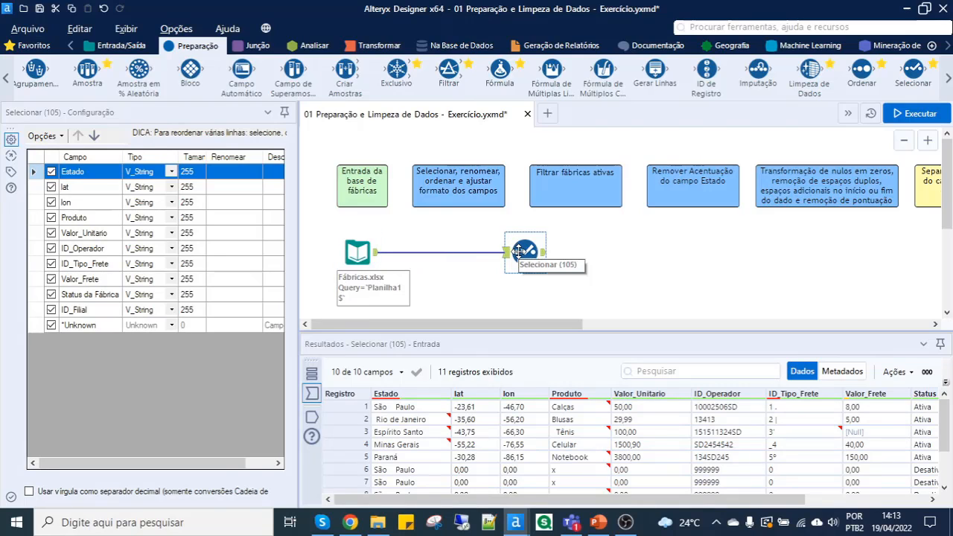
{"action": "left_click_drag", "start_coordinate": [518, 251], "coordinate": [450, 251]}
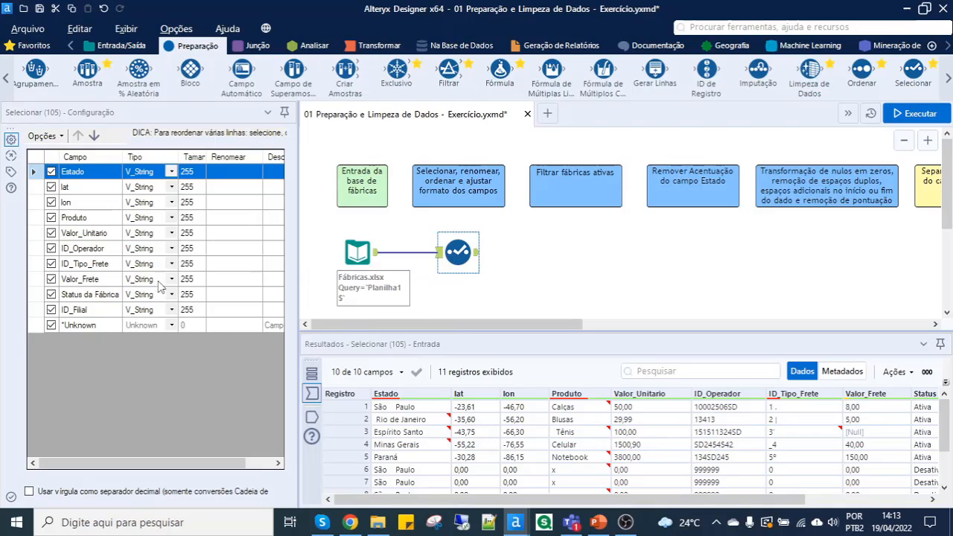
- Exclude the lat and lon fields in the Selecionar tool's configuration
{"action": "left_click", "coordinate": [53, 192]}
{"action": "left_click", "coordinate": [52, 189]}
{"action": "left_click", "coordinate": [52, 202]}
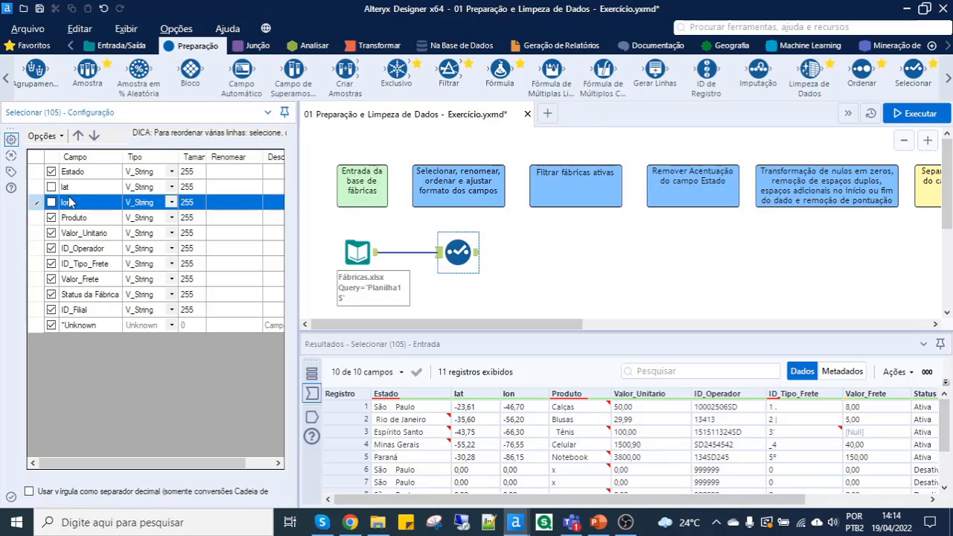
- Rename the ID_Filial field to Fábrica in the Selecionar tool, checking its contents in the results
{"action": "left_click", "coordinate": [102, 311]}
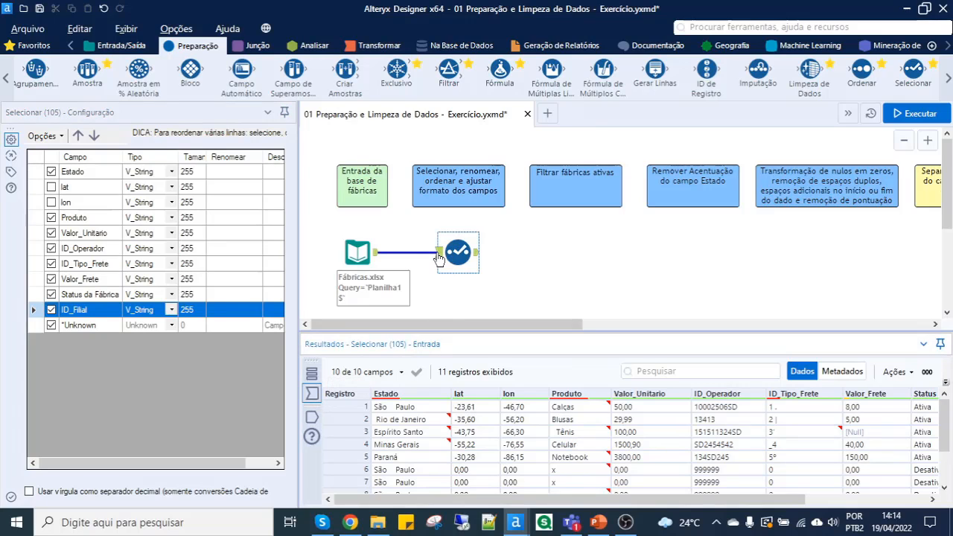
{"action": "left_click_drag", "start_coordinate": [502, 497], "coordinate": [662, 513]}
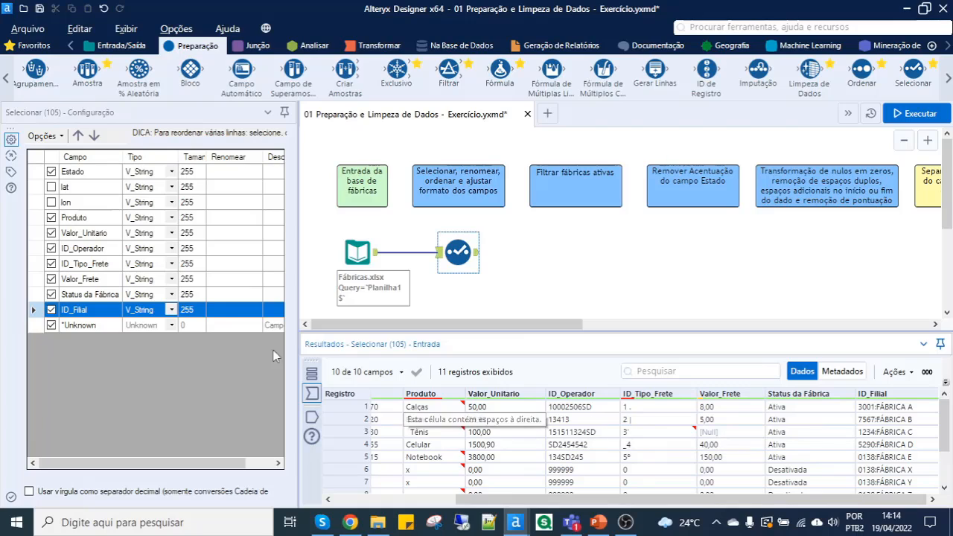
{"action": "left_click", "coordinate": [218, 311]}
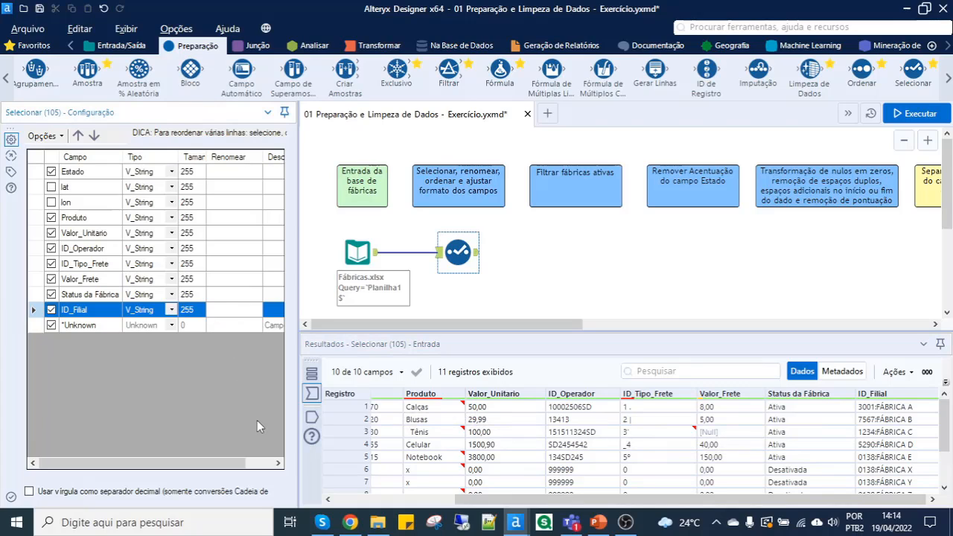
{"action": "type", "text": "Fábrica"}
{"action": "key", "text": "Return"}
{"action": "key", "text": "Up"}
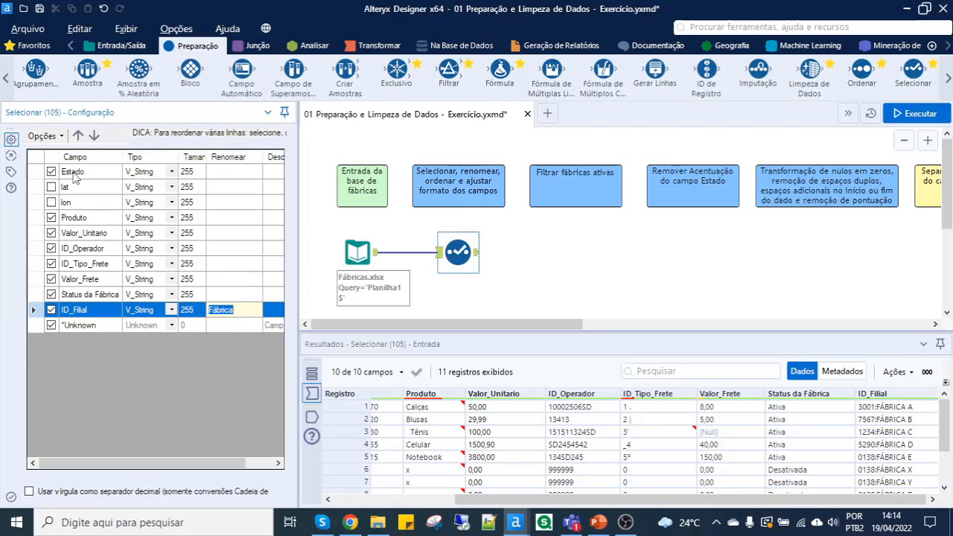
- Move Status da Fábrica and ID_Filial together to the start of the Selecionar field list, ahead of Estado
{"action": "left_click", "coordinate": [35, 294]}
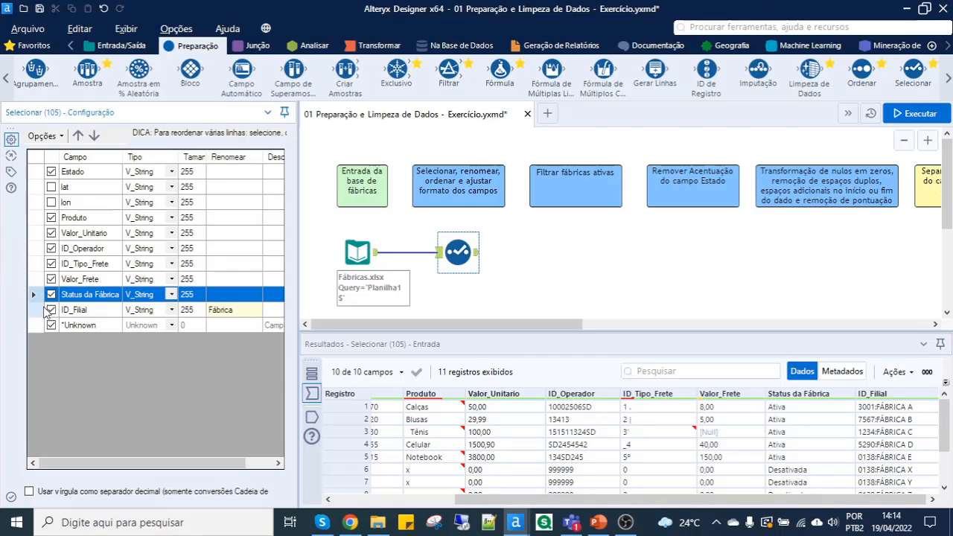
{"action": "left_click", "coordinate": [45, 310], "text": "shift"}
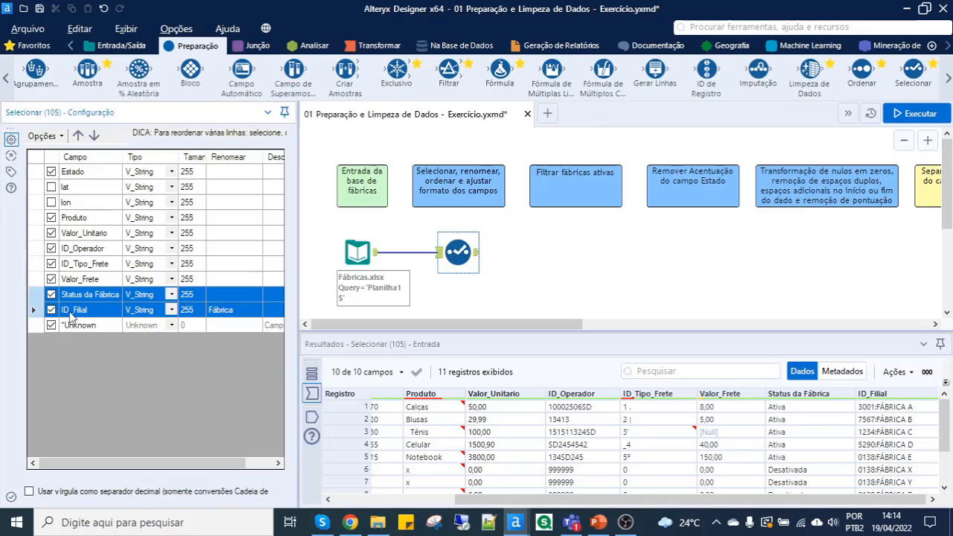
{"action": "left_click", "coordinate": [77, 137]}
{"action": "left_click", "coordinate": [78, 136]}
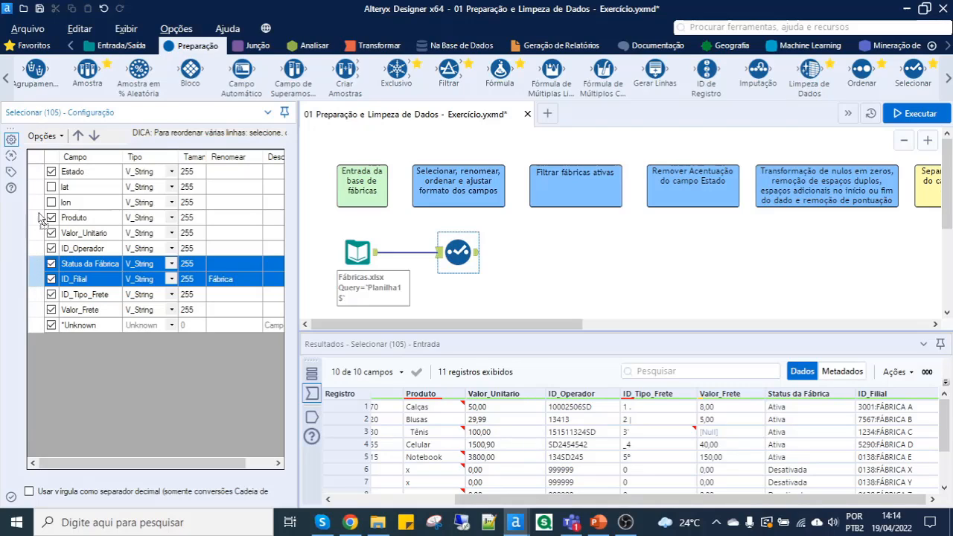
{"action": "left_click_drag", "start_coordinate": [37, 170], "coordinate": [37, 176]}
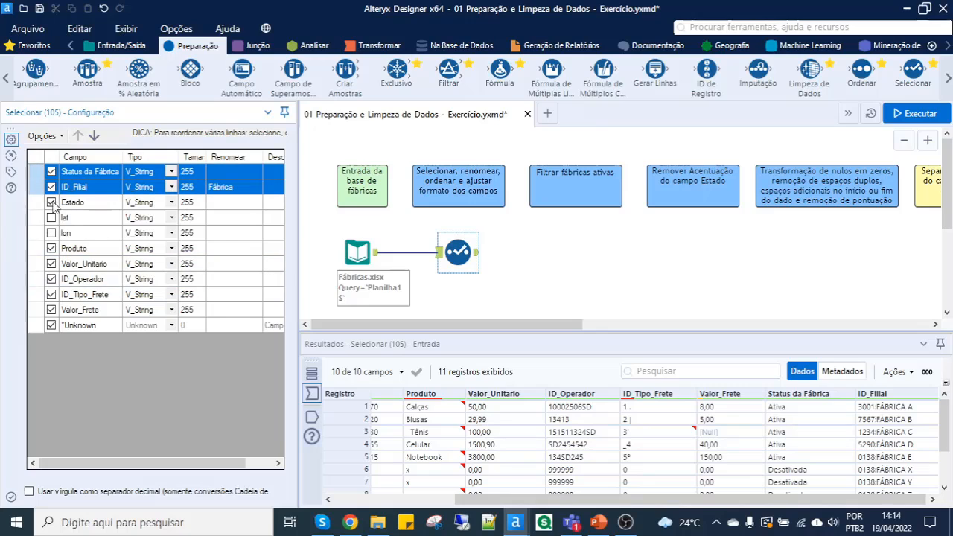
{"action": "left_click", "coordinate": [88, 173]}
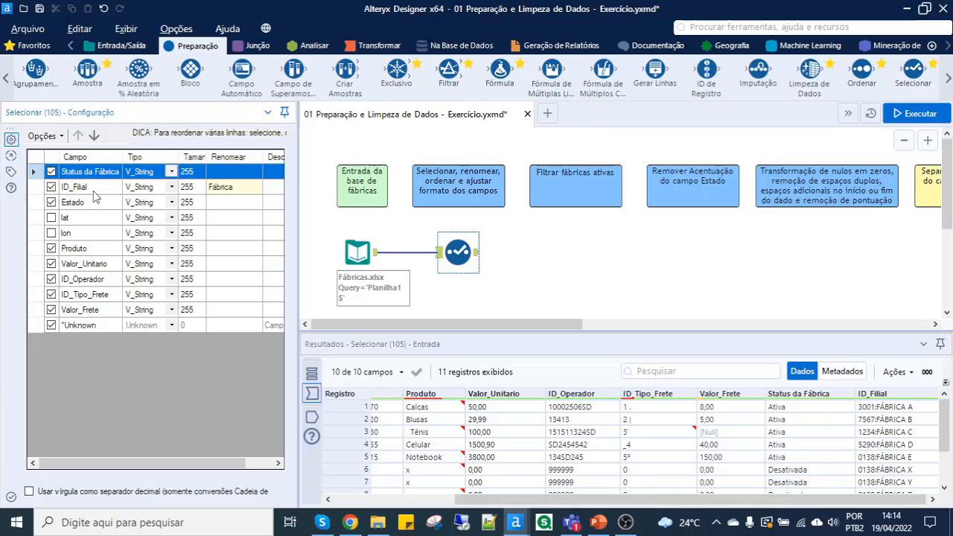
{"action": "left_click", "coordinate": [94, 191]}
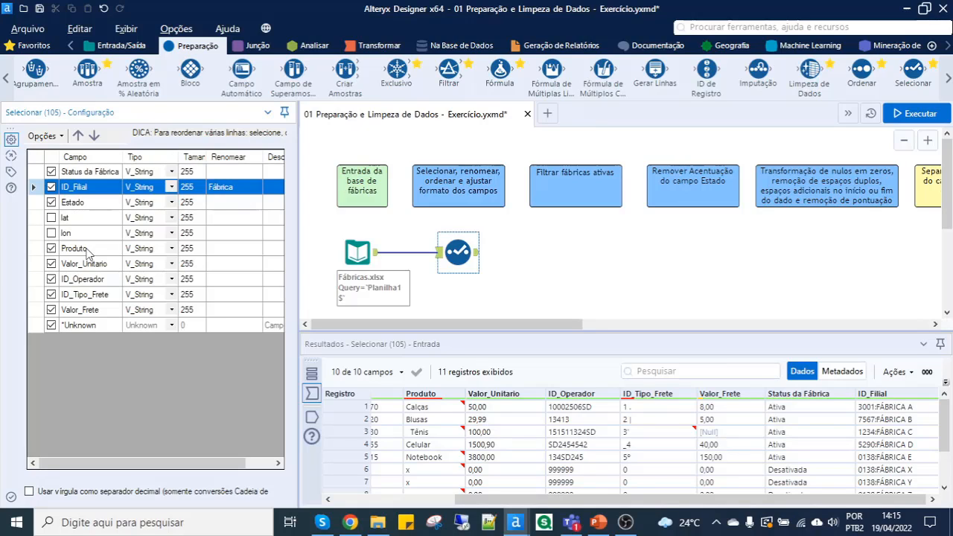
- Move the ID_Tipo_Frete field one place down so that it follows Valor_Frete
{"action": "left_click", "coordinate": [102, 310]}
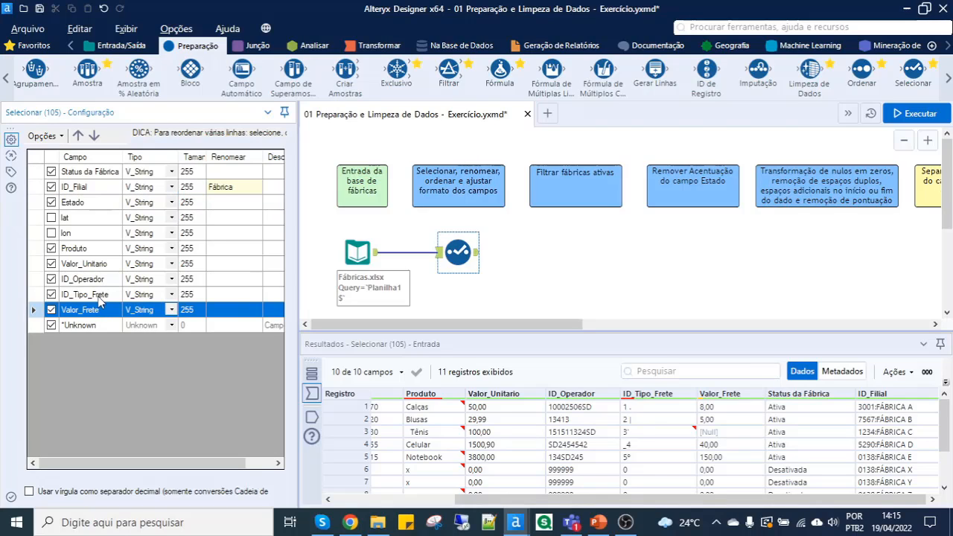
{"action": "left_click", "coordinate": [99, 298], "text": "shift"}
{"action": "left_click", "coordinate": [99, 299]}
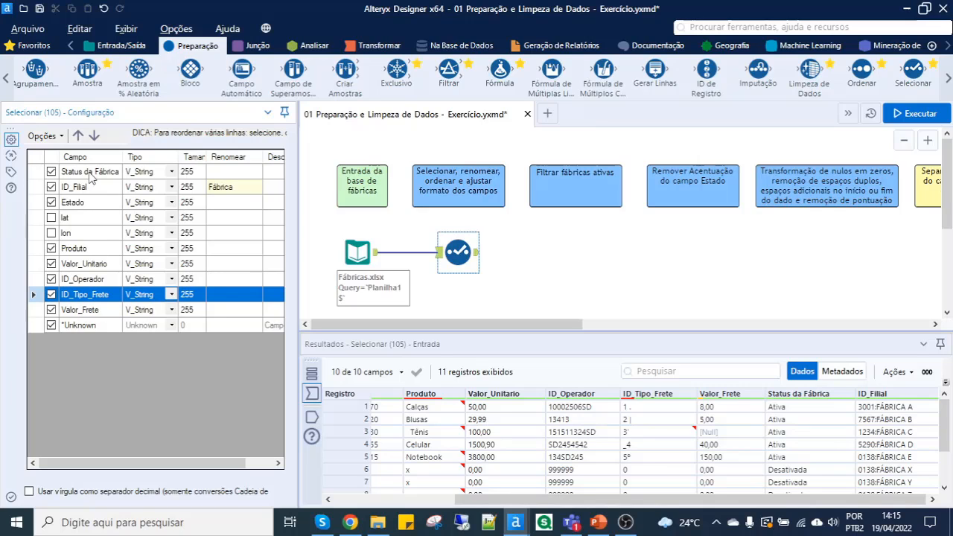
{"action": "left_click", "coordinate": [93, 140]}
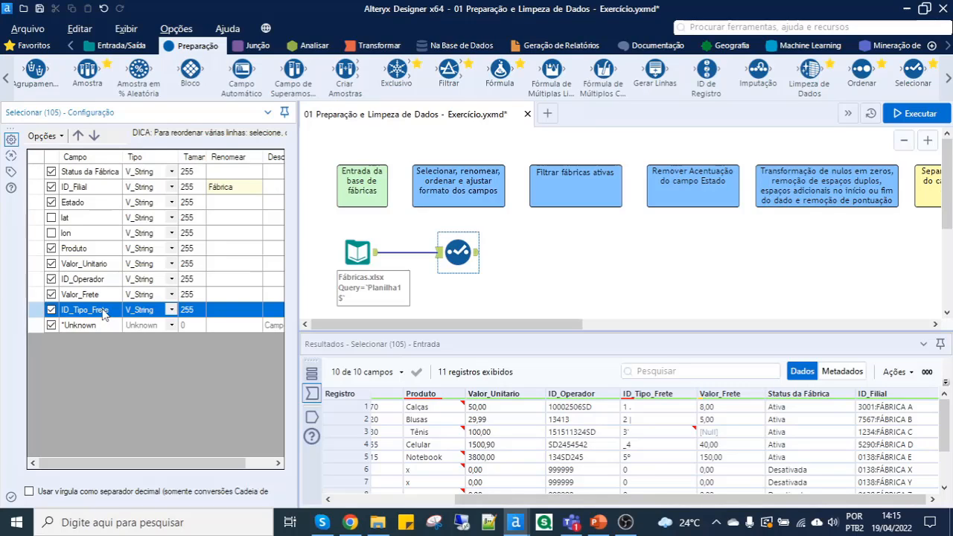
- Set the data type of both the Valor_Unitario and Valor_Frete fields to Double
{"action": "left_click", "coordinate": [85, 265]}
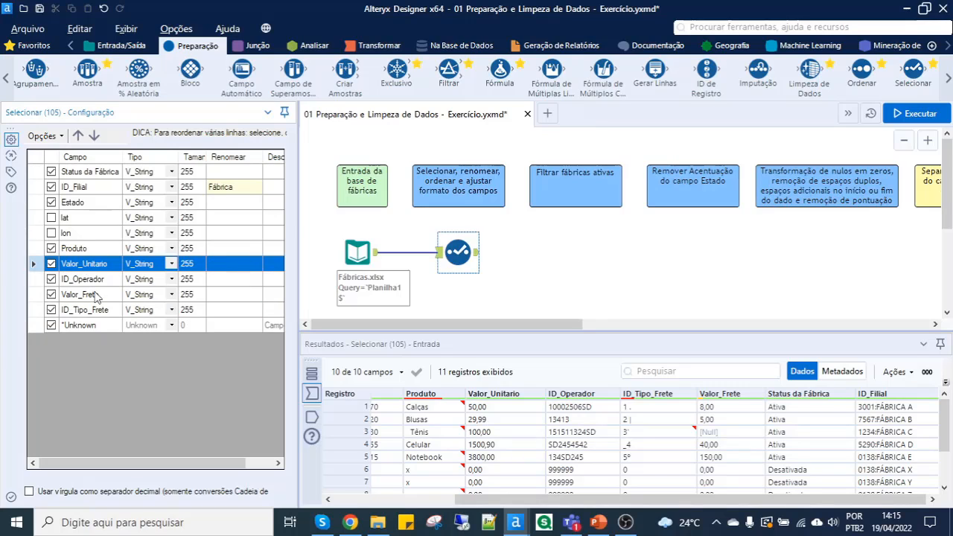
{"action": "left_click", "coordinate": [97, 295], "text": "ctrl"}
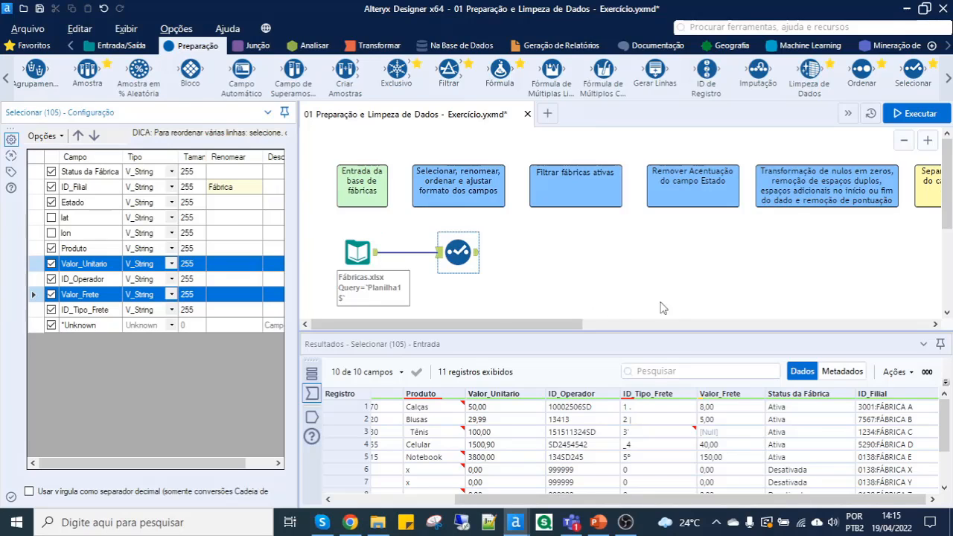
{"action": "left_click", "coordinate": [489, 408]}
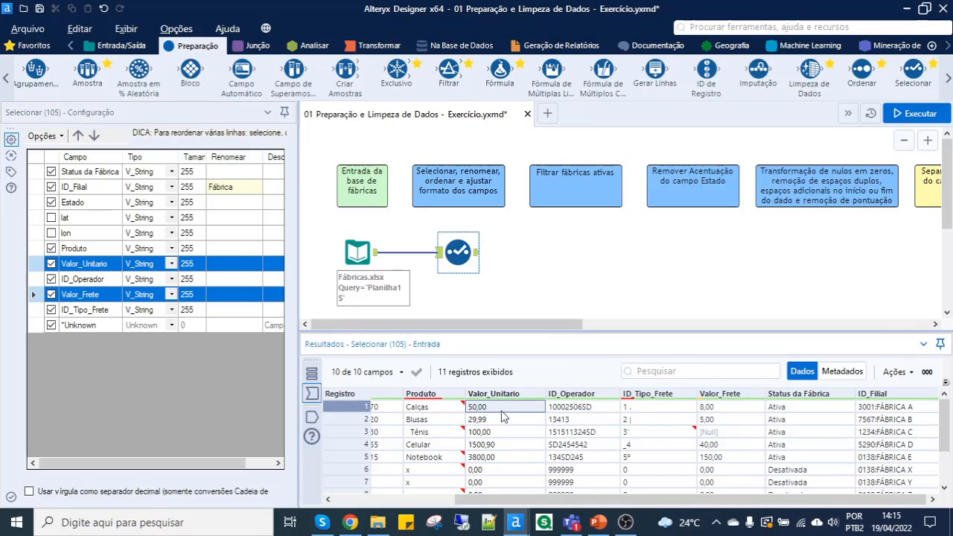
{"action": "left_click", "coordinate": [722, 408]}
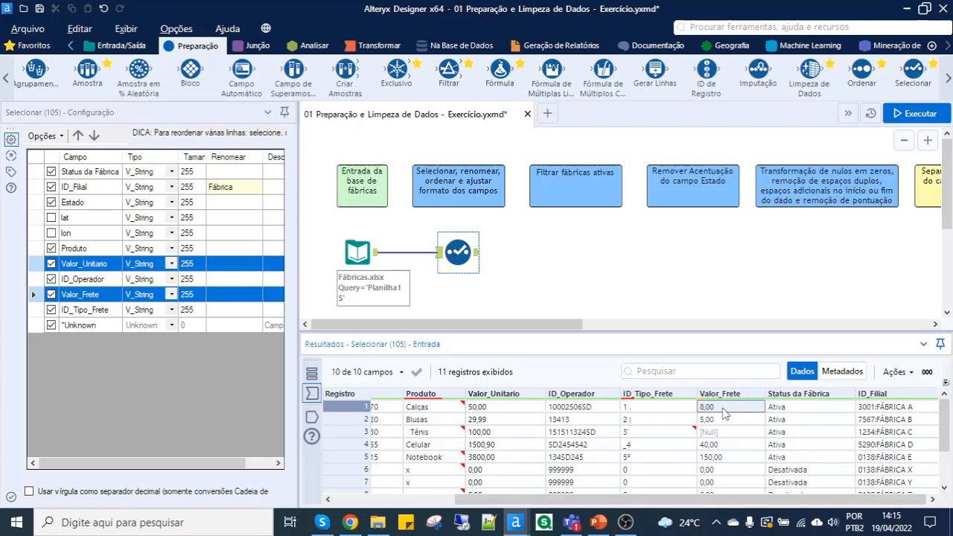
{"action": "left_click", "coordinate": [173, 265]}
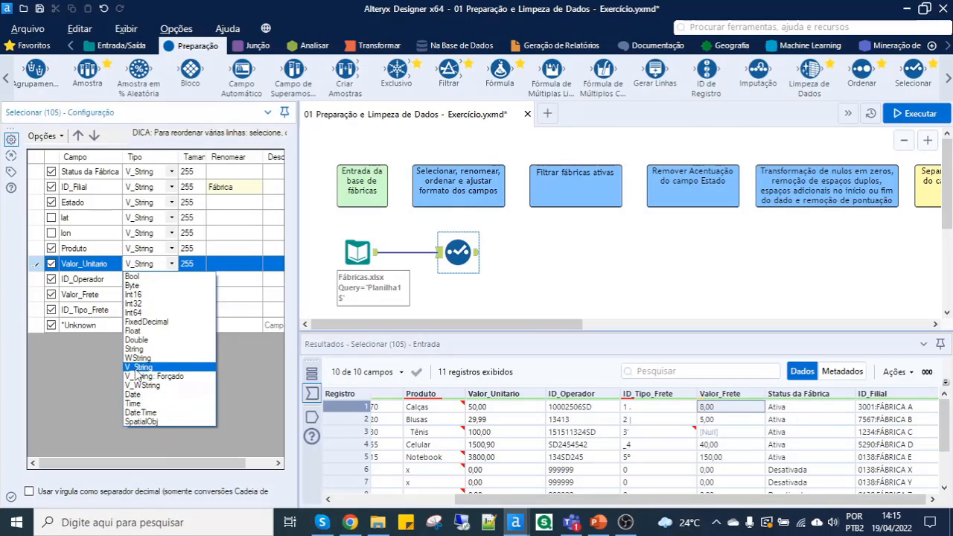
{"action": "left_click", "coordinate": [155, 341]}
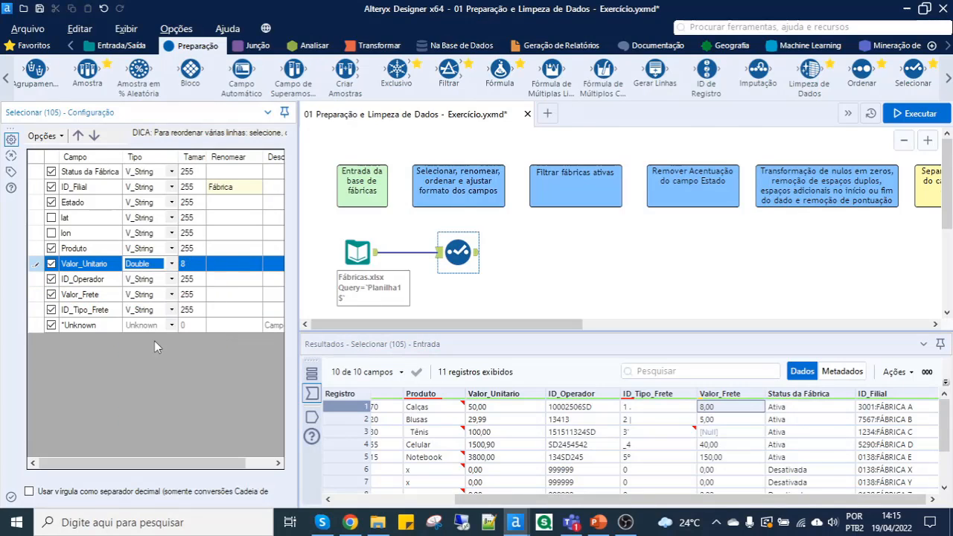
{"action": "left_click", "coordinate": [95, 295]}
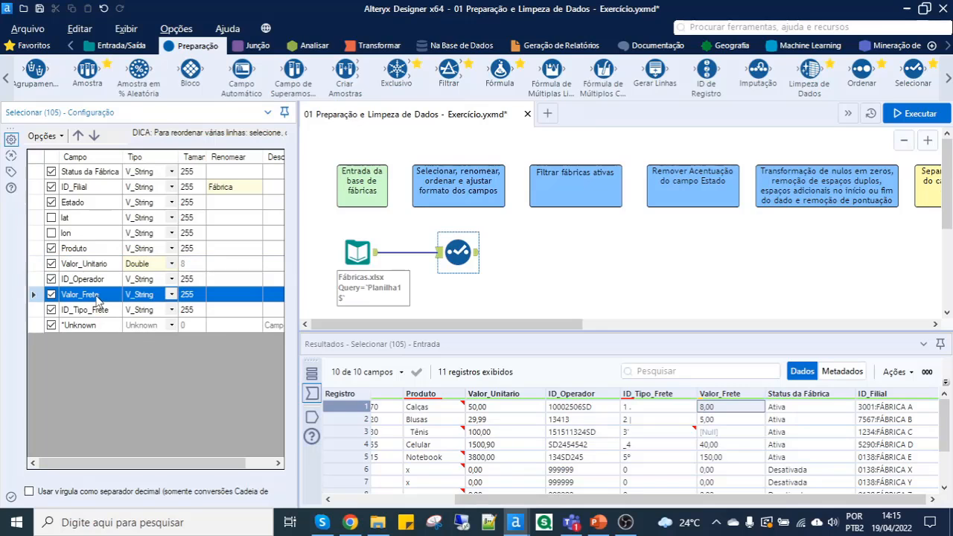
{"action": "left_click", "coordinate": [172, 295]}
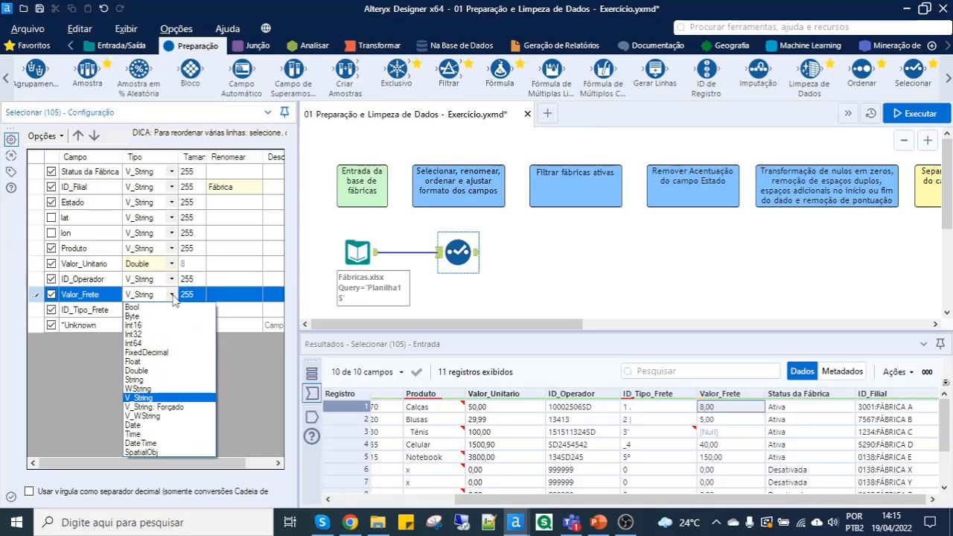
{"action": "left_click", "coordinate": [157, 371]}
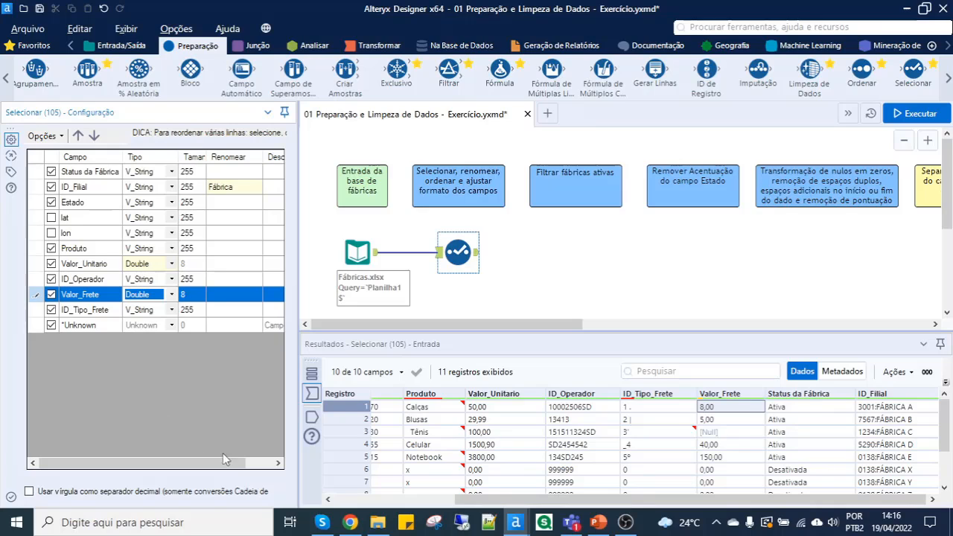
- Enable the comma as decimal separator in the Selecionar tool for converting the Valor_Unitario and Valor_Frete strings to numbers
{"action": "left_click", "coordinate": [483, 409]}
{"action": "left_click", "coordinate": [728, 408]}
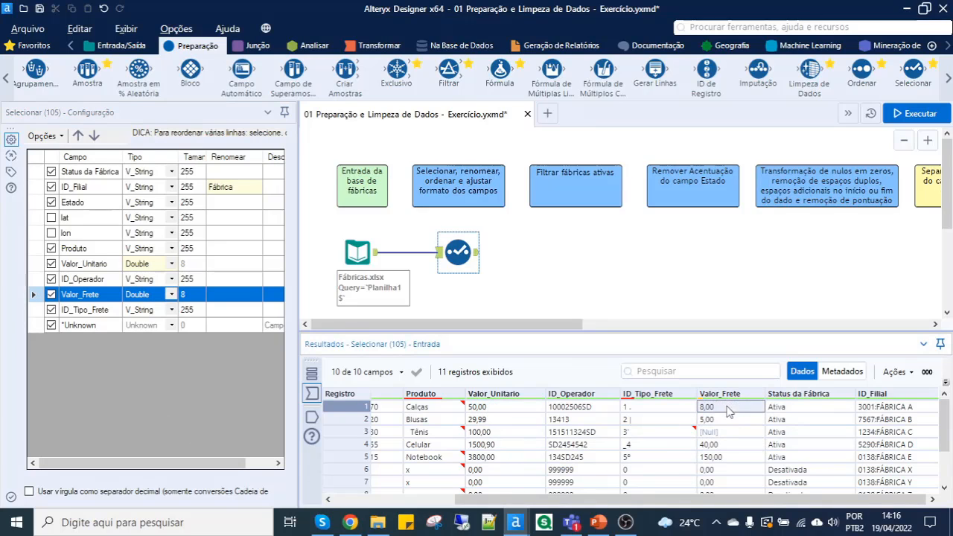
{"action": "left_click", "coordinate": [495, 413]}
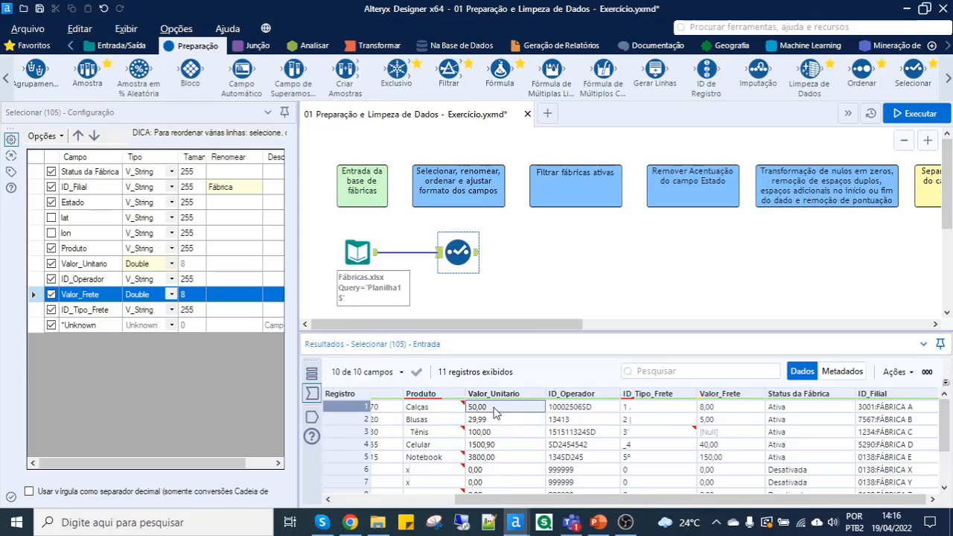
{"action": "left_click", "coordinate": [711, 411]}
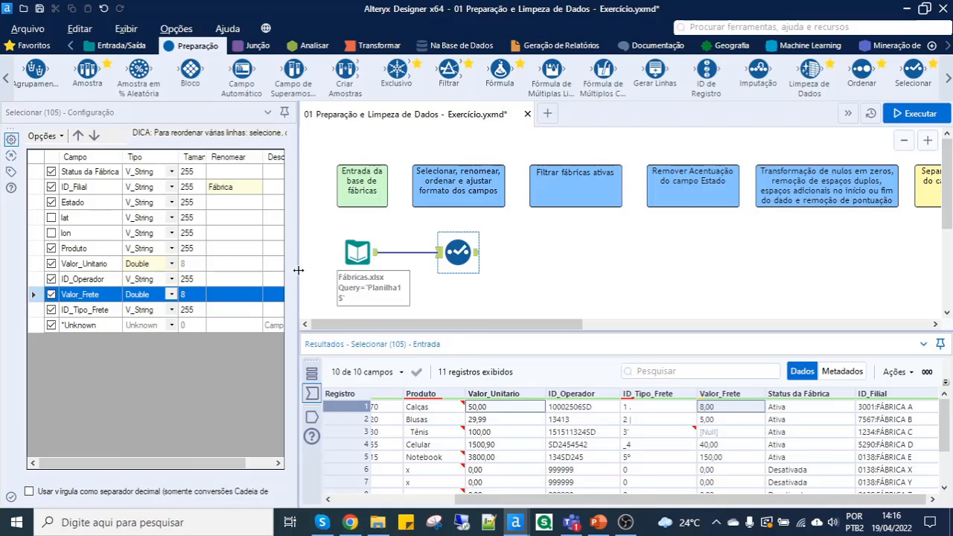
{"action": "left_click_drag", "start_coordinate": [379, 279], "coordinate": [441, 279]}
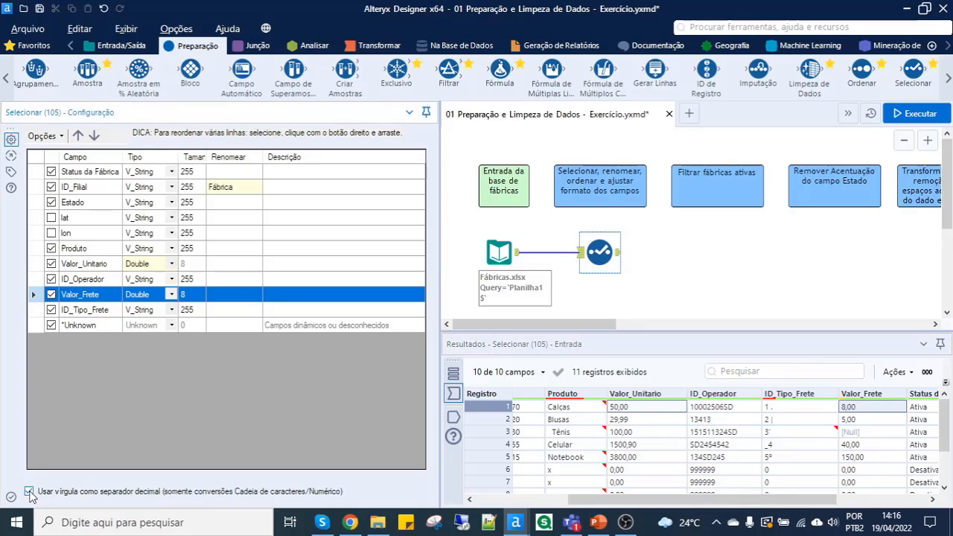
{"action": "left_click", "coordinate": [30, 492]}
{"action": "left_click", "coordinate": [93, 268]}
{"action": "left_click", "coordinate": [91, 297], "text": "ctrl"}
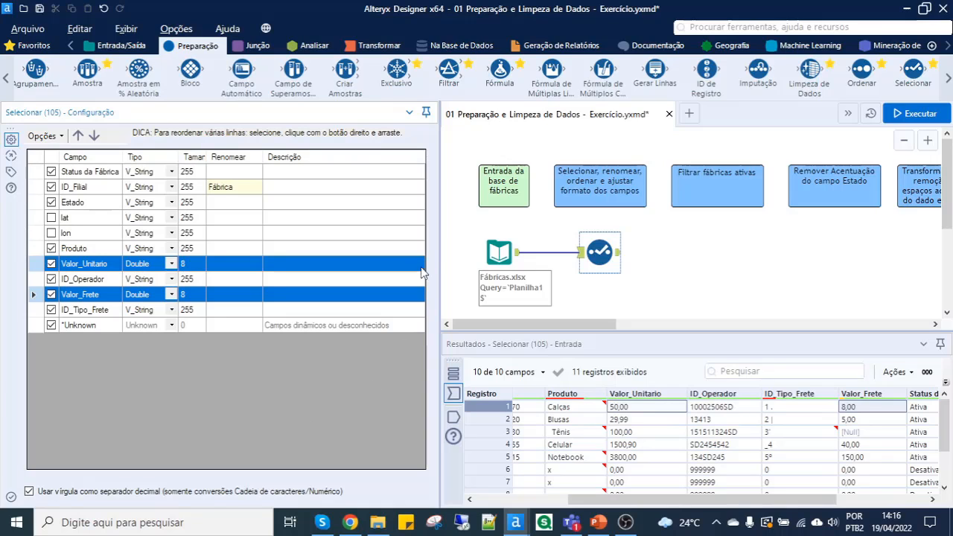
{"action": "left_click_drag", "start_coordinate": [440, 256], "coordinate": [305, 325]}
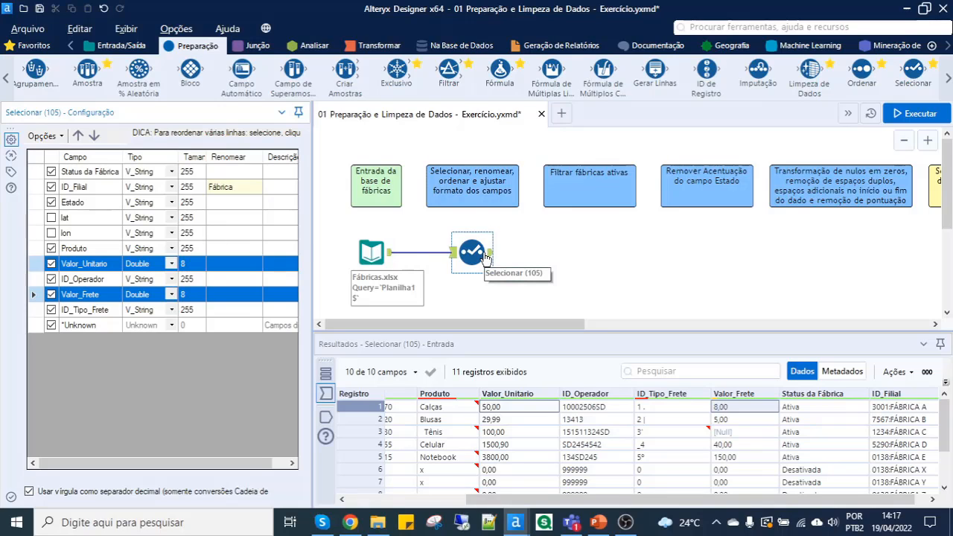
- Run the workflow and examine the Selecionar output for the field order, the Fábrica name and the numeric values
{"action": "left_click", "coordinate": [917, 120]}
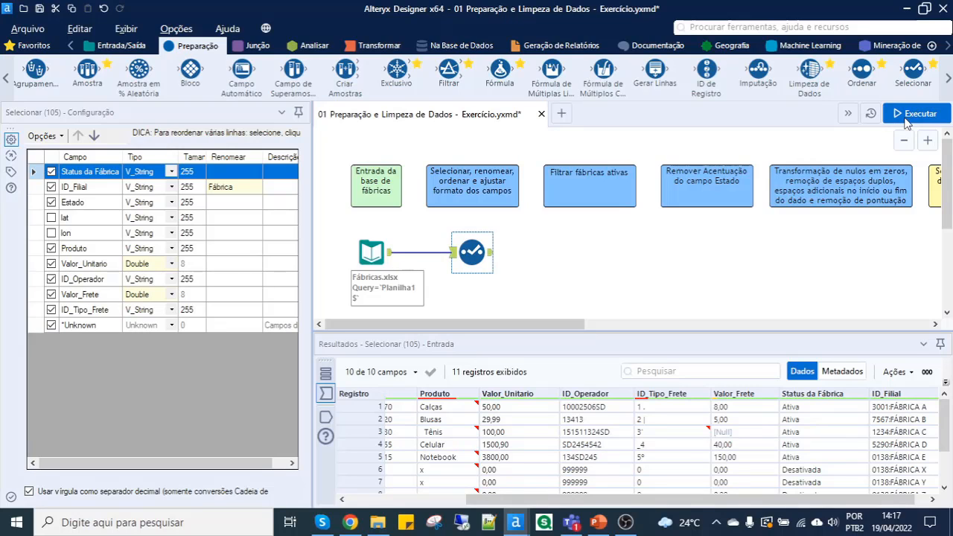
{"action": "left_click", "coordinate": [490, 256]}
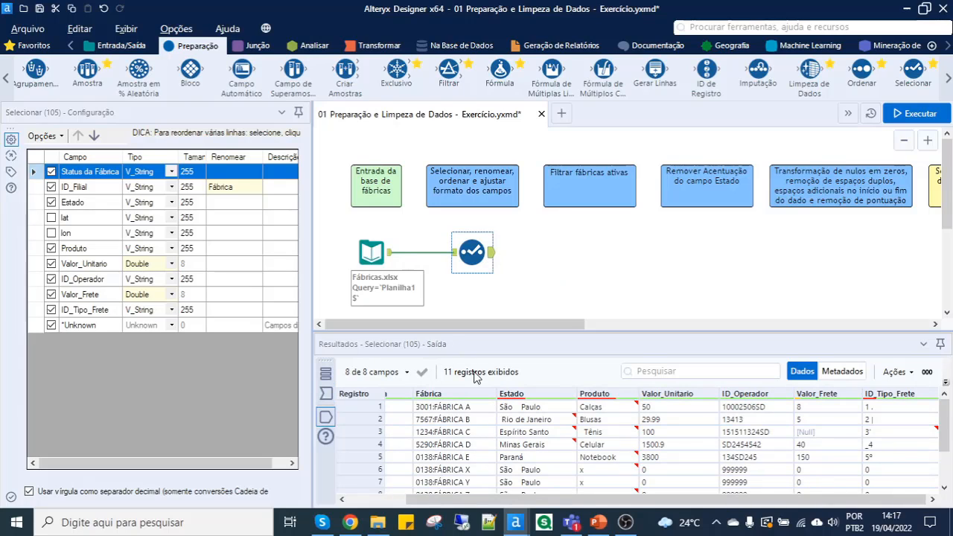
{"action": "left_click", "coordinate": [372, 498]}
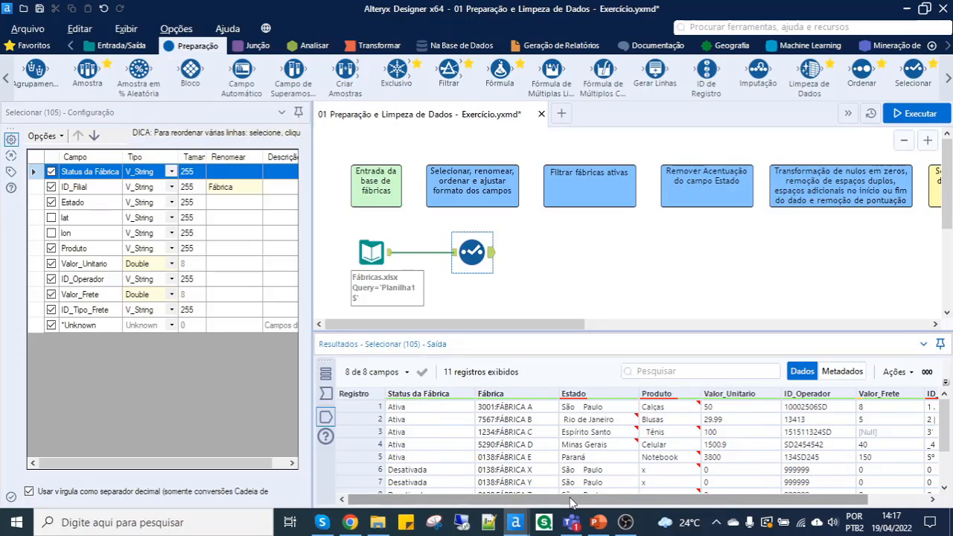
{"action": "left_click_drag", "start_coordinate": [567, 499], "coordinate": [628, 499]}
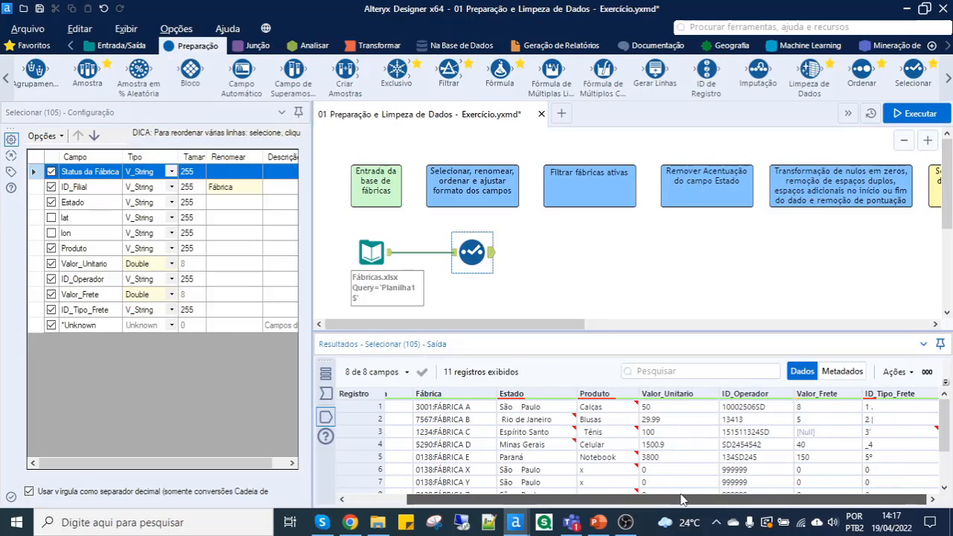
- Examine the Valor_Unitario, Valor_Frete and Status da Fábrica values in the Selecionar tool's output
{"action": "left_click", "coordinate": [818, 411]}
{"action": "left_click", "coordinate": [666, 408]}
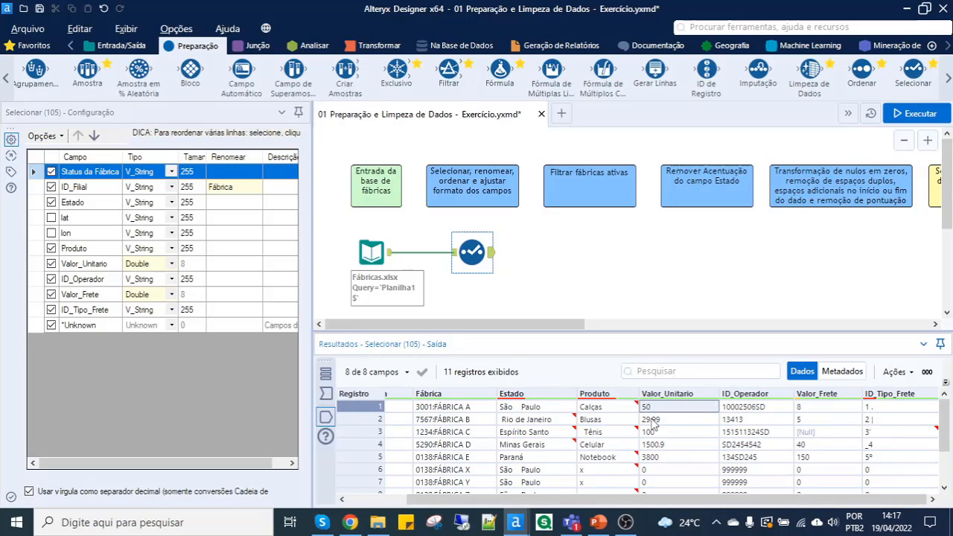
{"action": "left_click", "coordinate": [655, 419]}
{"action": "left_click", "coordinate": [661, 446]}
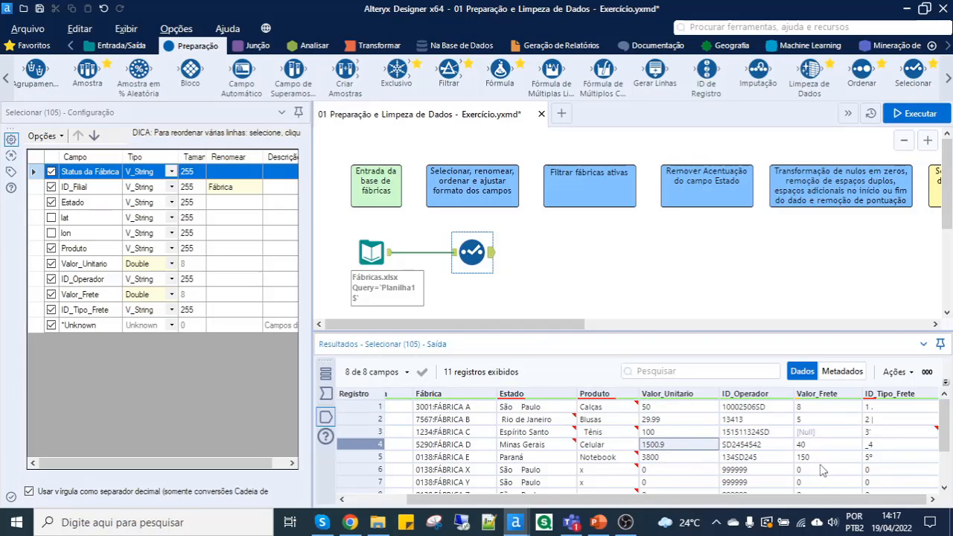
{"action": "scroll", "coordinate": [815, 472], "scroll_direction": "down", "scroll_amount": 2}
{"action": "scroll", "coordinate": [815, 472], "scroll_direction": "up", "scroll_amount": 2}
{"action": "left_click", "coordinate": [659, 422]}
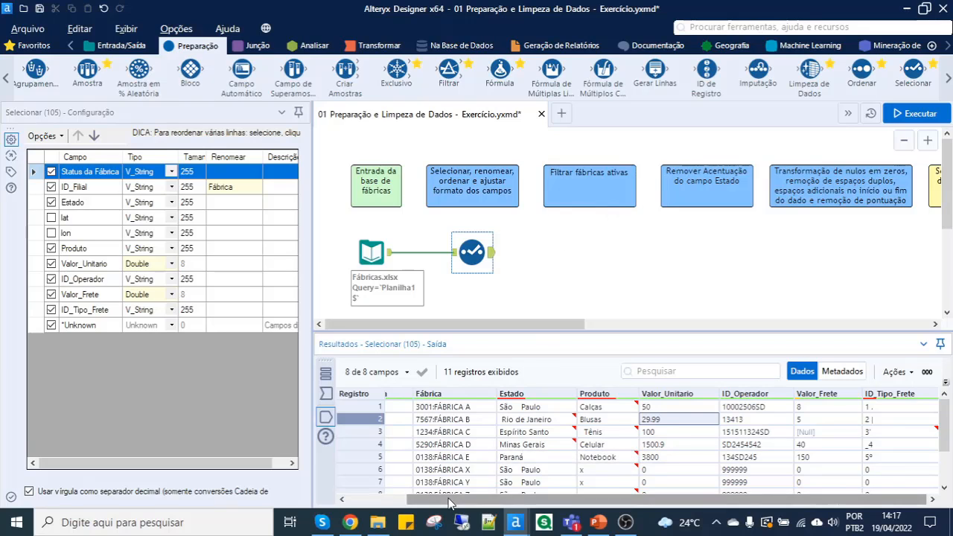
{"action": "left_click_drag", "start_coordinate": [449, 497], "coordinate": [387, 492]}
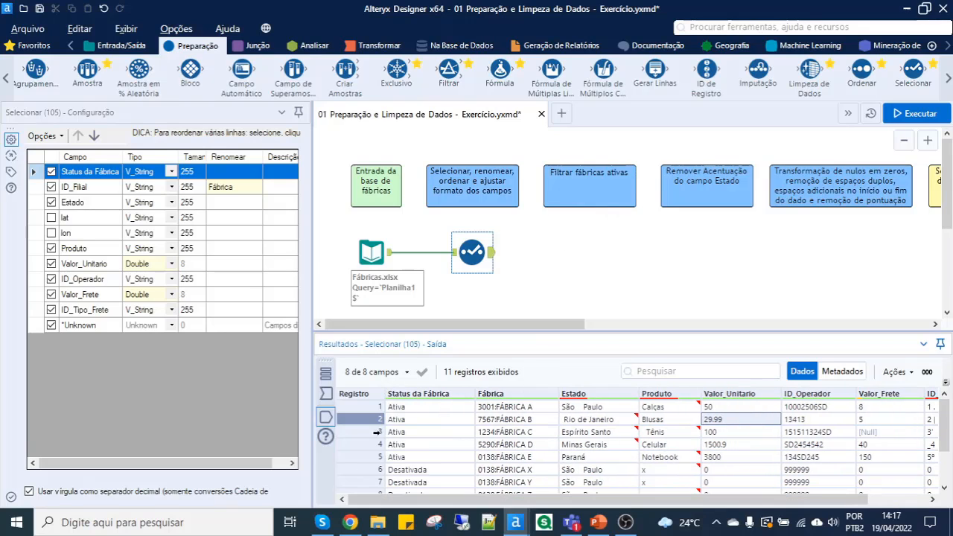
{"action": "left_click", "coordinate": [424, 409]}
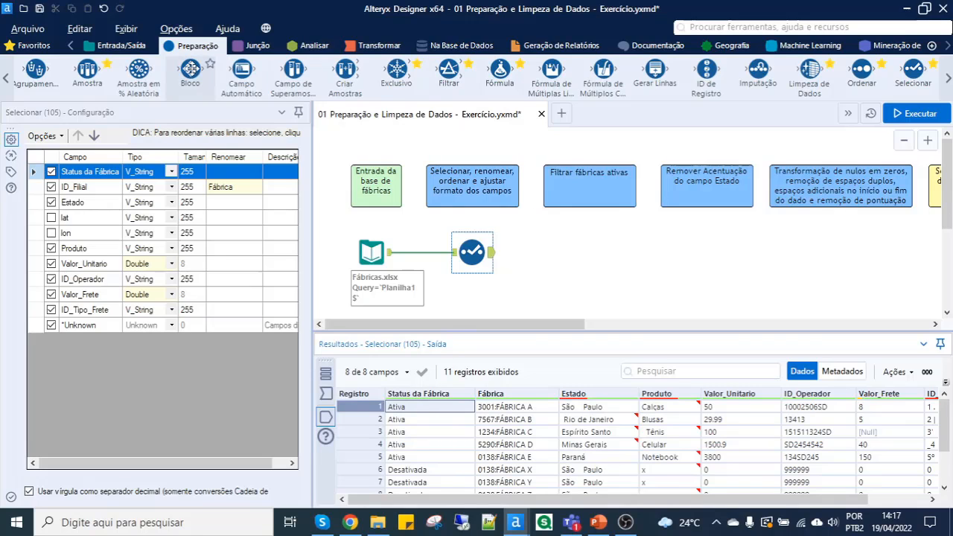
- Add a Filtrar tool after Selecionar with the basic filter Status da Fábrica "É igual a" Ativa
{"action": "left_click_drag", "start_coordinate": [449, 80], "coordinate": [567, 256]}
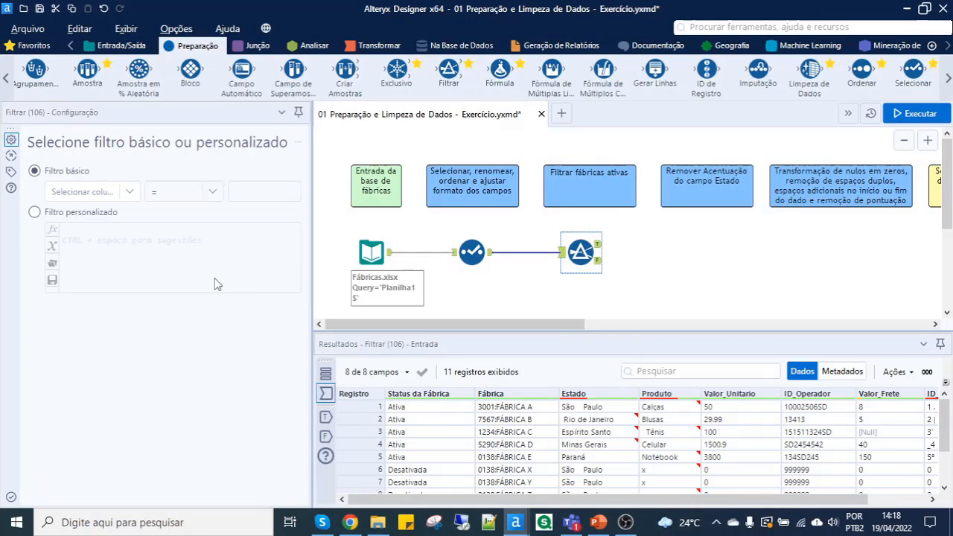
{"action": "left_click", "coordinate": [108, 193]}
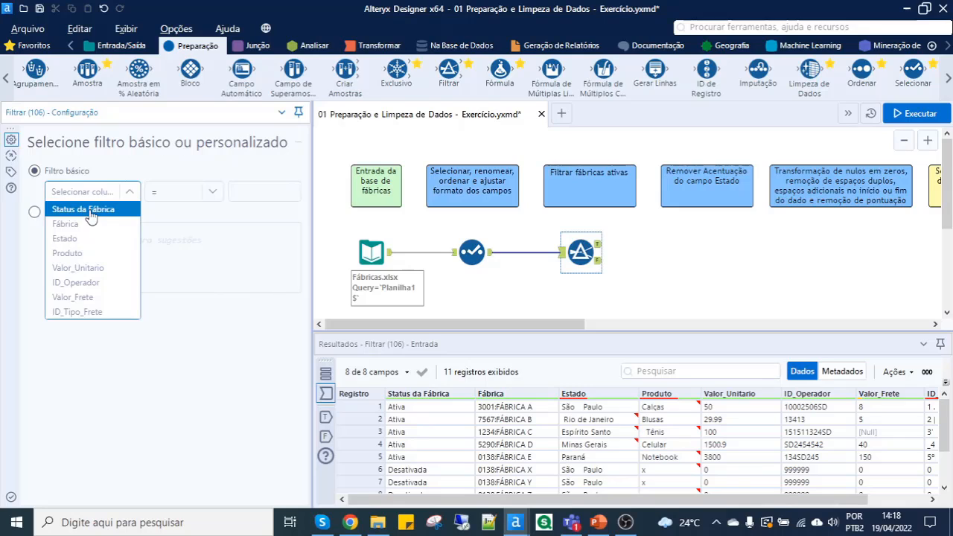
{"action": "left_click", "coordinate": [90, 212]}
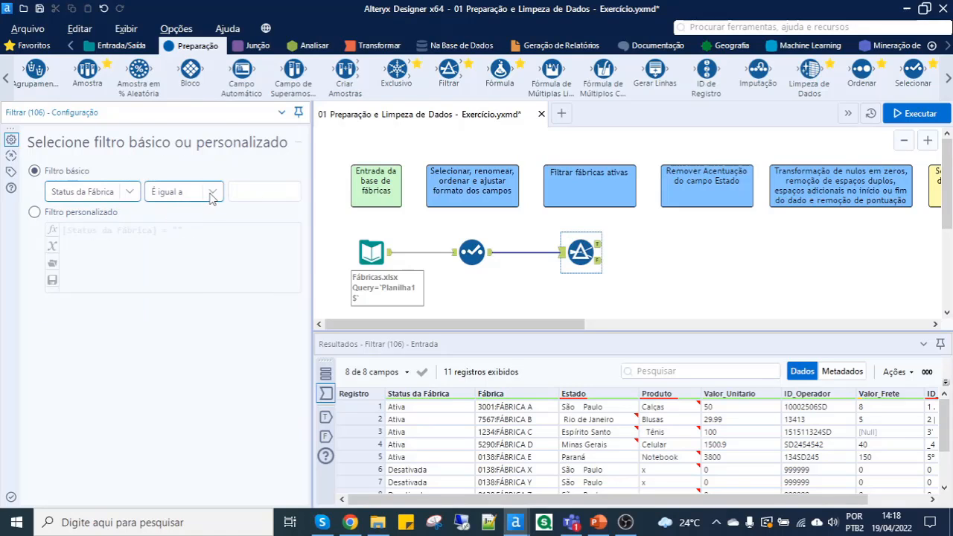
{"action": "left_click", "coordinate": [257, 192]}
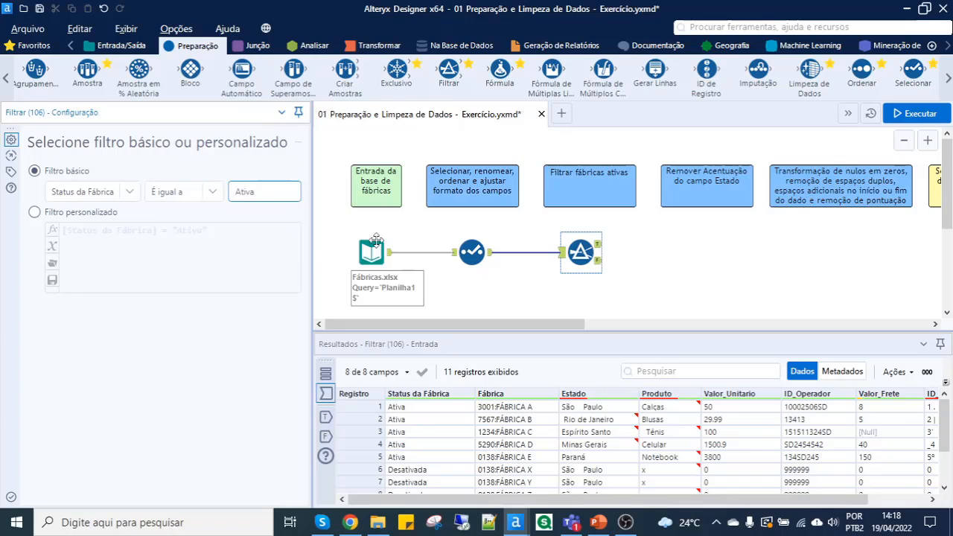
- Run the workflow and compare the Status da Fábrica values in the Filtrar tool's true and false outputs
{"action": "left_click", "coordinate": [906, 117]}
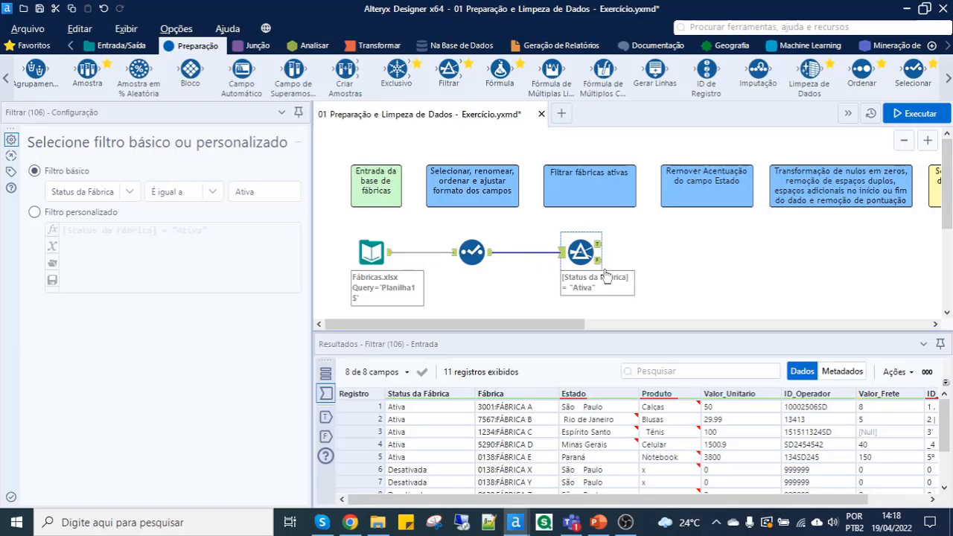
{"action": "left_click", "coordinate": [597, 244]}
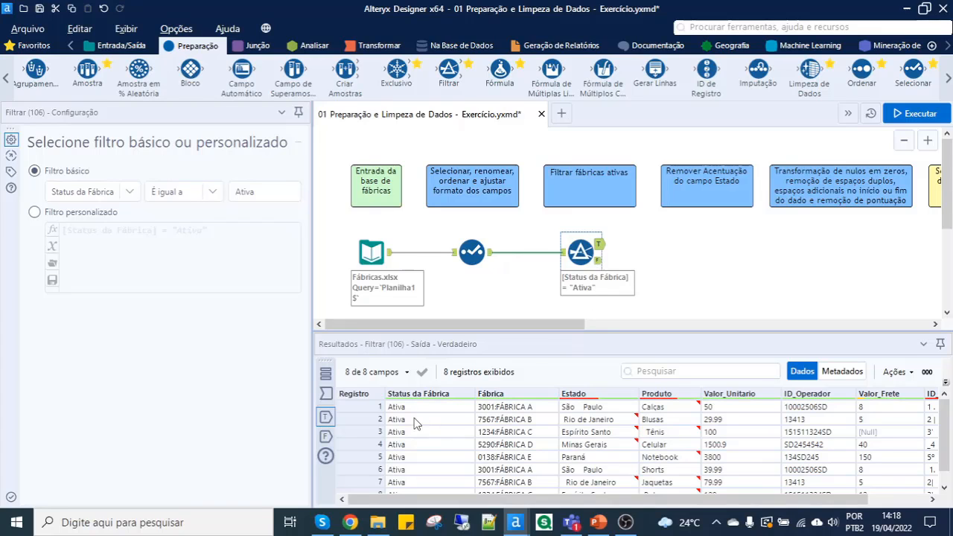
{"action": "scroll", "coordinate": [411, 431], "scroll_direction": "down", "scroll_amount": 1}
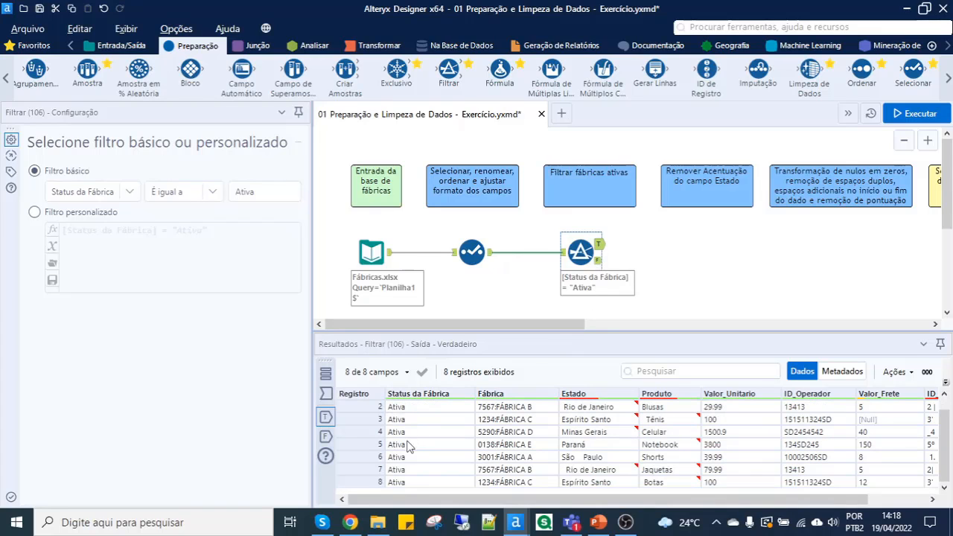
{"action": "scroll", "coordinate": [408, 478], "scroll_direction": "up", "scroll_amount": 1}
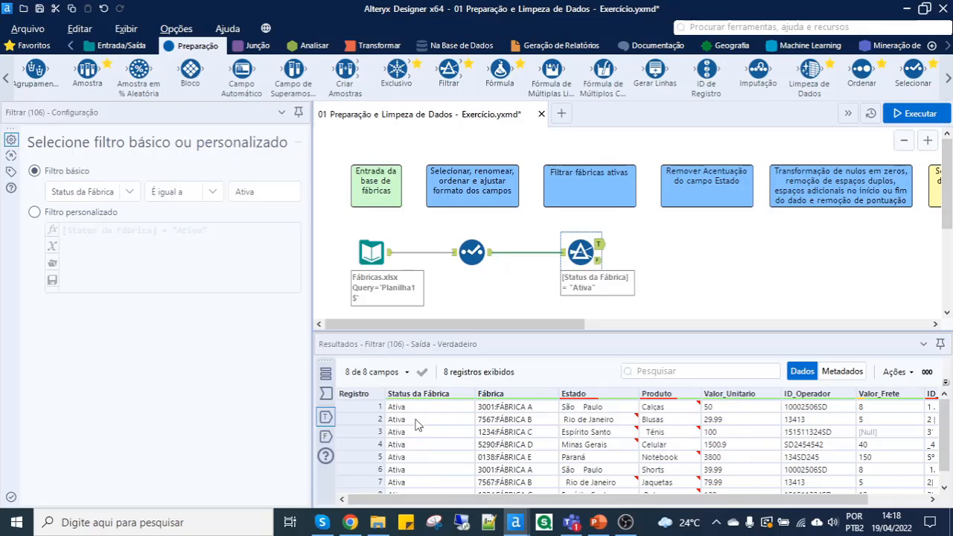
{"action": "left_click", "coordinate": [598, 260]}
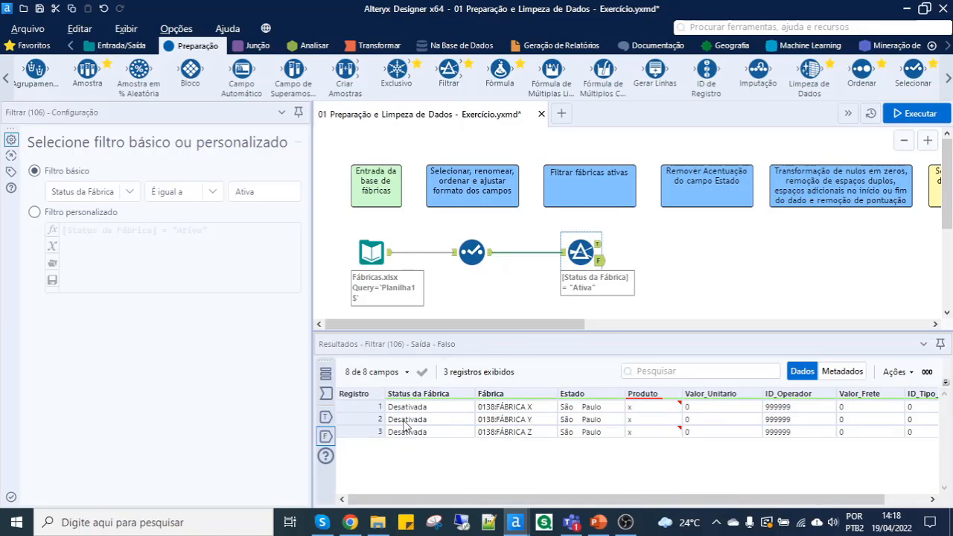
{"action": "left_click", "coordinate": [417, 408]}
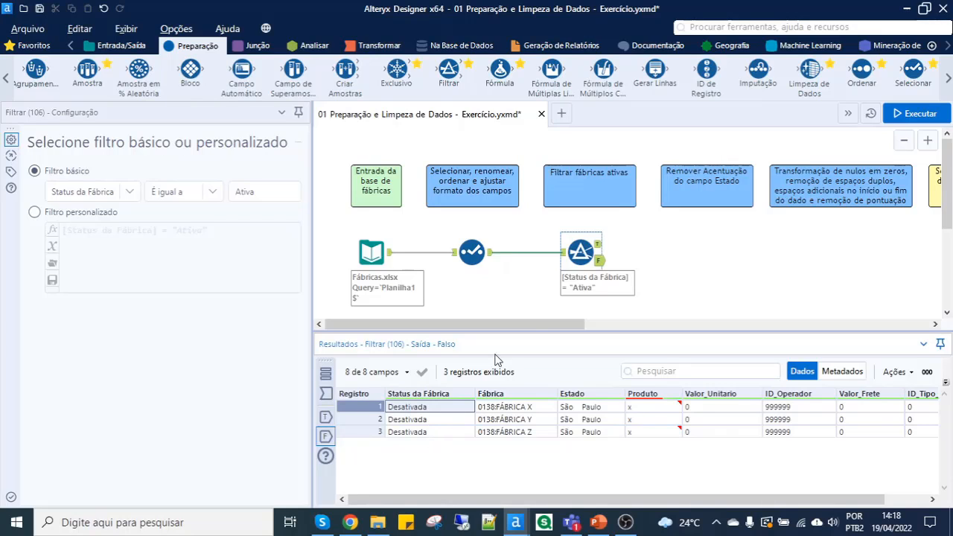
{"action": "left_click", "coordinate": [600, 262]}
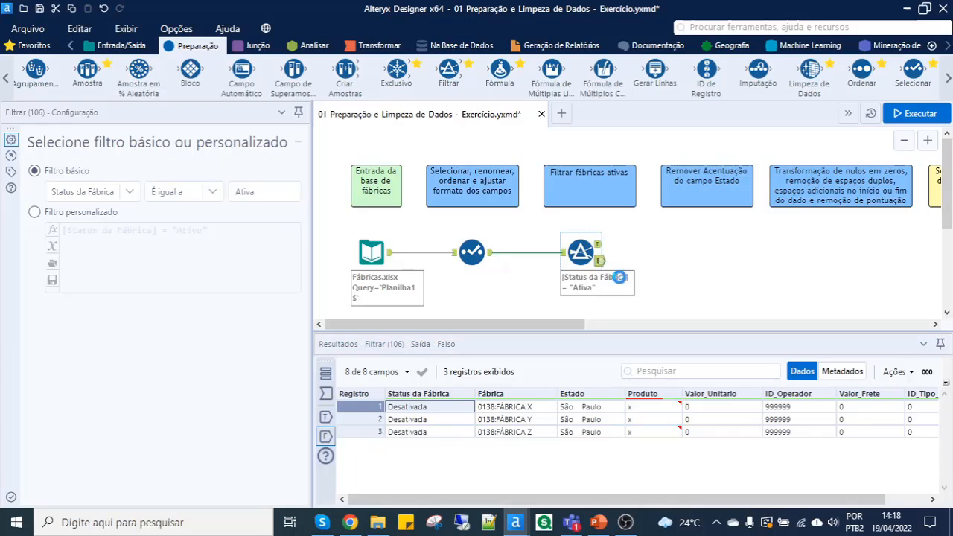
{"action": "left_click_drag", "start_coordinate": [618, 277], "coordinate": [648, 310]}
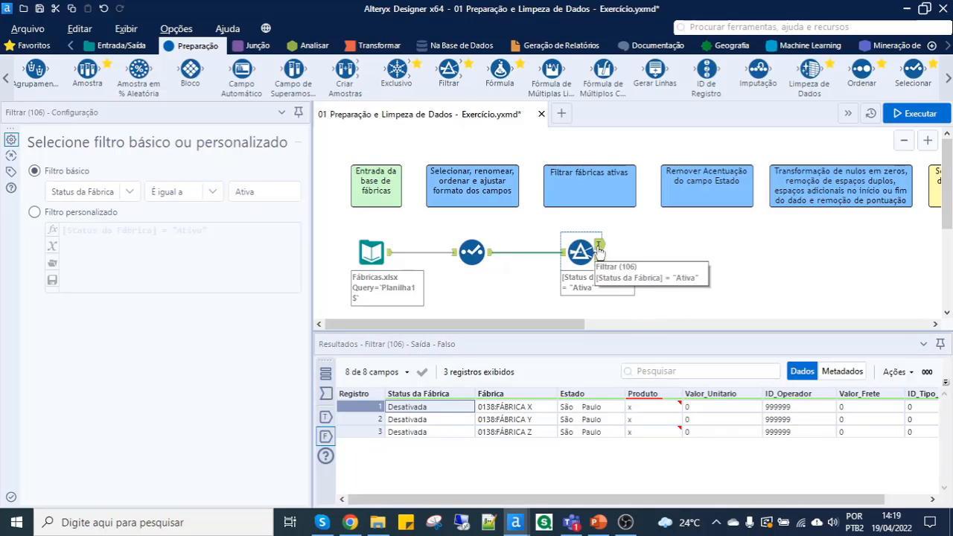
- Check the accented Estado values in the Filtrar tool's true output and connect a Fórmula tool to that output
{"action": "left_click", "coordinate": [600, 246]}
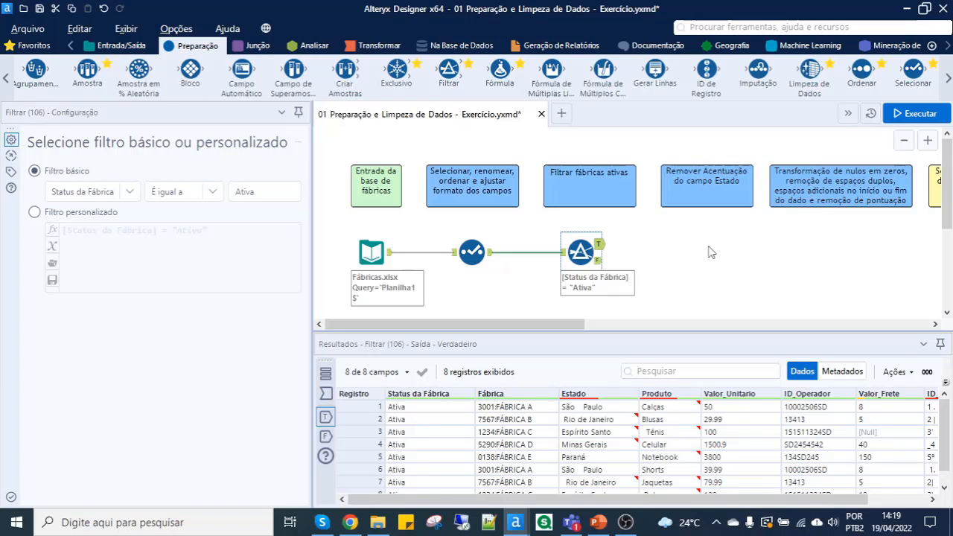
{"action": "left_click", "coordinate": [575, 410]}
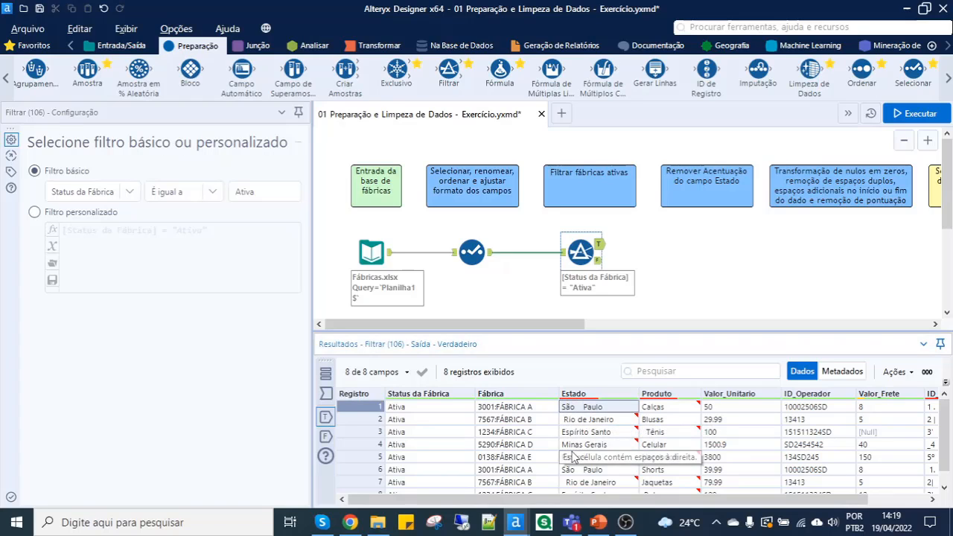
{"action": "left_click", "coordinate": [584, 434]}
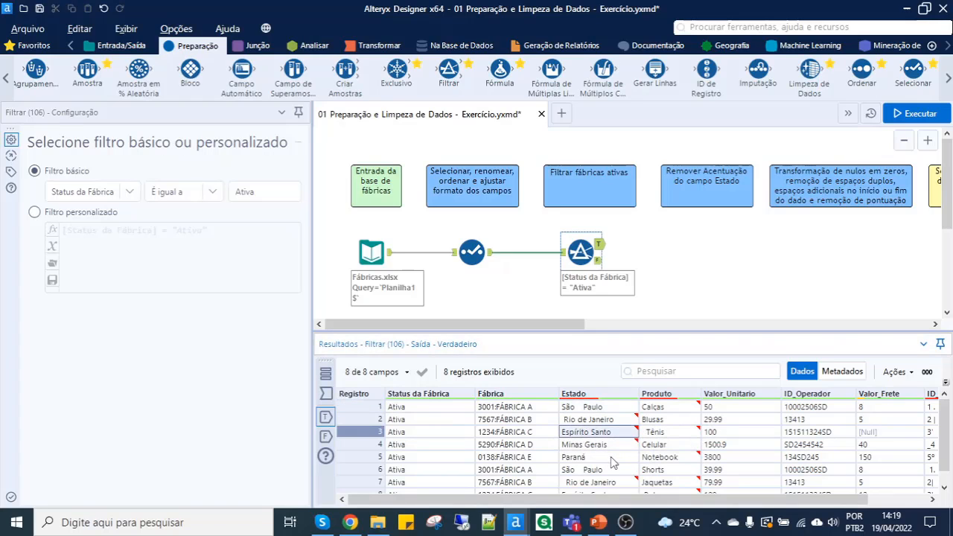
{"action": "left_click", "coordinate": [610, 458]}
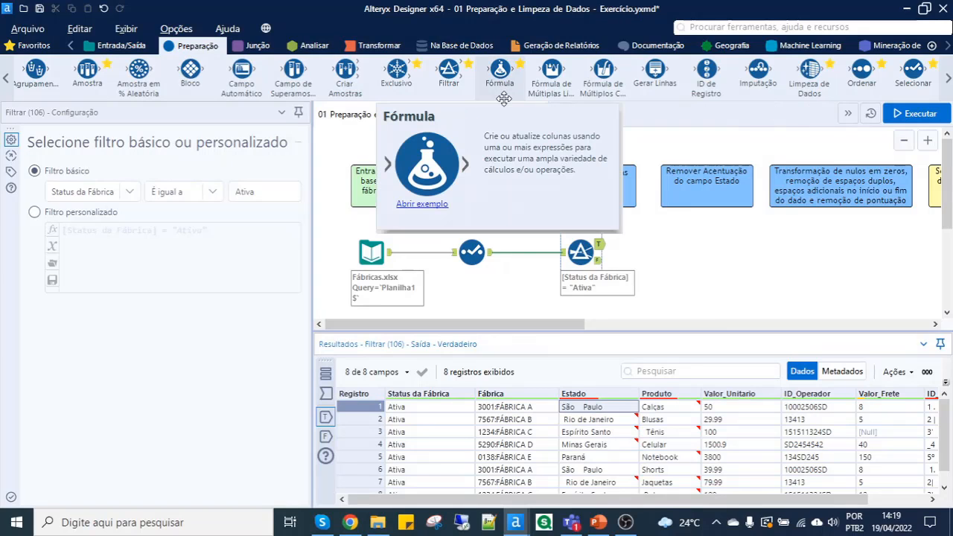
{"action": "left_click_drag", "start_coordinate": [500, 72], "coordinate": [673, 244]}
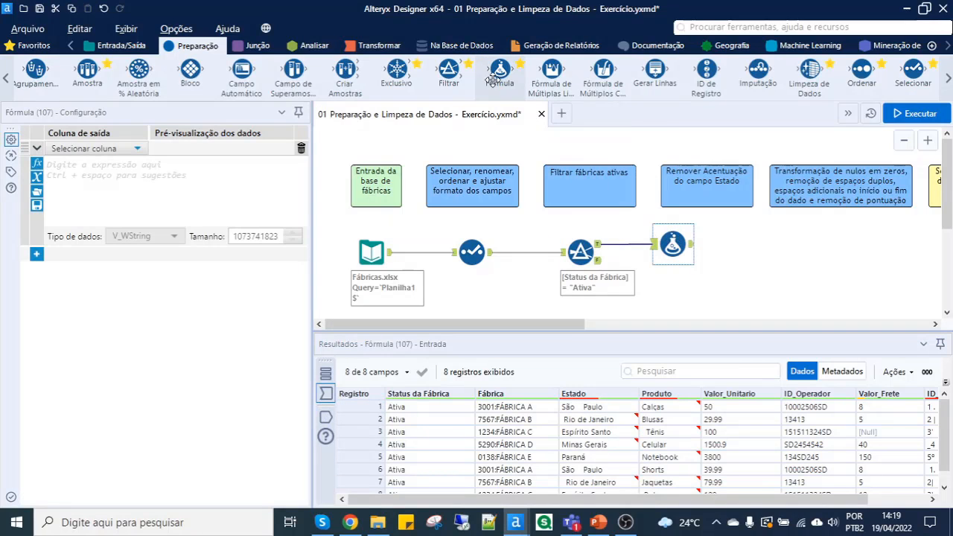
{"action": "left_click_drag", "start_coordinate": [669, 249], "coordinate": [697, 246]}
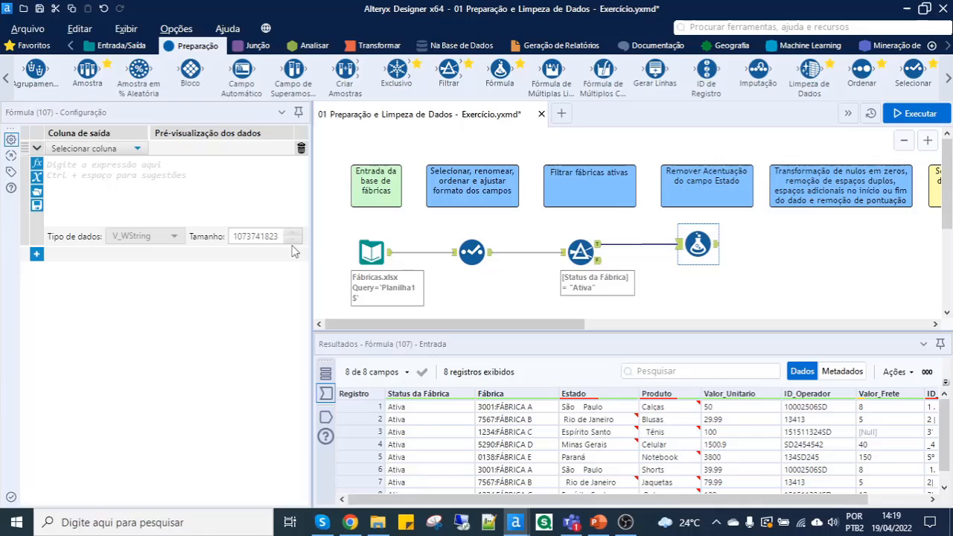
- Set Estado as the Fórmula tool's output column with the expression DecomposeUnicodeForMatch([Estado]) to remove the accents
{"action": "left_click", "coordinate": [94, 151]}
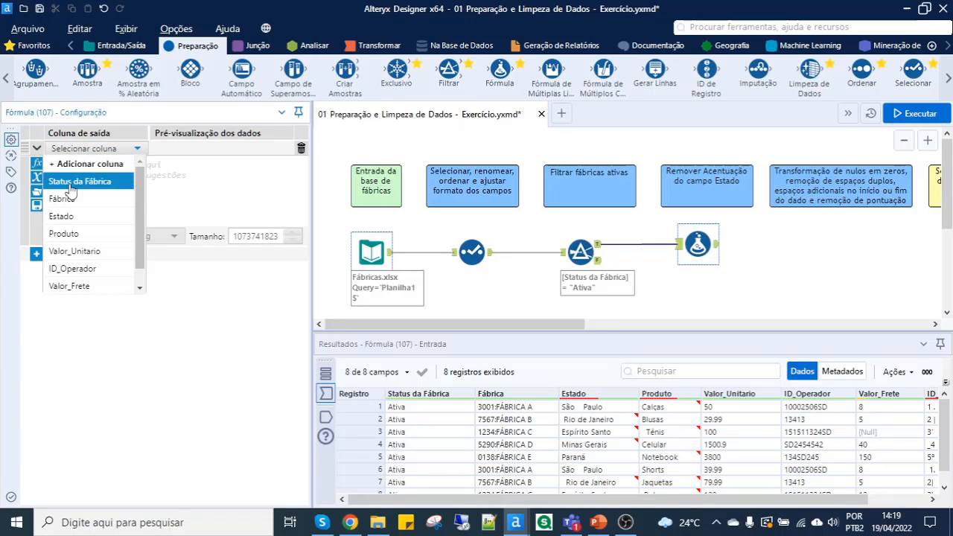
{"action": "left_click", "coordinate": [66, 216]}
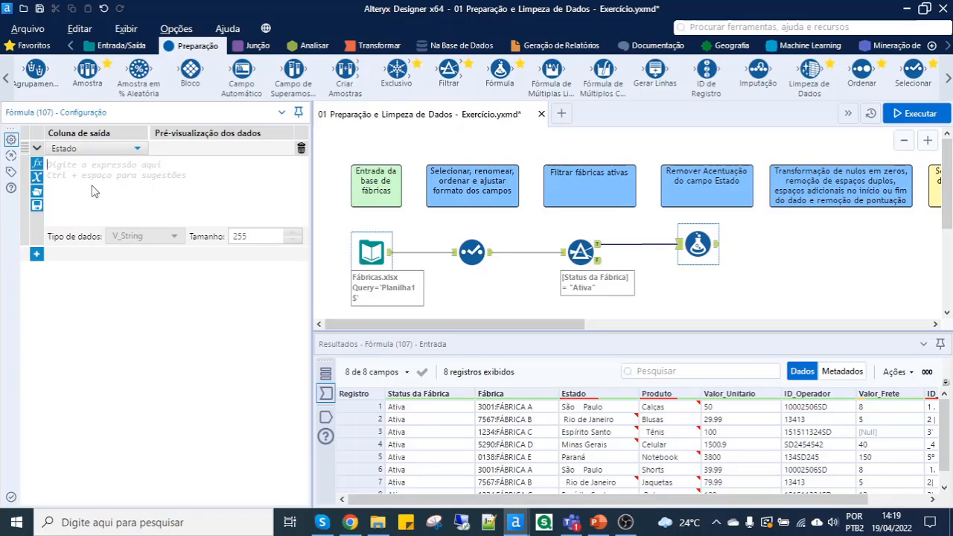
{"action": "scroll", "coordinate": [91, 185], "scroll_direction": "up", "scroll_amount": 3}
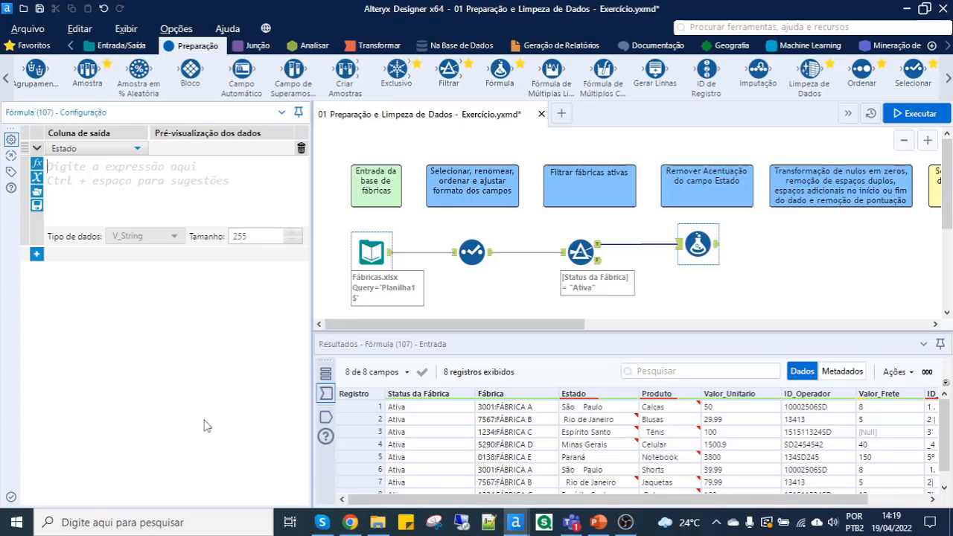
{"action": "type", "text": "de"}
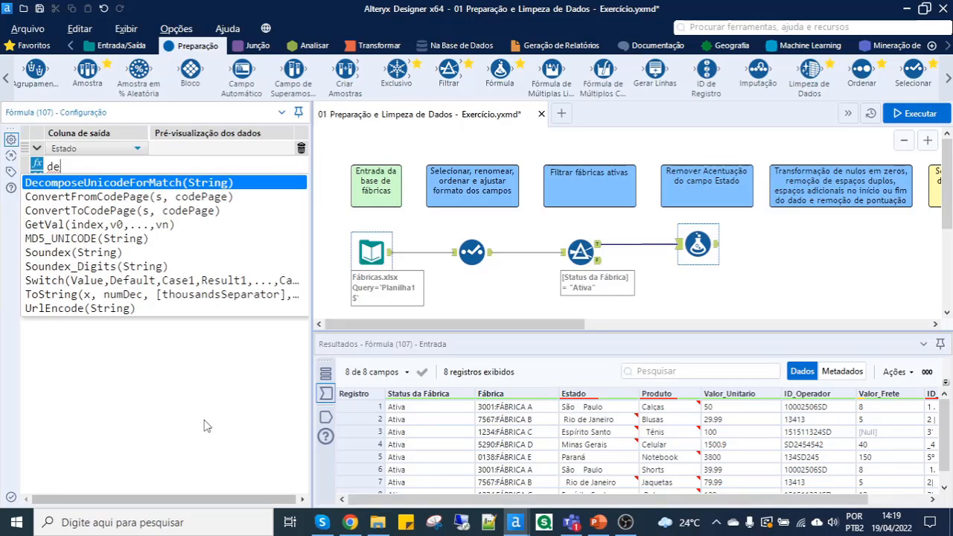
{"action": "type", "text": "com"}
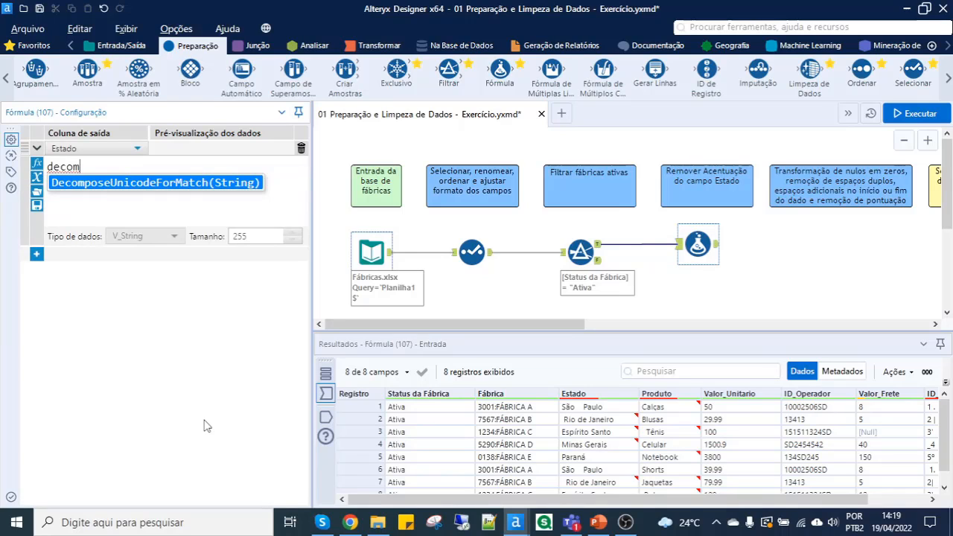
{"action": "key", "text": "Return"}
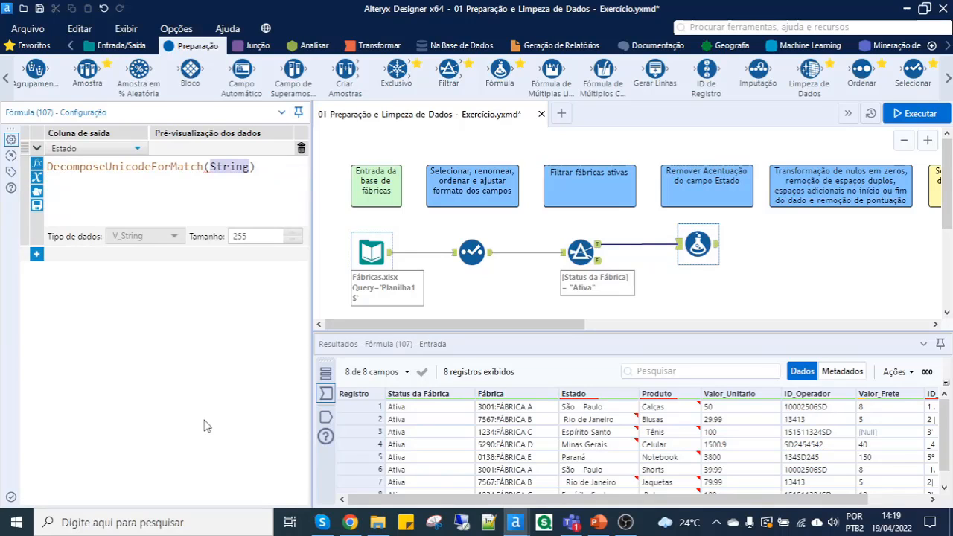
{"action": "scroll", "coordinate": [179, 177], "scroll_direction": "up", "scroll_amount": 2}
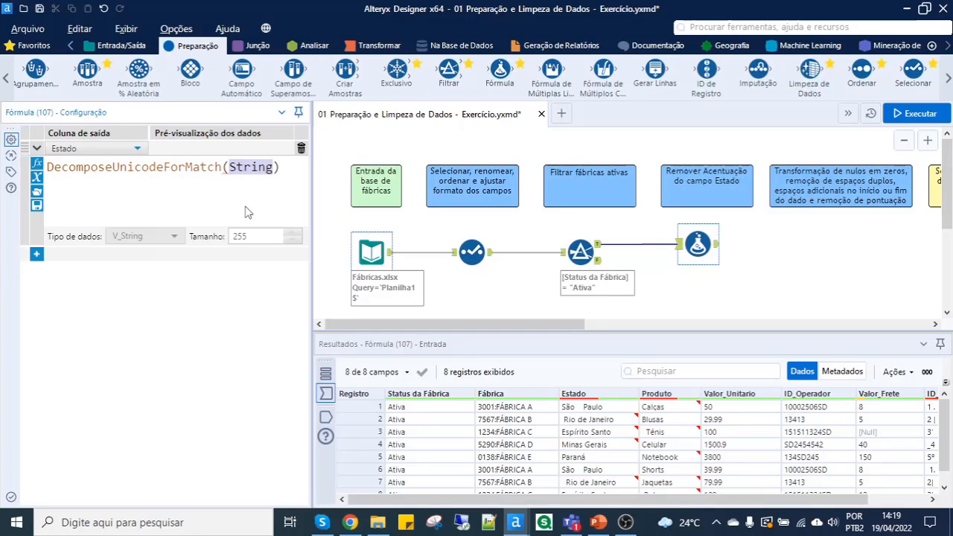
{"action": "key", "text": "BackSpace"}
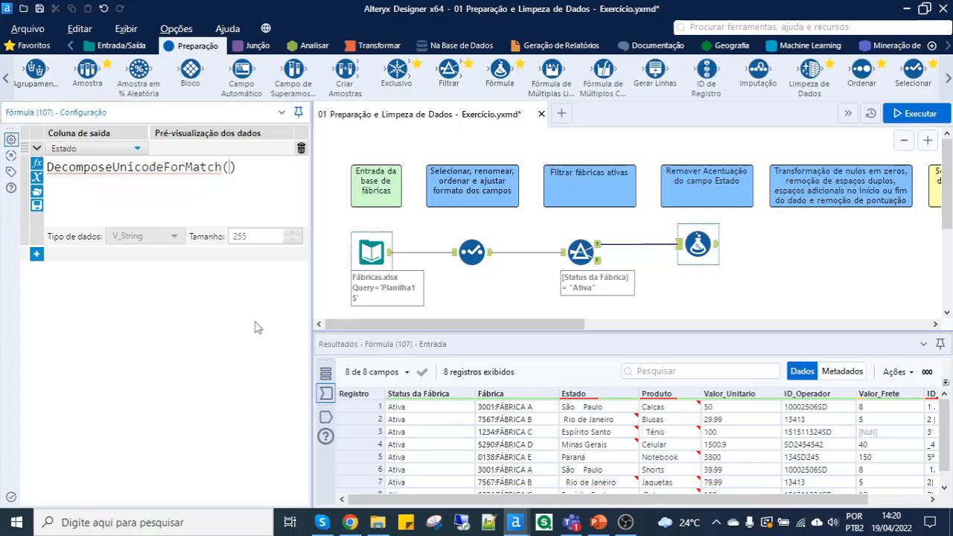
{"action": "type", "text": "["}
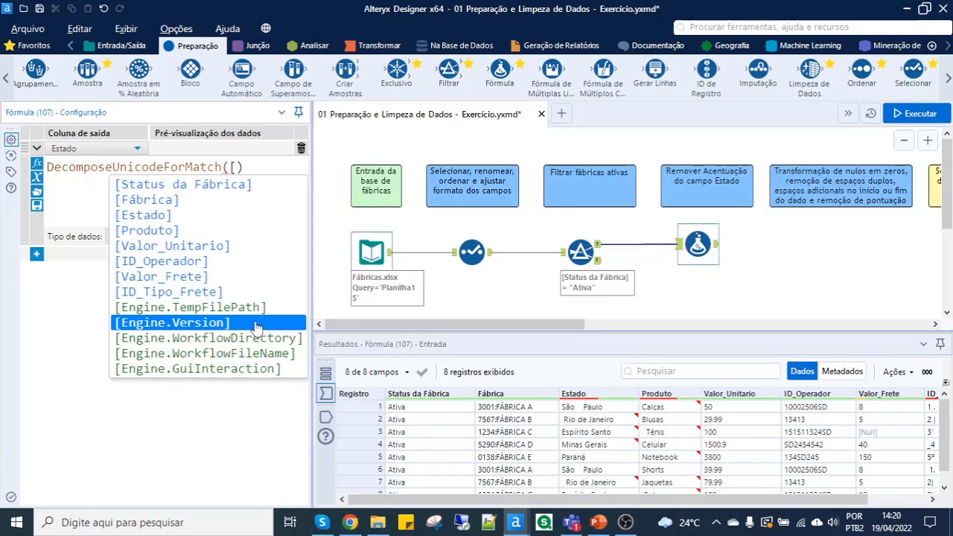
{"action": "type", "text": "e"}
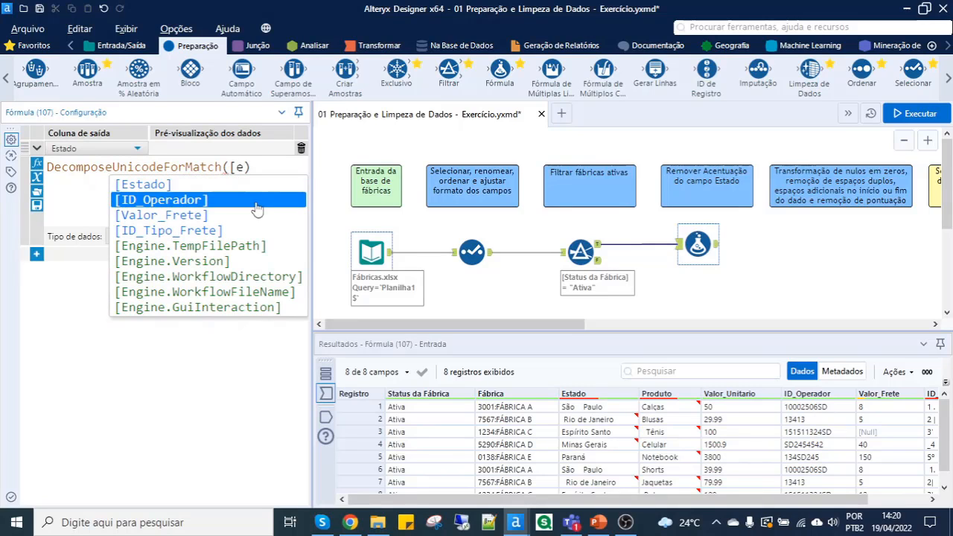
{"action": "left_click", "coordinate": [159, 187]}
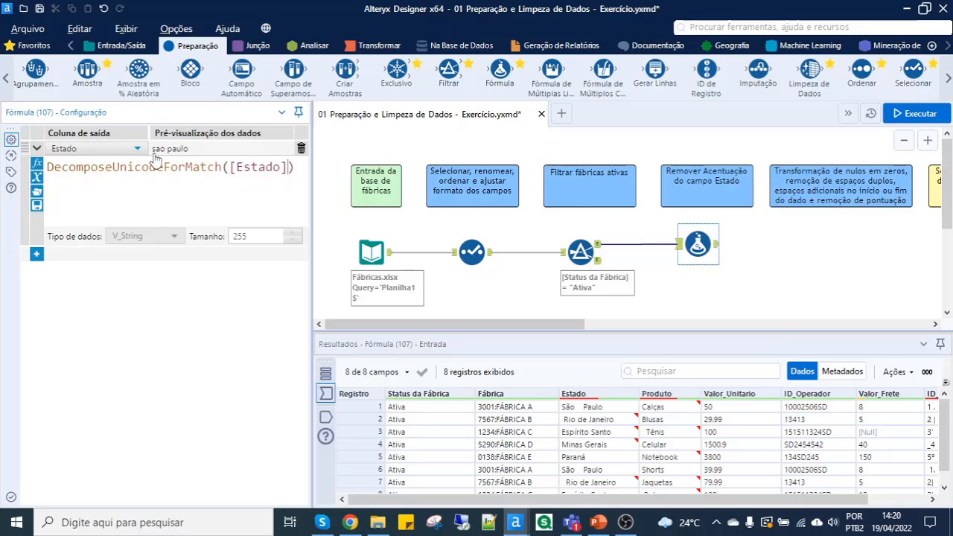
{"action": "mouse_move", "coordinate": [183, 156]}
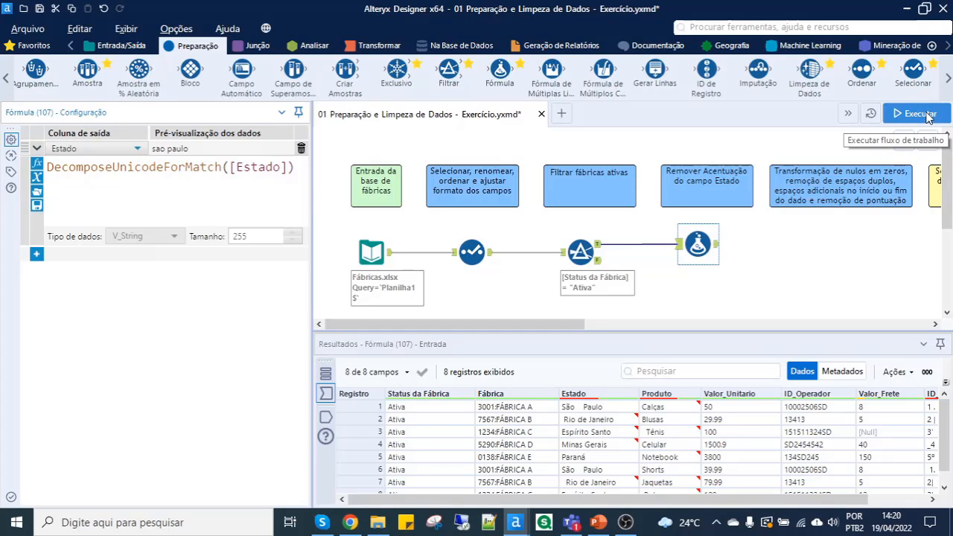
- Run the workflow and check the unaccented Estado values in the Fórmula tool's output
{"action": "key", "text": "ctrl+r"}
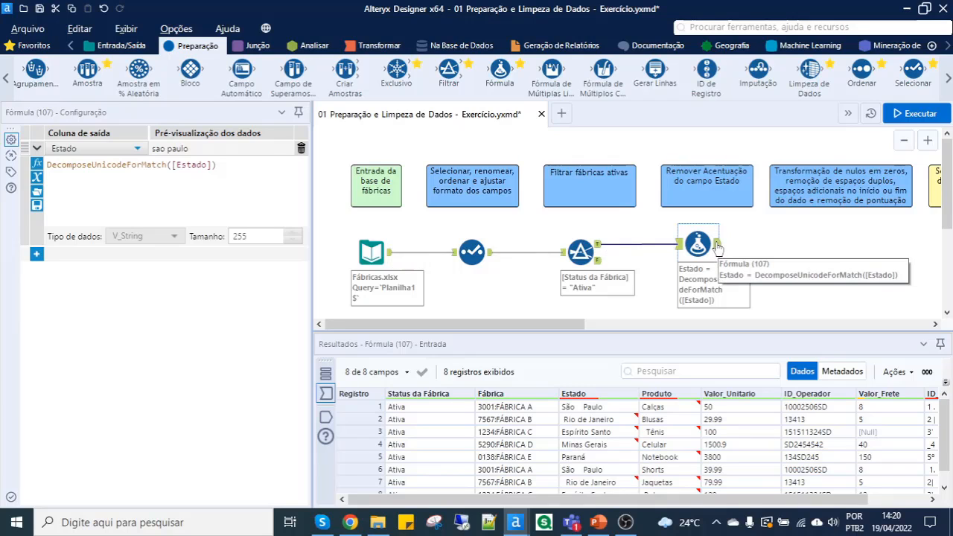
{"action": "left_click", "coordinate": [716, 246]}
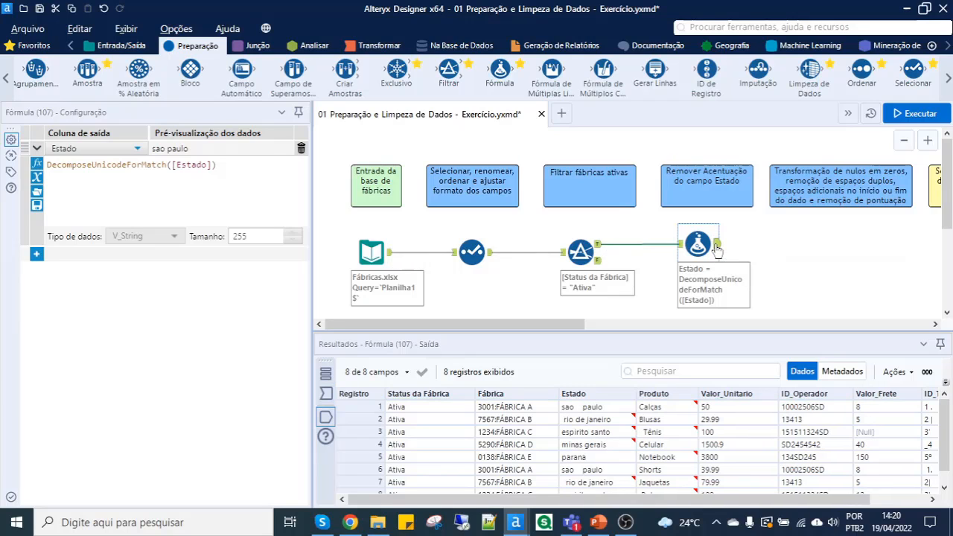
{"action": "left_click", "coordinate": [570, 411]}
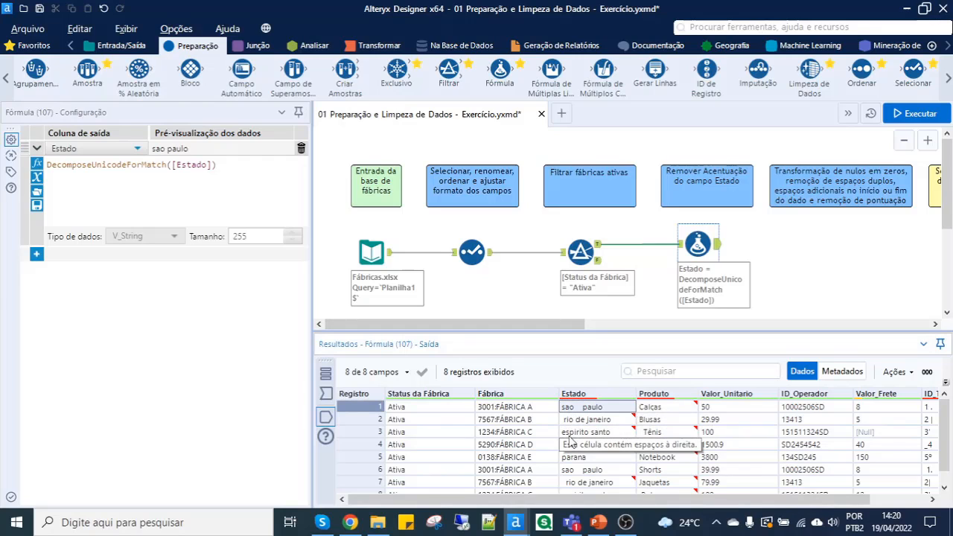
{"action": "left_click", "coordinate": [569, 433]}
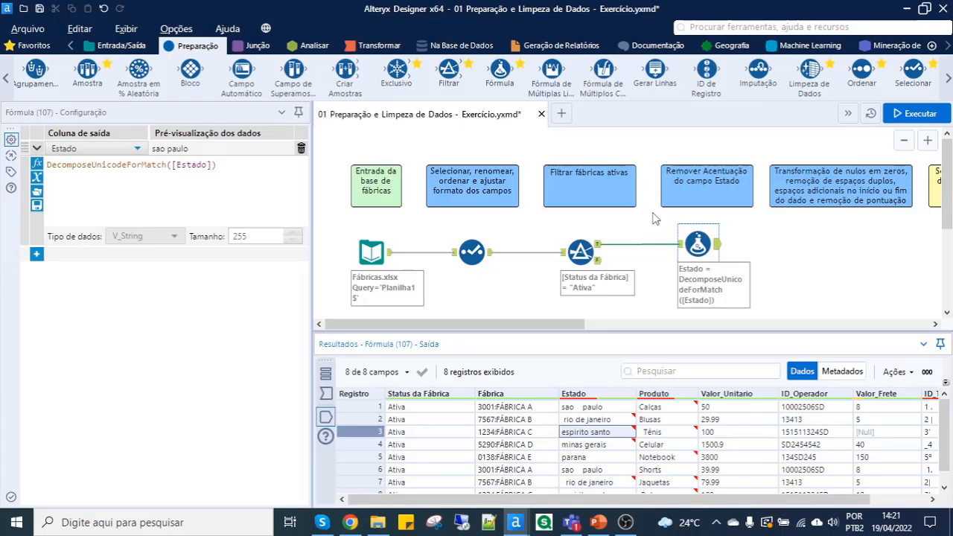
- Add a Limpeza de Dados tool connected after Fórmula and place it beneath the null, space and punctuation cleanup comment
{"action": "mouse_move", "coordinate": [809, 81]}
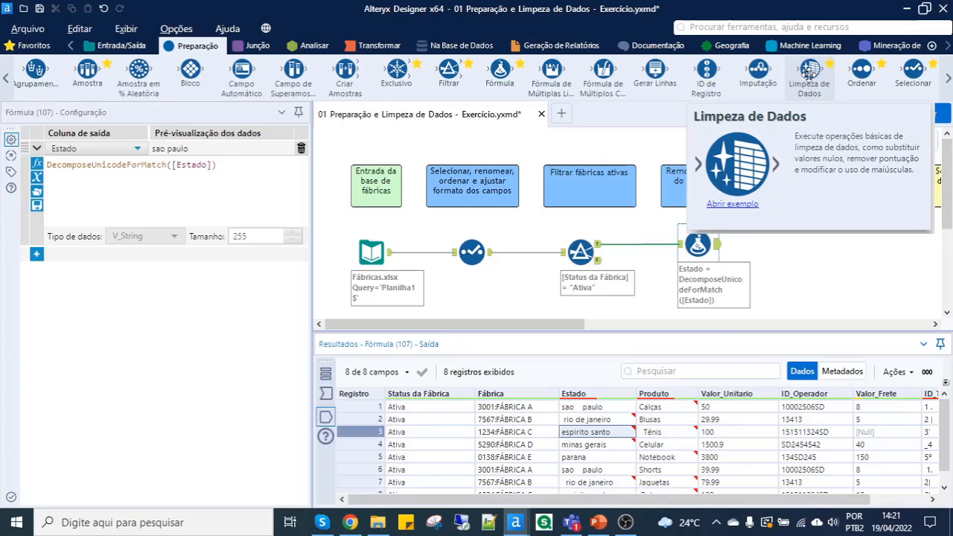
{"action": "left_click_drag", "start_coordinate": [808, 72], "coordinate": [783, 250]}
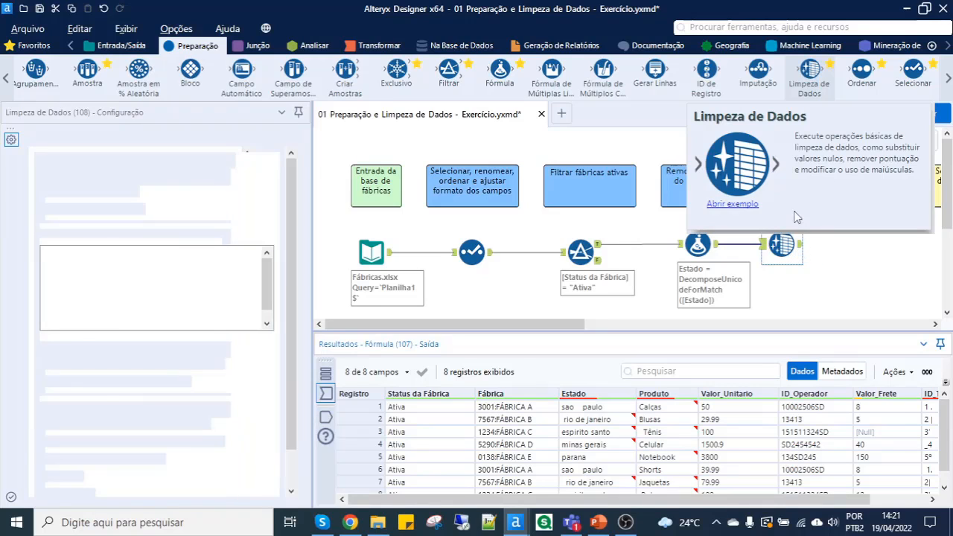
{"action": "left_click_drag", "start_coordinate": [787, 246], "coordinate": [836, 245]}
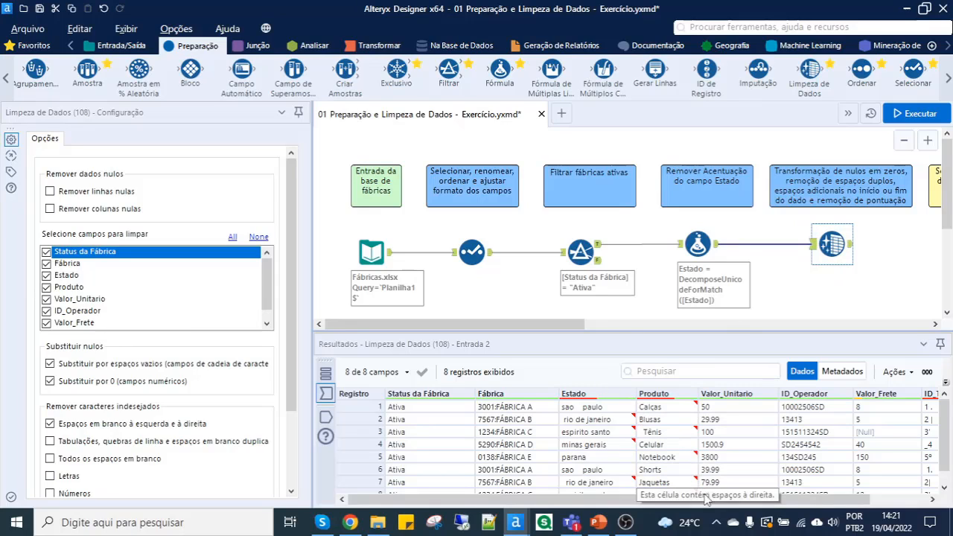
- Restrict the Limpeza de Dados cleaning to the fields Estado, Produto, Valor_Frete and ID_Tipo_Frete
{"action": "left_click_drag", "start_coordinate": [718, 506], "coordinate": [694, 498]}
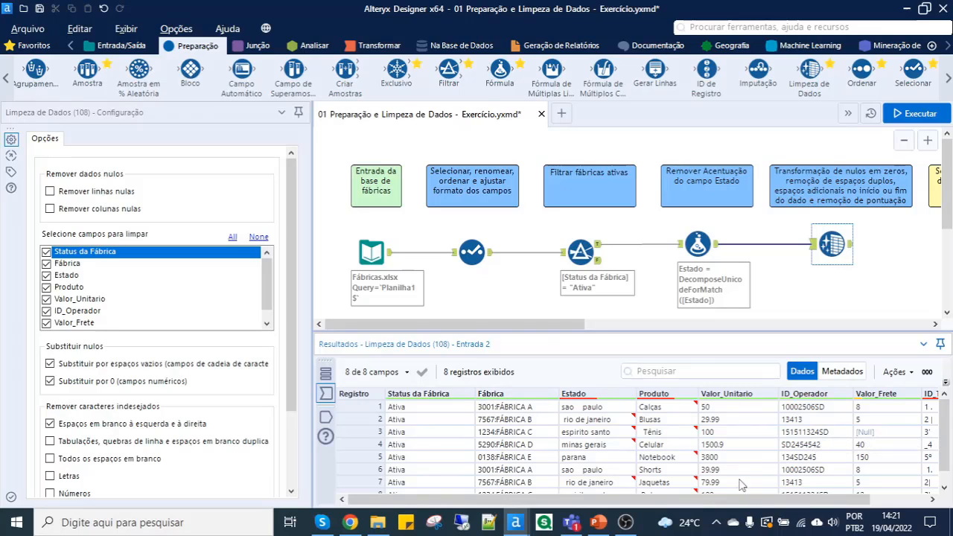
{"action": "left_click_drag", "start_coordinate": [720, 508], "coordinate": [778, 507]}
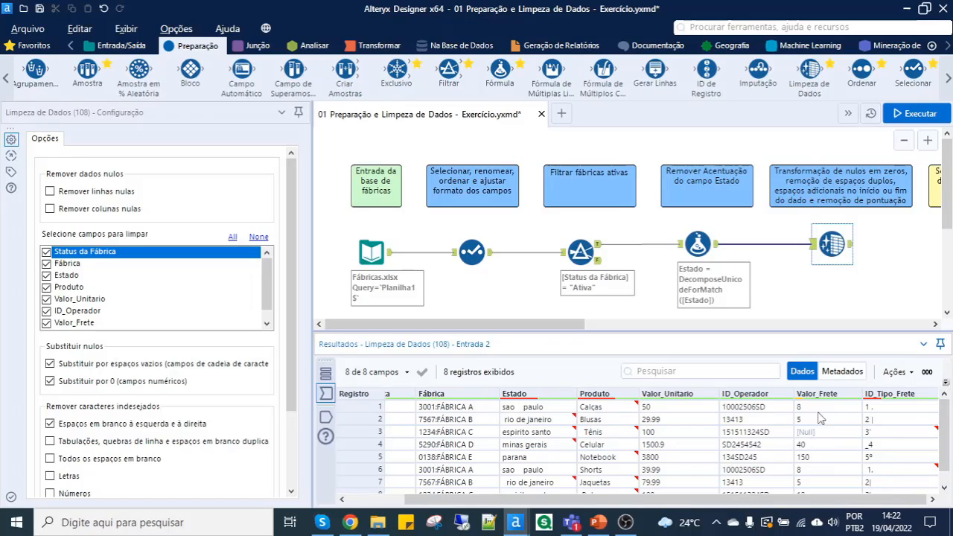
{"action": "mouse_move", "coordinate": [819, 398]}
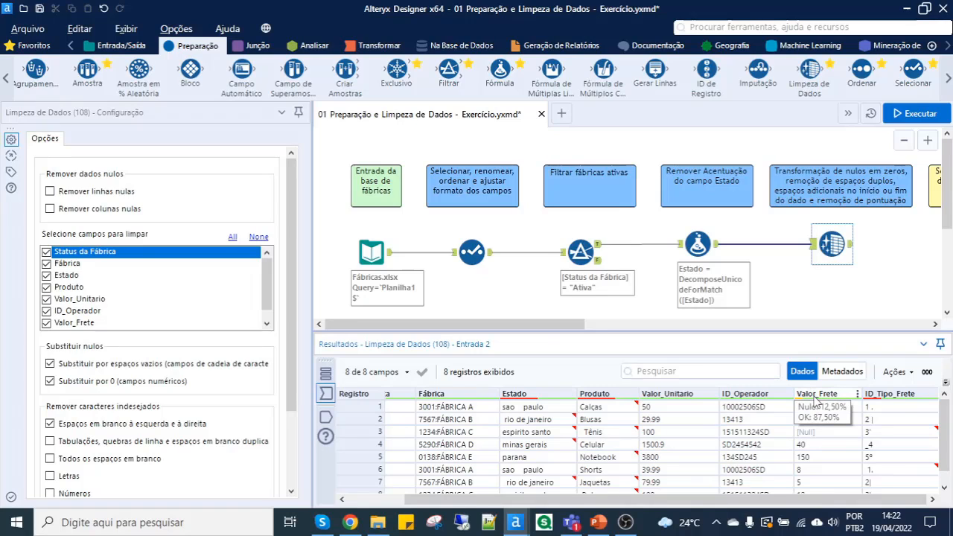
{"action": "left_click", "coordinate": [820, 433]}
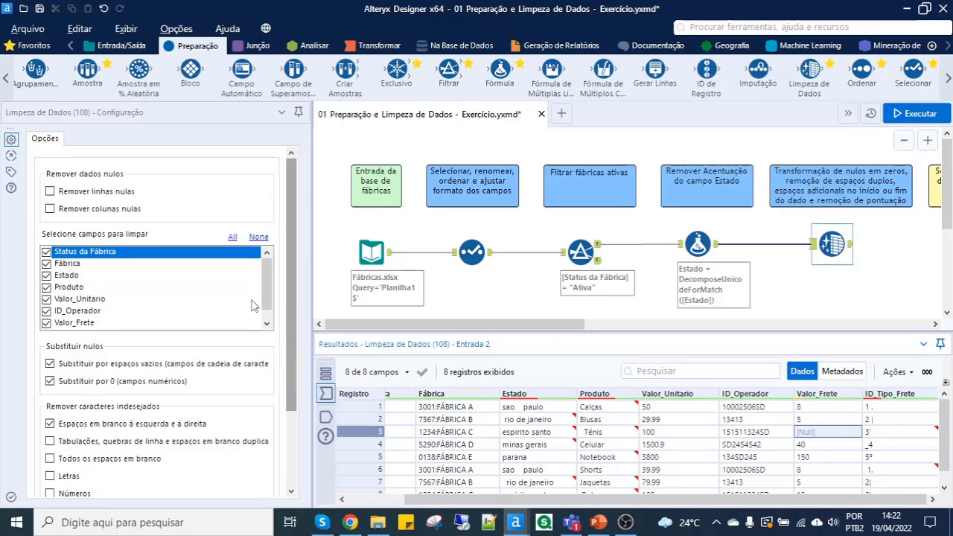
{"action": "left_click", "coordinate": [259, 237]}
{"action": "scroll", "coordinate": [93, 305], "scroll_direction": "down", "scroll_amount": 1}
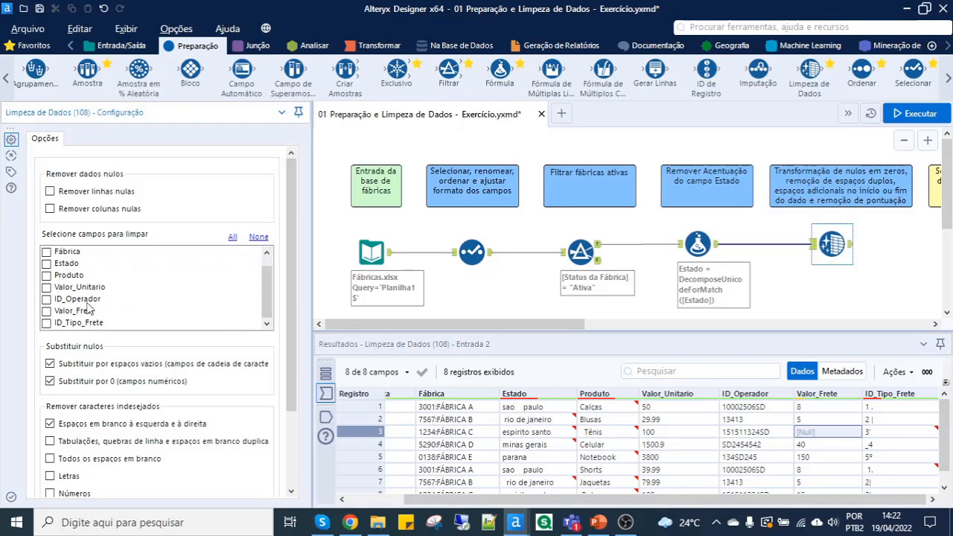
{"action": "left_click", "coordinate": [47, 263]}
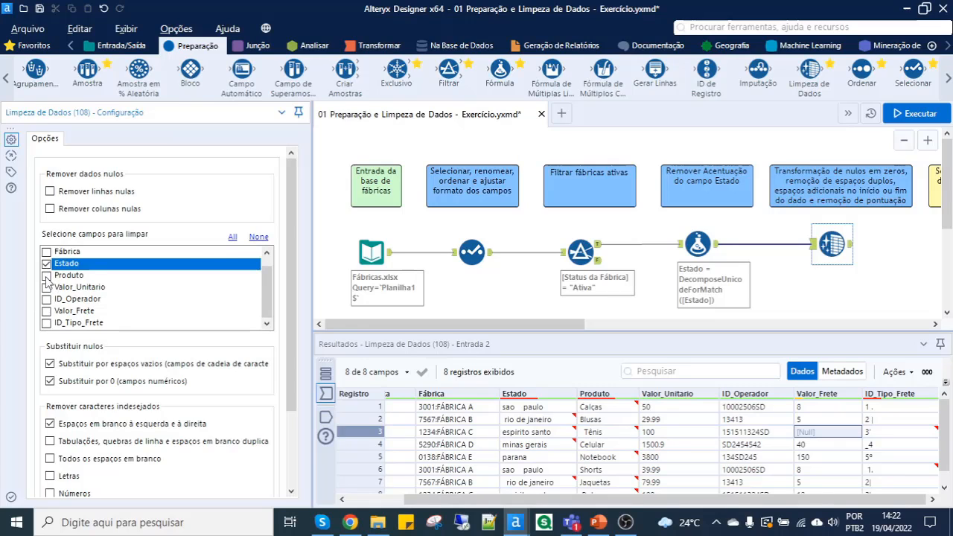
{"action": "left_click", "coordinate": [46, 275]}
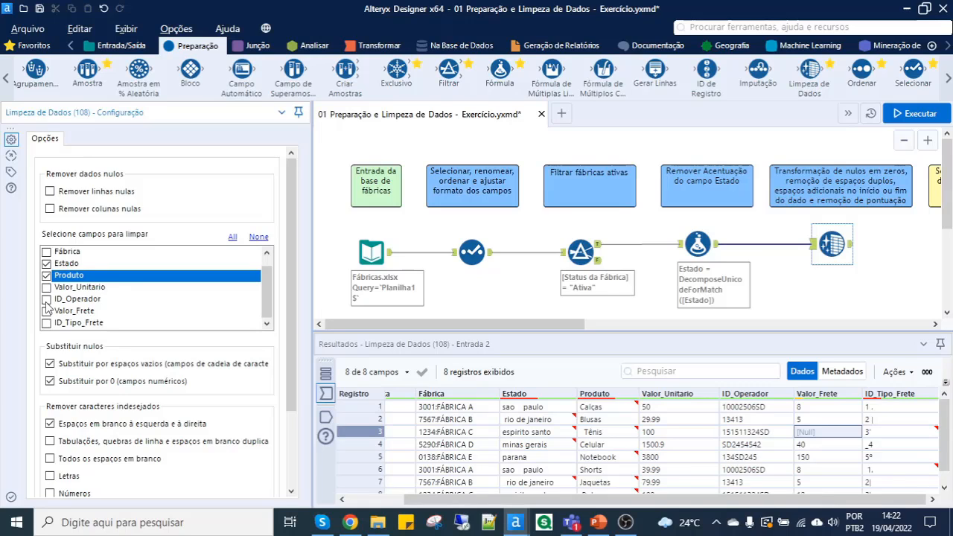
{"action": "left_click", "coordinate": [46, 310]}
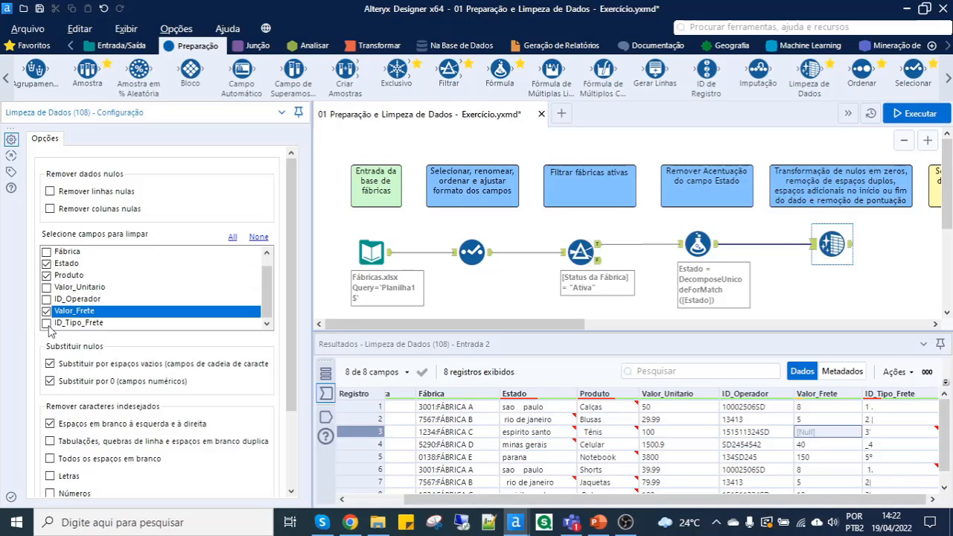
{"action": "left_click", "coordinate": [47, 323]}
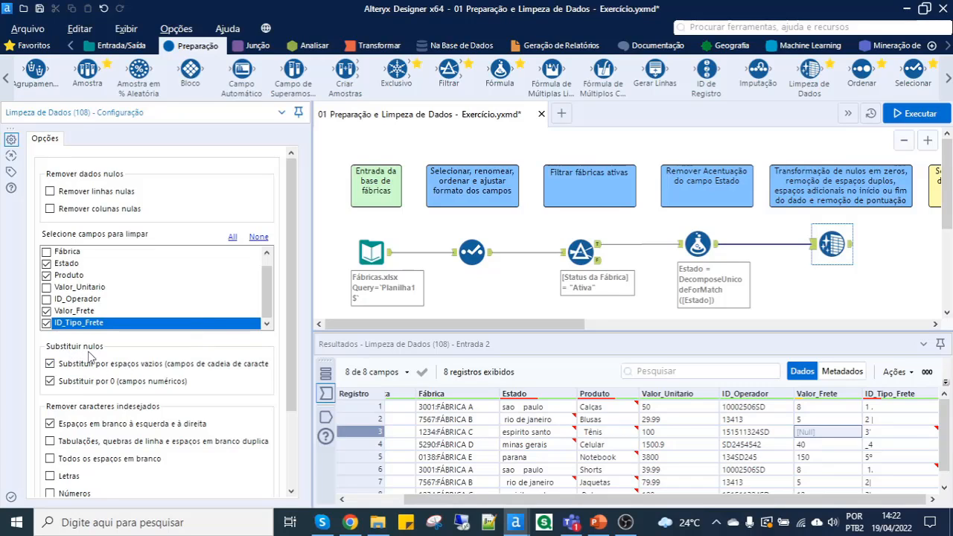
- Enable removal of tabs, line breaks and duplicate whitespace as well as punctuation in the Limpeza de Dados options
{"action": "left_click_drag", "start_coordinate": [311, 309], "coordinate": [433, 309]}
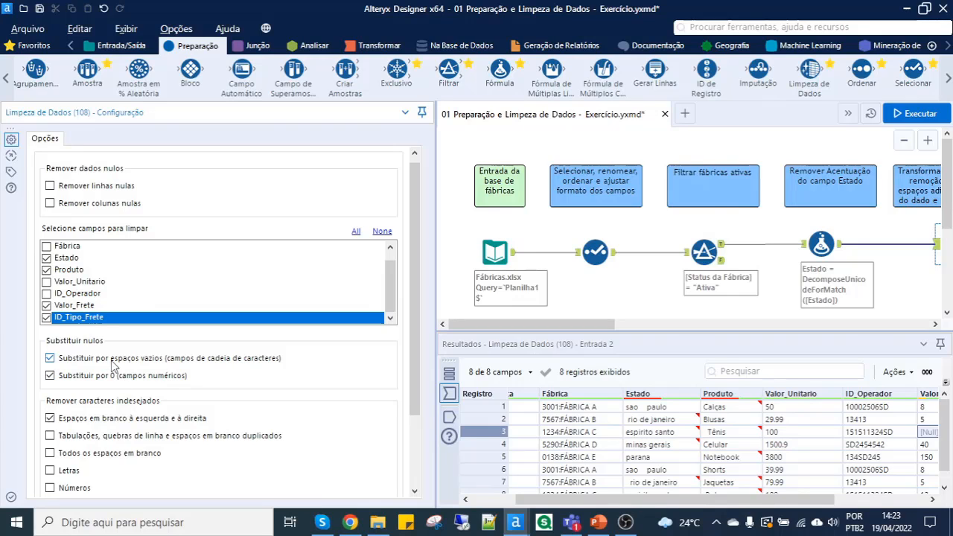
{"action": "scroll", "coordinate": [112, 401], "scroll_direction": "down", "scroll_amount": 3}
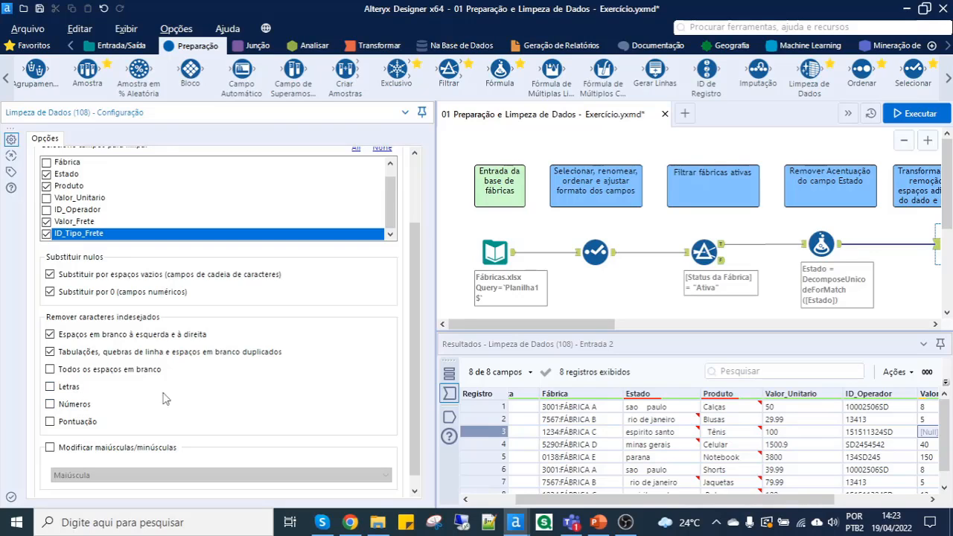
{"action": "mouse_move", "coordinate": [674, 426]}
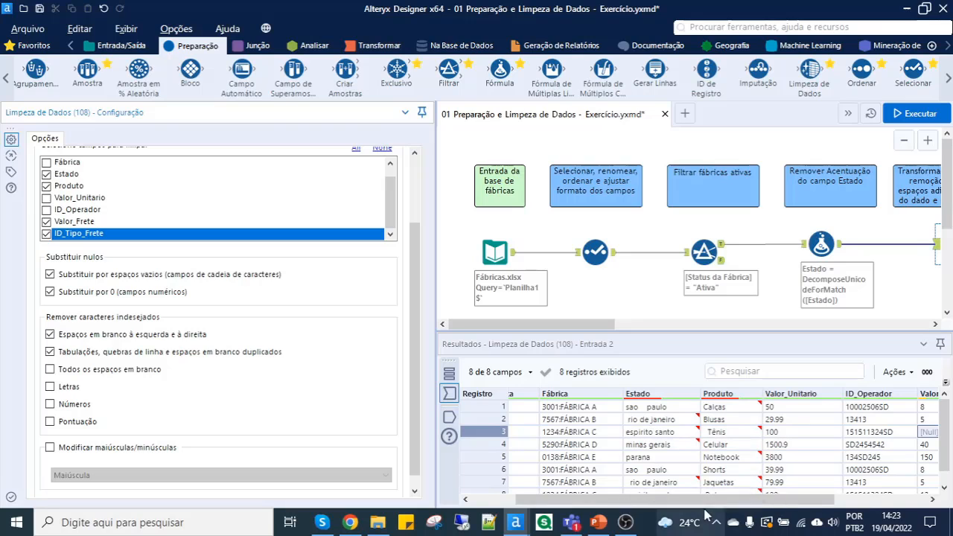
{"action": "scroll", "coordinate": [670, 432], "scroll_direction": "right", "scroll_amount": 2}
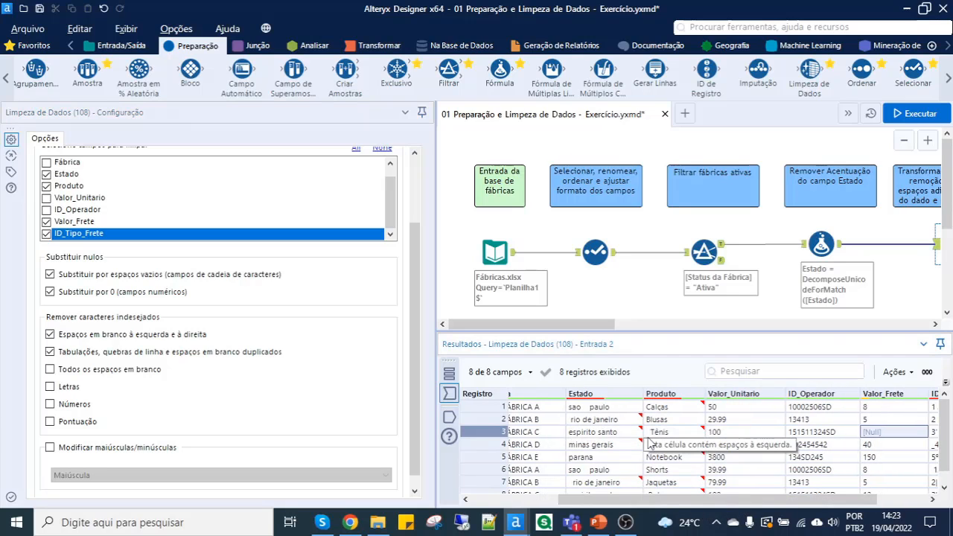
{"action": "left_click_drag", "start_coordinate": [876, 503], "coordinate": [899, 503]}
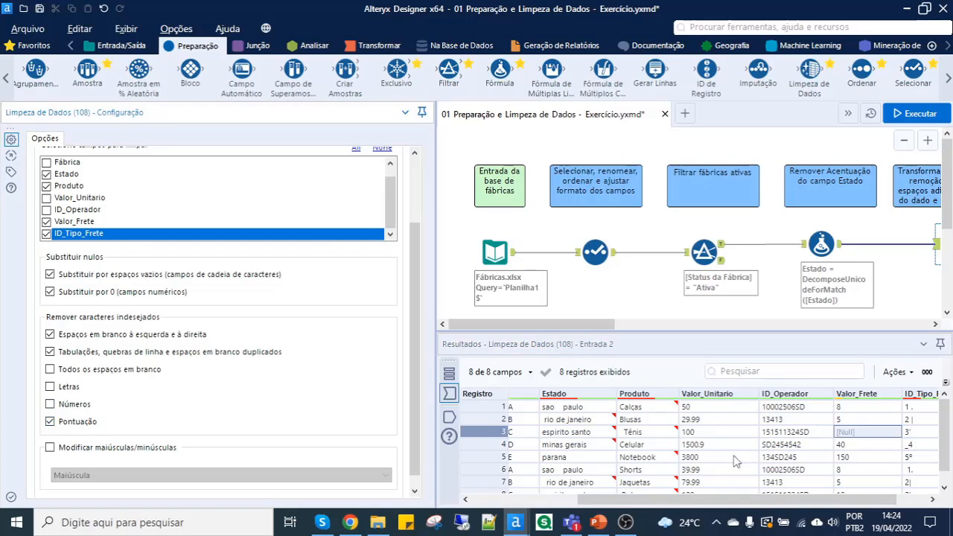
{"action": "mouse_move", "coordinate": [920, 402]}
{"action": "scroll", "coordinate": [878, 420], "scroll_direction": "right", "scroll_amount": 1}
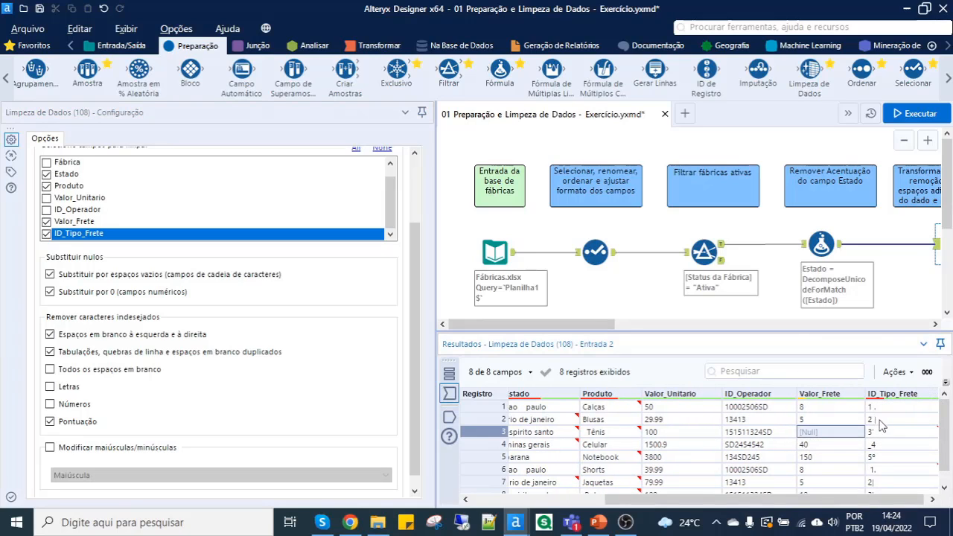
{"action": "mouse_move", "coordinate": [880, 422]}
- Run the workflow and check the cleaned ID_Tipo_Frete, Valor_Frete and Estado values in the Limpeza de Dados output
{"action": "left_click_drag", "start_coordinate": [570, 327], "coordinate": [580, 328]}
{"action": "scroll", "coordinate": [716, 238], "scroll_direction": "down", "scroll_amount": 1}
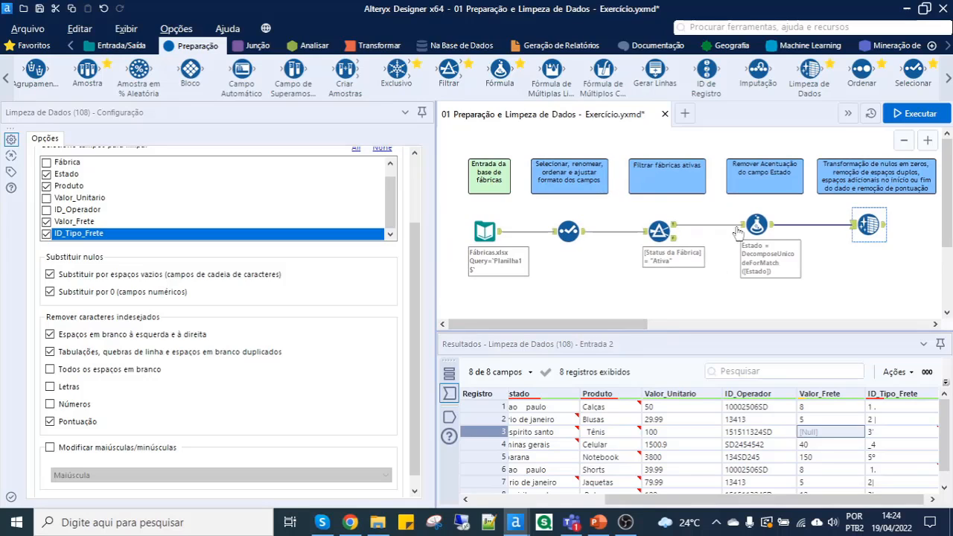
{"action": "left_click", "coordinate": [917, 117]}
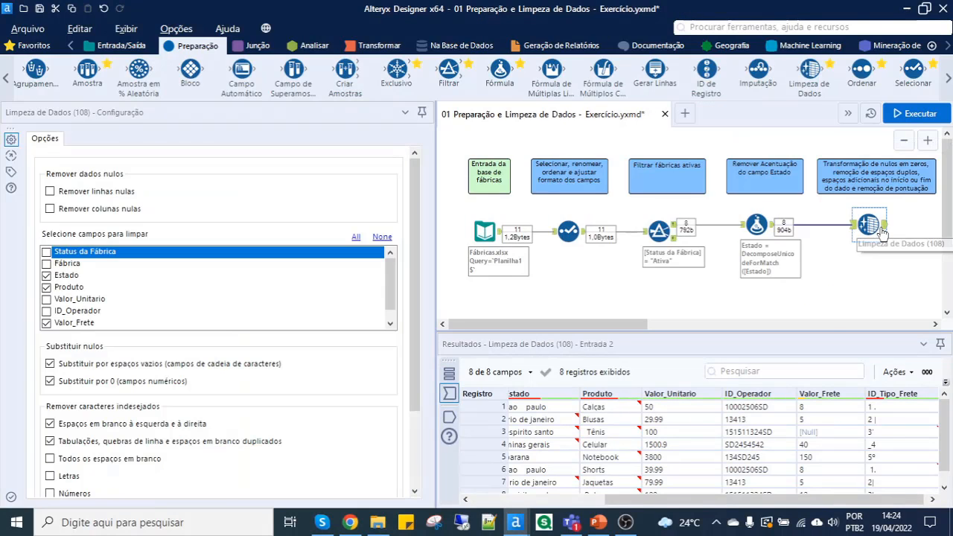
{"action": "left_click", "coordinate": [884, 231]}
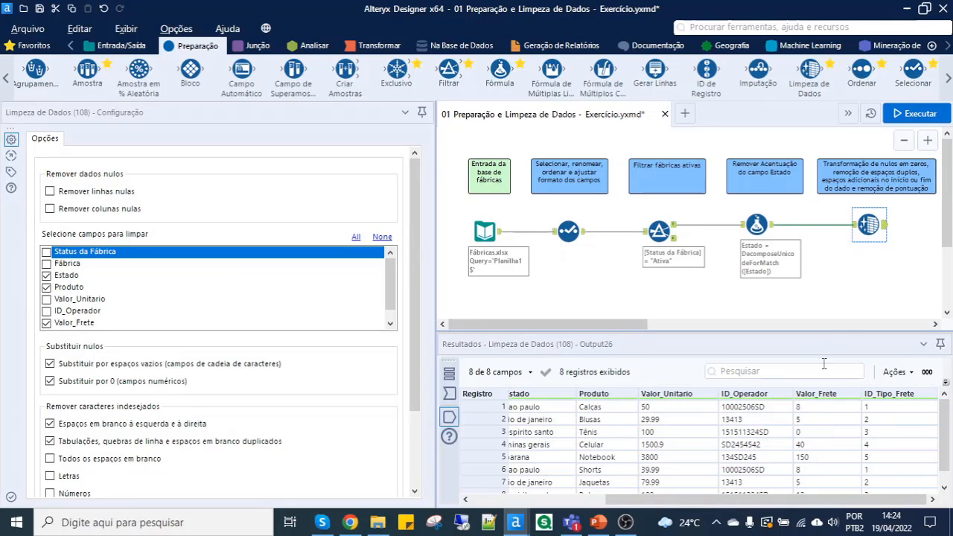
{"action": "left_click_drag", "start_coordinate": [812, 497], "coordinate": [836, 498]}
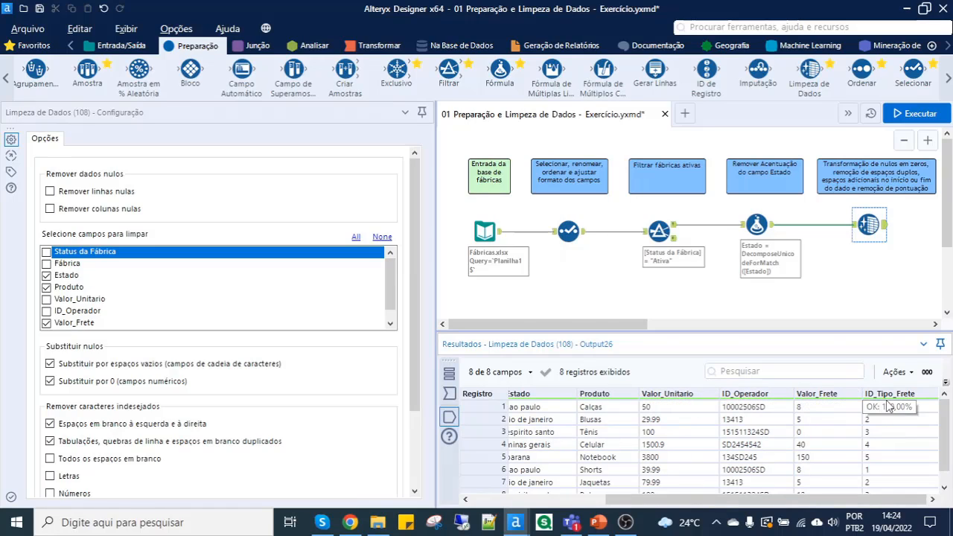
{"action": "scroll", "coordinate": [895, 454], "scroll_direction": "down", "scroll_amount": 1}
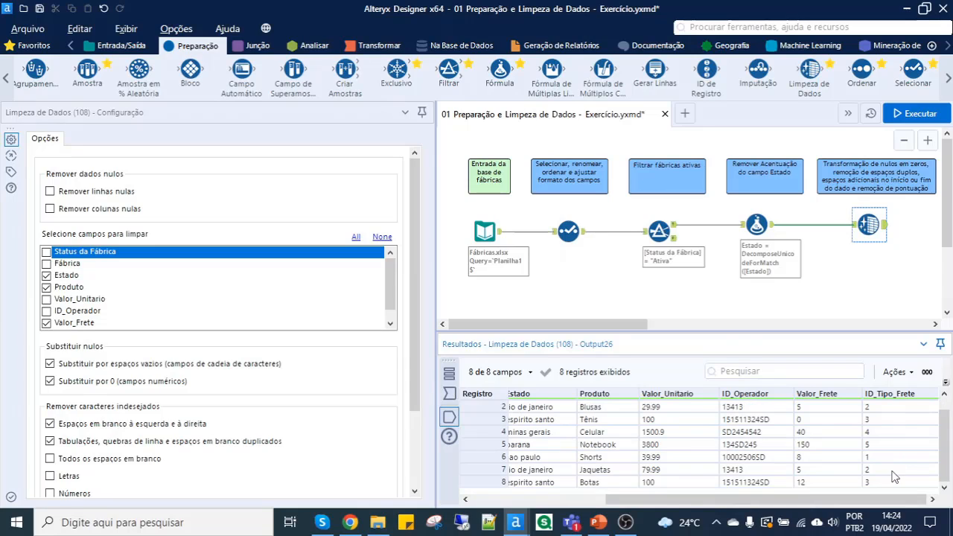
{"action": "scroll", "coordinate": [893, 482], "scroll_direction": "up", "scroll_amount": 1}
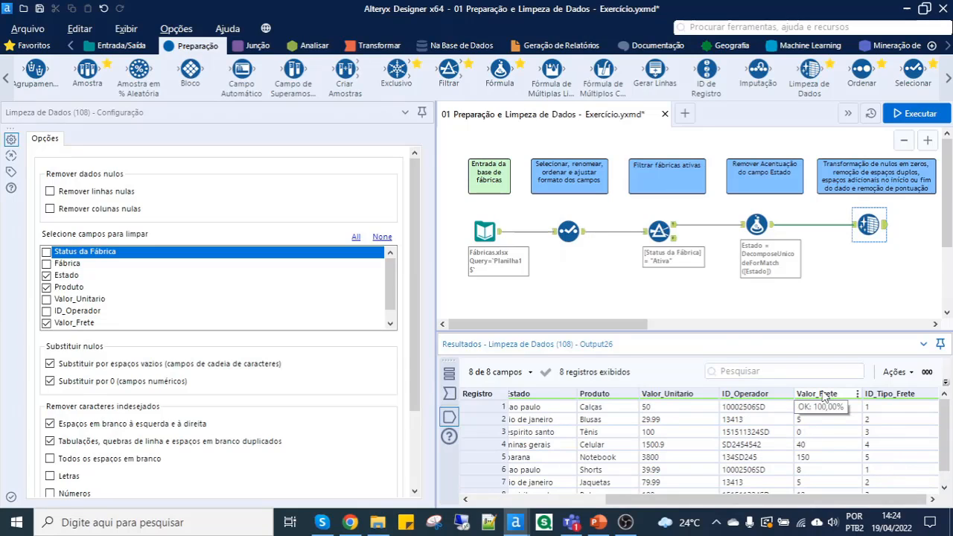
{"action": "left_click", "coordinate": [803, 433]}
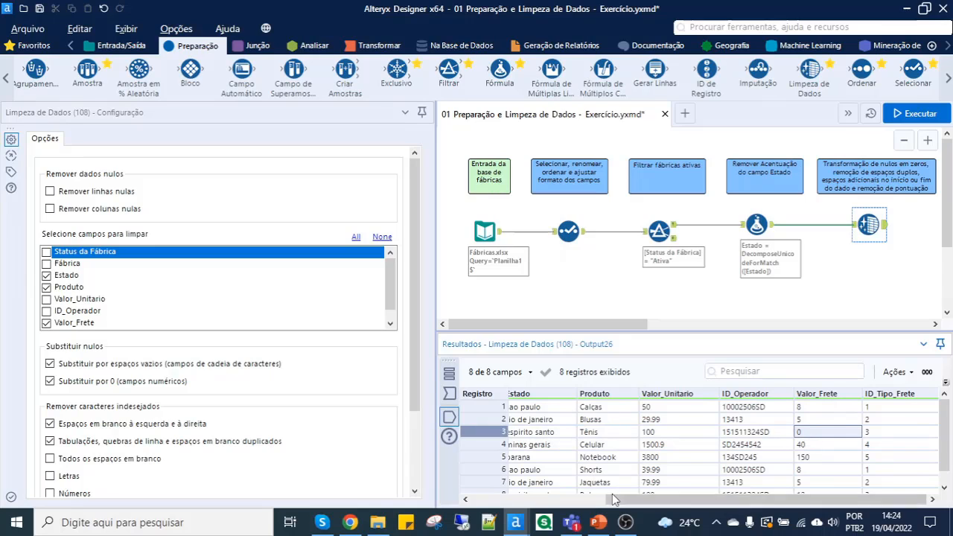
{"action": "left_click_drag", "start_coordinate": [611, 497], "coordinate": [567, 435]}
{"action": "left_click", "coordinate": [578, 409]}
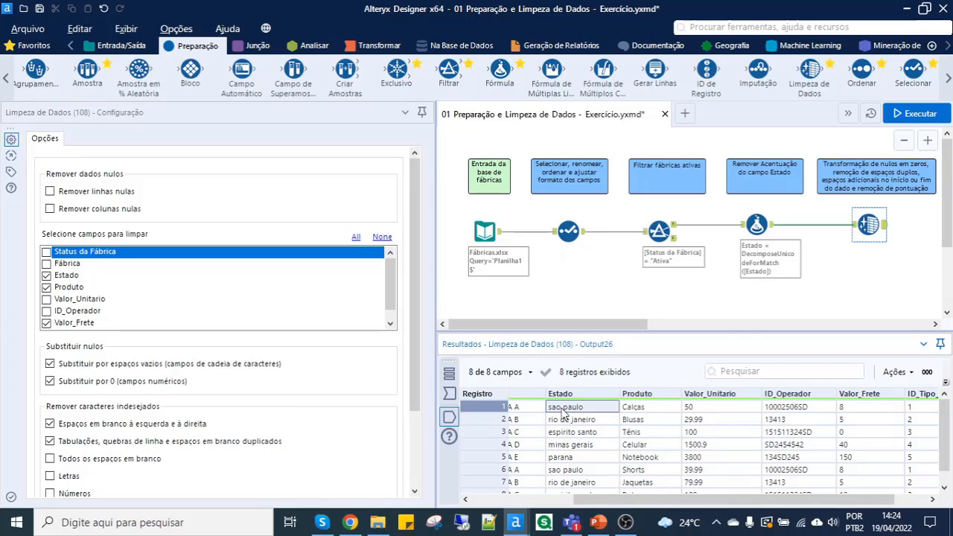
- Compare the Limpeza de Dados tool's input data with its output data
{"action": "left_click_drag", "start_coordinate": [434, 271], "coordinate": [370, 271]}
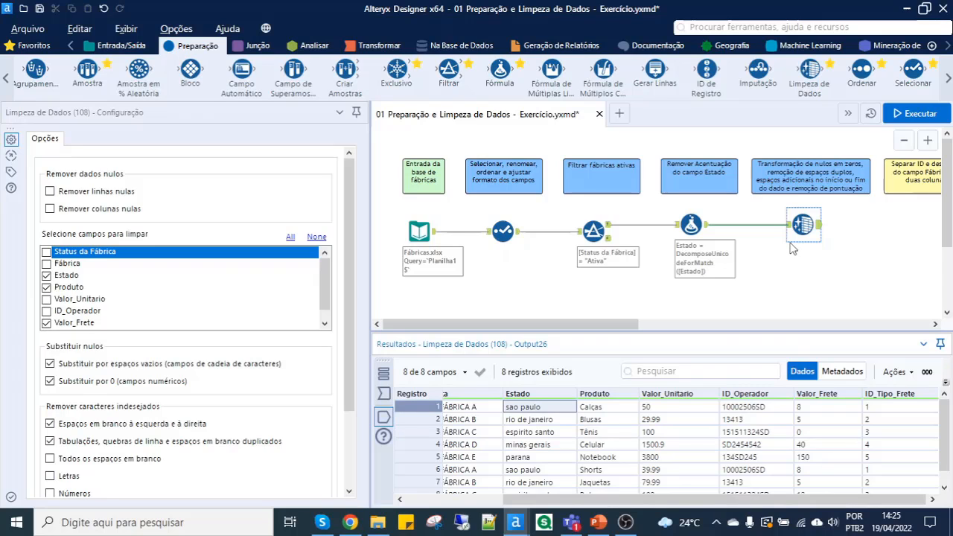
{"action": "scroll", "coordinate": [818, 227], "scroll_direction": "up", "scroll_amount": 3}
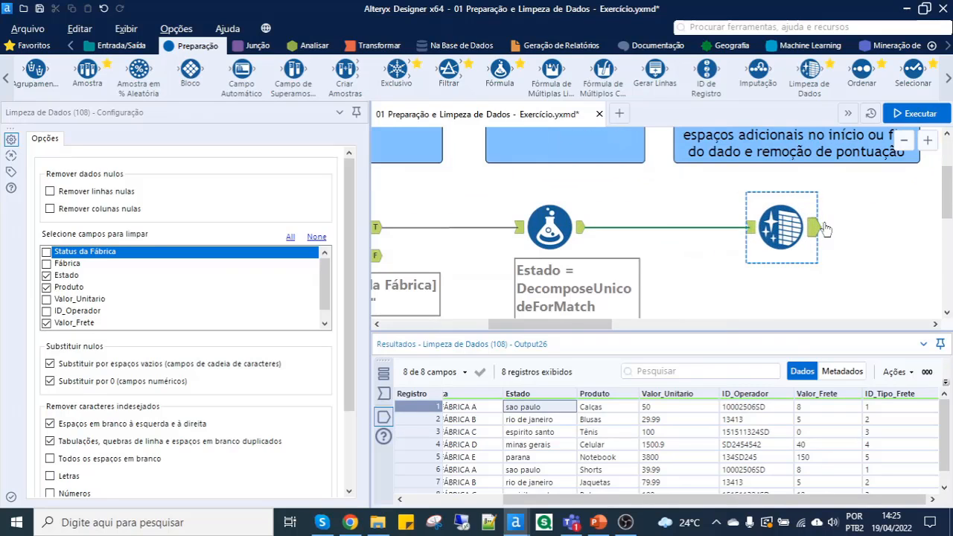
{"action": "left_click", "coordinate": [750, 233]}
{"action": "left_click", "coordinate": [750, 232]}
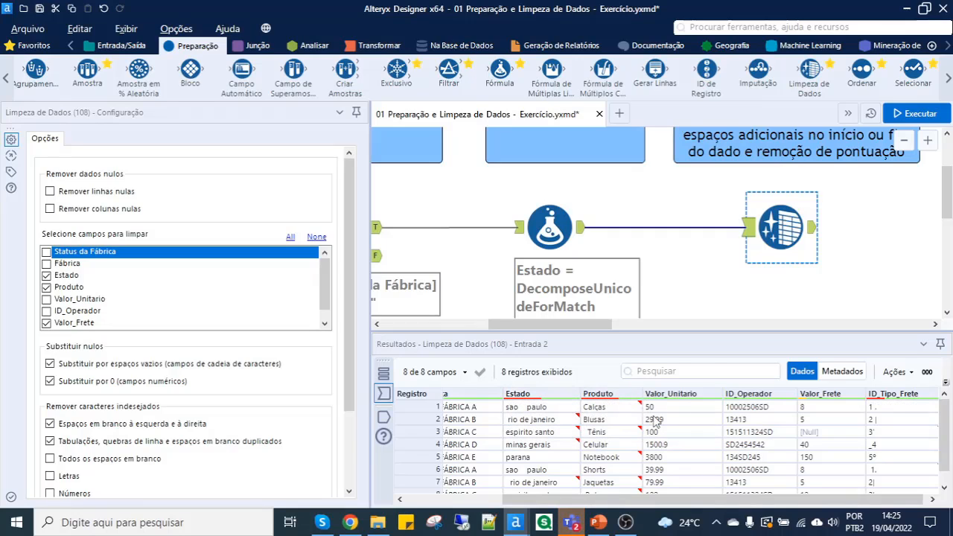
{"action": "left_click", "coordinate": [815, 229]}
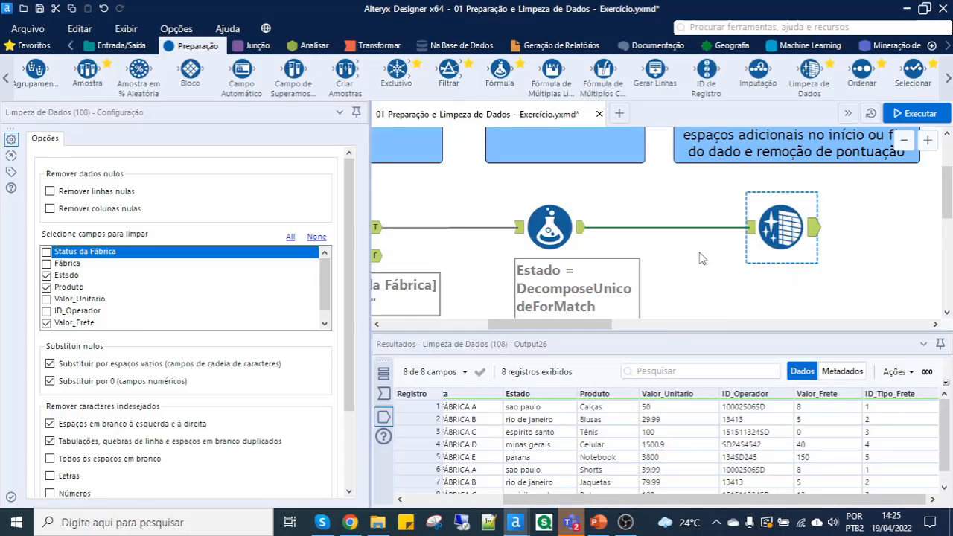
{"action": "scroll", "coordinate": [700, 259], "scroll_direction": "down", "scroll_amount": 3}
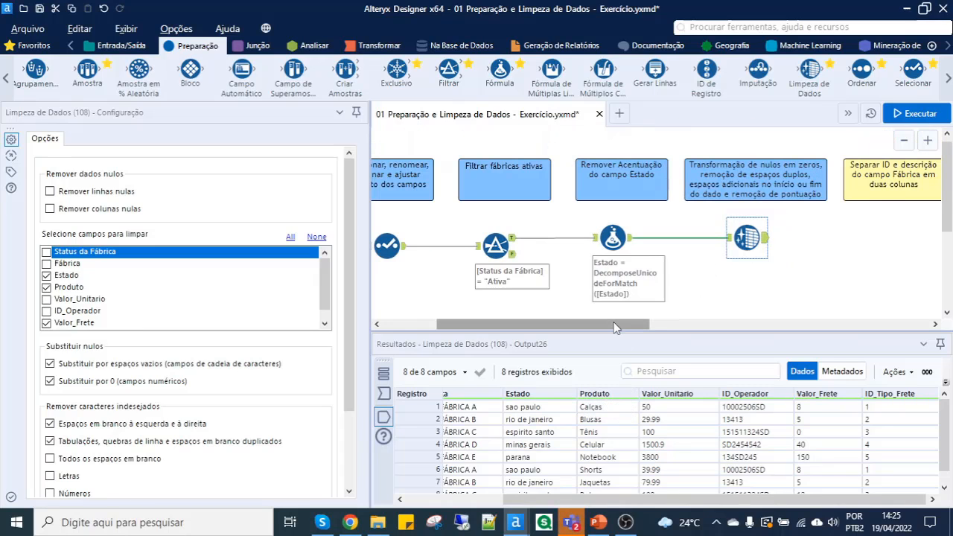
- Add a Texto para Colunas tool connected to the Limpeza de Dados output, under the comment about separating Fábrica into ID and description
{"action": "left_click_drag", "start_coordinate": [613, 325], "coordinate": [701, 325]}
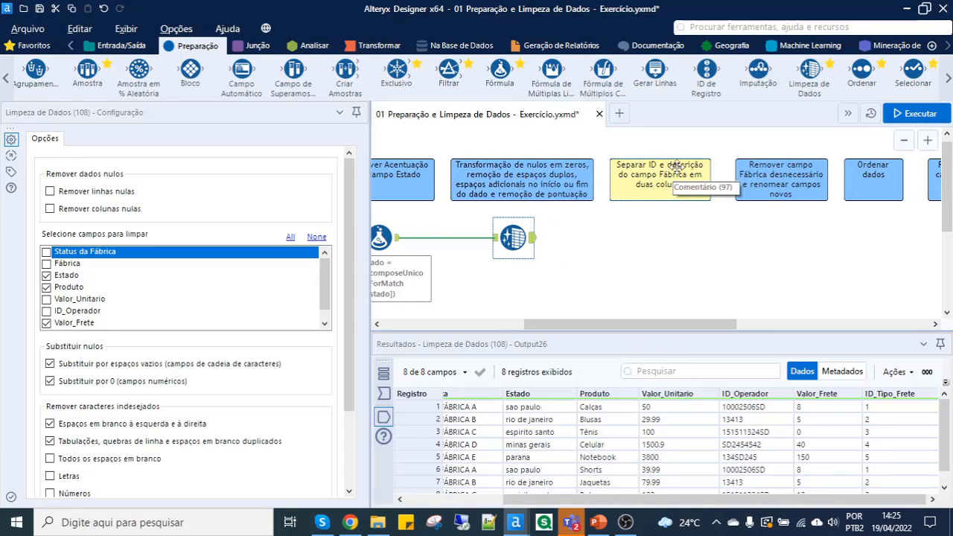
{"action": "left_click", "coordinate": [473, 500]}
{"action": "left_click", "coordinate": [558, 410]}
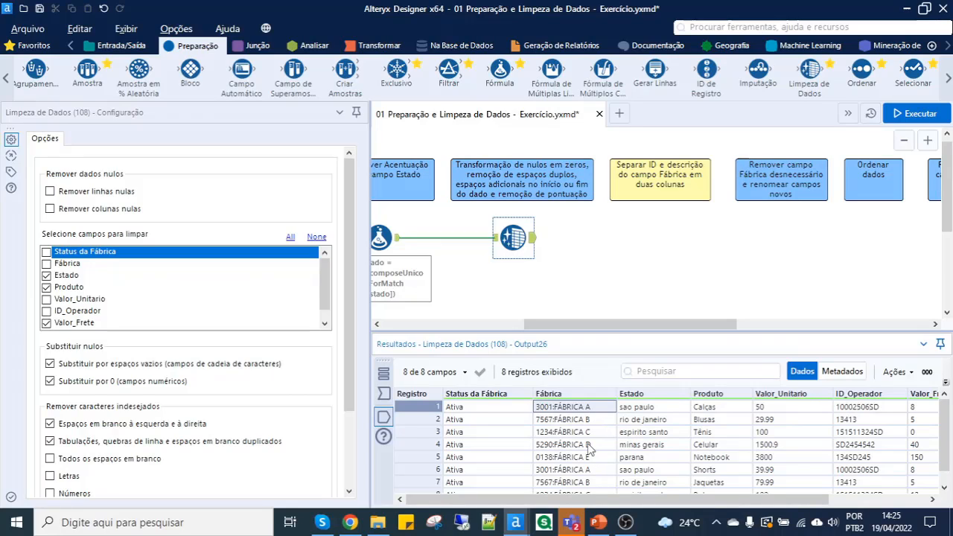
{"action": "left_click", "coordinate": [541, 422]}
{"action": "left_click", "coordinate": [542, 407]}
{"action": "left_click", "coordinate": [310, 47]}
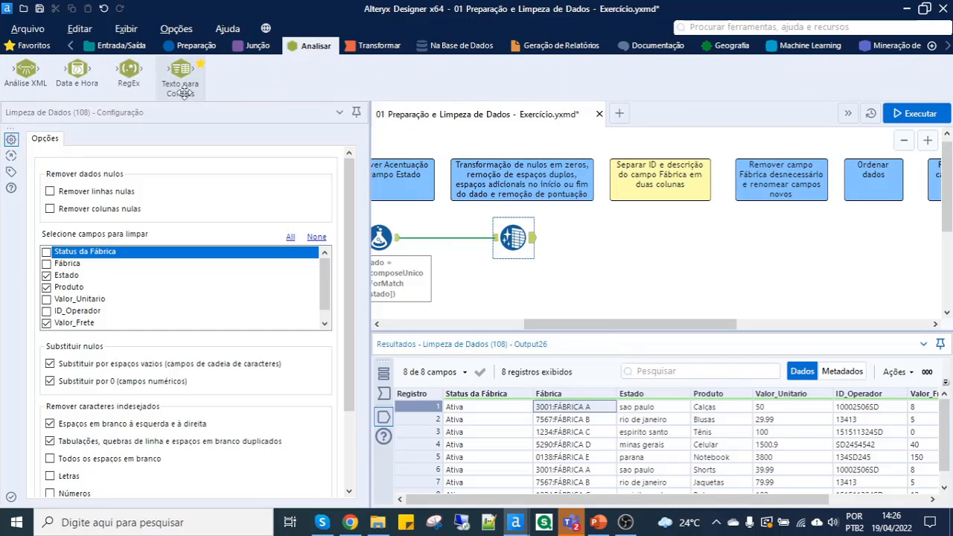
{"action": "left_click_drag", "start_coordinate": [182, 87], "coordinate": [599, 240]}
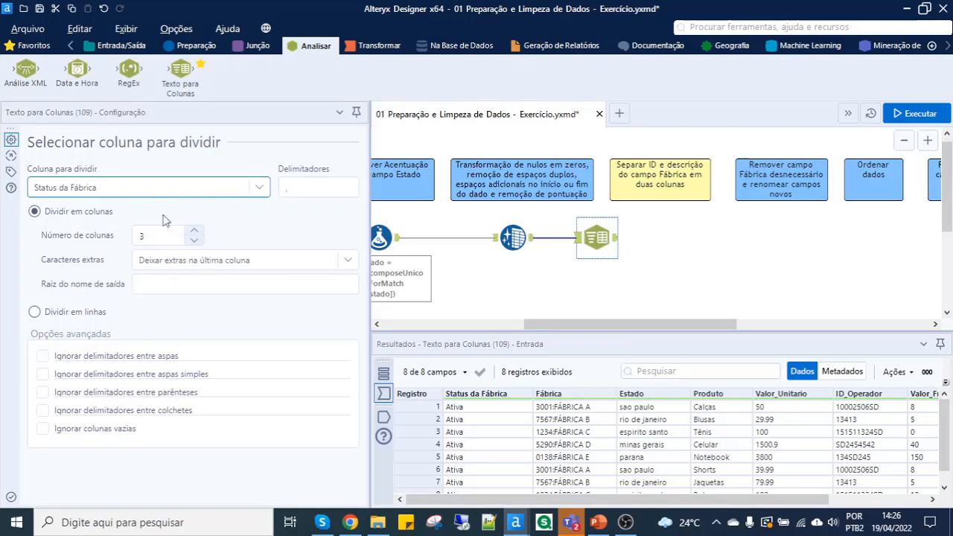
- Configure Texto para Colunas to split Fábrica at the ":" delimiter into 2 columns, and align the tool beneath its comment
{"action": "left_click", "coordinate": [140, 191]}
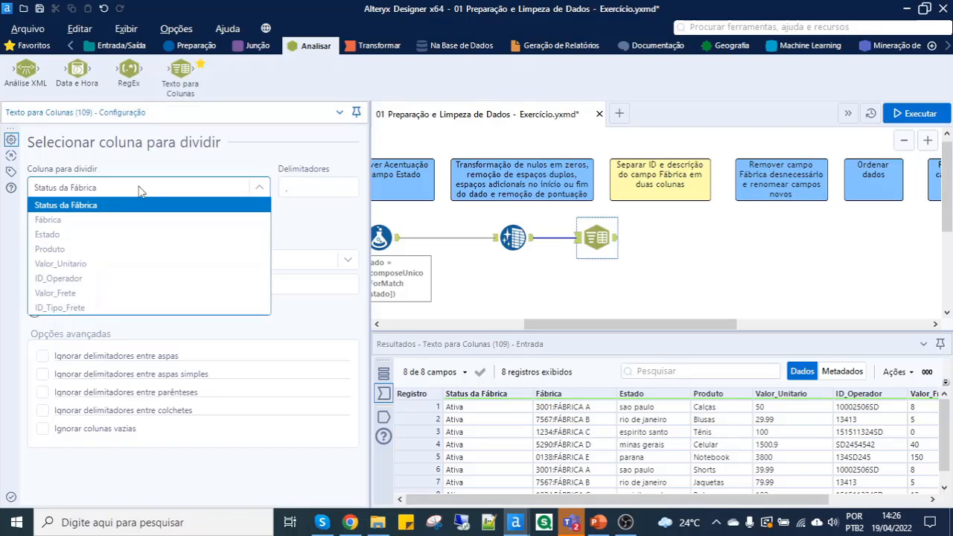
{"action": "left_click", "coordinate": [105, 220]}
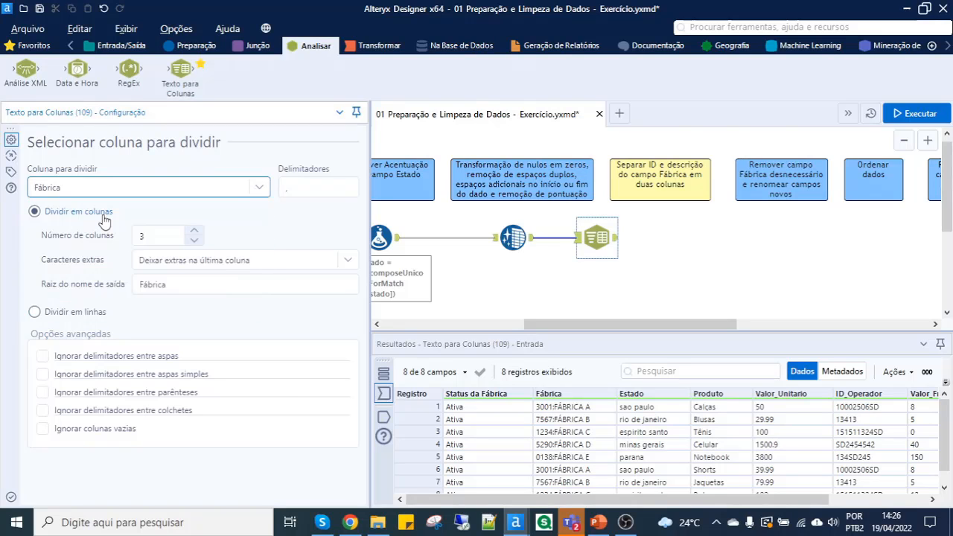
{"action": "left_click", "coordinate": [308, 184]}
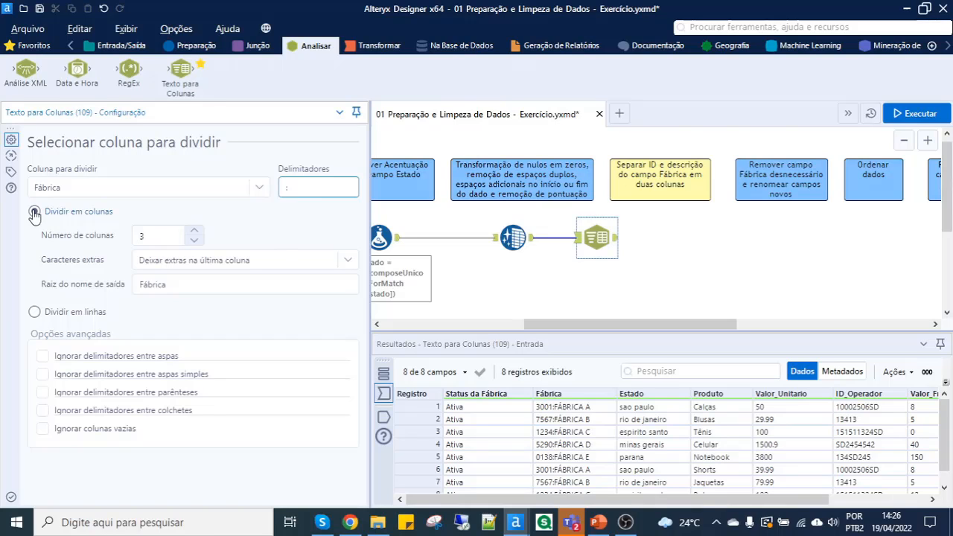
{"action": "left_click", "coordinate": [149, 239]}
{"action": "left_click_drag", "start_coordinate": [149, 238], "coordinate": [91, 234]}
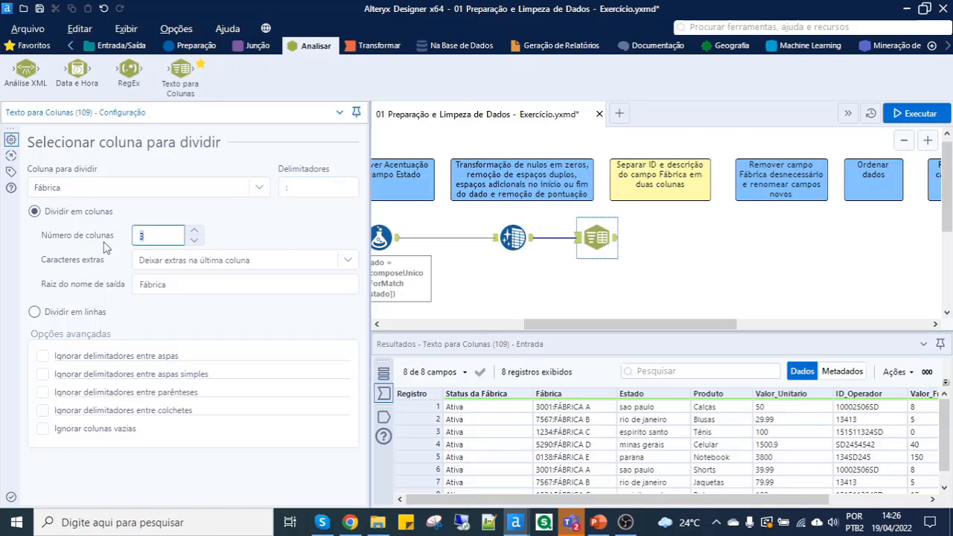
{"action": "type", "text": "2"}
{"action": "left_click", "coordinate": [267, 237]}
{"action": "left_click_drag", "start_coordinate": [596, 237], "coordinate": [646, 237]}
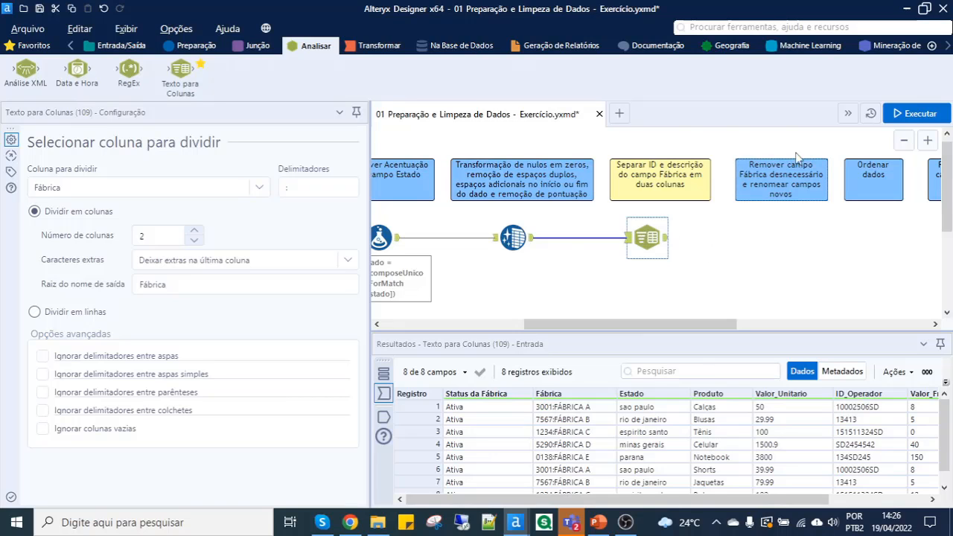
- Run the workflow and check the split Fábrica1 and Fábrica2 values in the Texto para Colunas output
{"action": "left_click", "coordinate": [904, 113]}
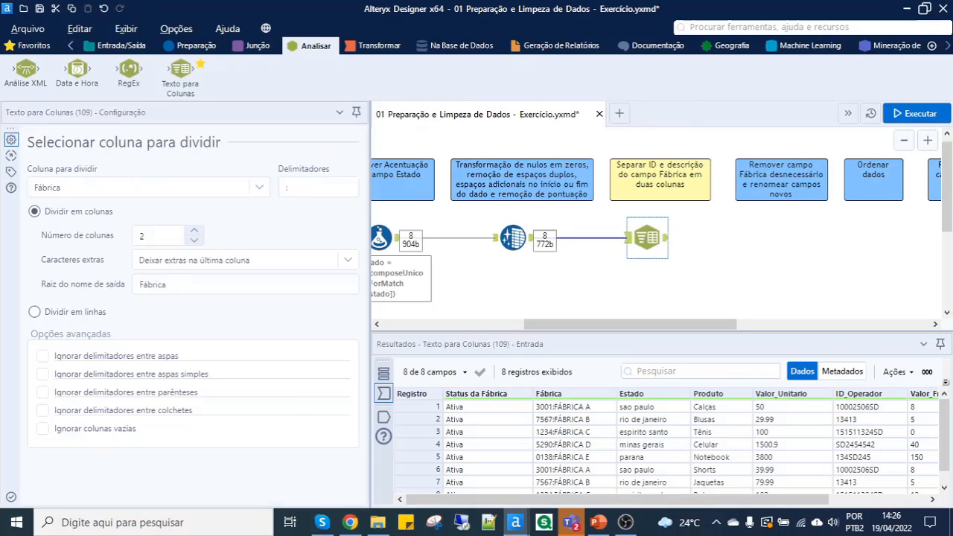
{"action": "left_click", "coordinate": [666, 238]}
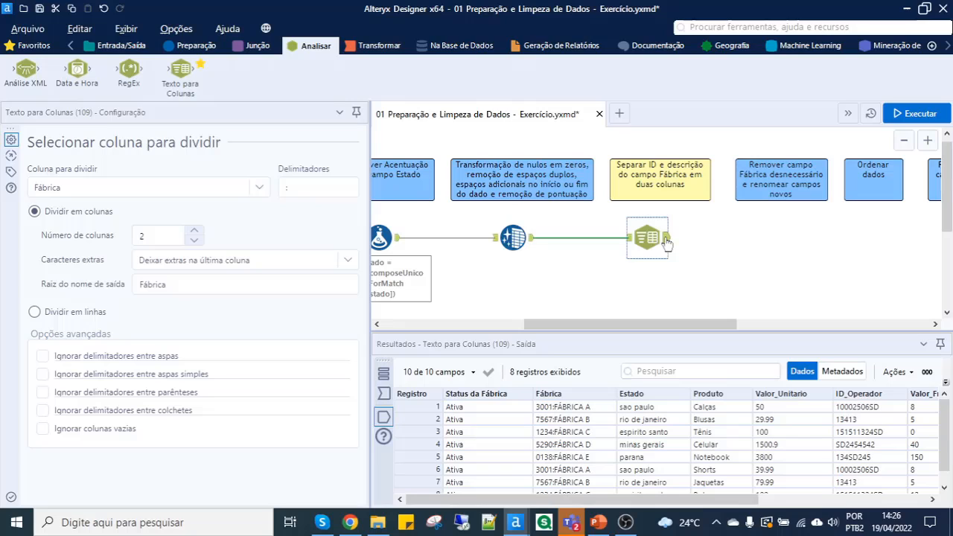
{"action": "left_click", "coordinate": [565, 412]}
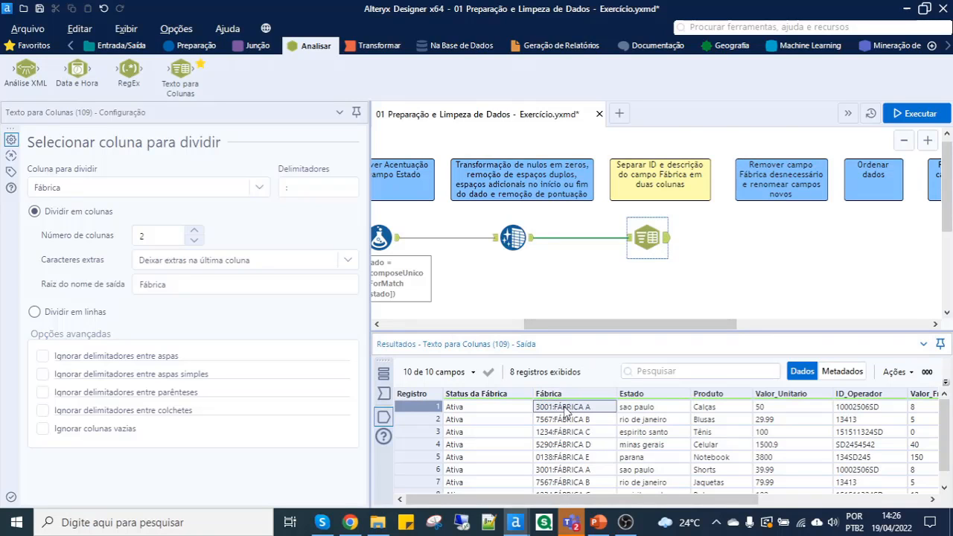
{"action": "left_click_drag", "start_coordinate": [611, 499], "coordinate": [780, 503]}
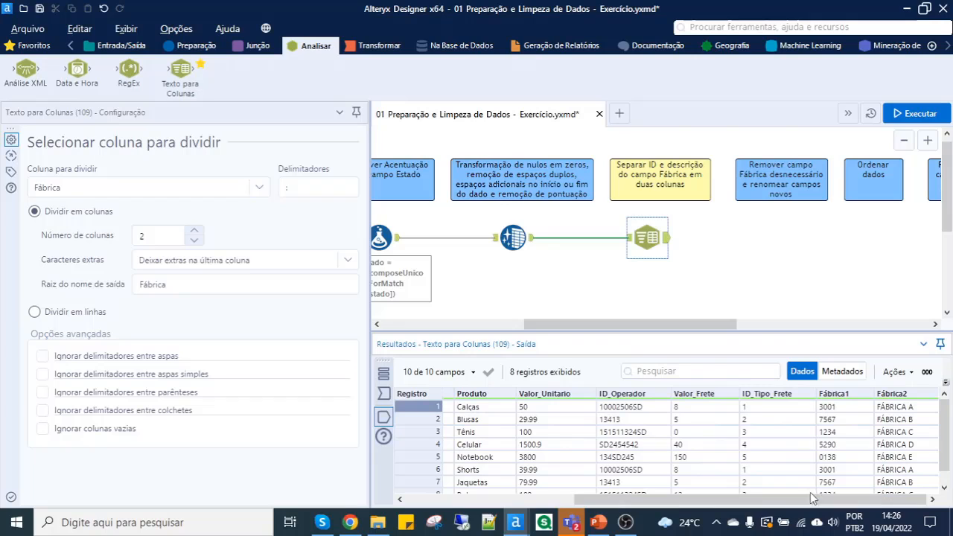
{"action": "left_click", "coordinate": [841, 408]}
{"action": "left_click", "coordinate": [904, 409]}
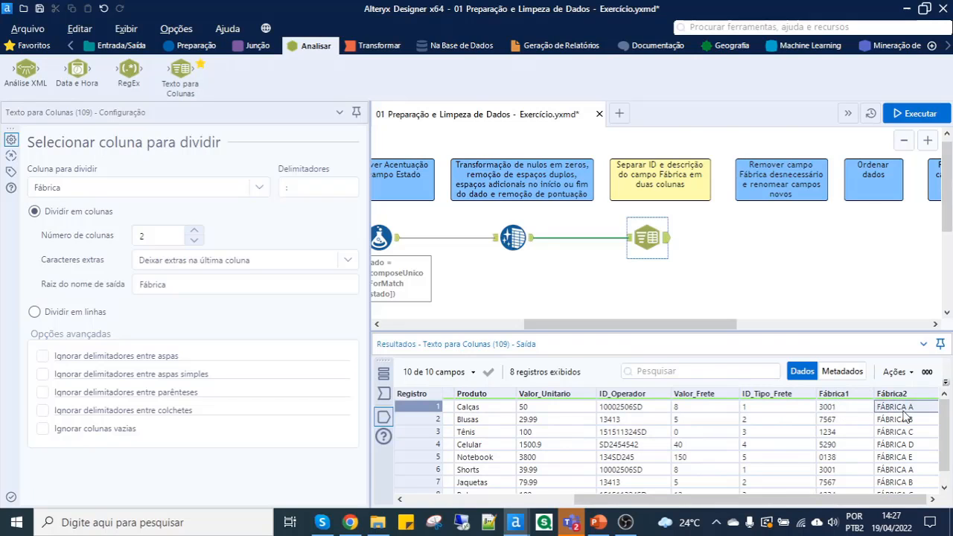
{"action": "left_click_drag", "start_coordinate": [840, 408], "coordinate": [838, 471]}
{"action": "left_click_drag", "start_coordinate": [897, 407], "coordinate": [900, 465]}
{"action": "left_click_drag", "start_coordinate": [882, 499], "coordinate": [739, 510]}
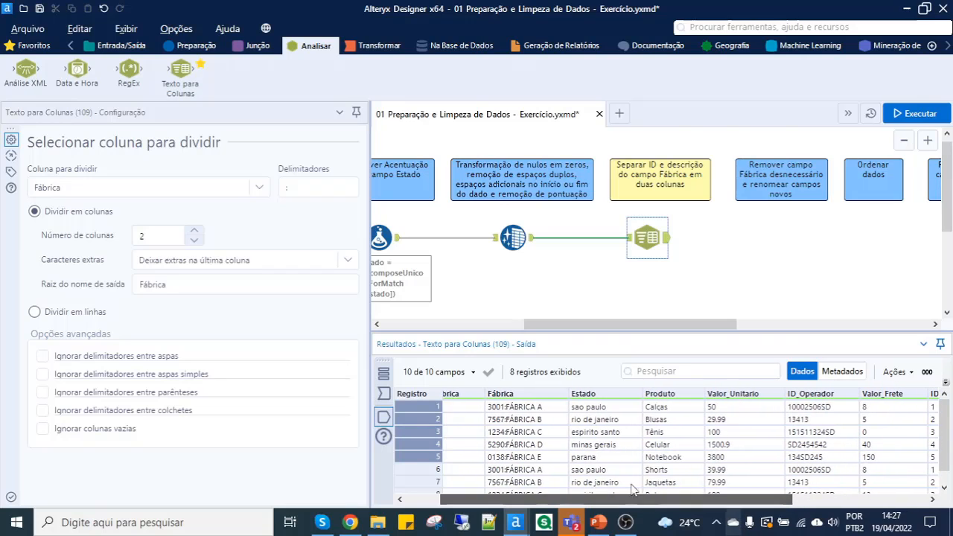
- Enlarge the results area and compare the original Fábrica values with Fábrica1 and Fábrica2
{"action": "left_click", "coordinate": [500, 406]}
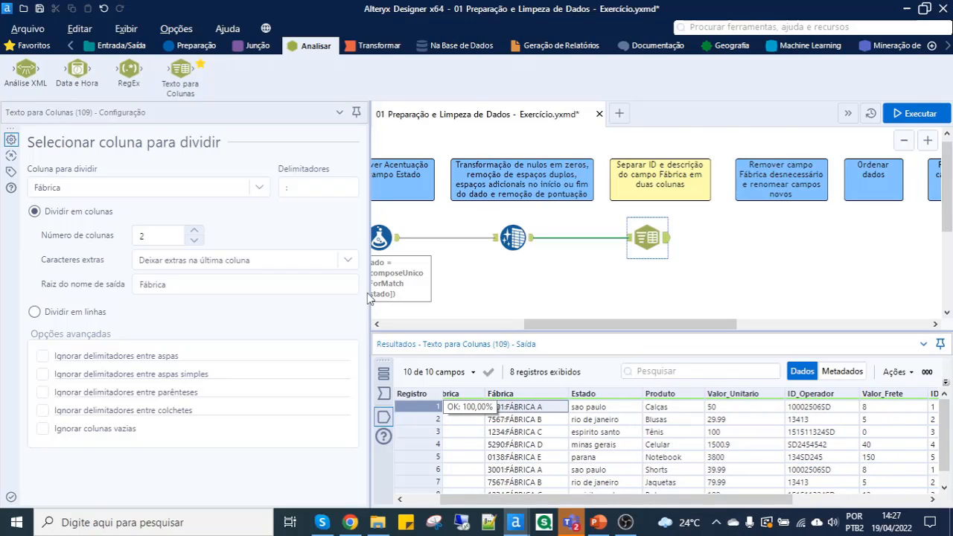
{"action": "left_click_drag", "start_coordinate": [260, 329], "coordinate": [259, 329]}
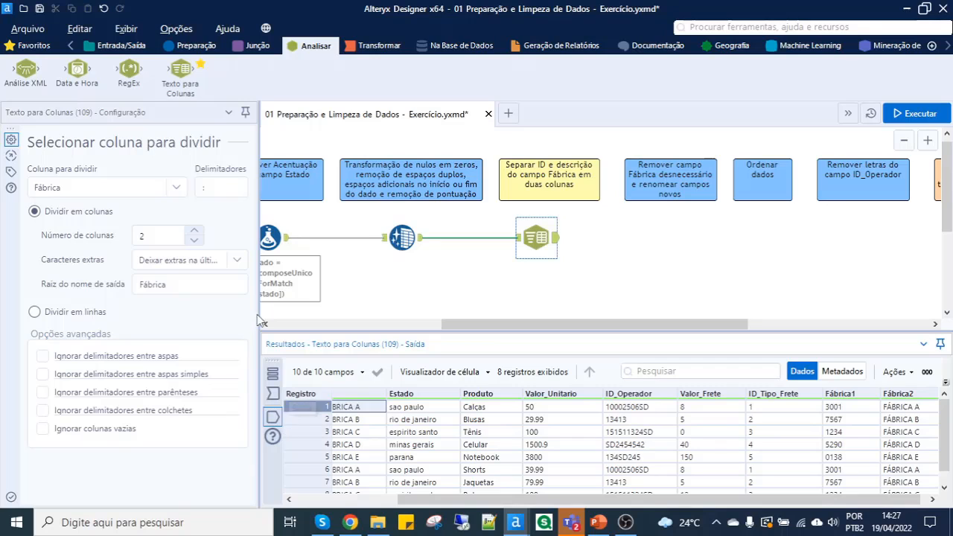
{"action": "left_click_drag", "start_coordinate": [260, 318], "coordinate": [206, 318]}
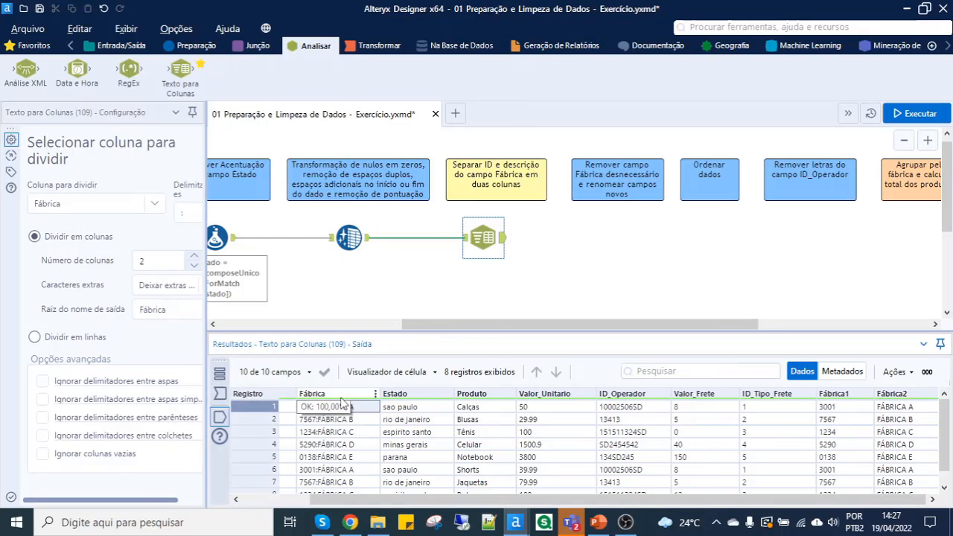
{"action": "left_click", "coordinate": [841, 409]}
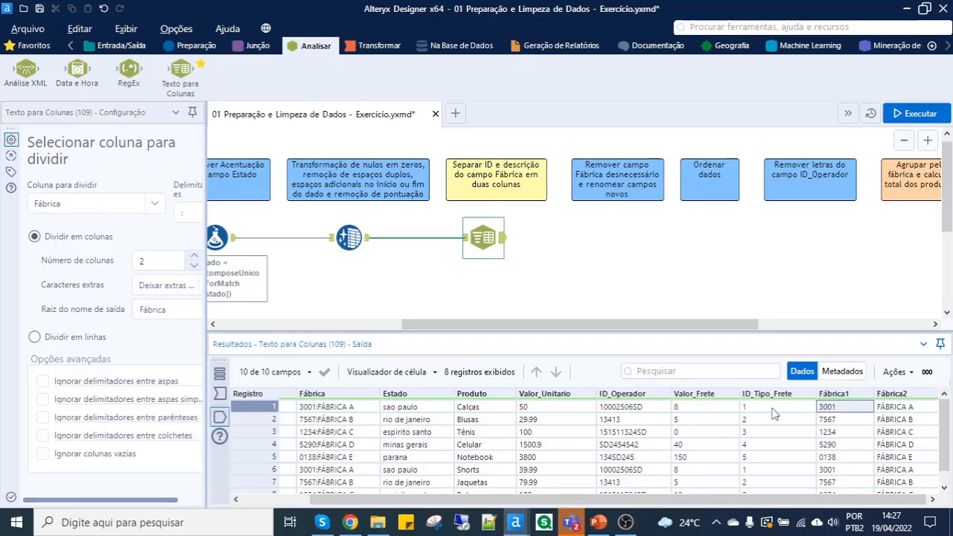
{"action": "left_click", "coordinate": [892, 410]}
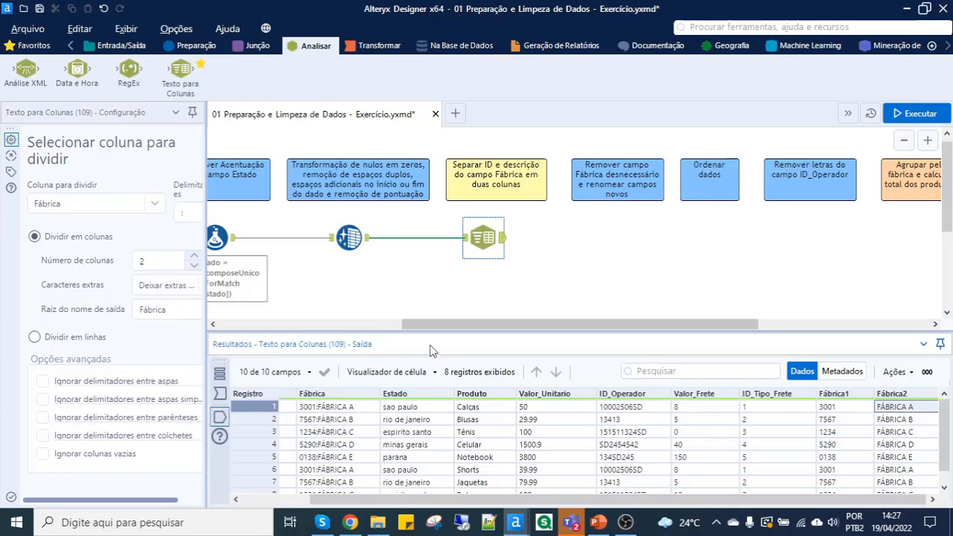
{"action": "left_click", "coordinate": [319, 410]}
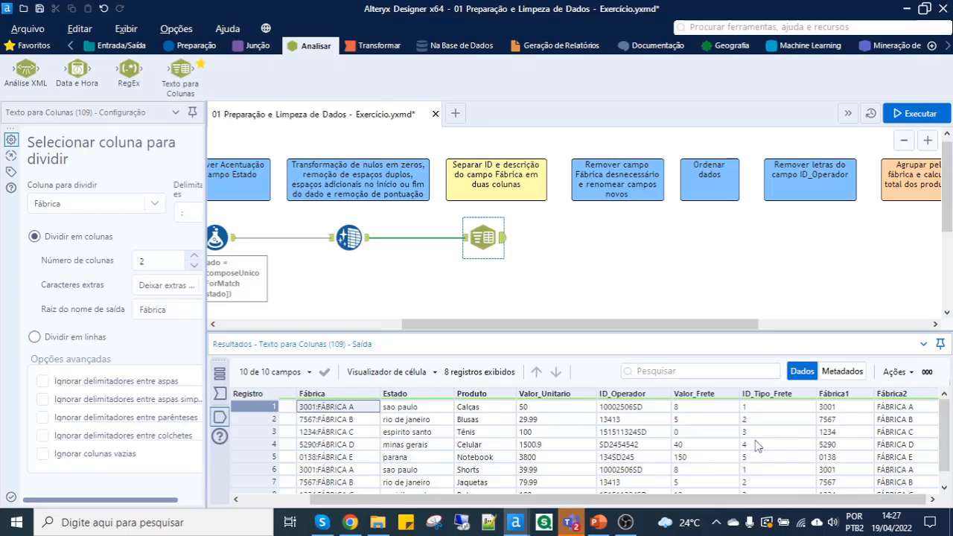
{"action": "left_click", "coordinate": [847, 410]}
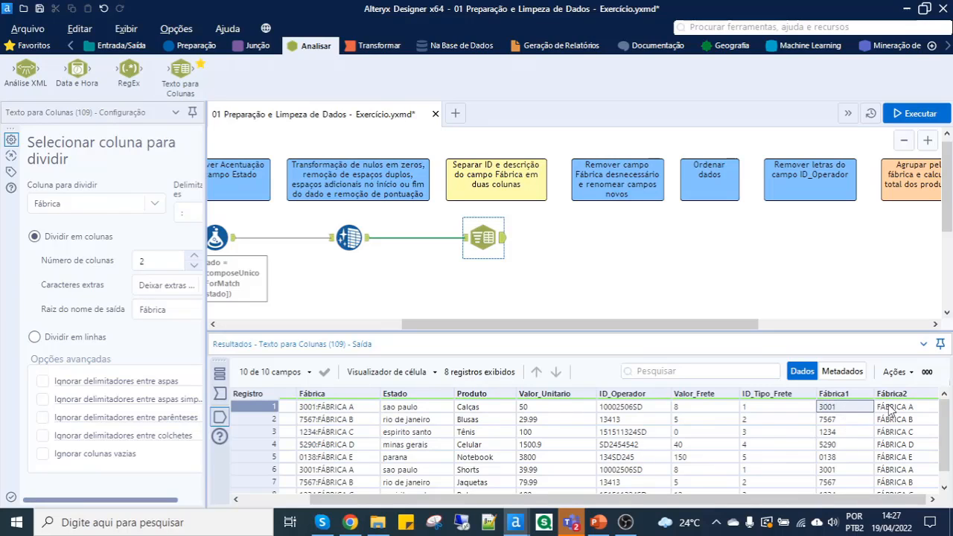
{"action": "left_click", "coordinate": [891, 409]}
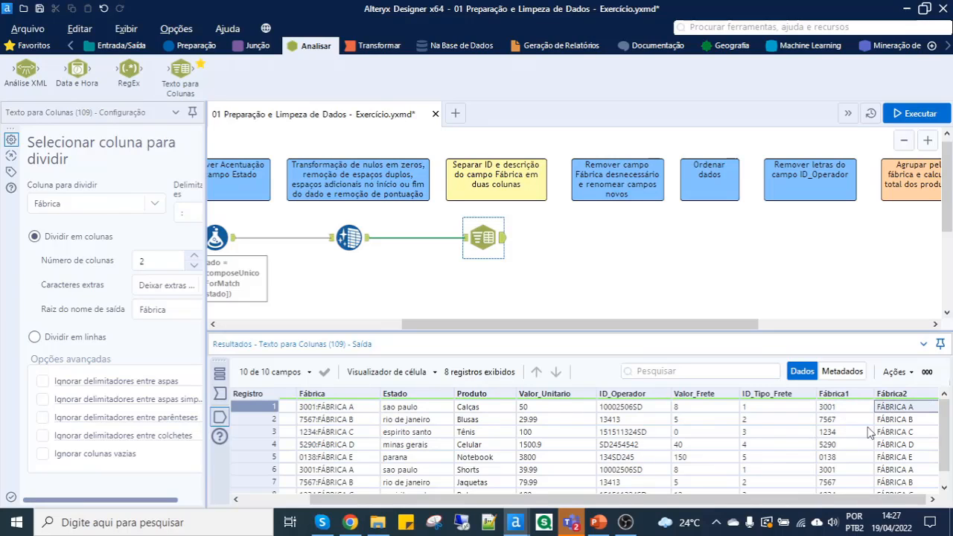
{"action": "left_click", "coordinate": [337, 409]}
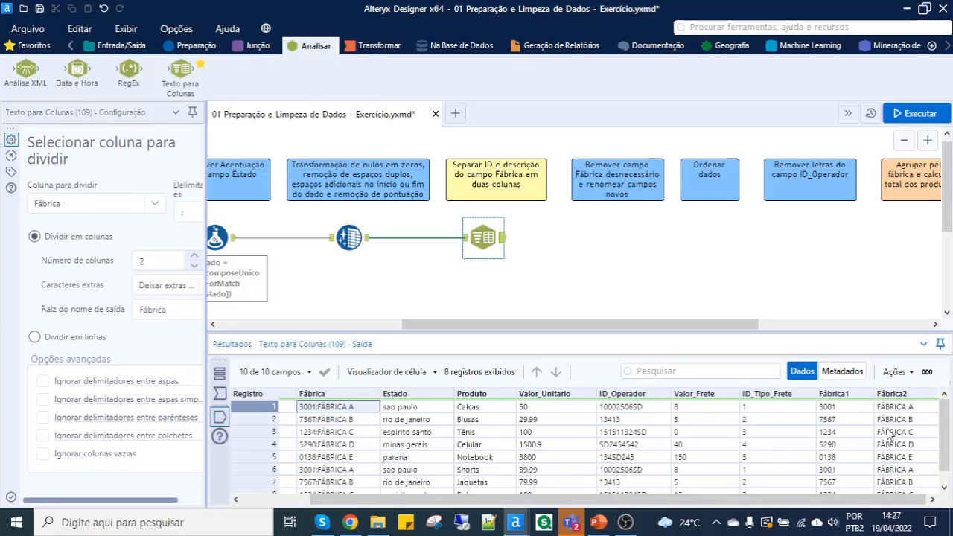
- Add a Selecionar tool after Texto para Colunas and widen its configuration area to show all field settings
{"action": "left_click", "coordinate": [37, 49]}
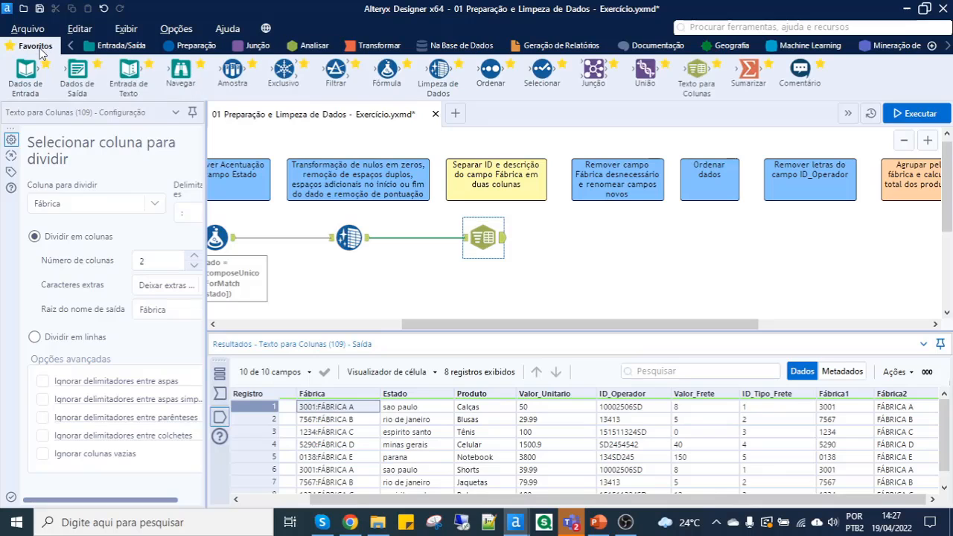
{"action": "left_click_drag", "start_coordinate": [535, 83], "coordinate": [617, 237]}
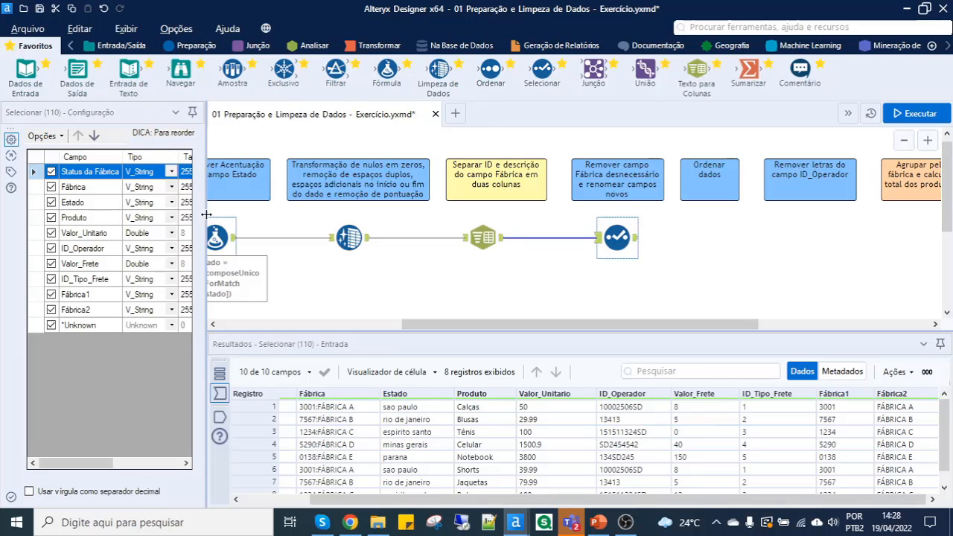
{"action": "left_click_drag", "start_coordinate": [206, 214], "coordinate": [364, 216]}
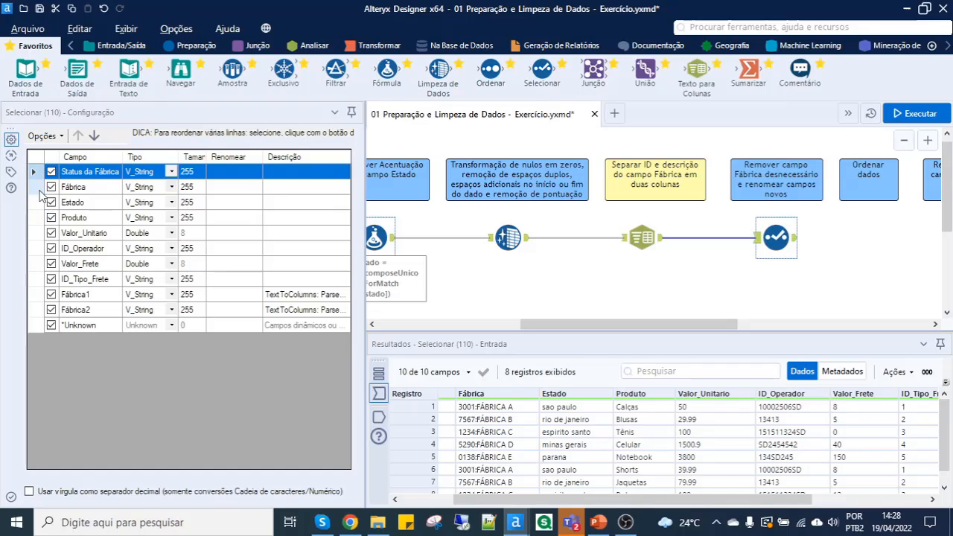
- Exclude the original Fábrica field and move Fábrica1 and Fábrica2 directly below Status da Fábrica
{"action": "left_click", "coordinate": [52, 188]}
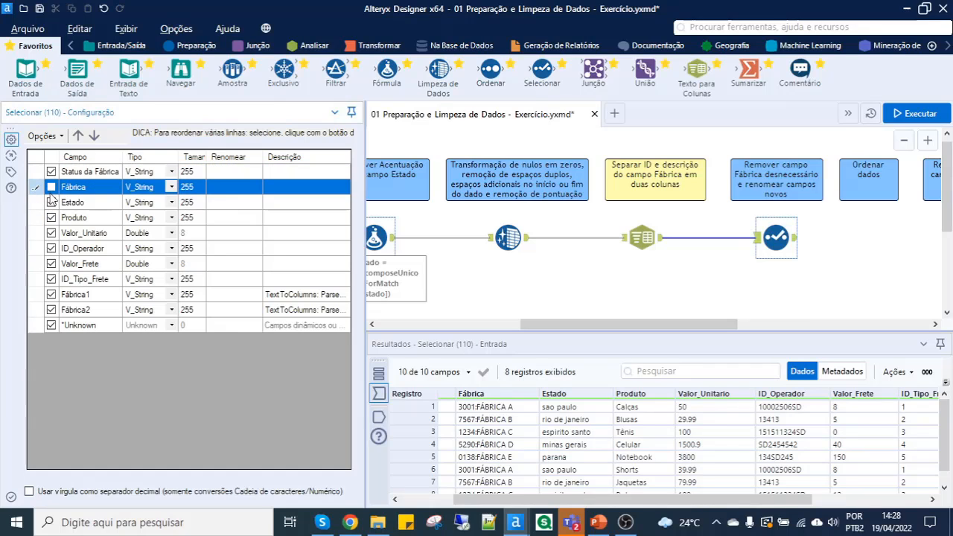
{"action": "left_click_drag", "start_coordinate": [37, 301], "coordinate": [36, 311]}
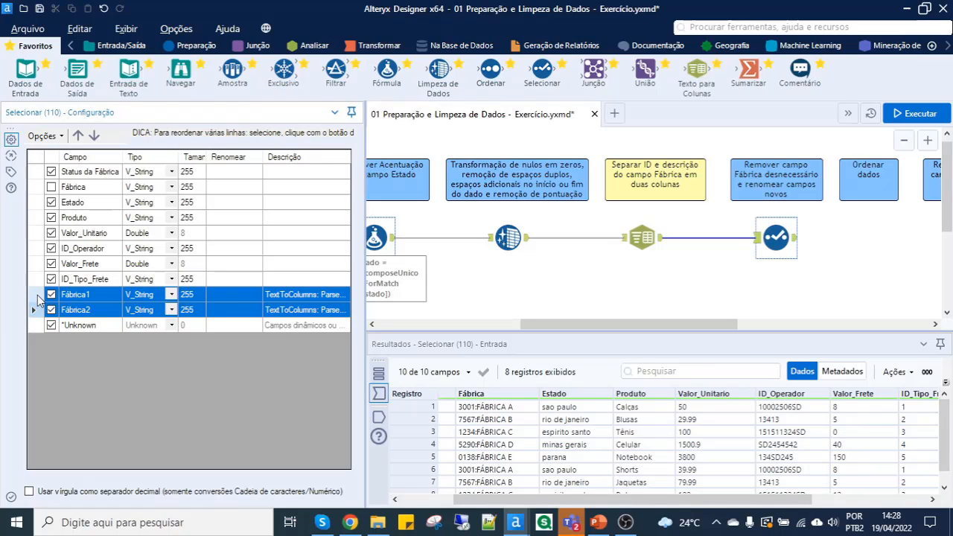
{"action": "left_click_drag", "start_coordinate": [37, 300], "coordinate": [37, 192]}
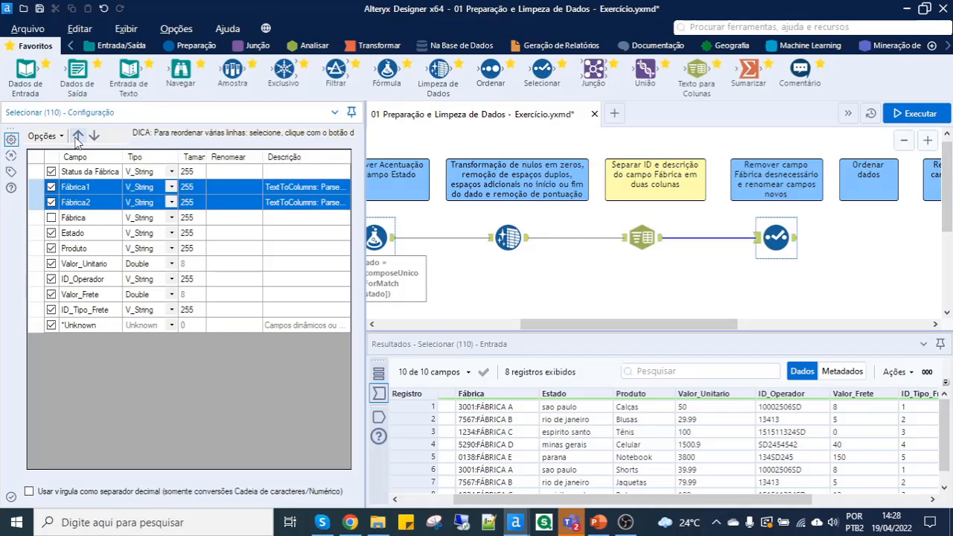
- Rename Fábrica1 as ID FÁBRICA and Fábrica2 as FÁBRICA in the Selecionar tool, and run the workflow
{"action": "left_click", "coordinate": [96, 192]}
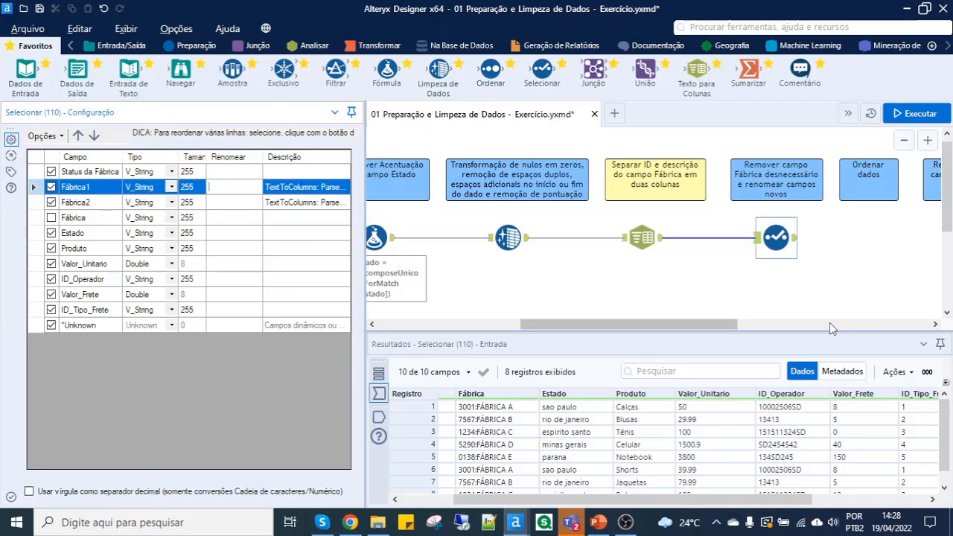
{"action": "type", "text": "ID FÁBRICA"}
{"action": "left_click", "coordinate": [225, 202]}
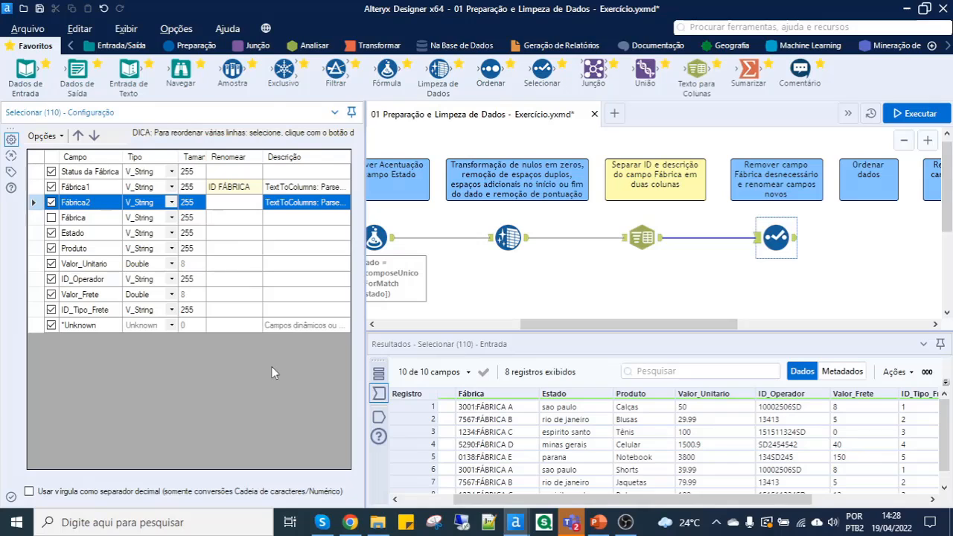
{"action": "type", "text": "FÁBRICA"}
{"action": "key", "text": "Return"}
{"action": "key", "text": "Up"}
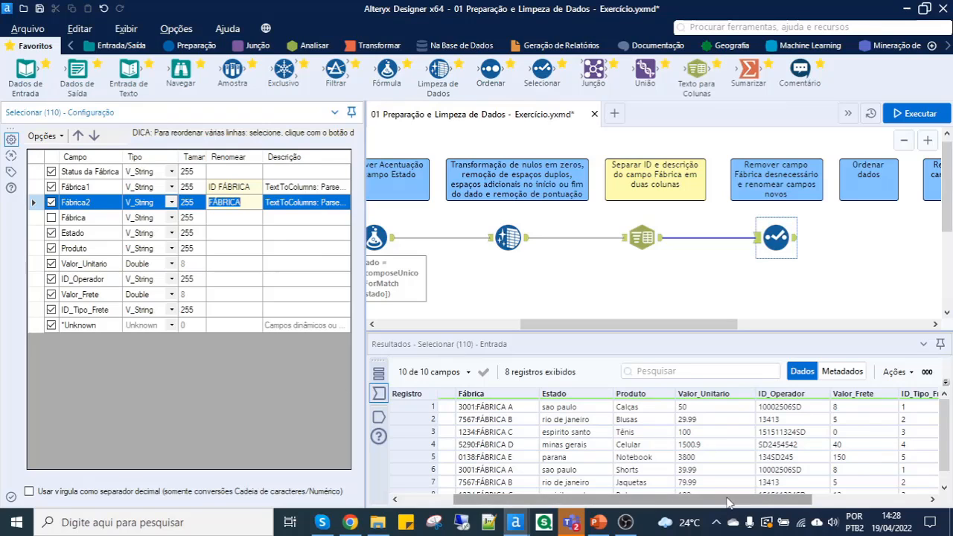
{"action": "key", "text": "Delete"}
{"action": "left_click_drag", "start_coordinate": [729, 504], "coordinate": [846, 506]}
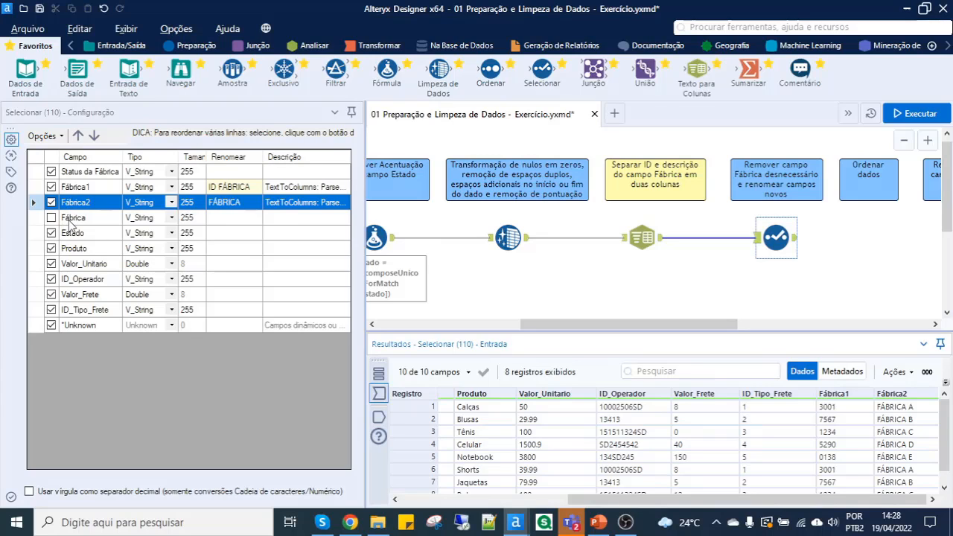
{"action": "left_click", "coordinate": [921, 114]}
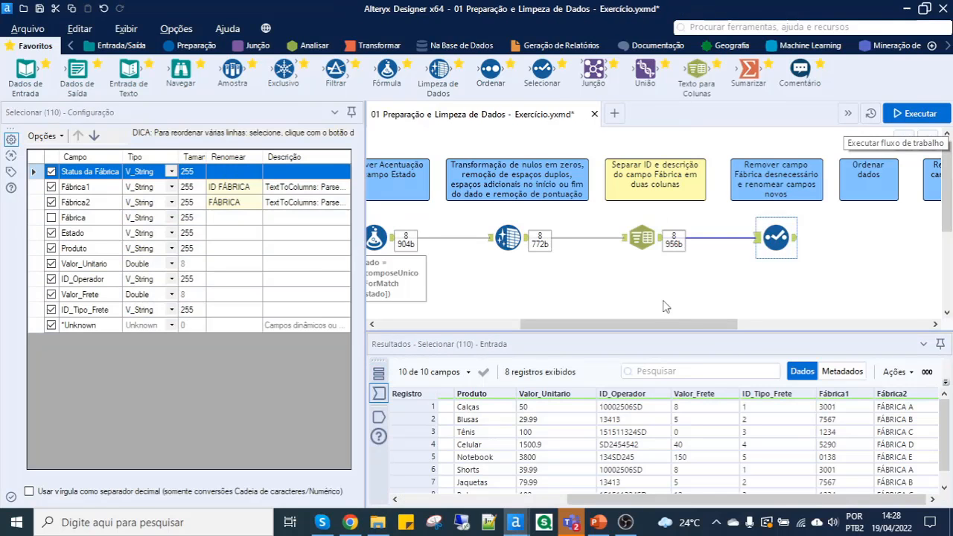
- Examine the Selecionar tool's output, checking the renamed ID FÁBRICA and FÁBRICA columns beside Status da Fábrica
{"action": "left_click", "coordinate": [795, 238]}
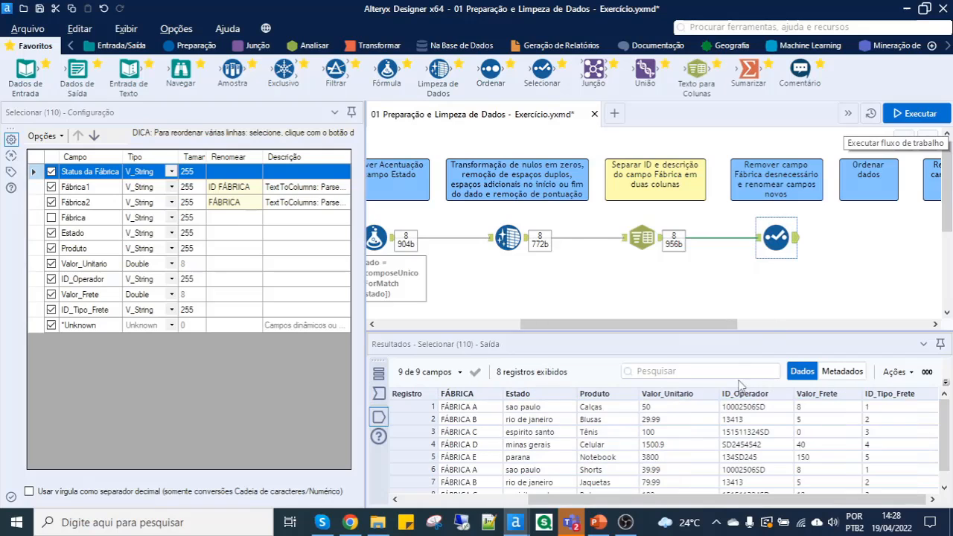
{"action": "left_click_drag", "start_coordinate": [725, 500], "coordinate": [558, 477]}
{"action": "mouse_move", "coordinate": [554, 405]}
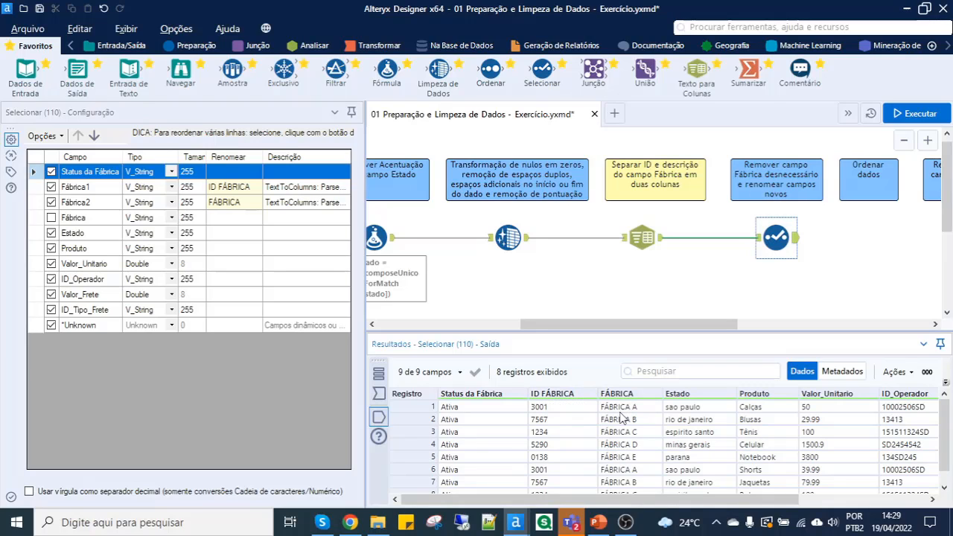
{"action": "left_click", "coordinate": [558, 413]}
{"action": "left_click", "coordinate": [632, 414]}
{"action": "left_click", "coordinate": [583, 413]}
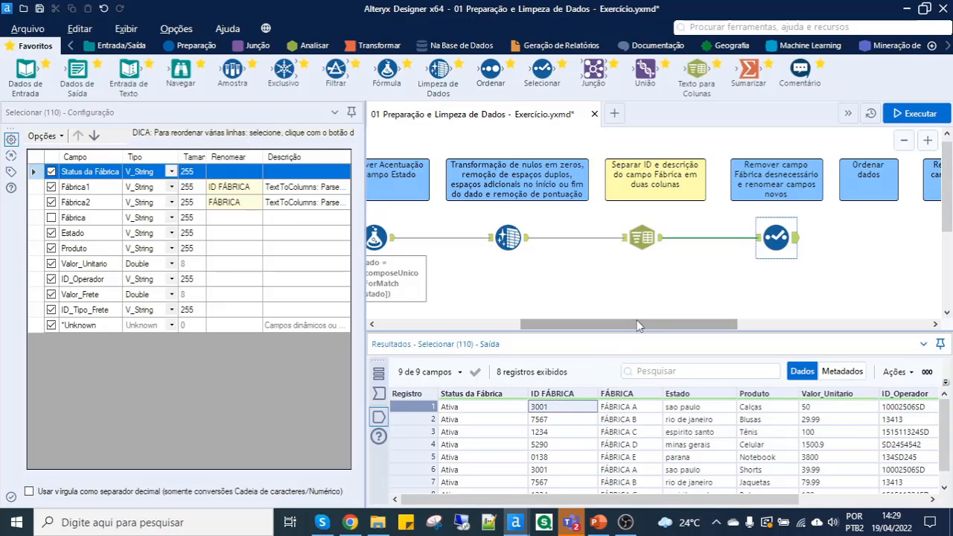
- Add an Ordenar tool after the Selecionar tool and sort by FÁBRICA in Crescente order
{"action": "mouse_move", "coordinate": [645, 329]}
{"action": "left_mouse_down"}
{"action": "mouse_move", "coordinate": [744, 336]}
{"action": "mouse_move", "coordinate": [776, 350]}
{"action": "left_mouse_up"}
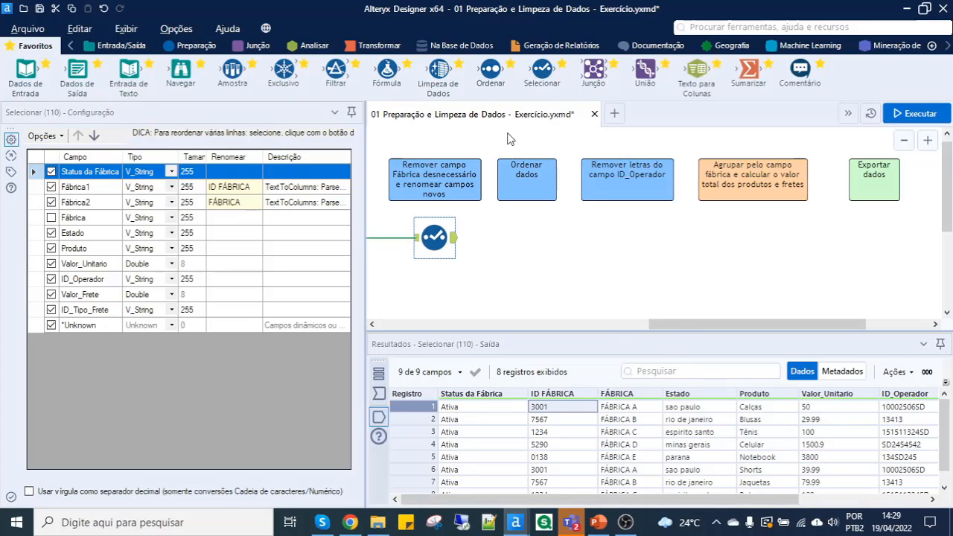
{"action": "left_click_drag", "start_coordinate": [491, 75], "coordinate": [533, 235]}
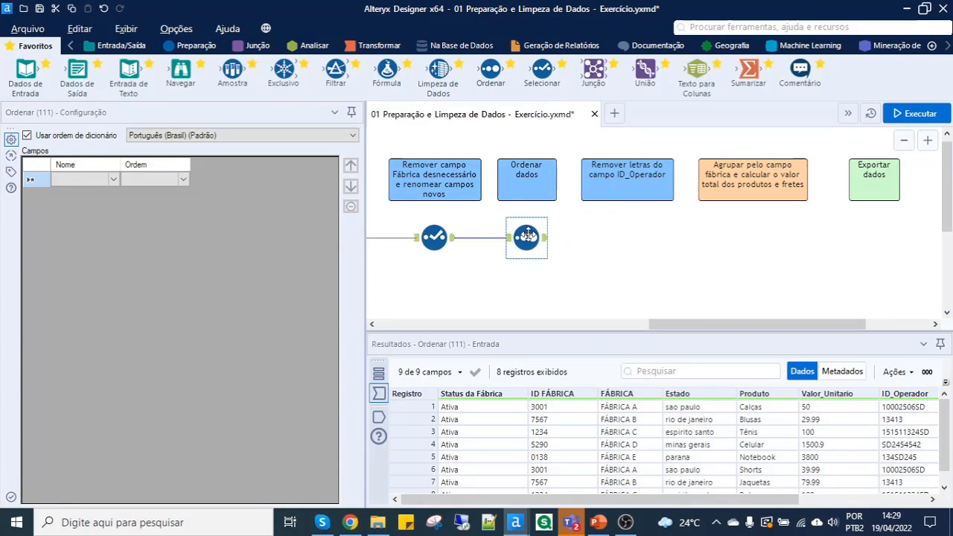
{"action": "left_click", "coordinate": [110, 182]}
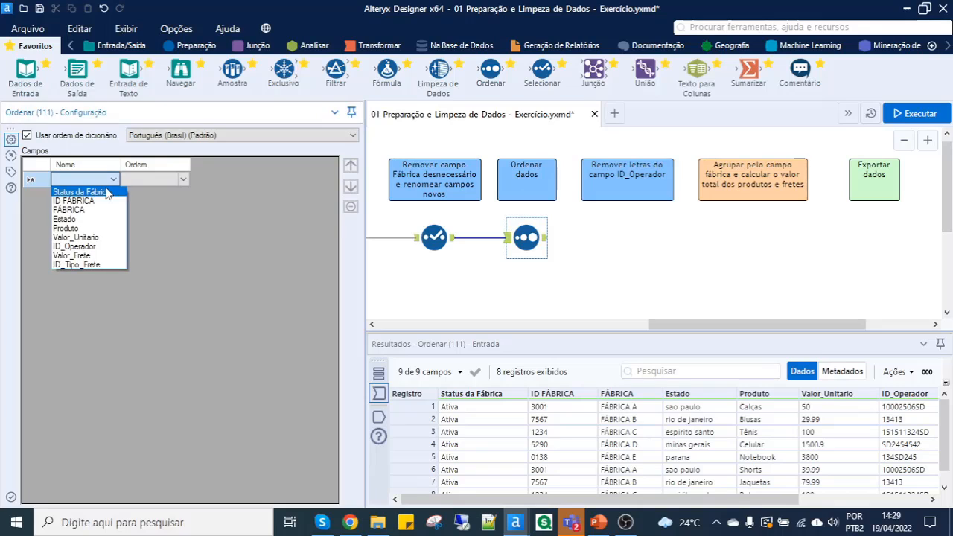
{"action": "left_click", "coordinate": [98, 206]}
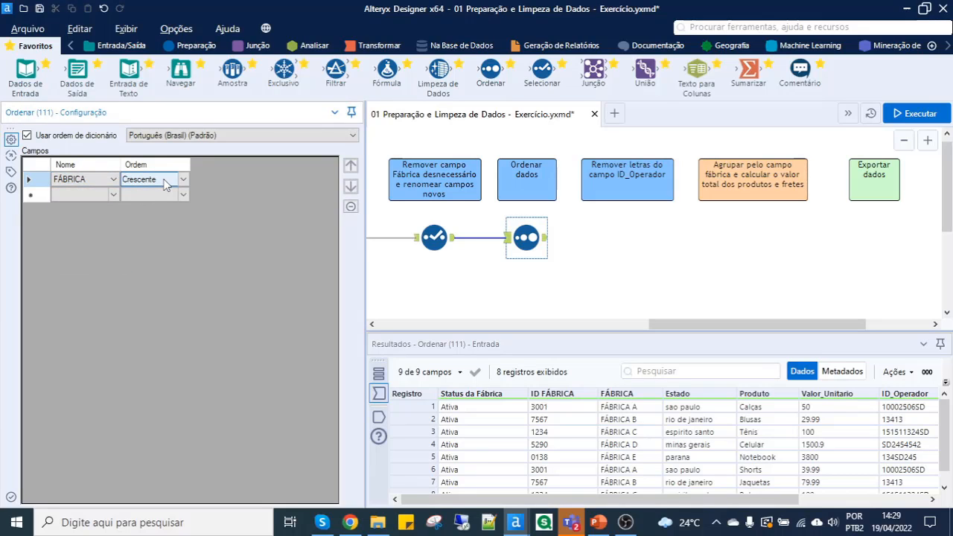
- Add Valor_Unitario and Produto as the second and third sort fields in Crescente order, and run the workflow
{"action": "left_click", "coordinate": [114, 193]}
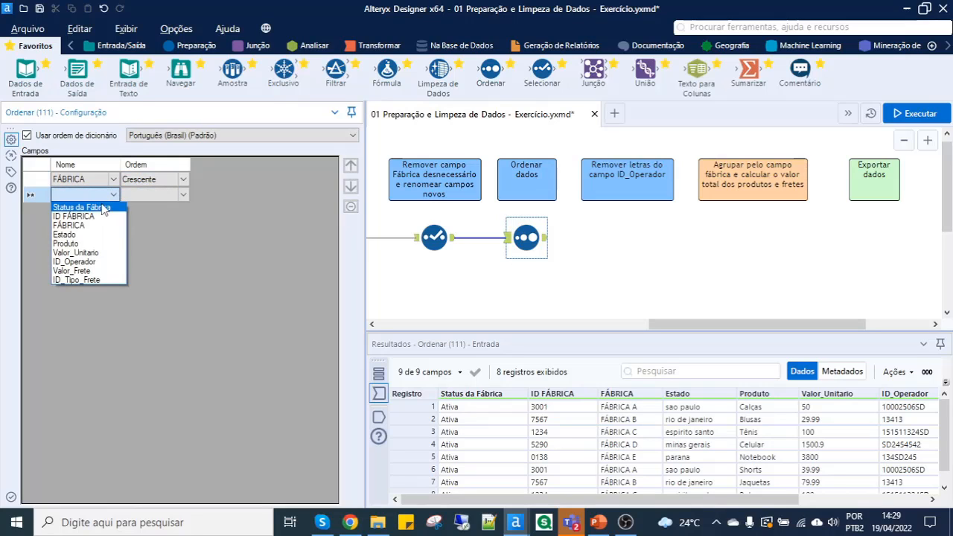
{"action": "left_click", "coordinate": [79, 253]}
{"action": "left_click", "coordinate": [126, 181]}
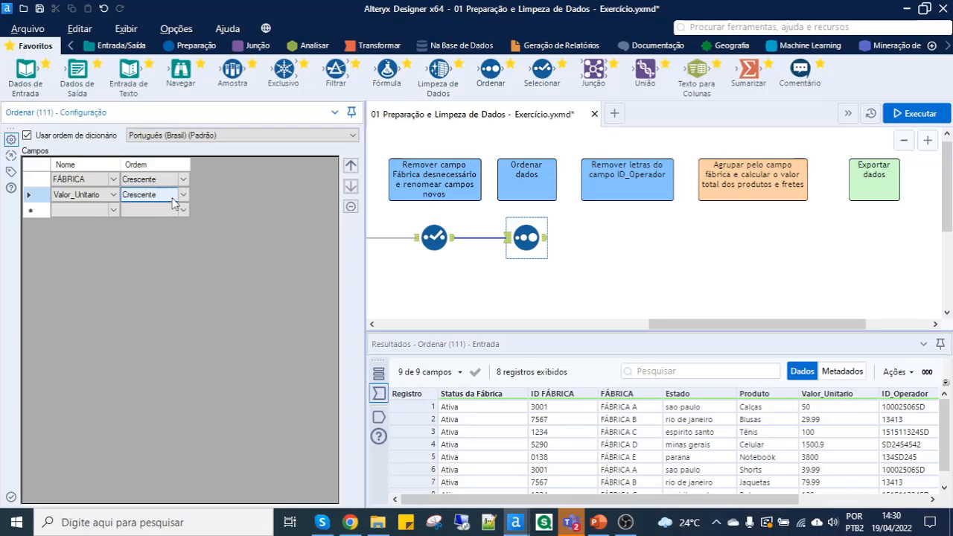
{"action": "left_click", "coordinate": [113, 209]}
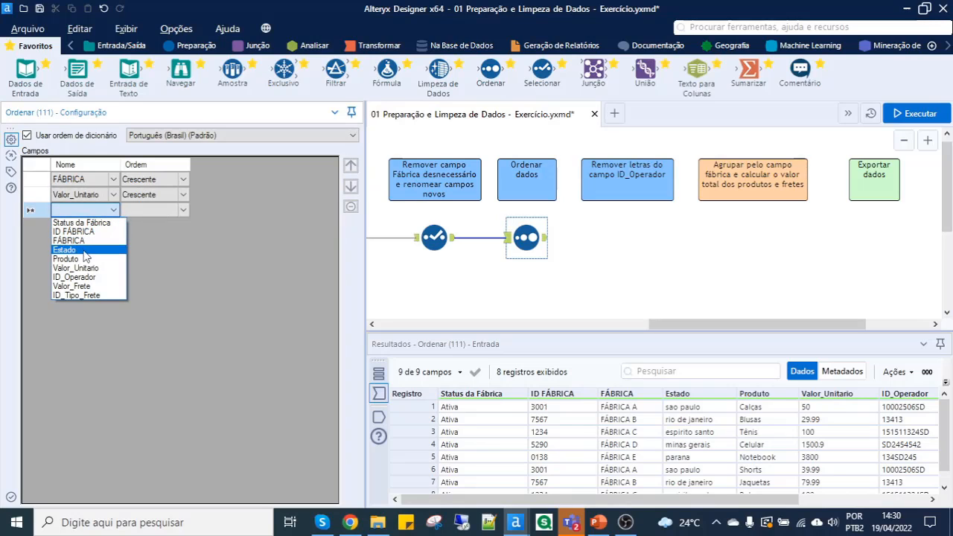
{"action": "left_click", "coordinate": [78, 259]}
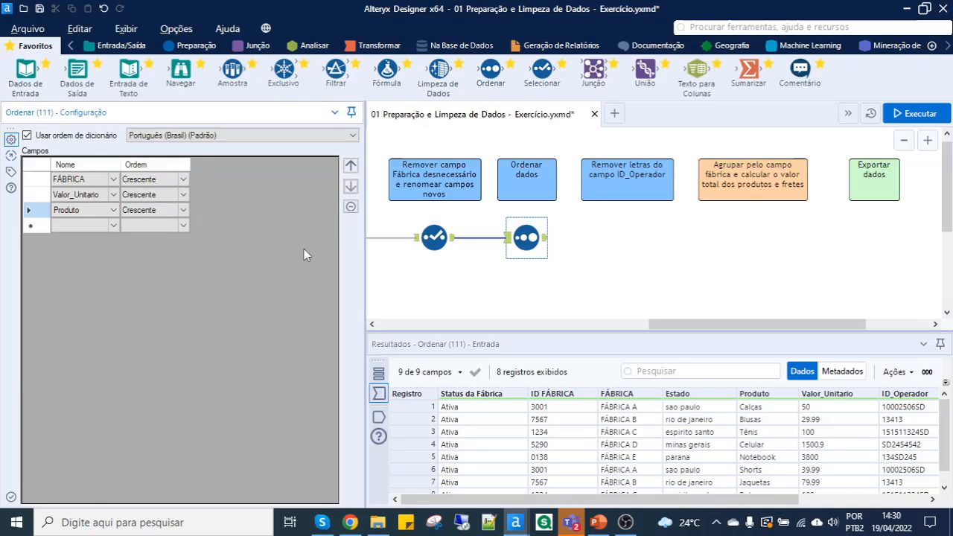
{"action": "left_click", "coordinate": [919, 121]}
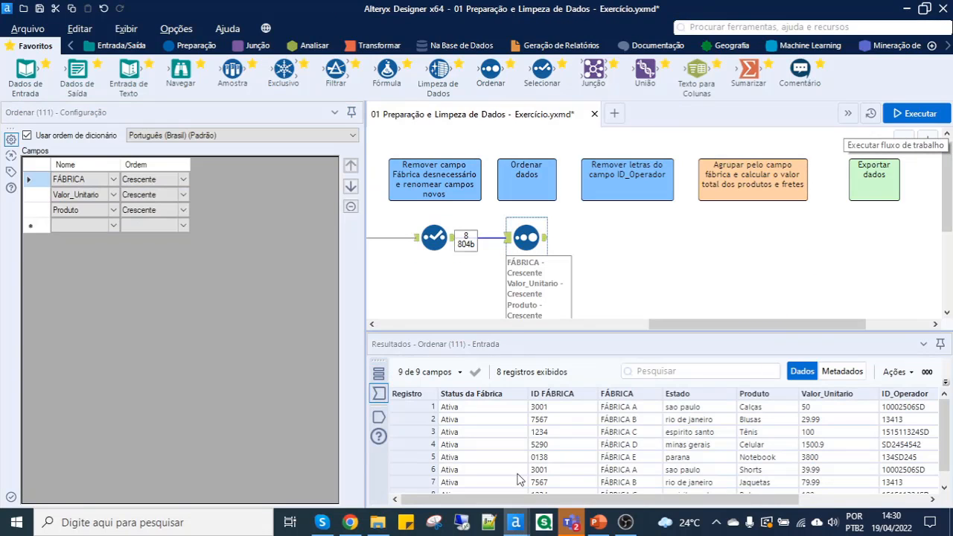
- Examine the Ordenar tool's output, checking the row order by FÁBRICA and by Valor_Unitario within each factory
{"action": "left_click", "coordinate": [546, 240]}
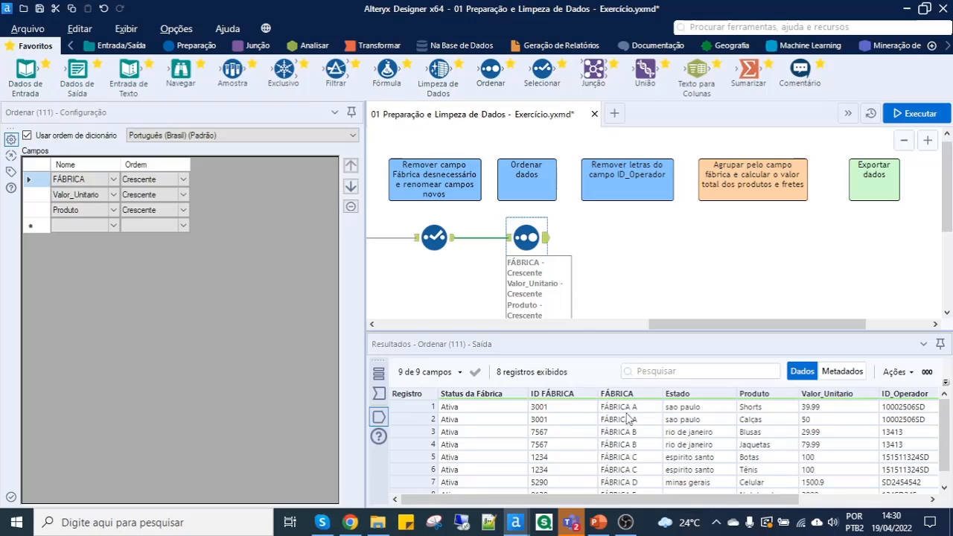
{"action": "left_click_drag", "start_coordinate": [638, 409], "coordinate": [640, 440]}
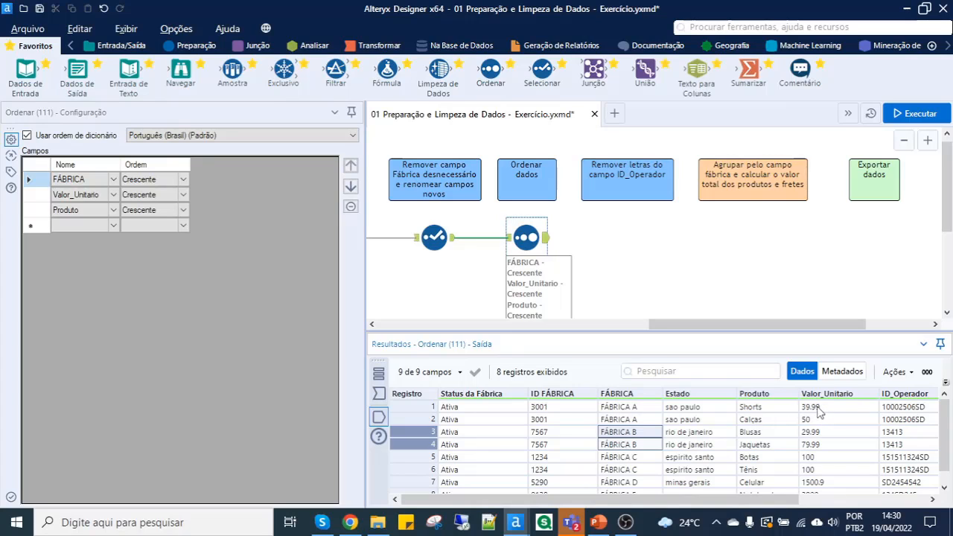
{"action": "left_click", "coordinate": [818, 408]}
{"action": "left_click", "coordinate": [822, 421]}
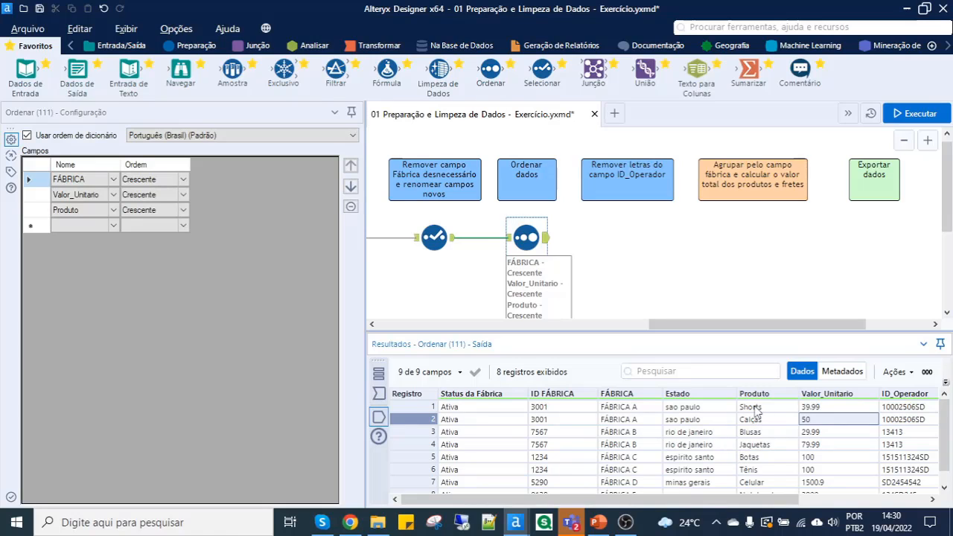
{"action": "left_click", "coordinate": [811, 410]}
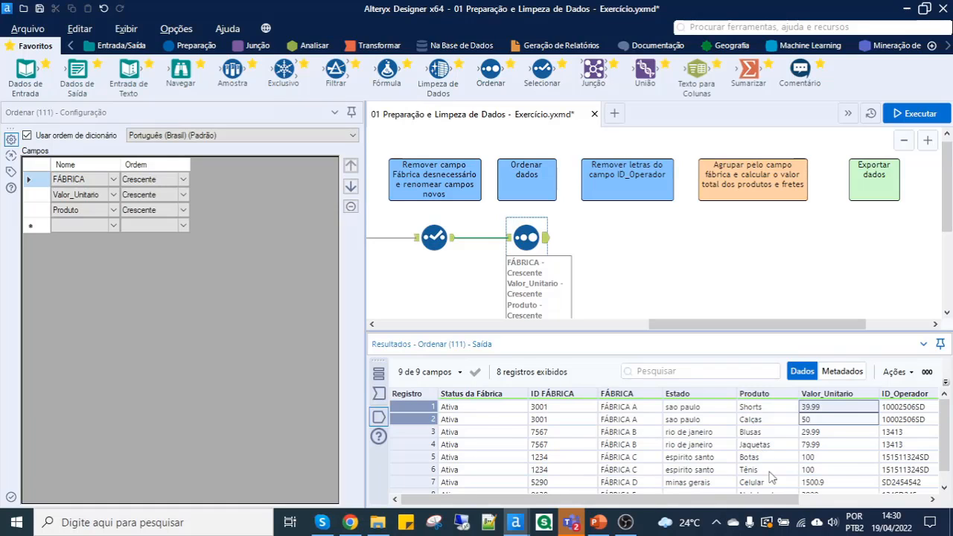
- Inspect the ID_Operador values in the sorted output for letters mixed in with the digits
{"action": "scroll", "coordinate": [795, 504], "scroll_direction": "right", "scroll_amount": 3}
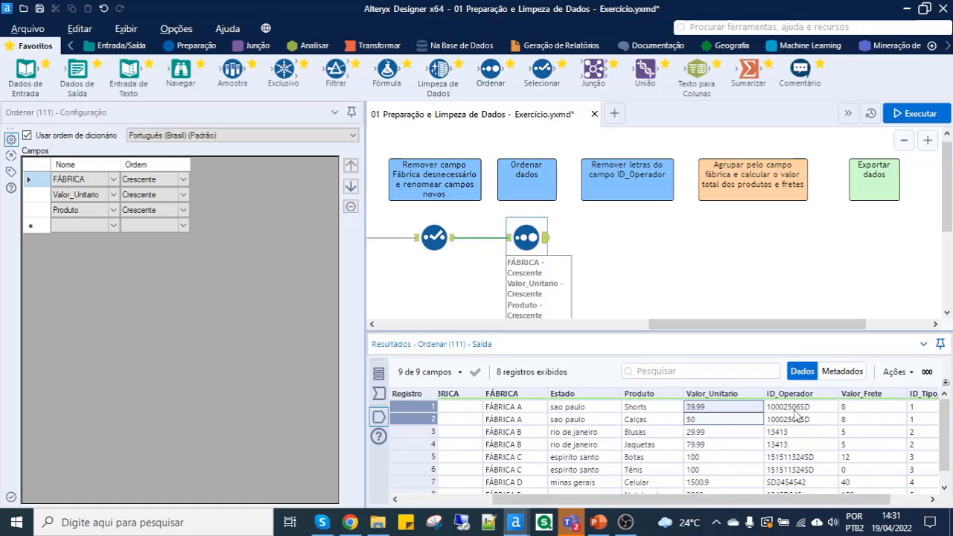
{"action": "left_click", "coordinate": [794, 409]}
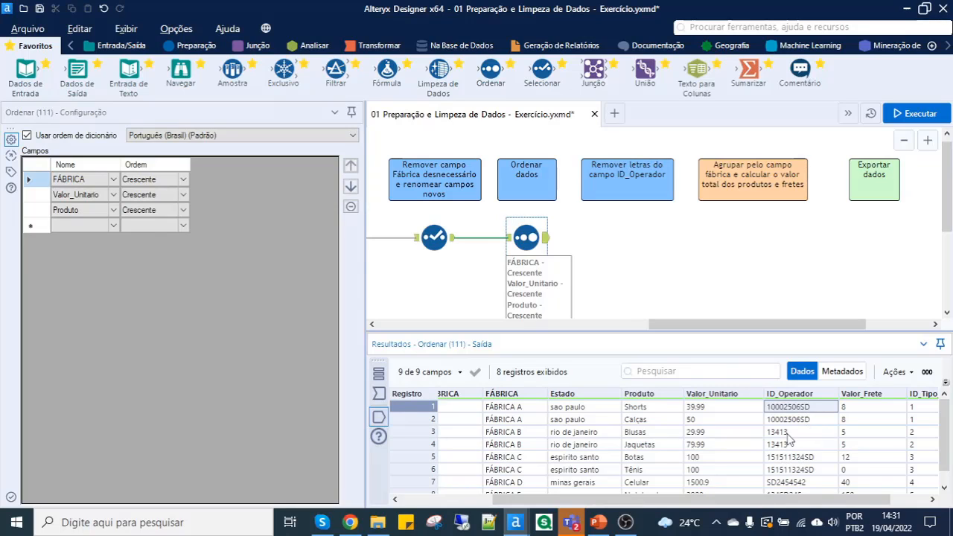
{"action": "left_click", "coordinate": [791, 444]}
{"action": "scroll", "coordinate": [807, 473], "scroll_direction": "down", "scroll_amount": 1}
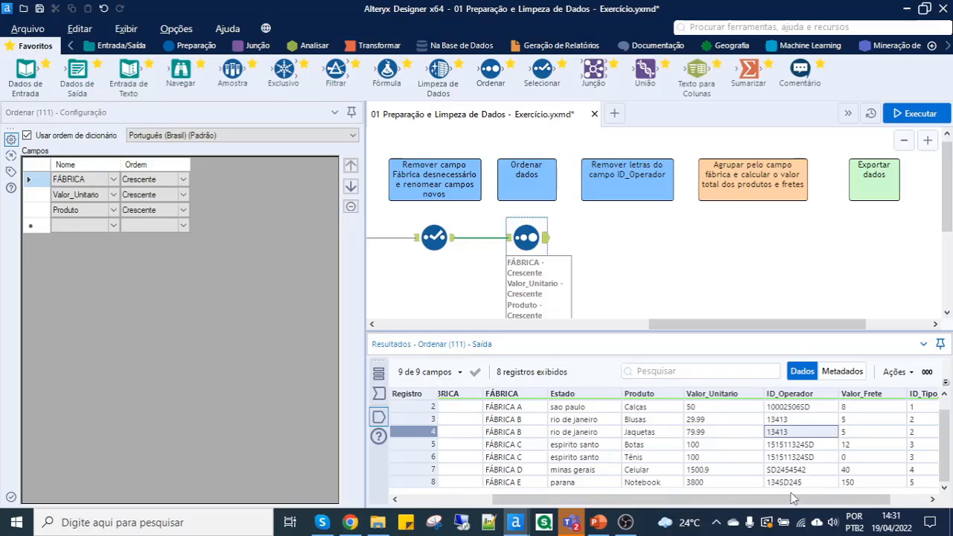
{"action": "left_click", "coordinate": [774, 472]}
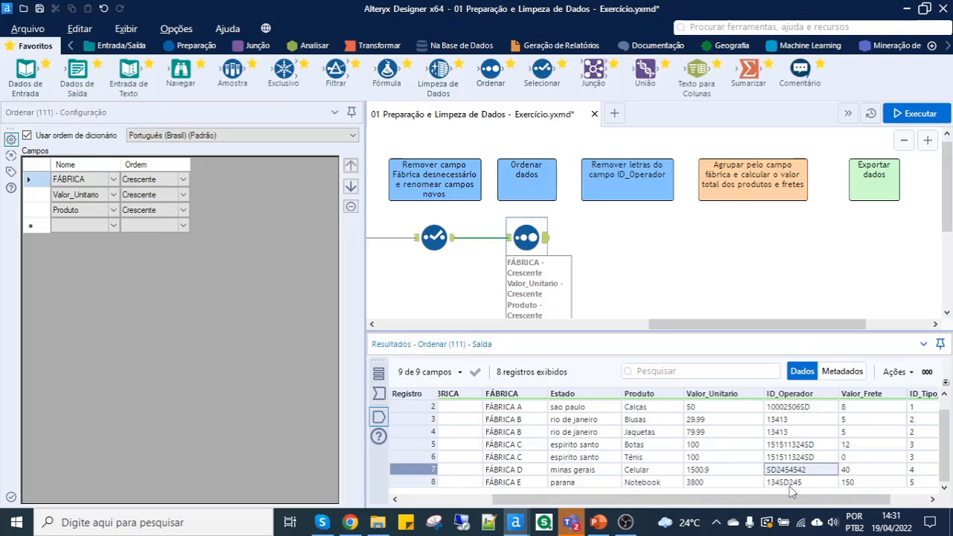
{"action": "left_click", "coordinate": [789, 483]}
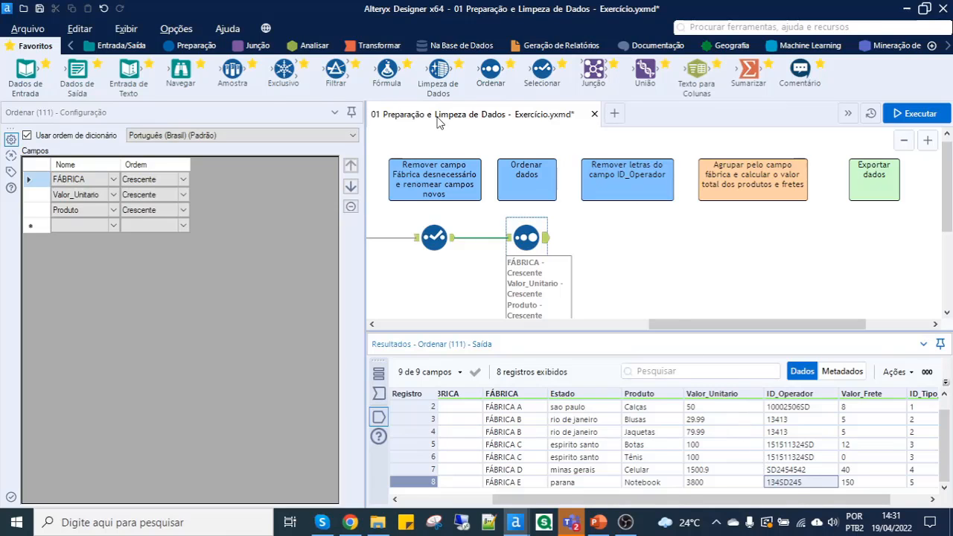
- Add a Limpeza de Dados tool after Ordenar, select only ID_Operador for cleaning, and disable both null replacement options
{"action": "mouse_move", "coordinate": [438, 77]}
{"action": "left_click_drag", "start_coordinate": [438, 77], "coordinate": [626, 238]}
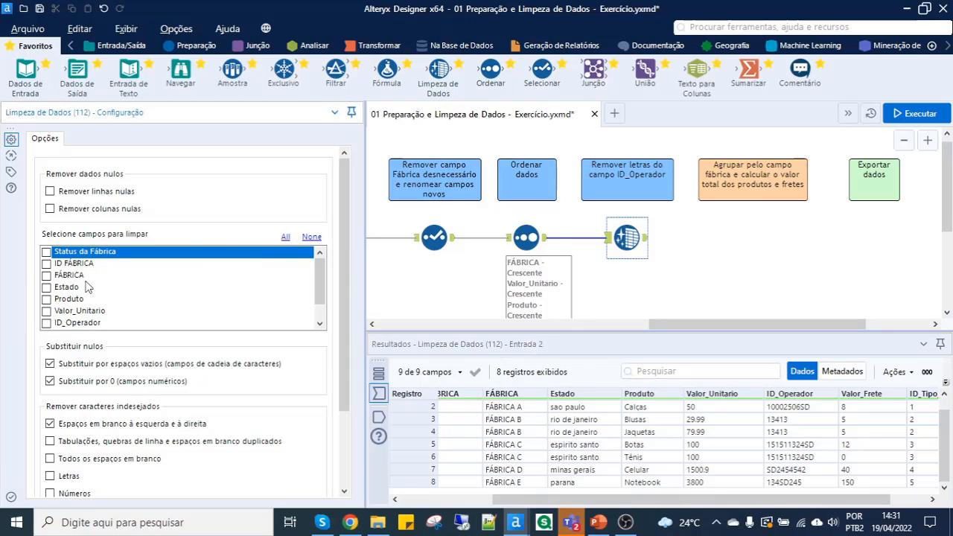
{"action": "left_click", "coordinate": [46, 323]}
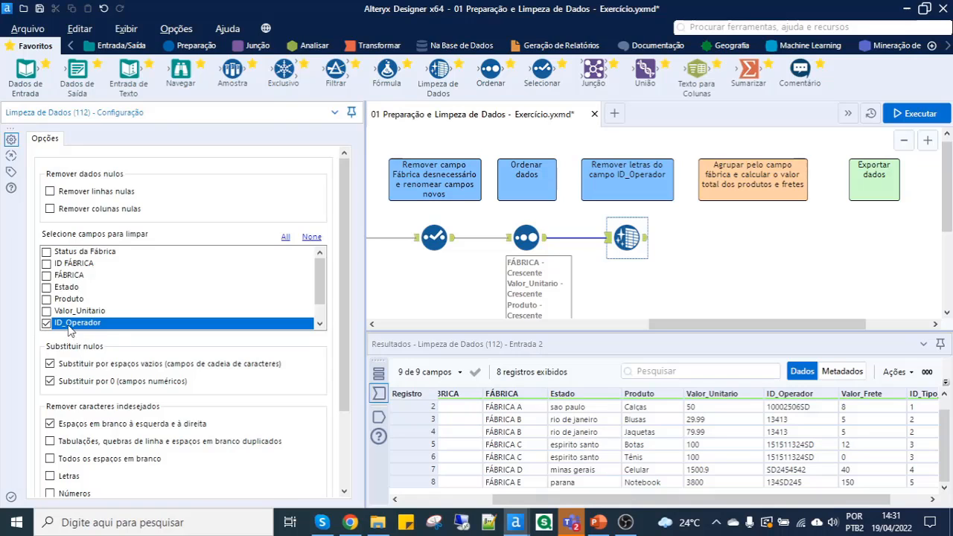
{"action": "left_click", "coordinate": [50, 363]}
{"action": "left_click", "coordinate": [49, 381]}
- Disable the removal of leading and trailing spaces, enable the removal of Letras for ID_Operador, and run the workflow
{"action": "scroll", "coordinate": [96, 376], "scroll_direction": "down", "scroll_amount": 2}
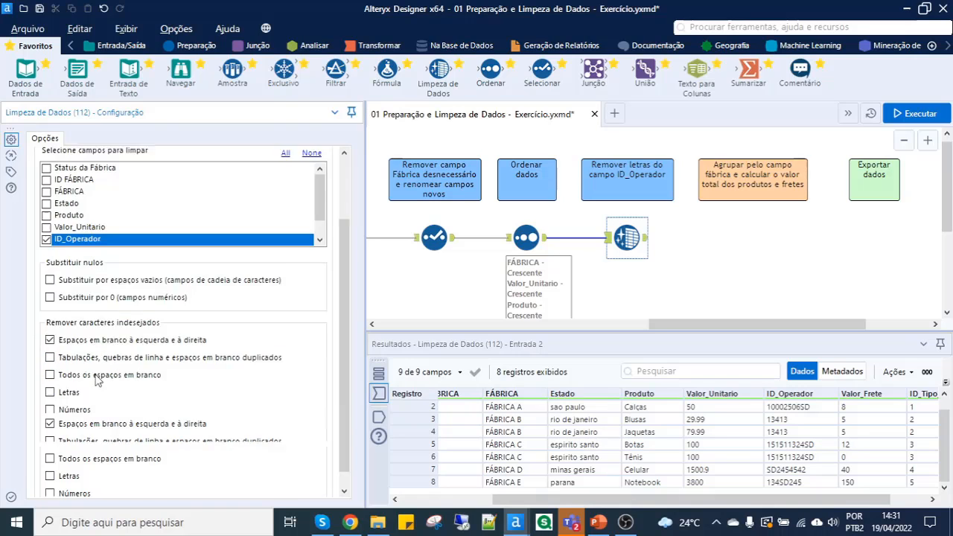
{"action": "left_click", "coordinate": [61, 322]}
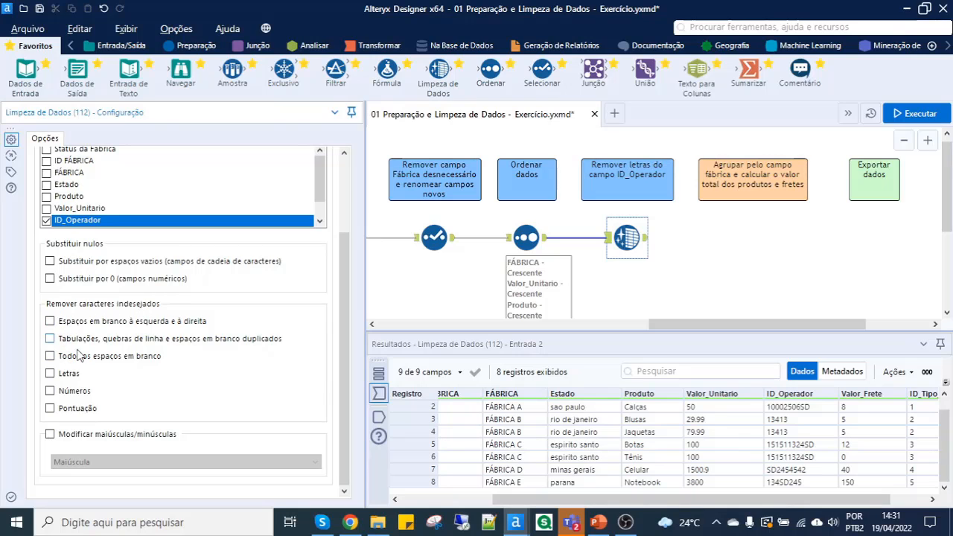
{"action": "left_click", "coordinate": [51, 374]}
{"action": "left_click", "coordinate": [918, 119]}
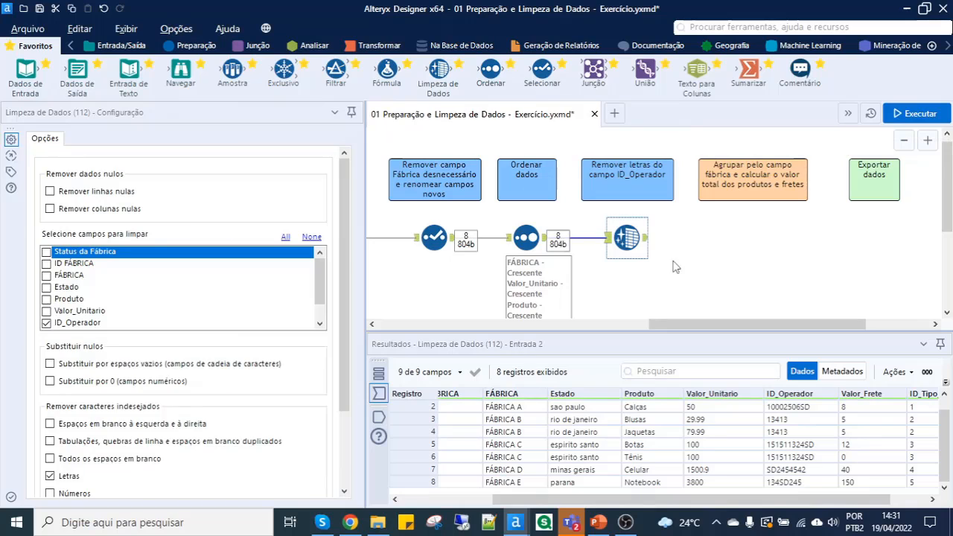
- Check the ID_Operador values in the output of the new Limpeza de Dados tool
{"action": "left_click", "coordinate": [645, 238]}
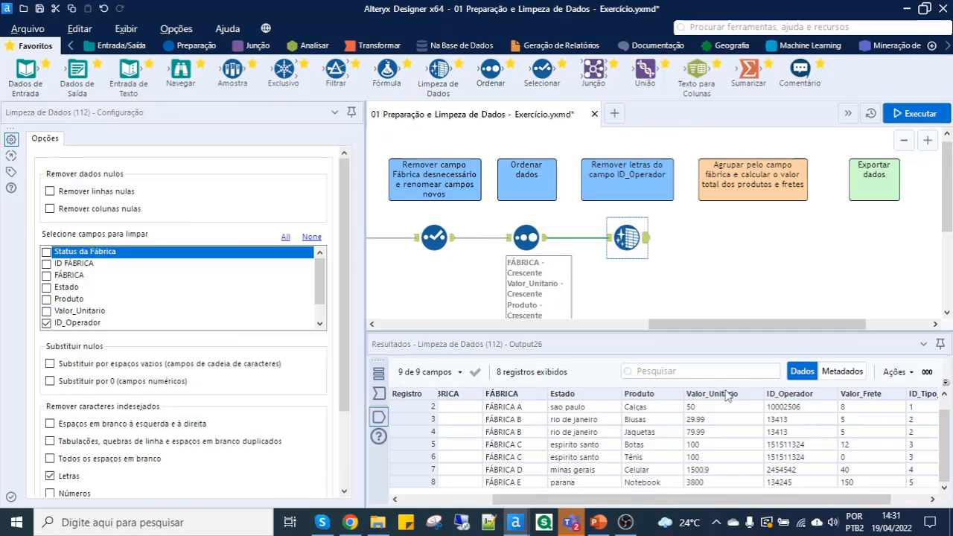
{"action": "left_click_drag", "start_coordinate": [803, 412], "coordinate": [793, 472]}
{"action": "left_click", "coordinate": [805, 410]}
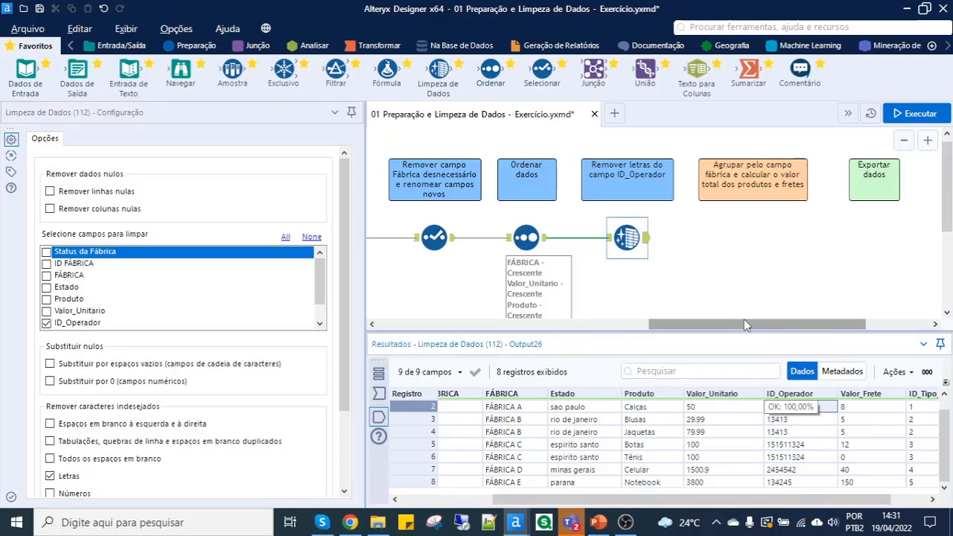
- Add a Sumarizar tool after Limpeza de Dados and group by the FÁBRICA field with Agrupar por
{"action": "left_click_drag", "start_coordinate": [745, 326], "coordinate": [769, 339]}
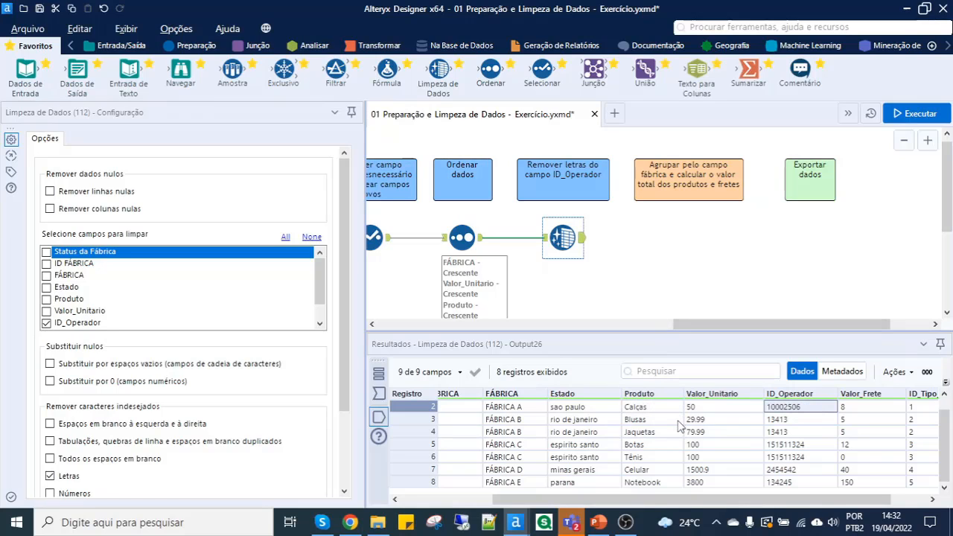
{"action": "left_click_drag", "start_coordinate": [683, 499], "coordinate": [588, 506]}
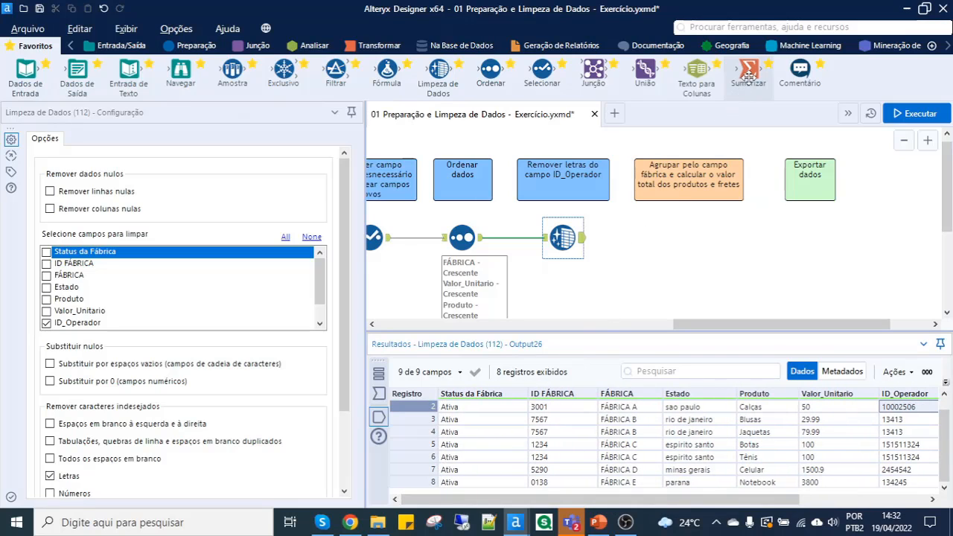
{"action": "left_click_drag", "start_coordinate": [745, 82], "coordinate": [681, 239]}
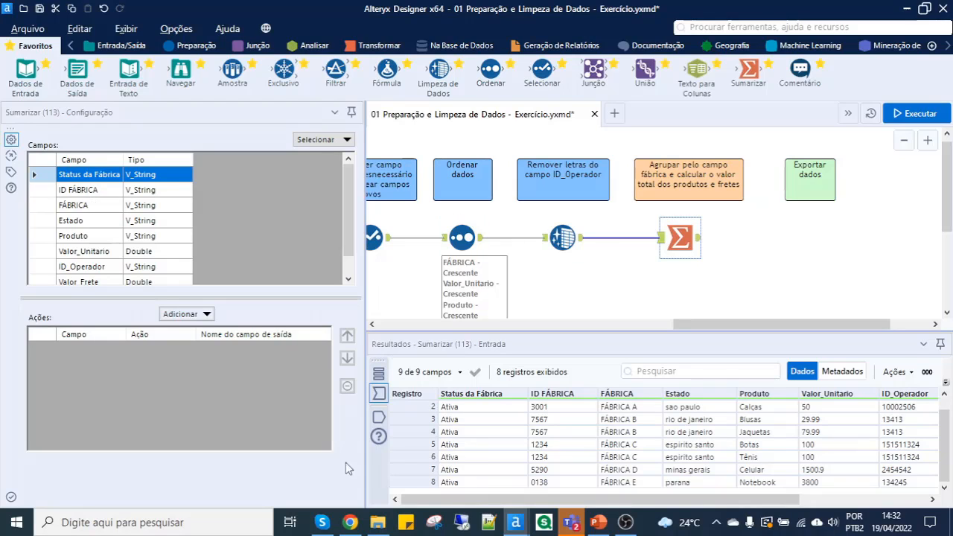
{"action": "left_click", "coordinate": [85, 211]}
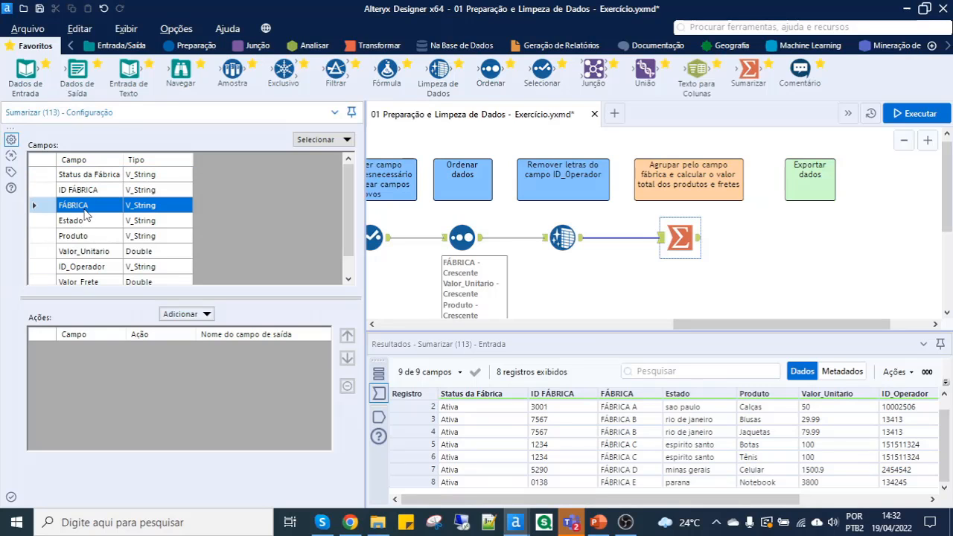
{"action": "left_click", "coordinate": [208, 314]}
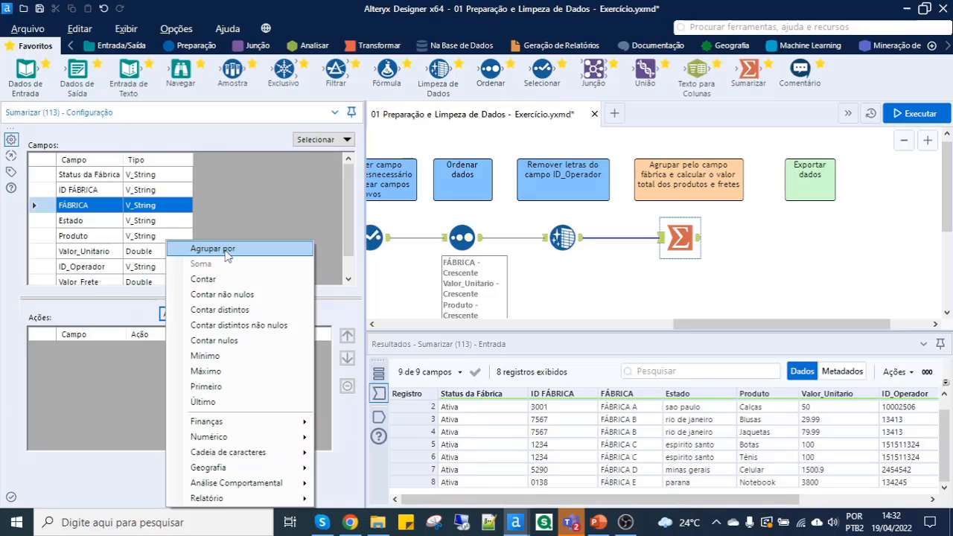
{"action": "left_click", "coordinate": [226, 252]}
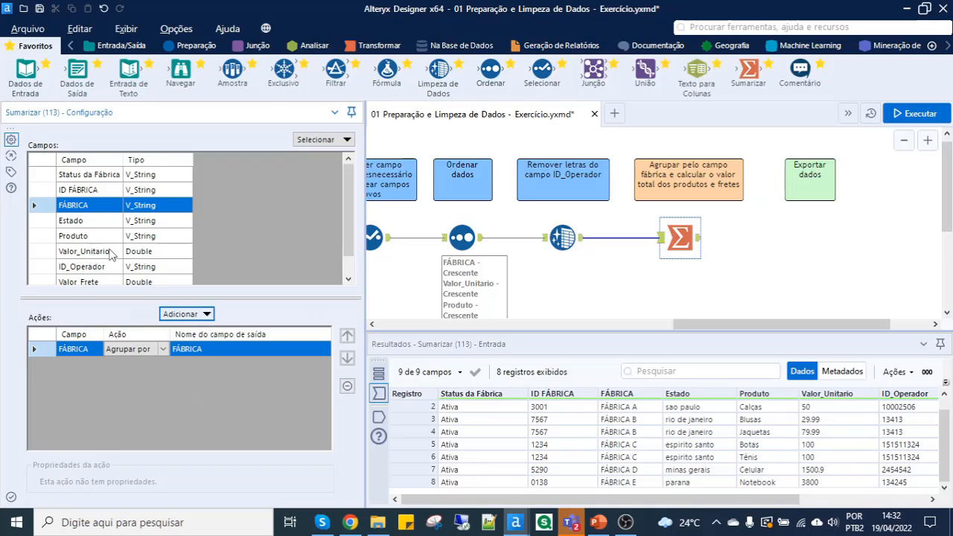
- Add a Soma action for Valor_Unitario in the Sumarizar tool and name its output field TOTAL PRODUTOS
{"action": "left_click", "coordinate": [113, 253]}
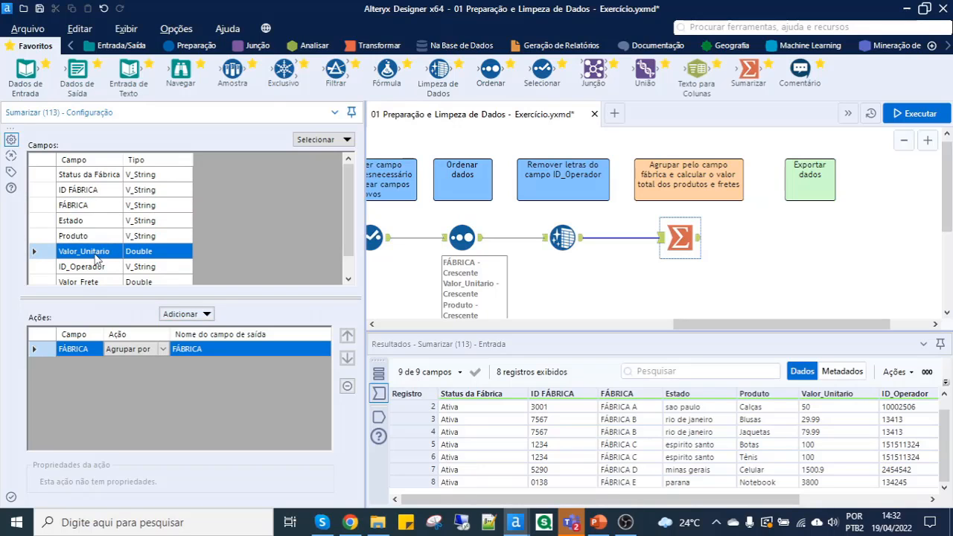
{"action": "left_click", "coordinate": [209, 318]}
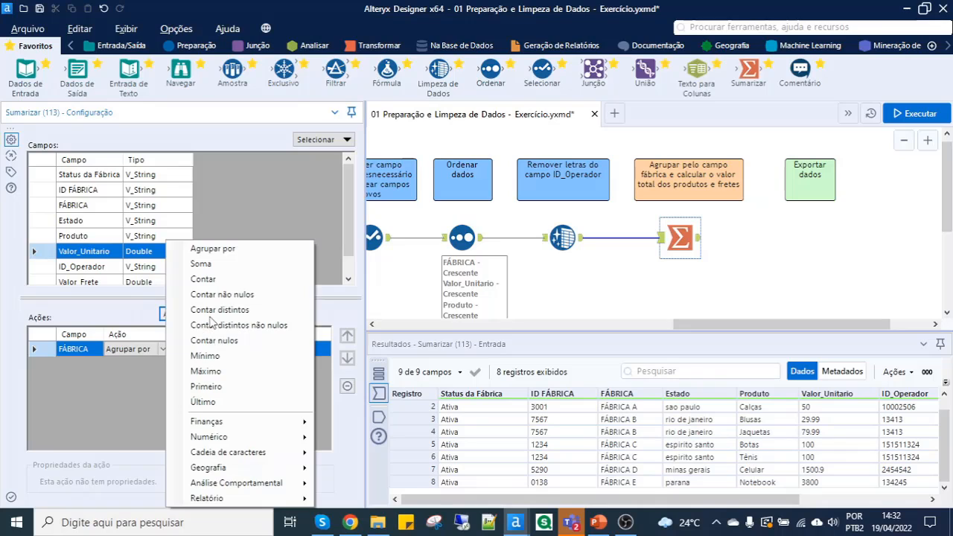
{"action": "left_click", "coordinate": [206, 265]}
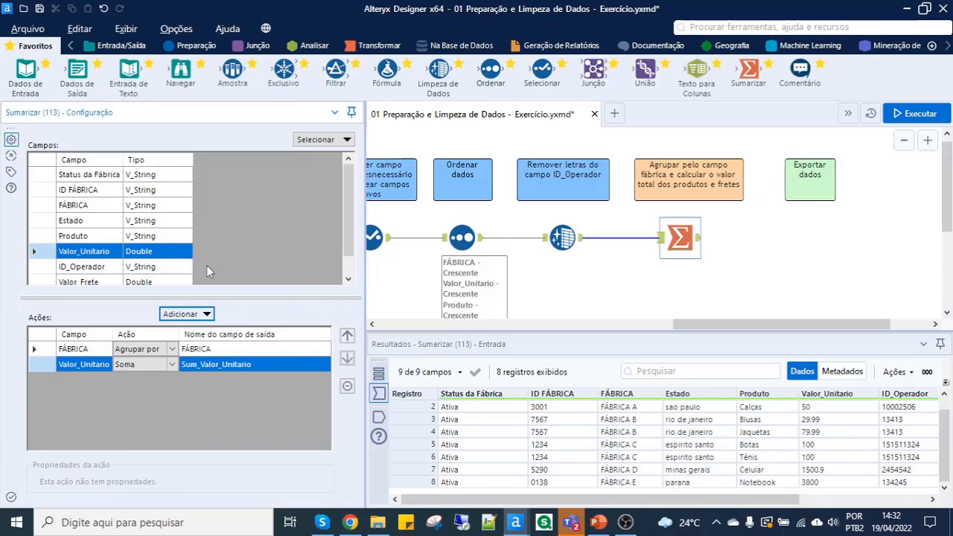
{"action": "left_click", "coordinate": [224, 364]}
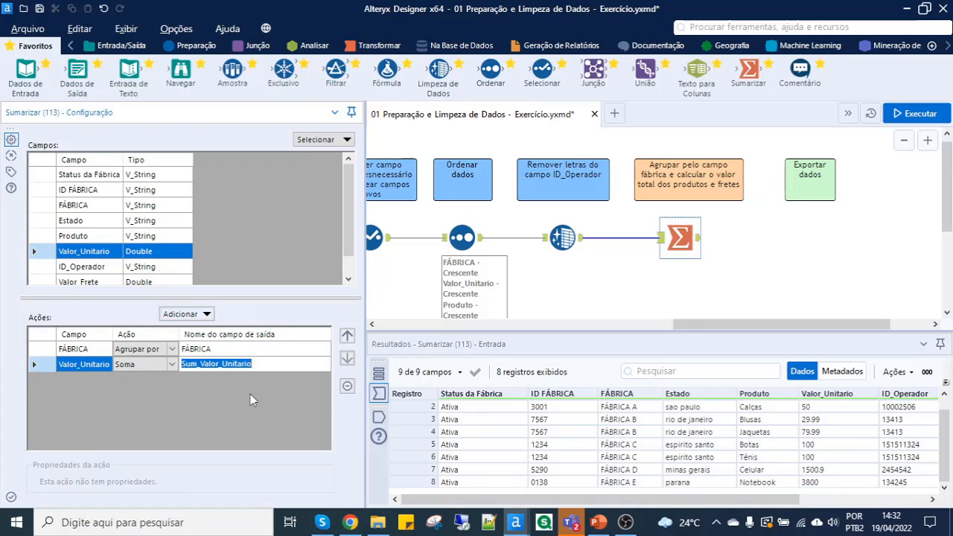
{"action": "type", "text": "TOTAL PRODUTOS"}
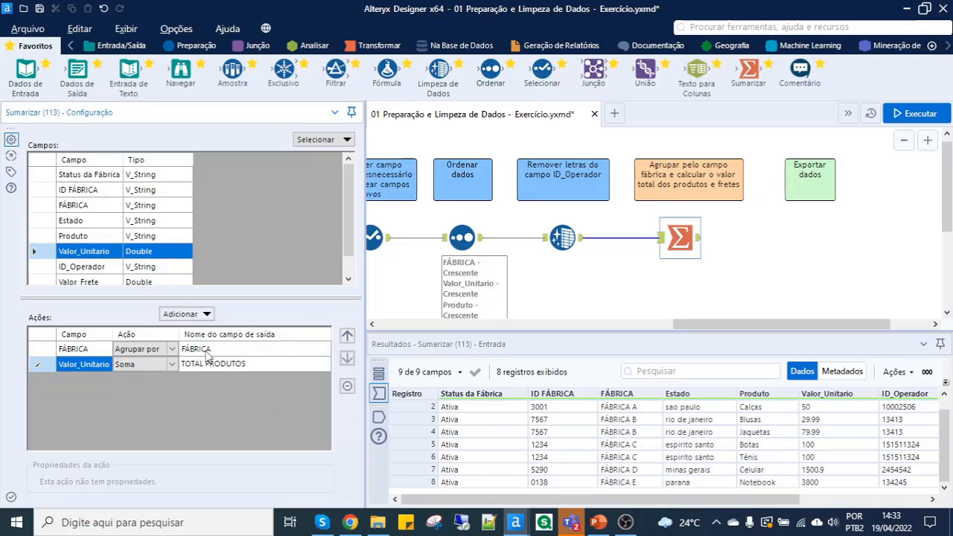
{"action": "left_click", "coordinate": [208, 349]}
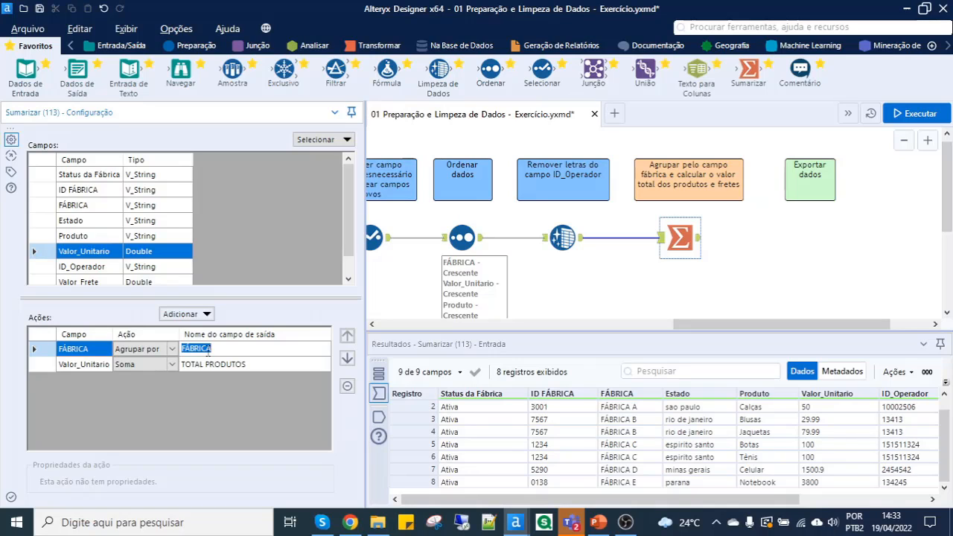
- Add a Soma action for Valor_Frete with the output field name TOTAL FRETE, and run the workflow
{"action": "scroll", "coordinate": [99, 253], "scroll_direction": "down", "scroll_amount": 1}
{"action": "left_click", "coordinate": [99, 255]}
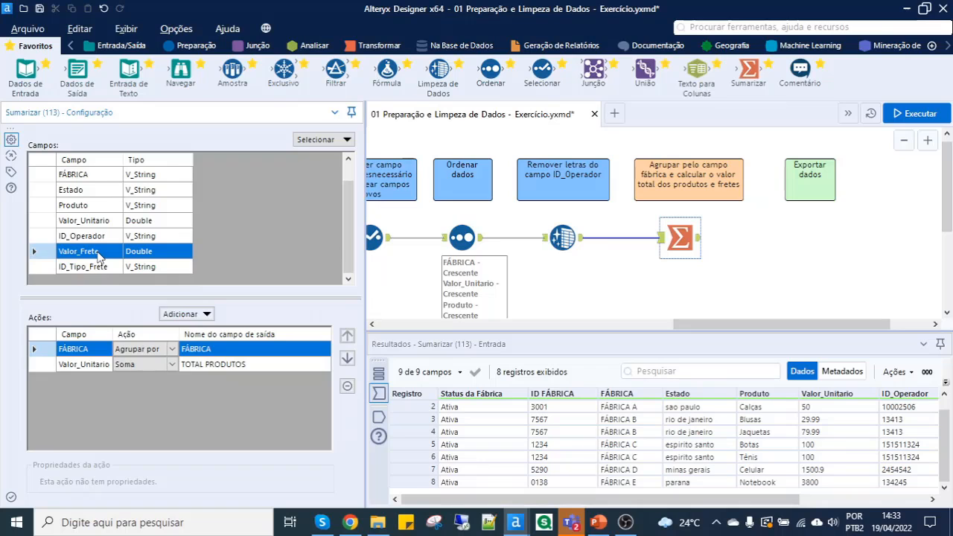
{"action": "left_click", "coordinate": [207, 316]}
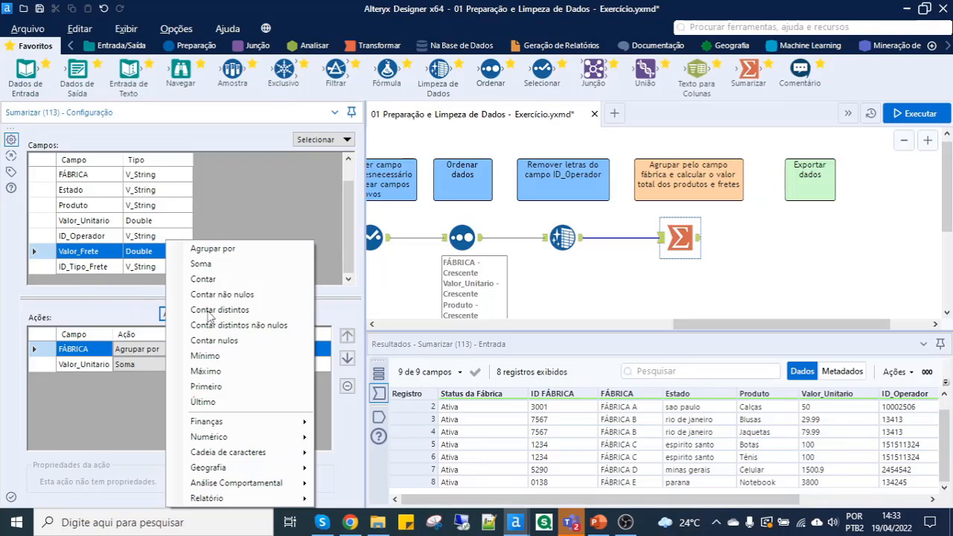
{"action": "left_click", "coordinate": [221, 269]}
{"action": "left_click", "coordinate": [253, 381]}
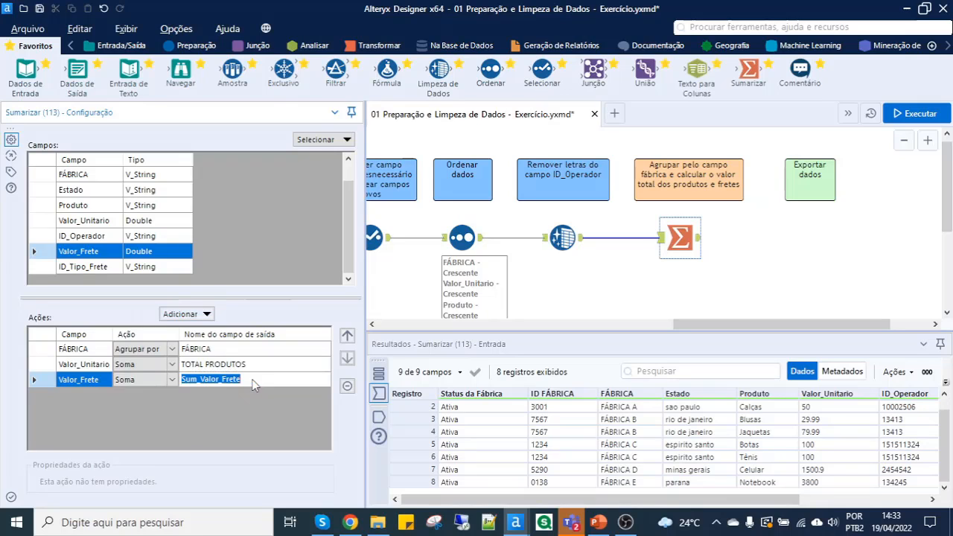
{"action": "type", "text": "TOT"}
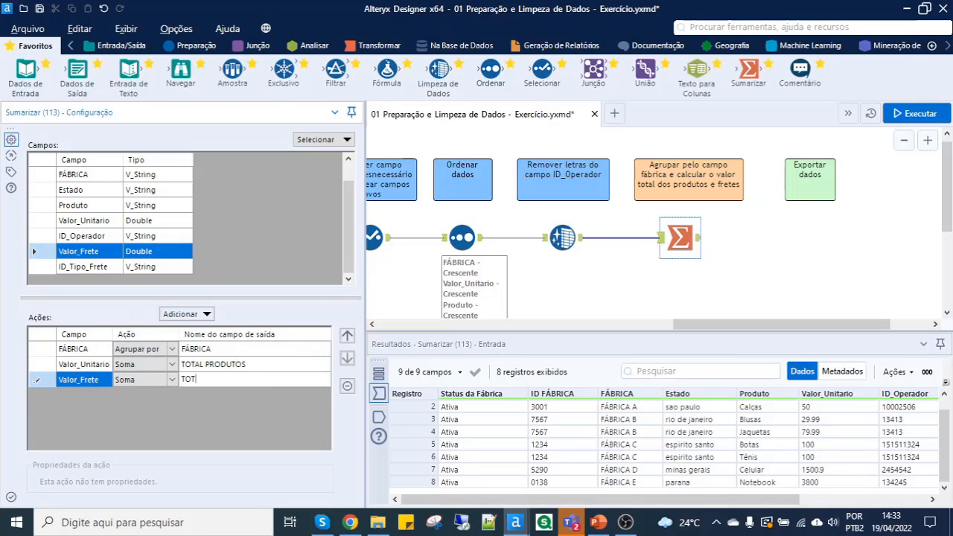
{"action": "type", "text": "AL FRETE"}
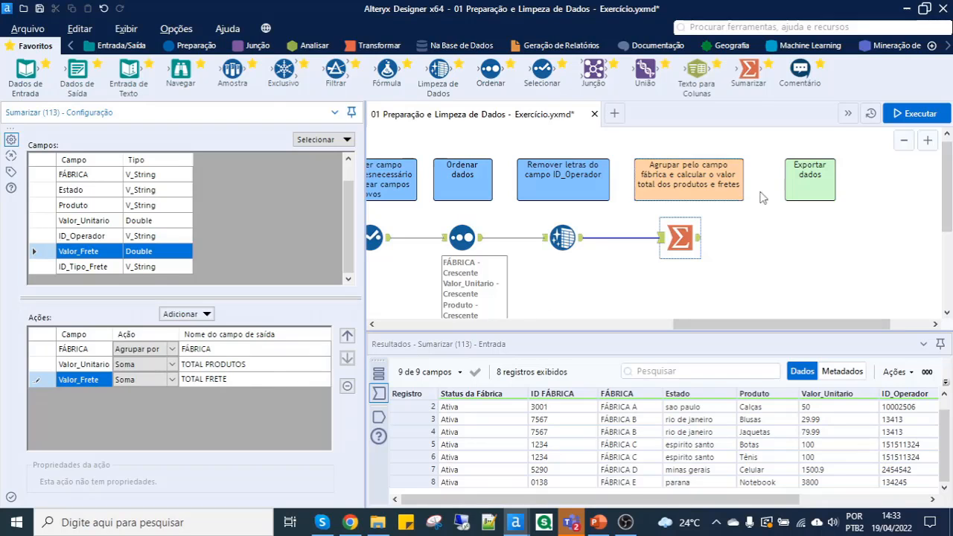
{"action": "left_click", "coordinate": [909, 116]}
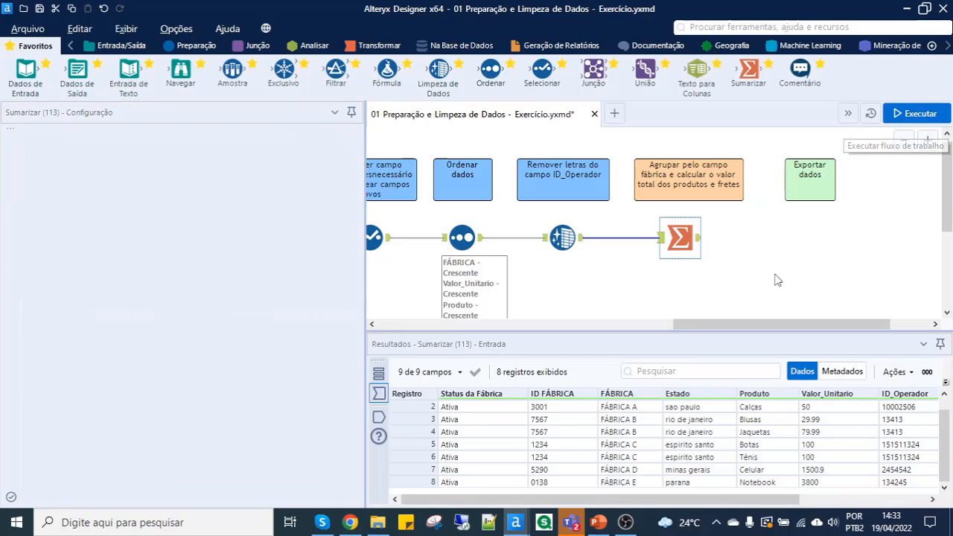
- Examine the product and freight totals of each factory in the output of the Sumarizar tool
{"action": "left_click", "coordinate": [699, 239]}
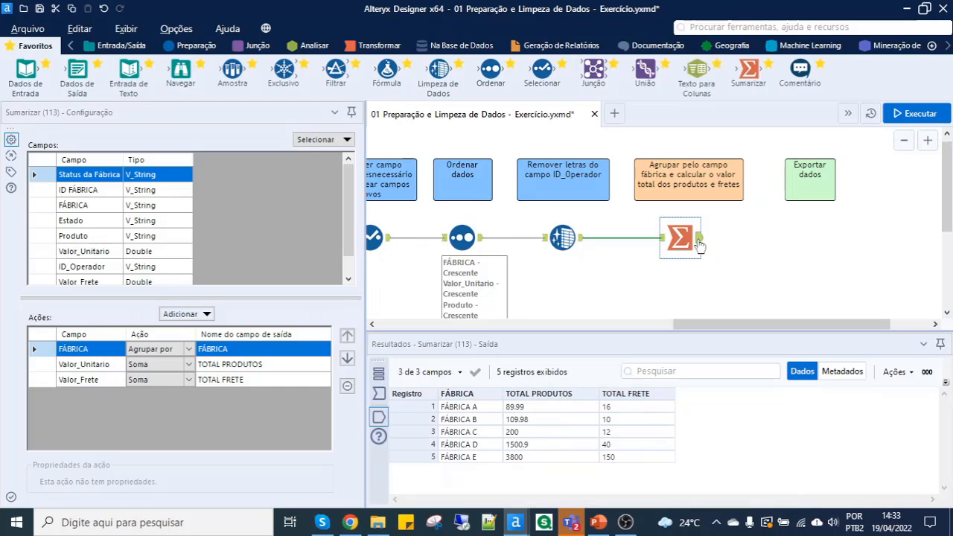
{"action": "left_click", "coordinate": [474, 412]}
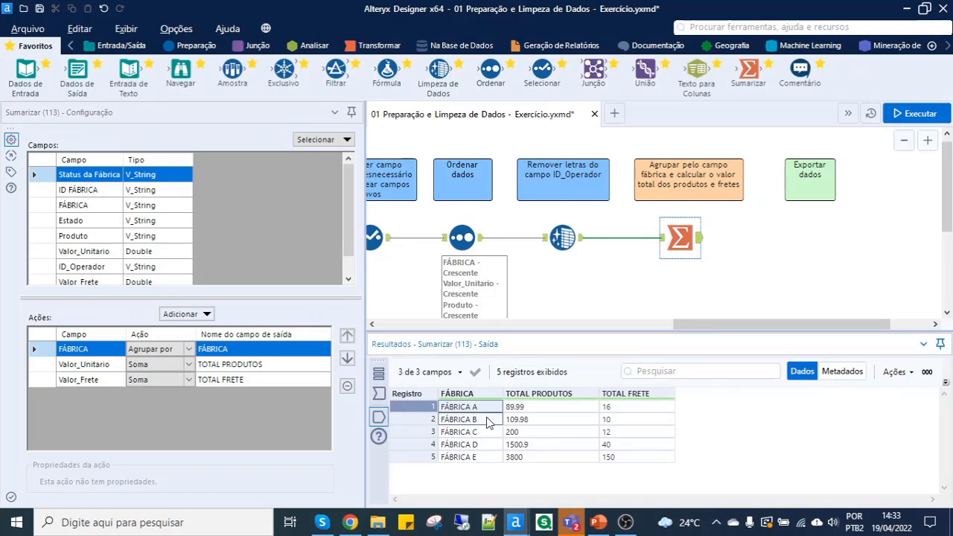
{"action": "left_click", "coordinate": [487, 457], "text": "shift"}
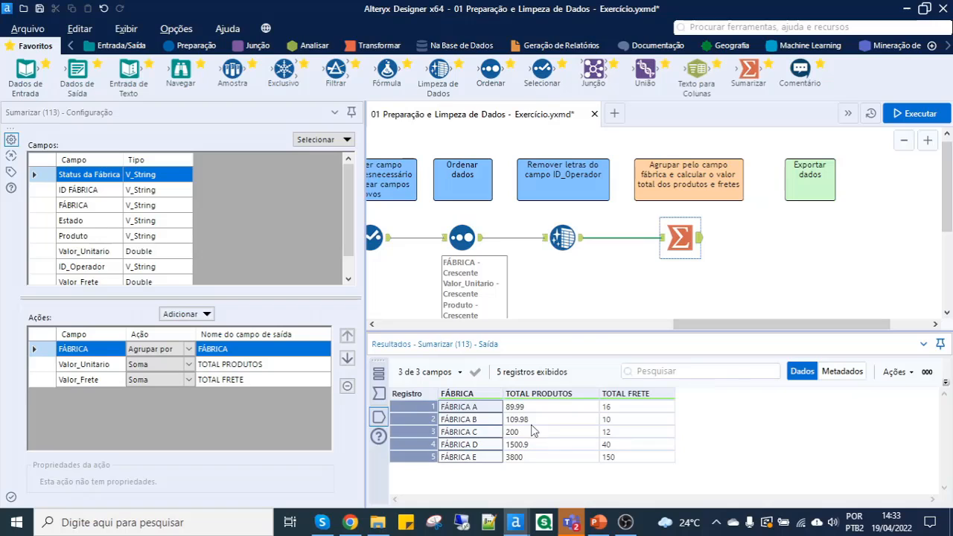
{"action": "left_click", "coordinate": [545, 408]}
{"action": "left_click", "coordinate": [545, 420]}
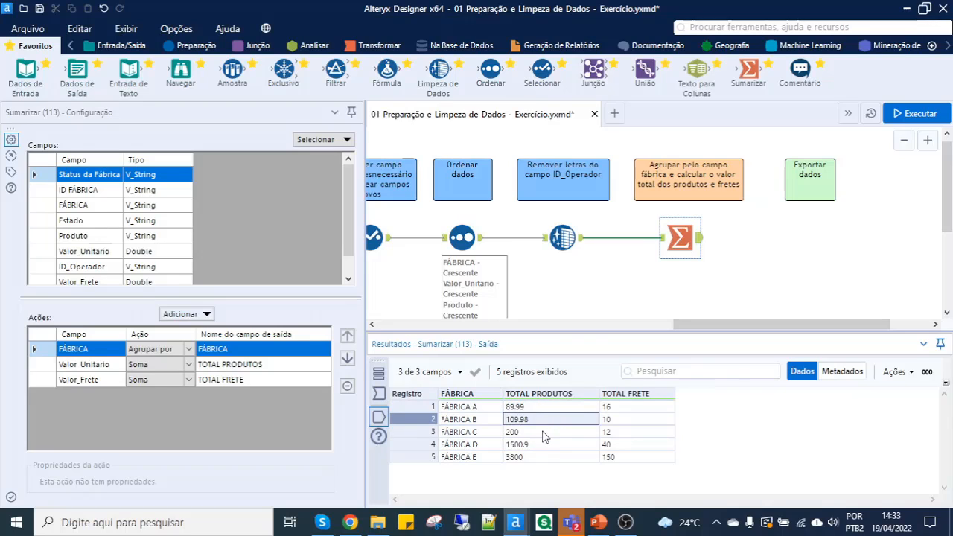
{"action": "left_click", "coordinate": [544, 432]}
{"action": "left_click", "coordinate": [542, 446]}
{"action": "left_click", "coordinate": [542, 457]}
{"action": "left_click", "coordinate": [566, 406]}
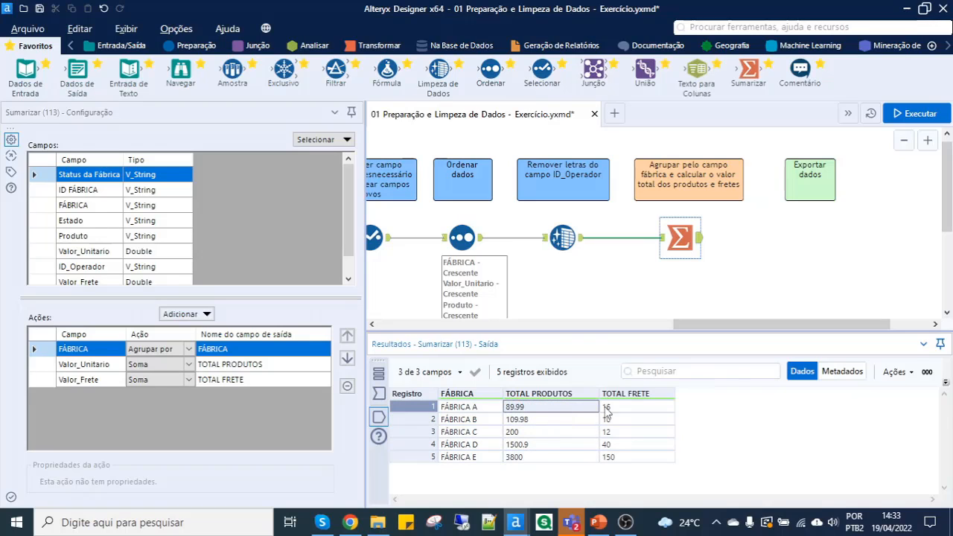
{"action": "left_click", "coordinate": [627, 408]}
{"action": "left_click", "coordinate": [629, 420]}
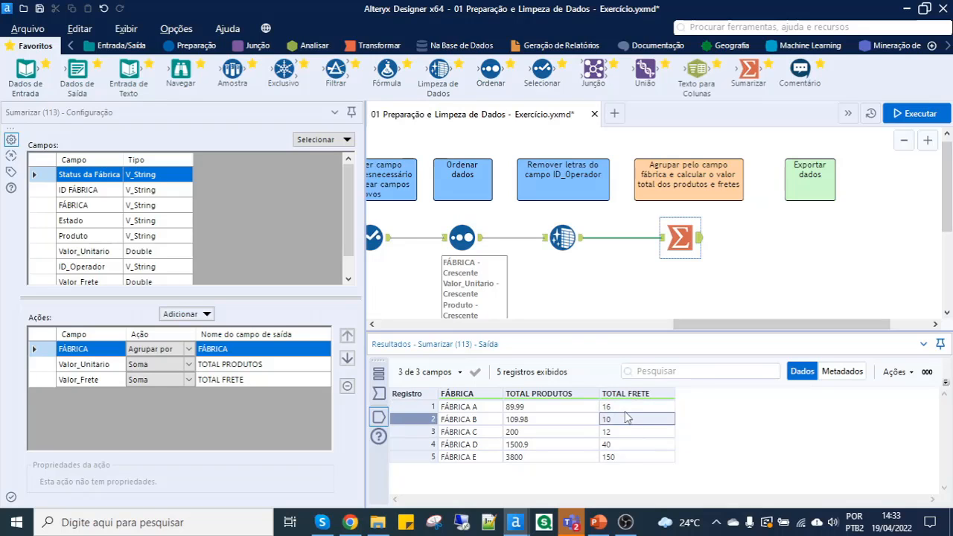
{"action": "left_click", "coordinate": [625, 410]}
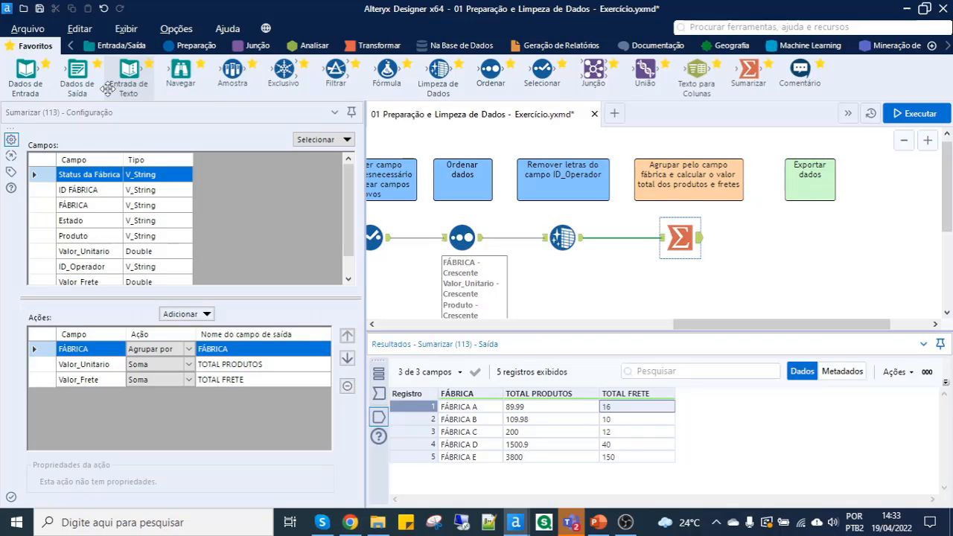
- Add a Dados de Saída tool after Sumarizar and open the file selection dialog for its output file
{"action": "left_click_drag", "start_coordinate": [79, 73], "coordinate": [771, 238]}
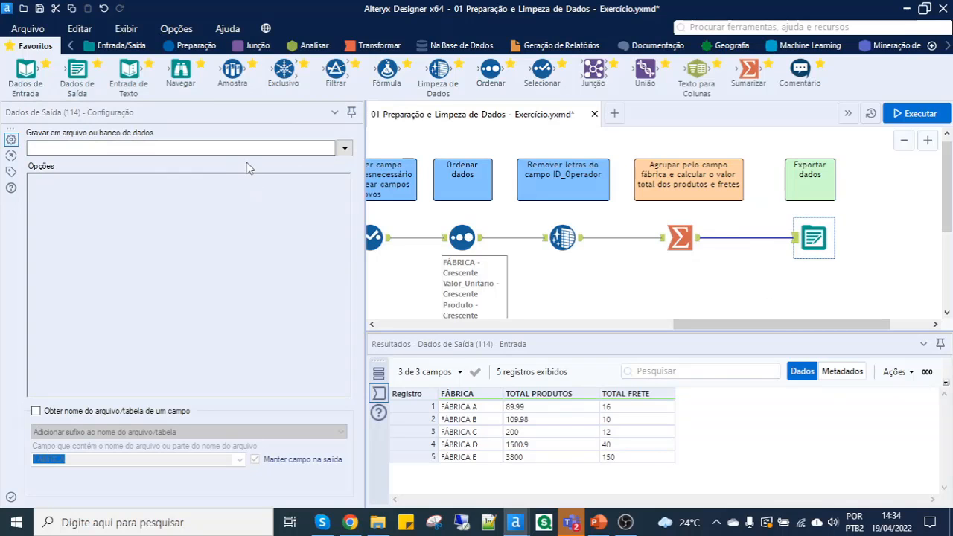
{"action": "left_click", "coordinate": [344, 149]}
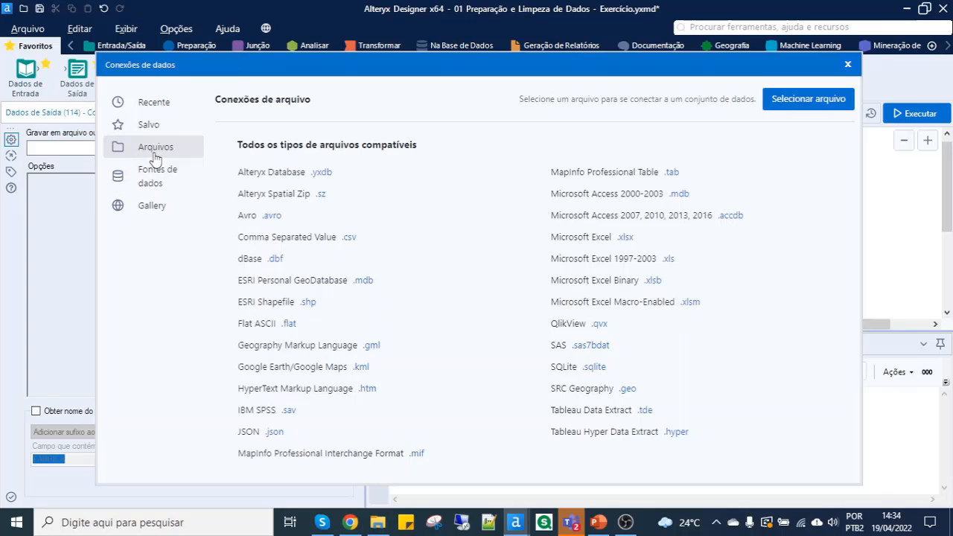
{"action": "left_click", "coordinate": [808, 100]}
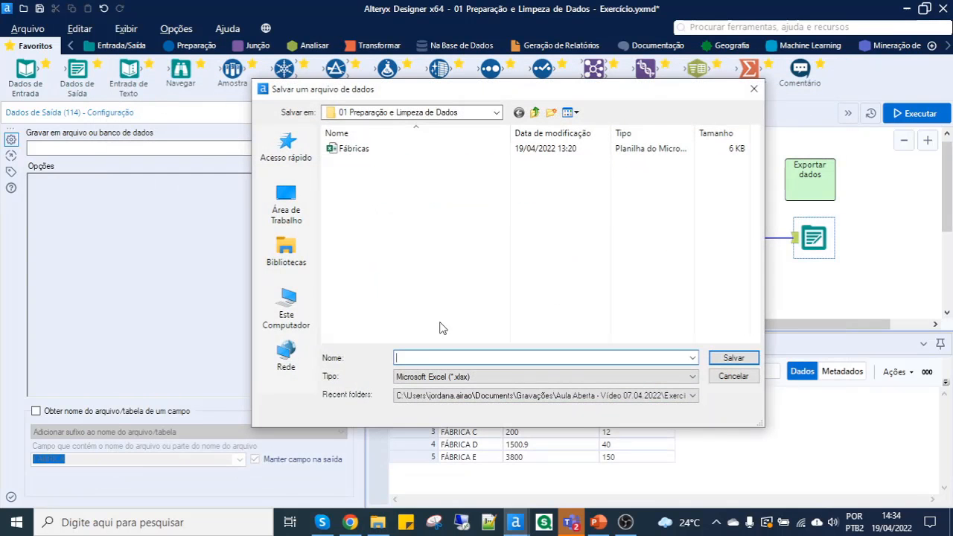
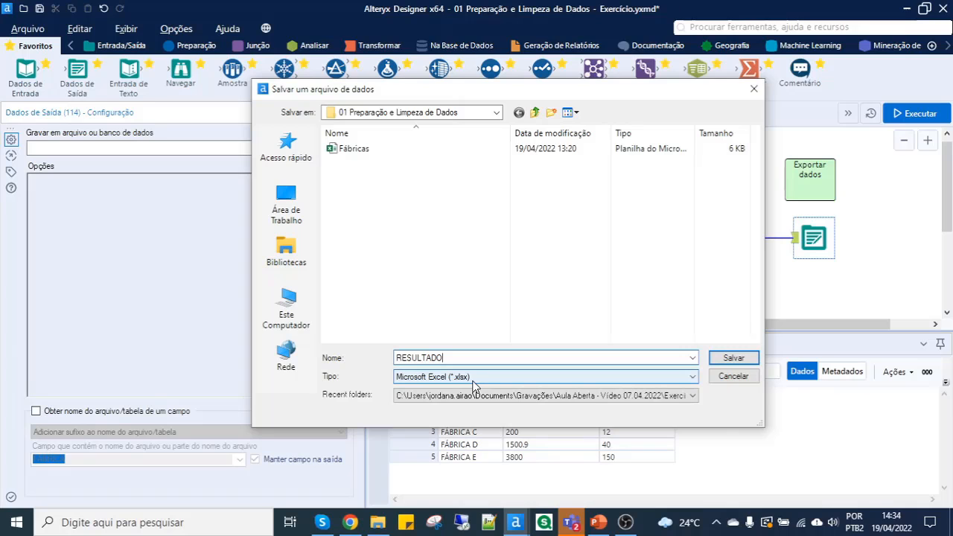
- Set the output to the Excel file RESULTADO, sheet Planilha1, with Substituir arquivo (remover) as the output option
{"action": "left_click", "coordinate": [733, 358]}
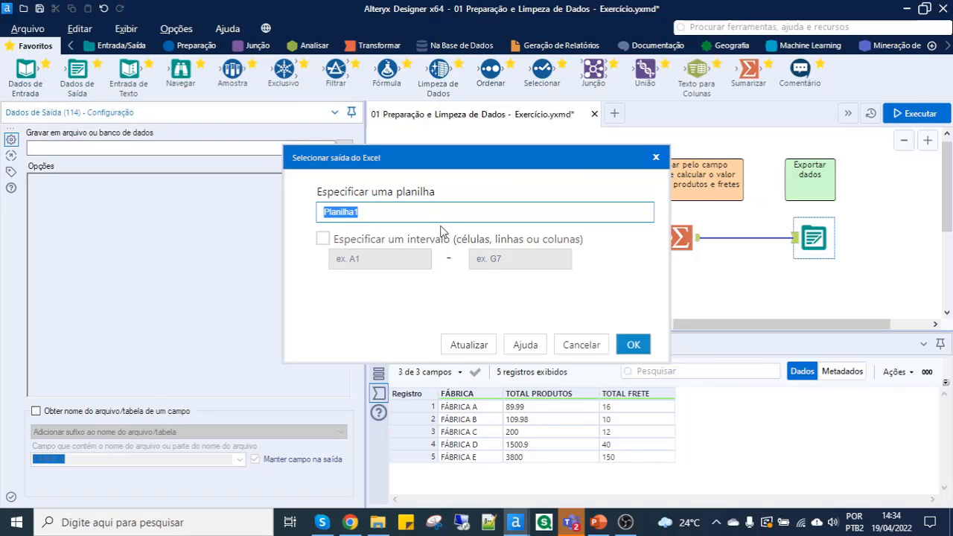
{"action": "left_click", "coordinate": [633, 345]}
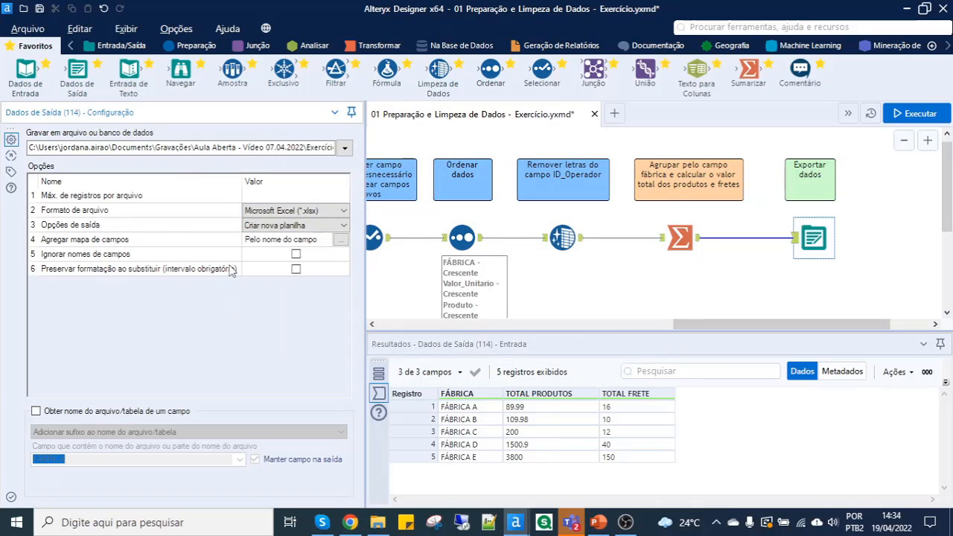
{"action": "left_click", "coordinate": [214, 228]}
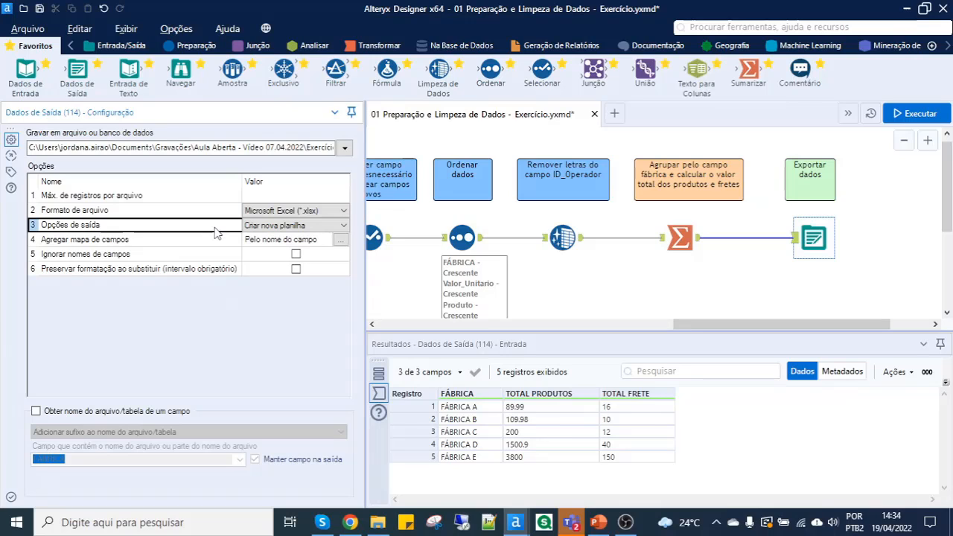
{"action": "left_click", "coordinate": [342, 226]}
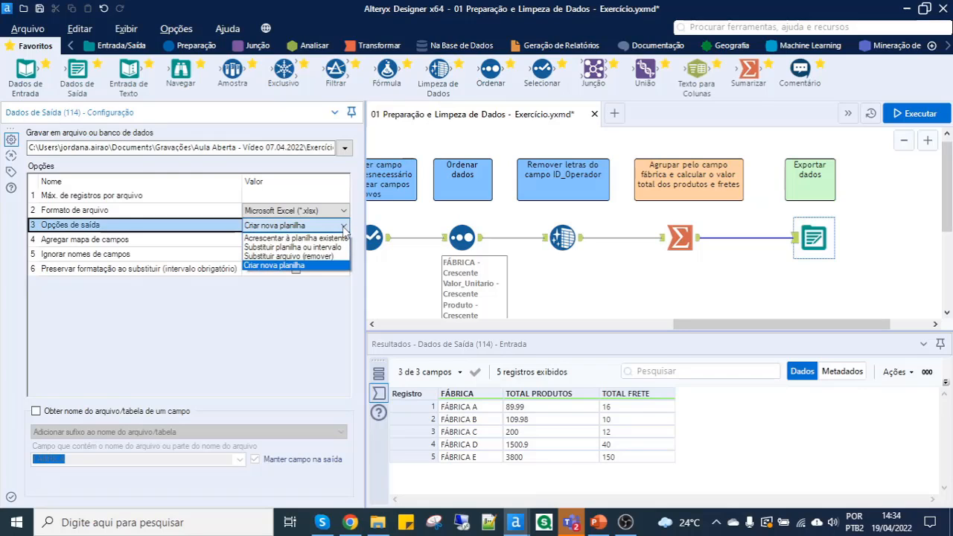
{"action": "left_click", "coordinate": [285, 257]}
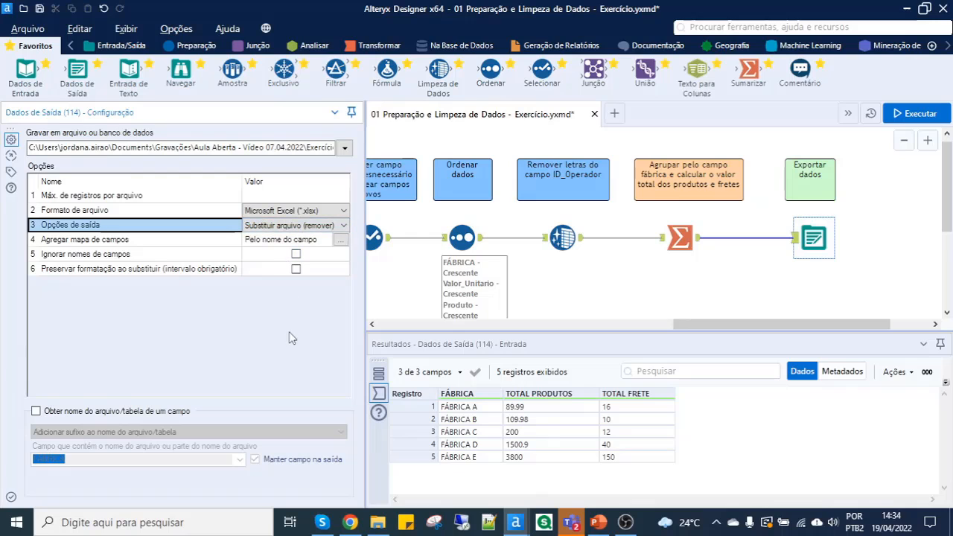
- Run the workflow and locate the exported RESULTADO file in its folder in File Explorer, with the file details in view
{"action": "left_click", "coordinate": [915, 115]}
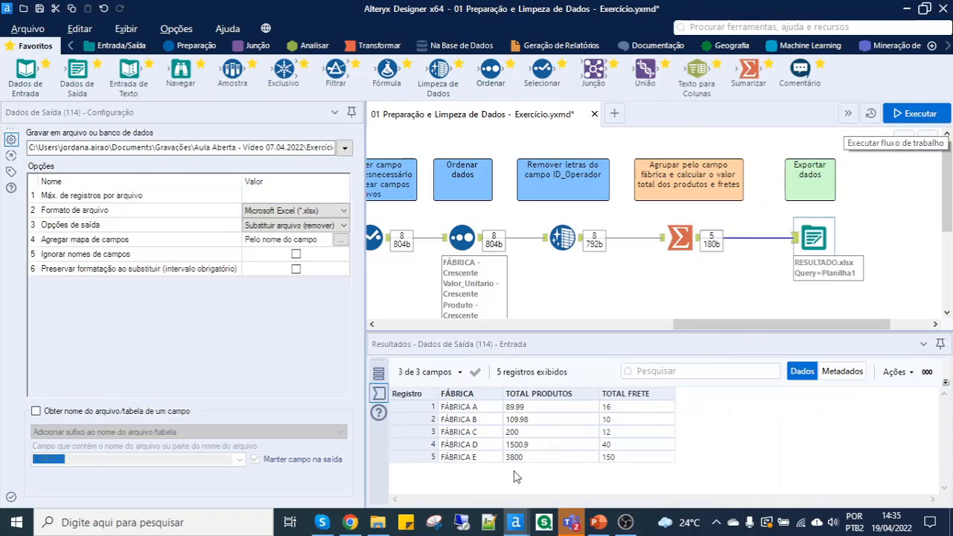
{"action": "left_click", "coordinate": [377, 522]}
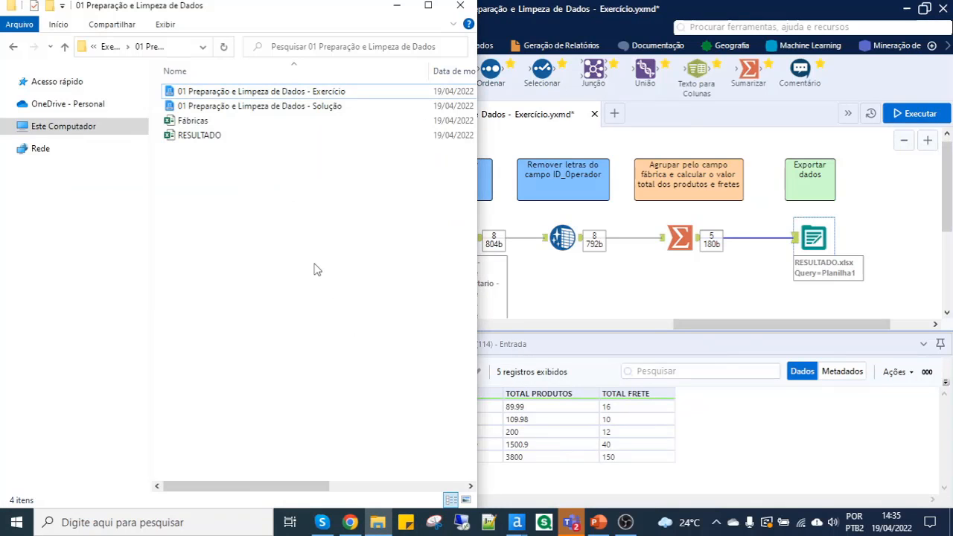
{"action": "left_click", "coordinate": [217, 138]}
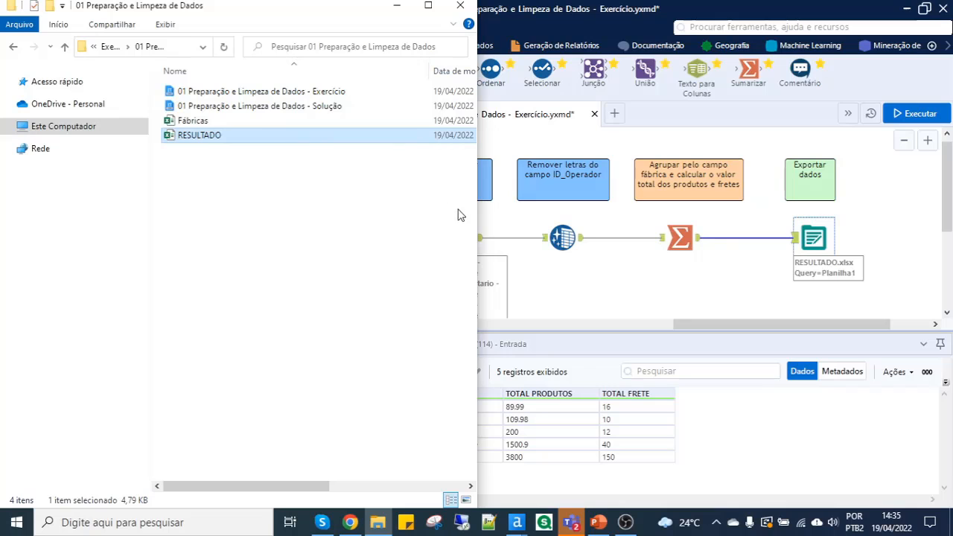
{"action": "left_click_drag", "start_coordinate": [476, 224], "coordinate": [617, 222]}
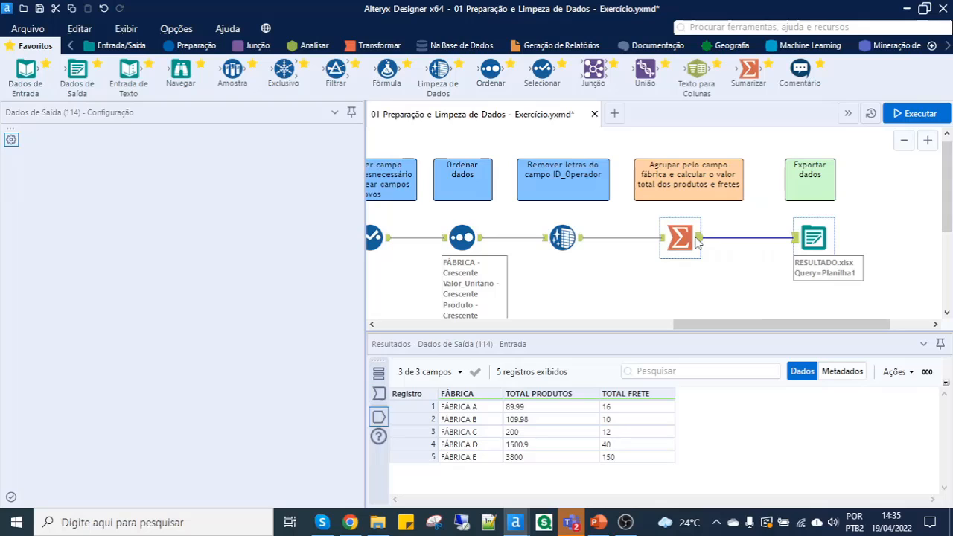
- Return to Alteryx Designer, select the Sumarizar tool, and enlarge the canvas by shrinking the configuration and results areas
{"action": "left_click", "coordinate": [698, 241]}
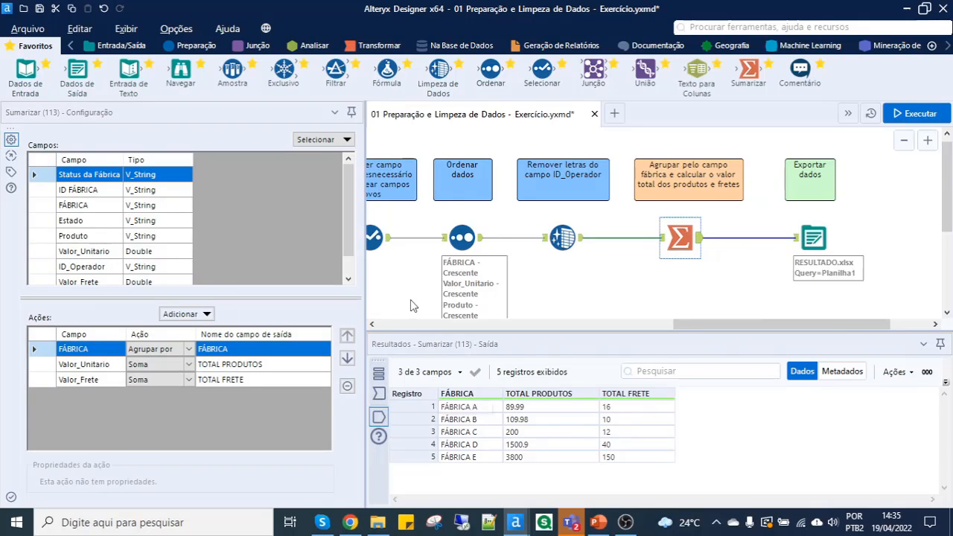
{"action": "left_click_drag", "start_coordinate": [364, 298], "coordinate": [265, 298]}
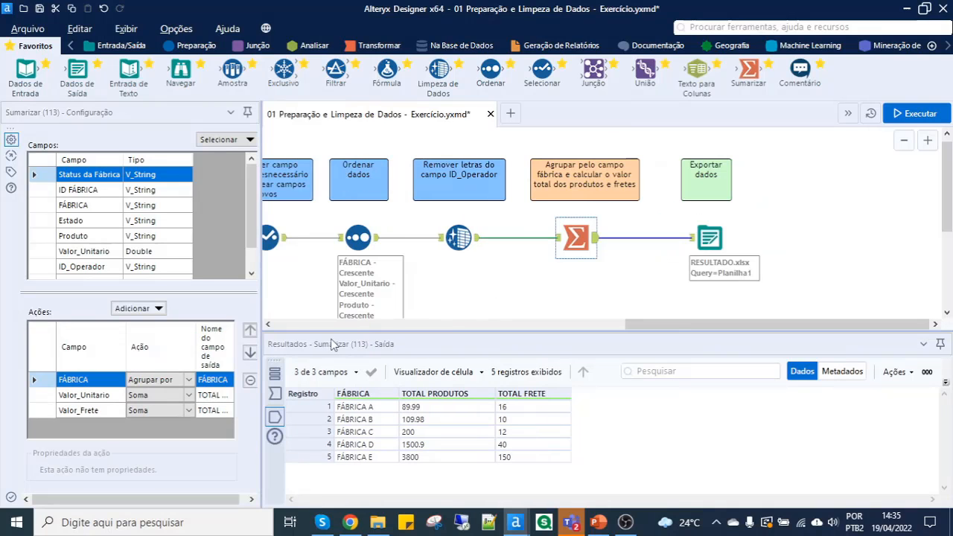
{"action": "left_click_drag", "start_coordinate": [339, 348], "coordinate": [341, 387]}
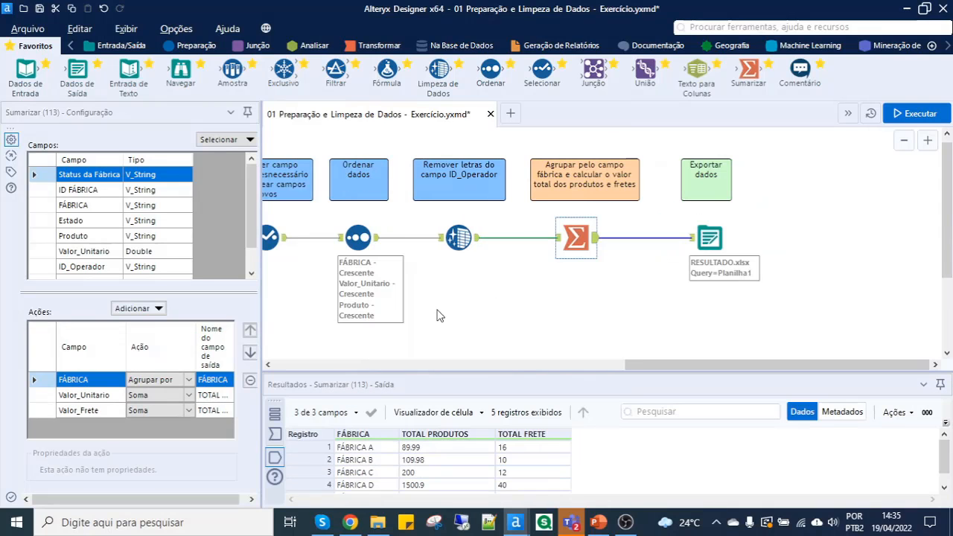
- Examine the complete workflow from the Fábricas data input through cleaning, sorting and summarizing to the export
{"action": "scroll", "coordinate": [444, 299], "scroll_direction": "down", "scroll_amount": 2}
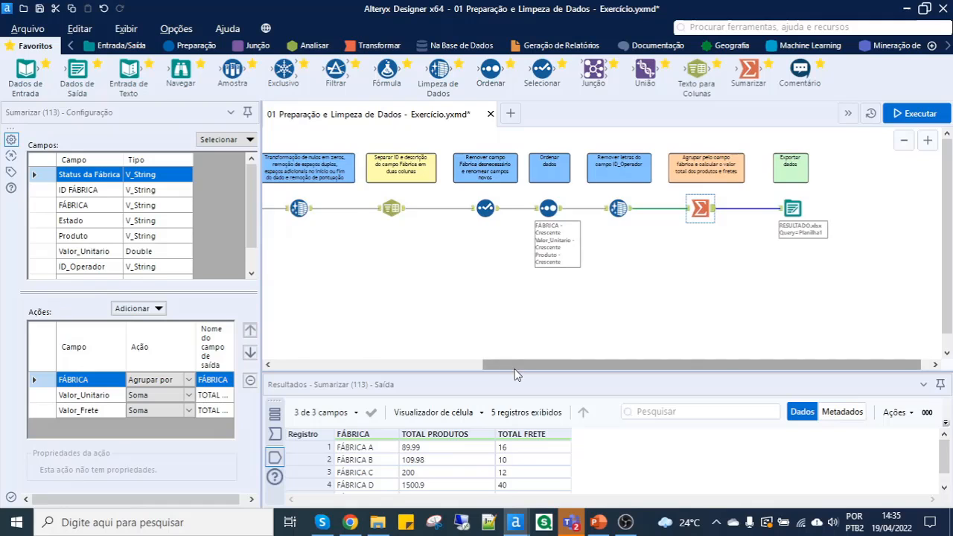
{"action": "left_click_drag", "start_coordinate": [514, 368], "coordinate": [334, 297]}
{"action": "scroll", "coordinate": [404, 219], "scroll_direction": "down", "scroll_amount": 1}
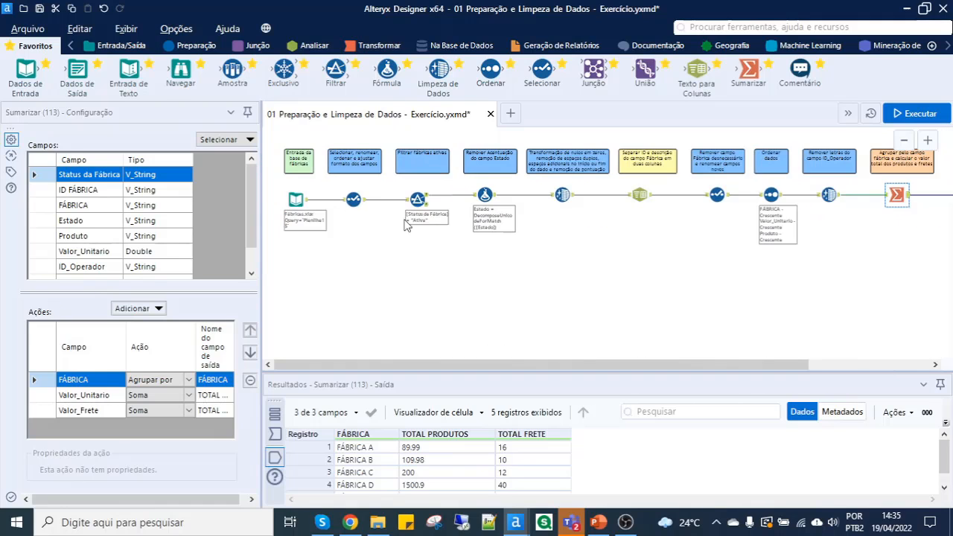
{"action": "scroll", "coordinate": [404, 217], "scroll_direction": "down", "scroll_amount": 1}
{"action": "scroll", "coordinate": [316, 179], "scroll_direction": "down", "scroll_amount": 1}
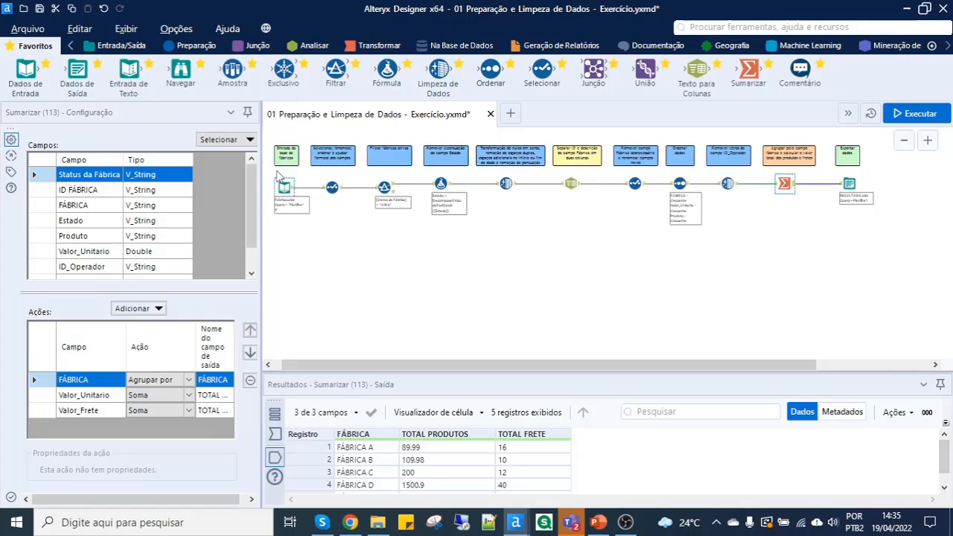
{"action": "scroll", "coordinate": [287, 183], "scroll_direction": "up", "scroll_amount": 2}
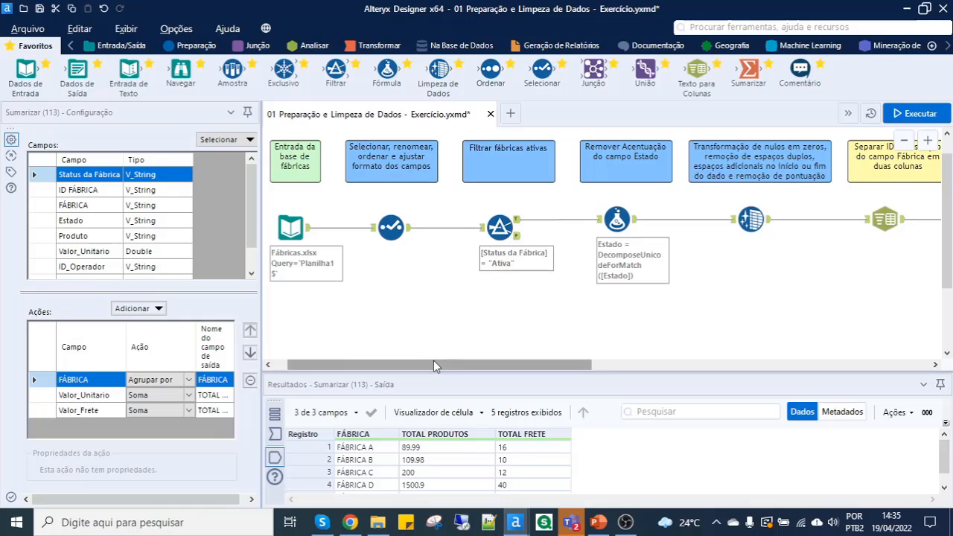
{"action": "left_click_drag", "start_coordinate": [434, 364], "coordinate": [734, 362]}
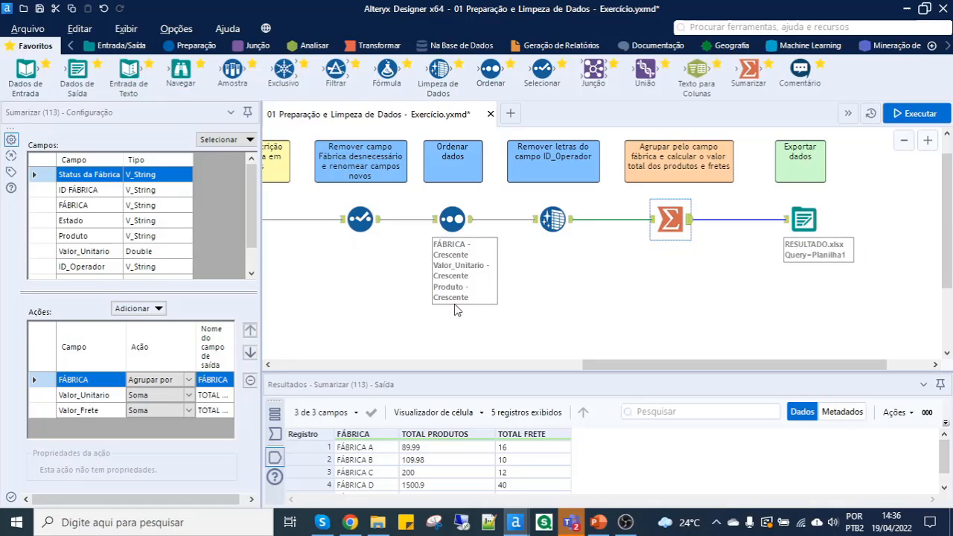
{"action": "scroll", "coordinate": [397, 308], "scroll_direction": "down", "scroll_amount": 1}
{"action": "left_click", "coordinate": [284, 367]}
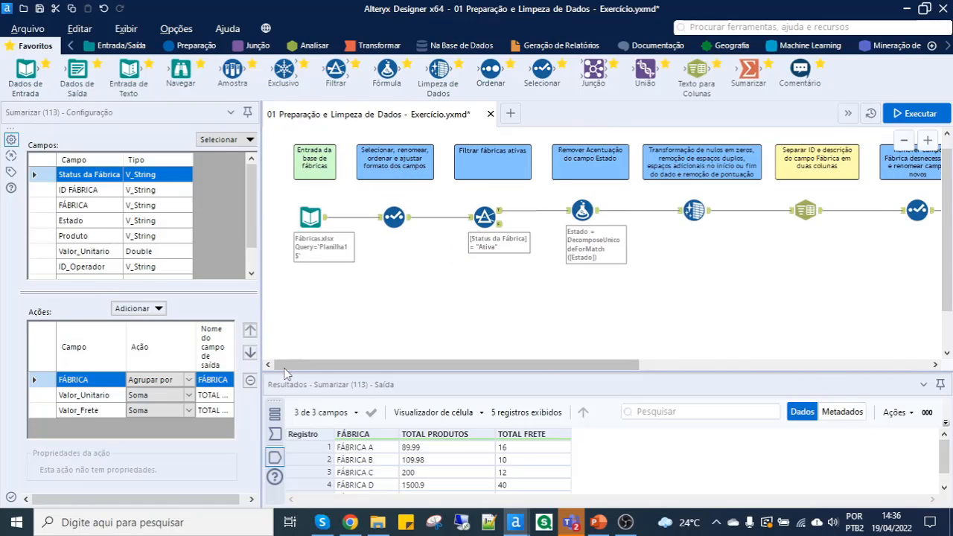
{"action": "scroll", "coordinate": [337, 279], "scroll_direction": "down", "scroll_amount": 1}
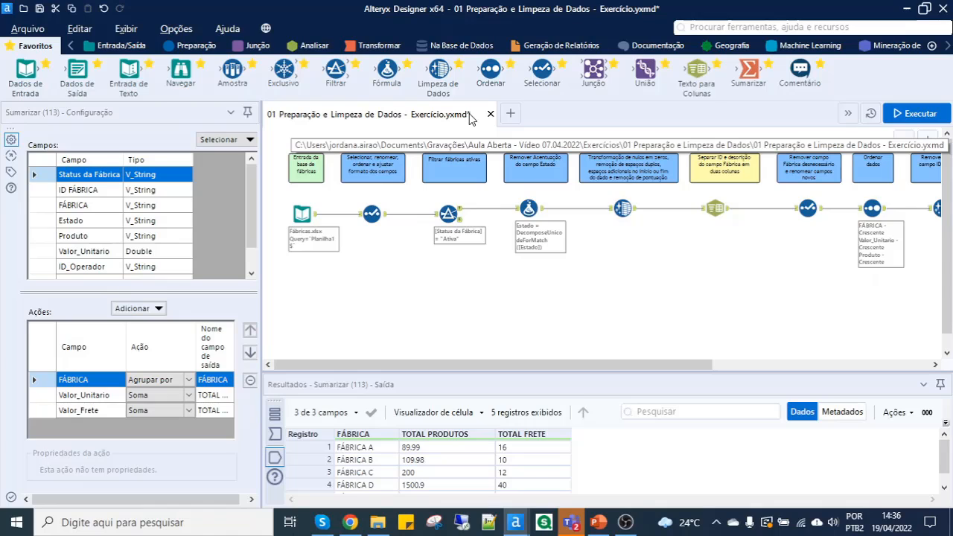
- Save the 01 Preparação e Limpeza de Dados - Exercício workflow
{"action": "key", "text": "ctrl+s"}
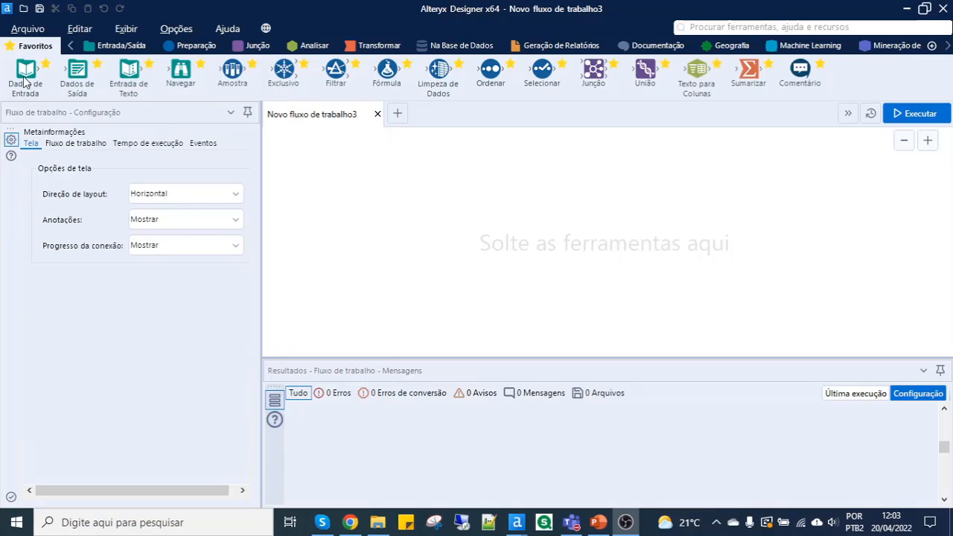
- Add a Dados de Entrada tool to the empty workflow and locate the Lojas - Join file in File Explorer
{"action": "left_click_drag", "start_coordinate": [24, 78], "coordinate": [370, 190]}
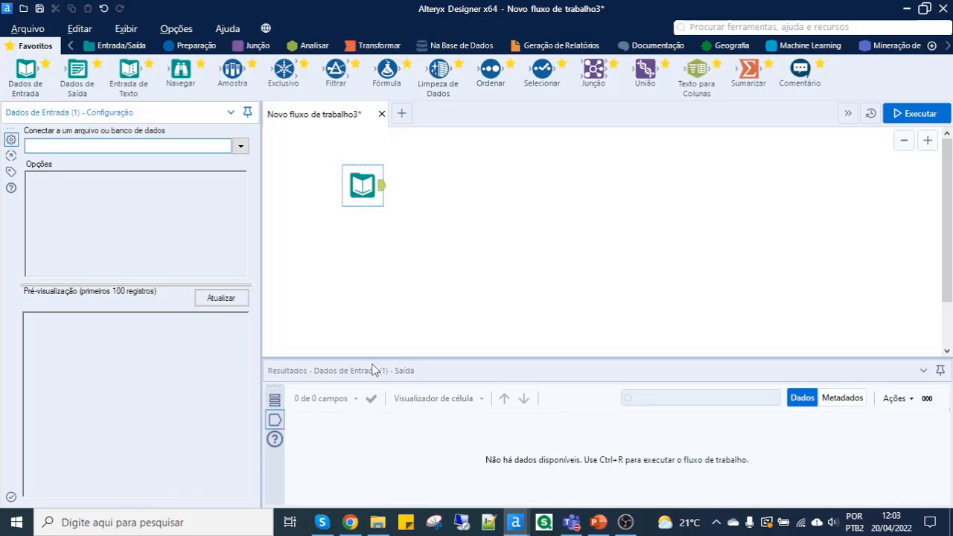
{"action": "left_click", "coordinate": [377, 522]}
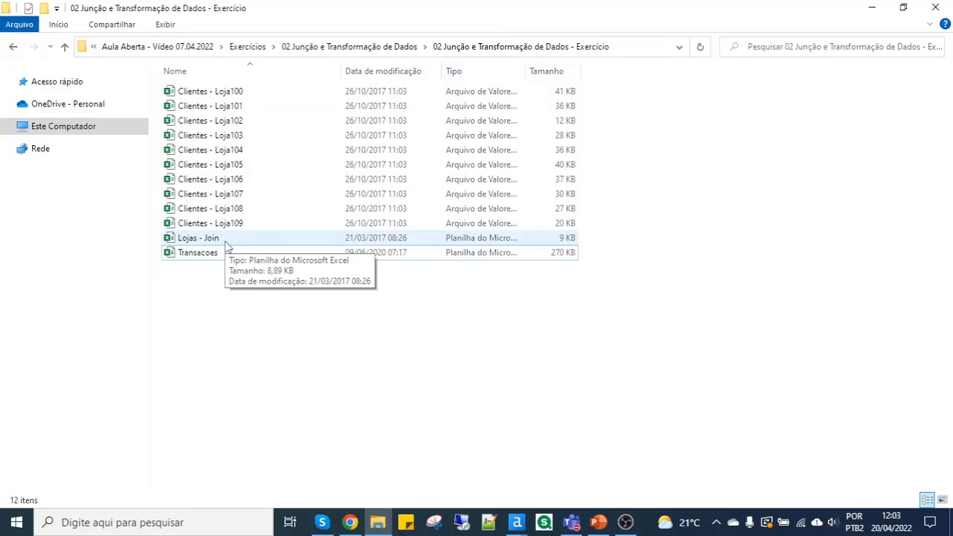
{"action": "left_click", "coordinate": [199, 243]}
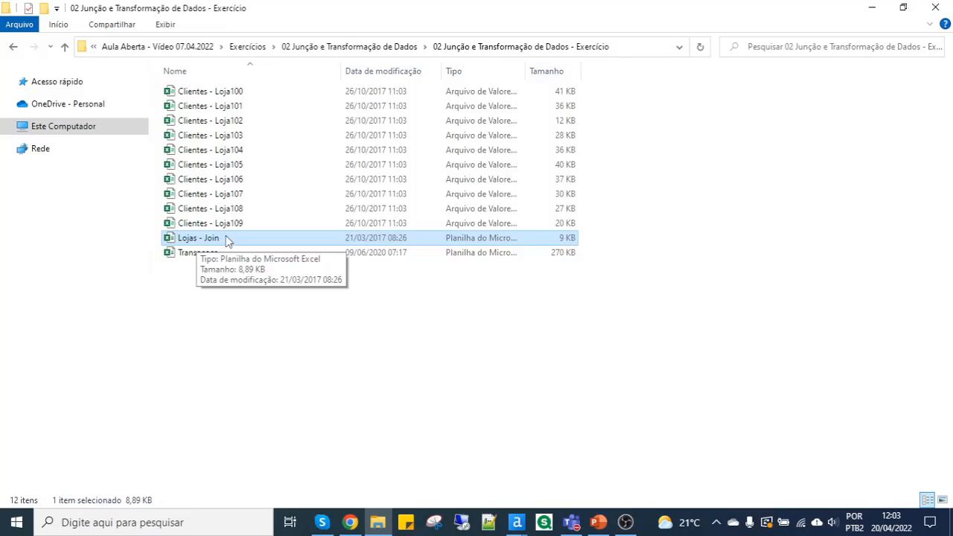
{"action": "key", "text": "alt+Tab"}
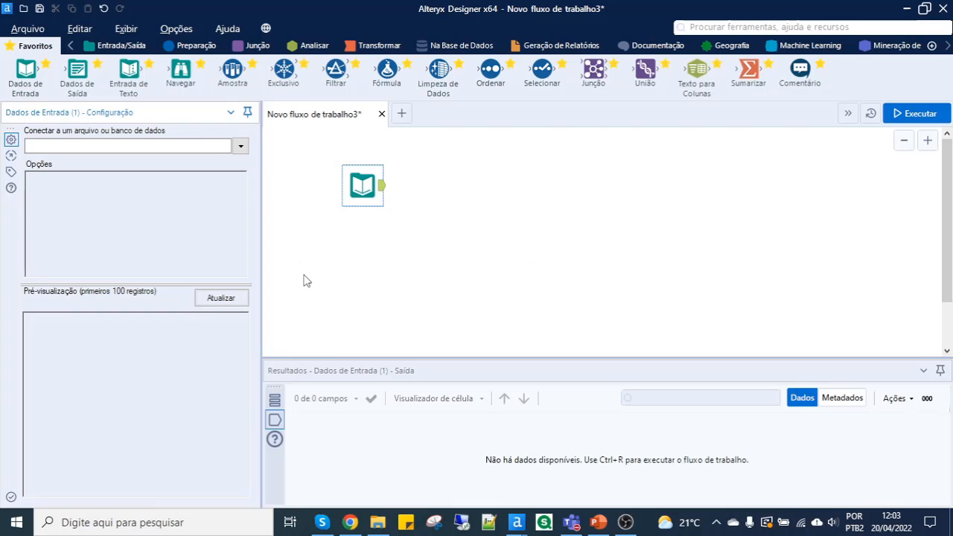
- Examine the compatible file types and the available data sources in the data connections for the Dados de Entrada tool
{"action": "left_click", "coordinate": [241, 146]}
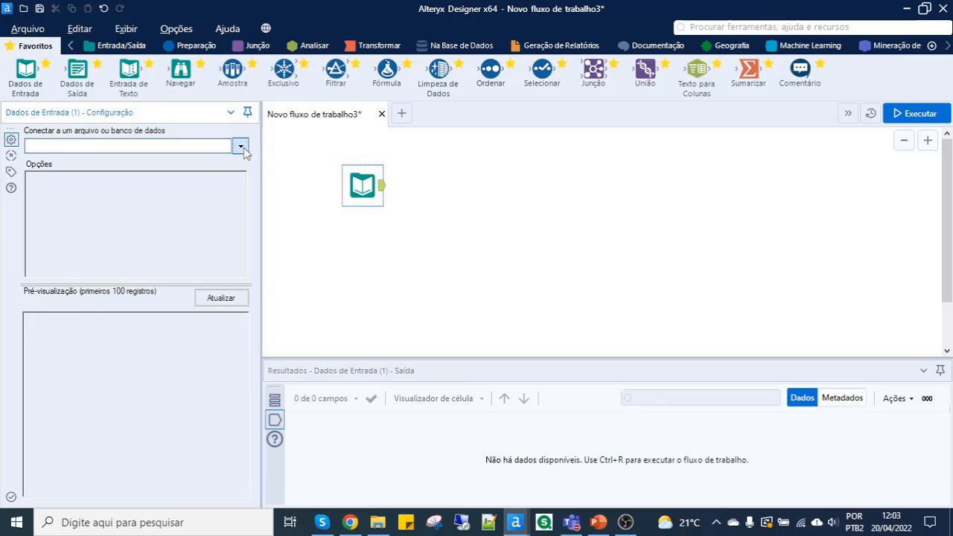
{"action": "left_click", "coordinate": [160, 185]}
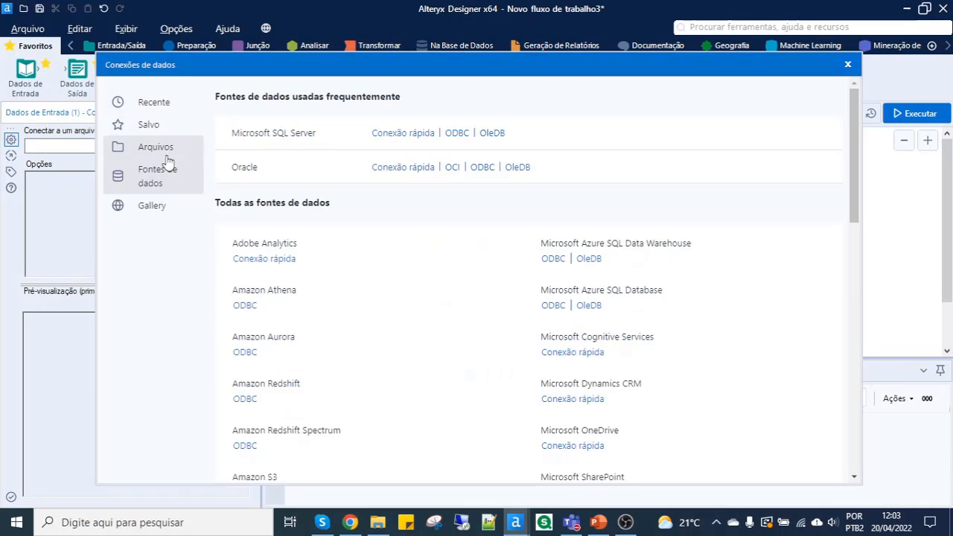
{"action": "left_click", "coordinate": [157, 147]}
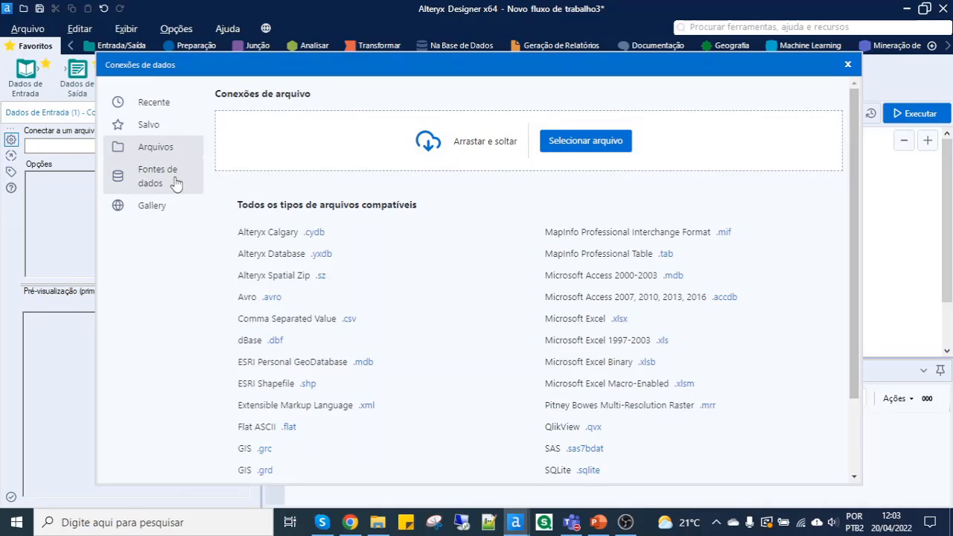
{"action": "left_click", "coordinate": [175, 184]}
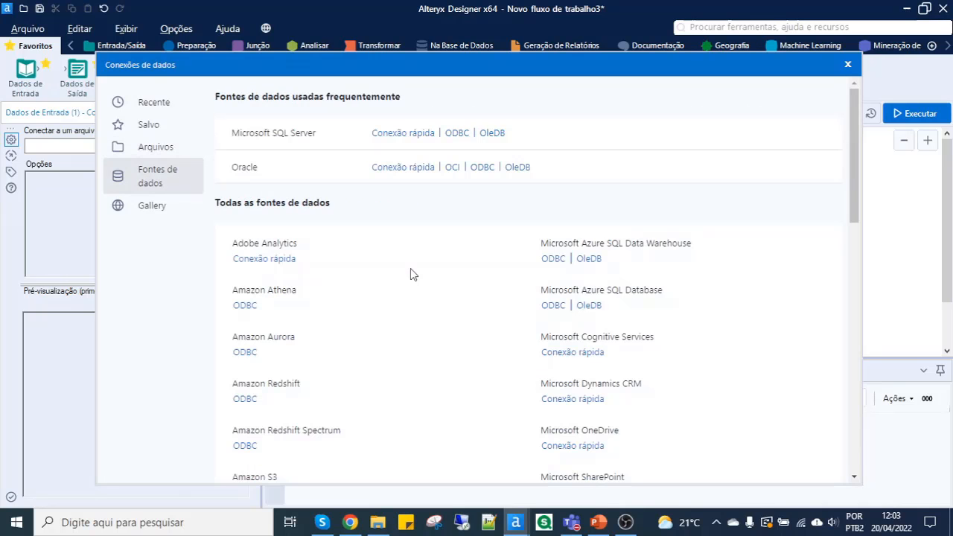
{"action": "scroll", "coordinate": [478, 336], "scroll_direction": "down", "scroll_amount": 5}
{"action": "scroll", "coordinate": [479, 341], "scroll_direction": "down", "scroll_amount": 10}
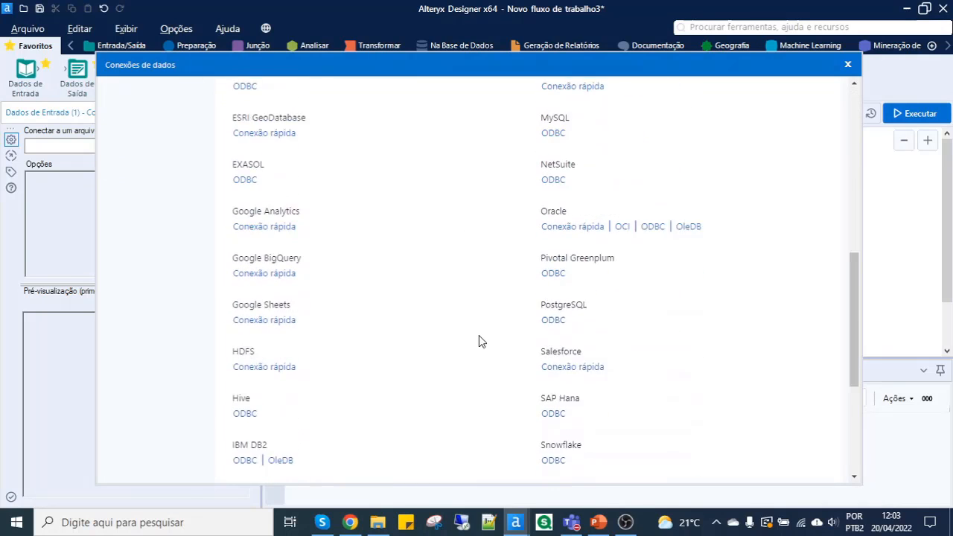
{"action": "scroll", "coordinate": [478, 341], "scroll_direction": "up", "scroll_amount": 8}
{"action": "scroll", "coordinate": [475, 340], "scroll_direction": "up", "scroll_amount": 5}
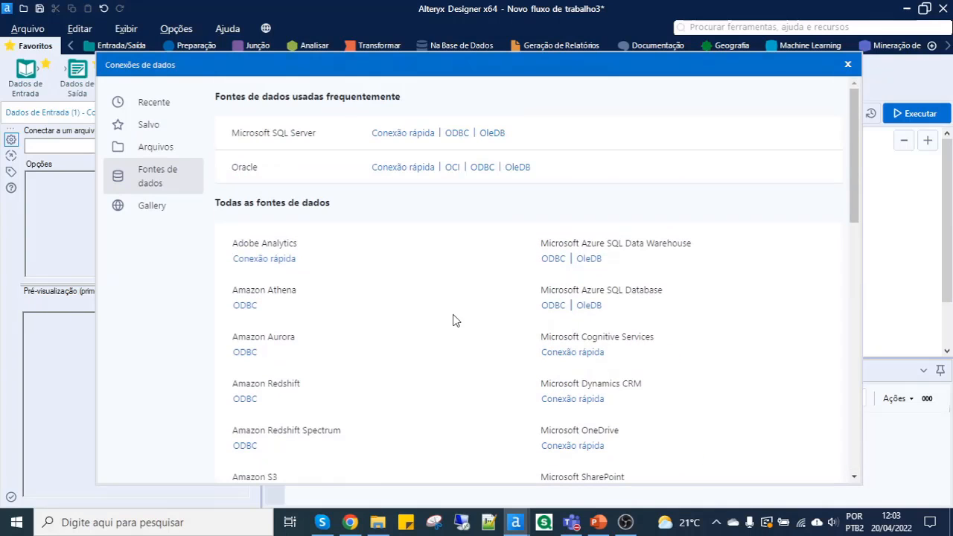
- Connect the Dados de Entrada tool to the Lojas sheet of the Lojas - Join file in the 02 Junção e Transformação de Dados - Exercício folder
{"action": "left_click", "coordinate": [177, 156]}
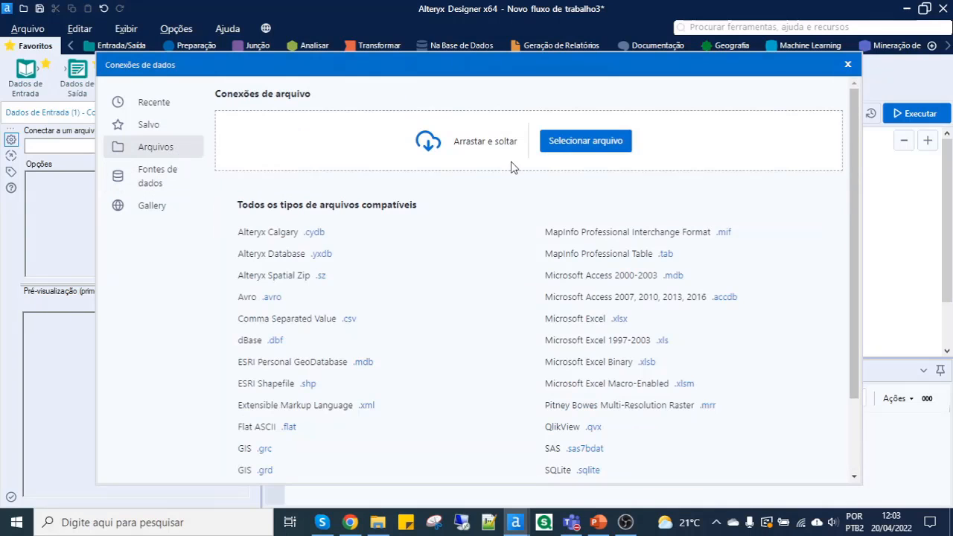
{"action": "left_click", "coordinate": [569, 147]}
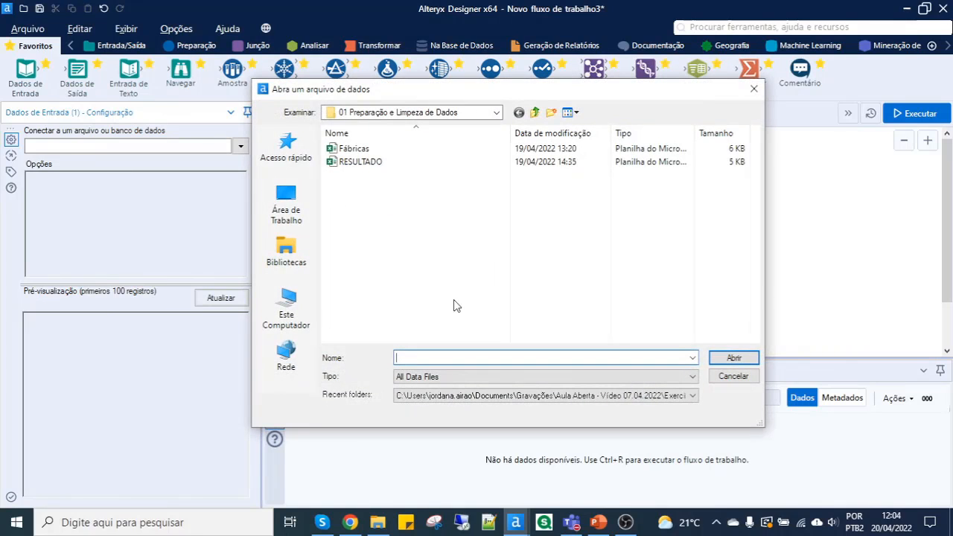
{"action": "key", "text": "ctrl+v"}
{"action": "key", "text": "Return"}
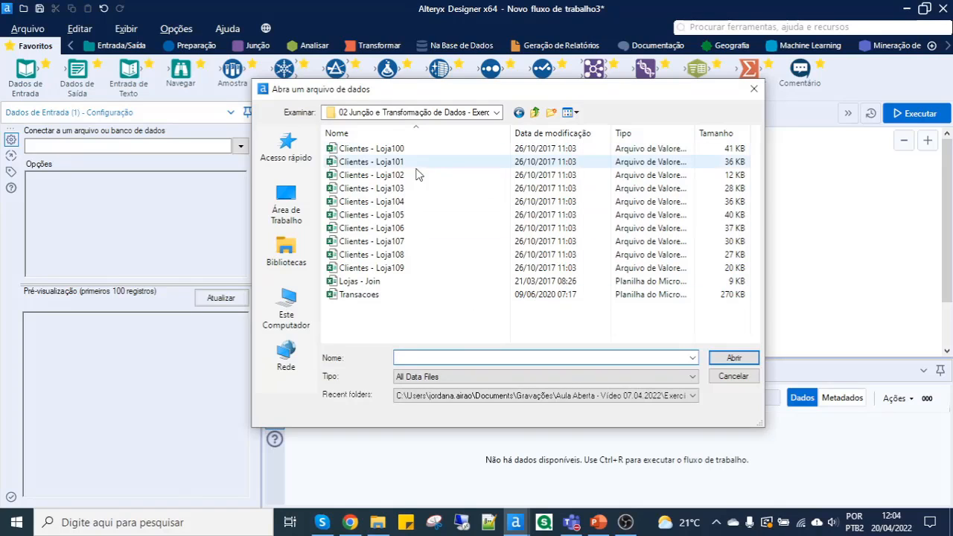
{"action": "left_click", "coordinate": [377, 283]}
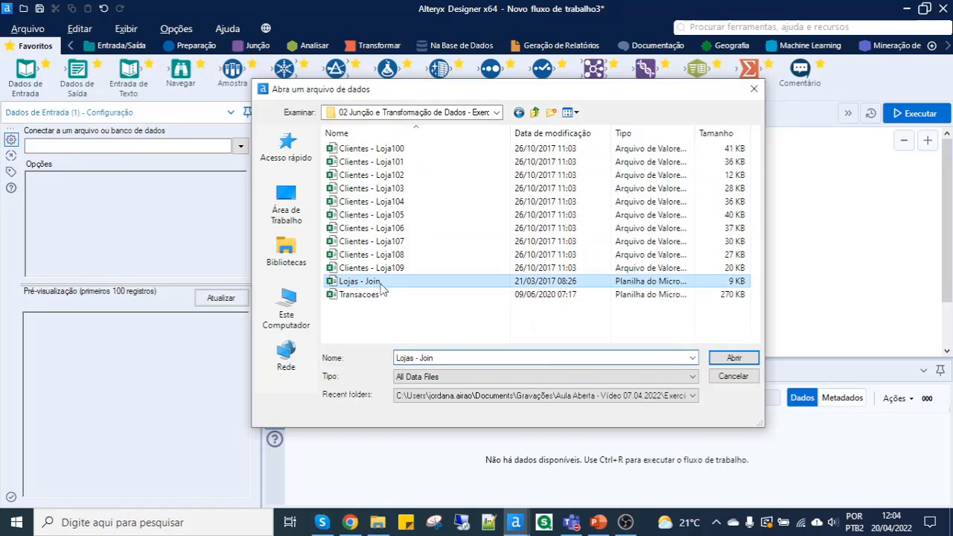
{"action": "left_click", "coordinate": [720, 359]}
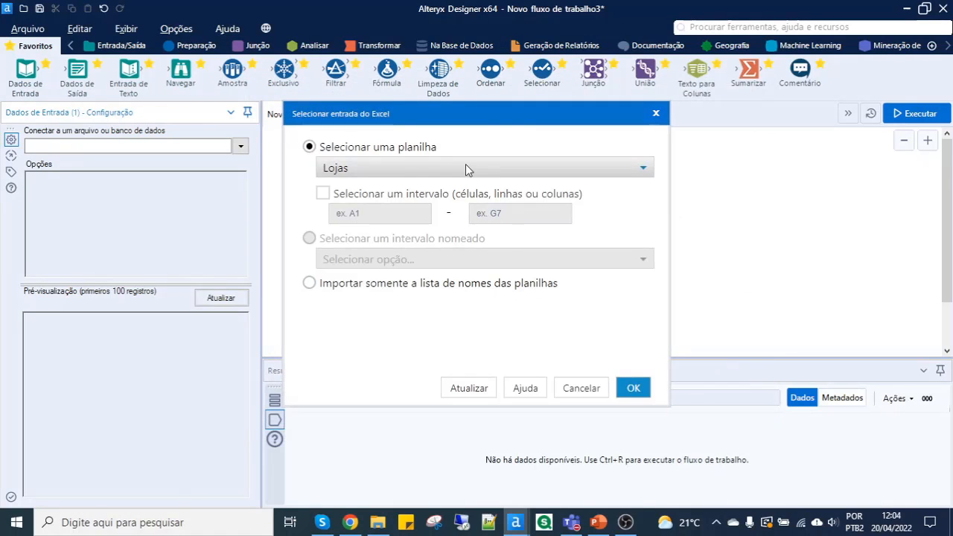
{"action": "left_click", "coordinate": [492, 171]}
{"action": "left_click", "coordinate": [493, 178]}
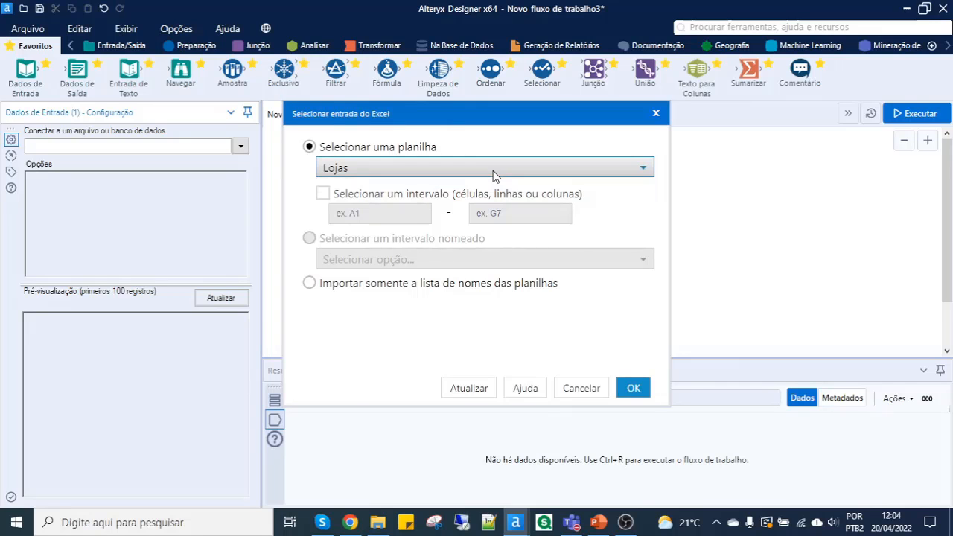
{"action": "left_click", "coordinate": [632, 389]}
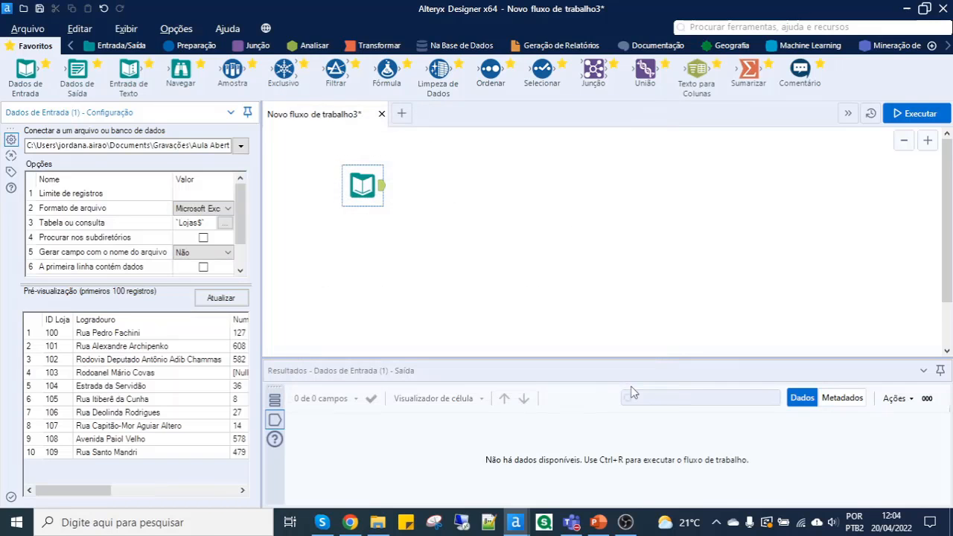
- Run the workflow, examine the store records from Lojas - Join, and move its input tool closer to the canvas's upper-left corner
{"action": "left_click", "coordinate": [889, 113]}
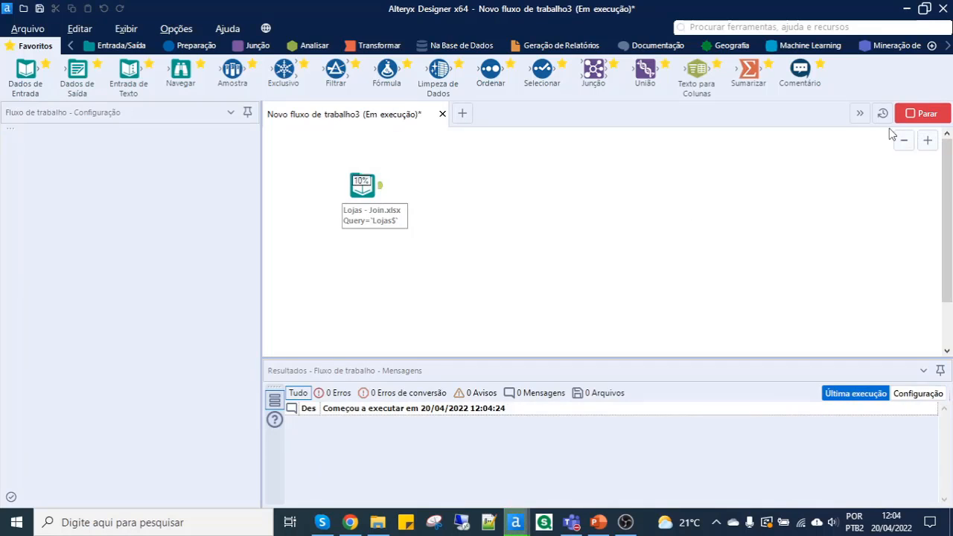
{"action": "left_click", "coordinate": [363, 186]}
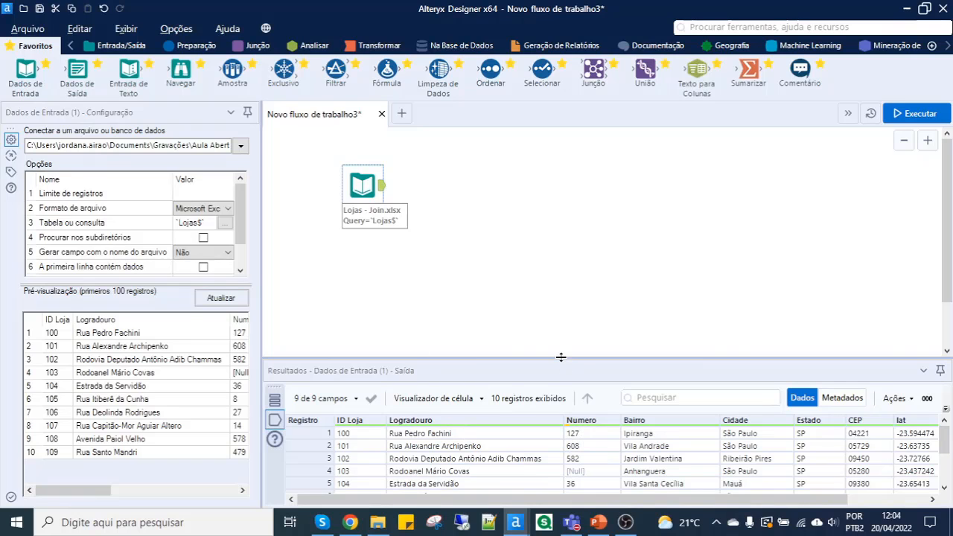
{"action": "left_click_drag", "start_coordinate": [562, 343], "coordinate": [570, 324]}
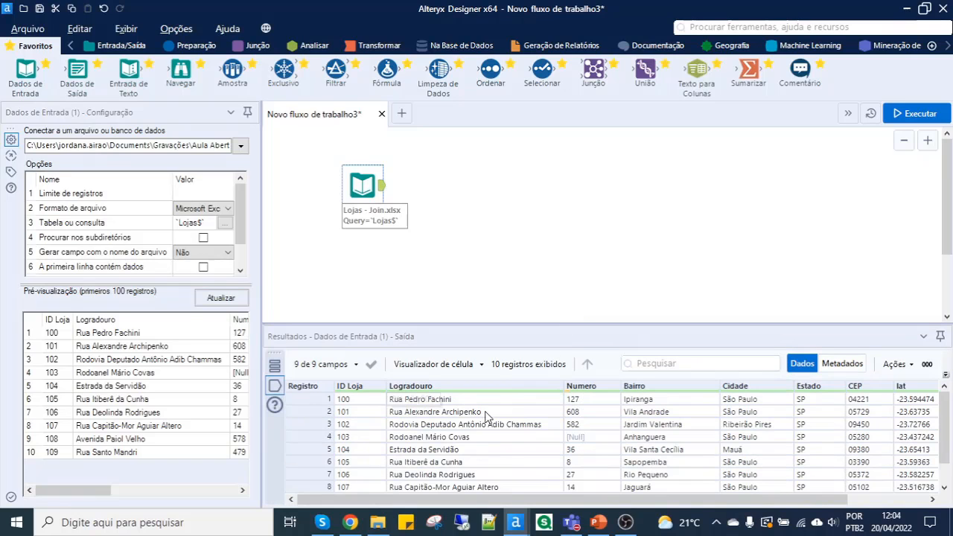
{"action": "left_click", "coordinate": [354, 411]}
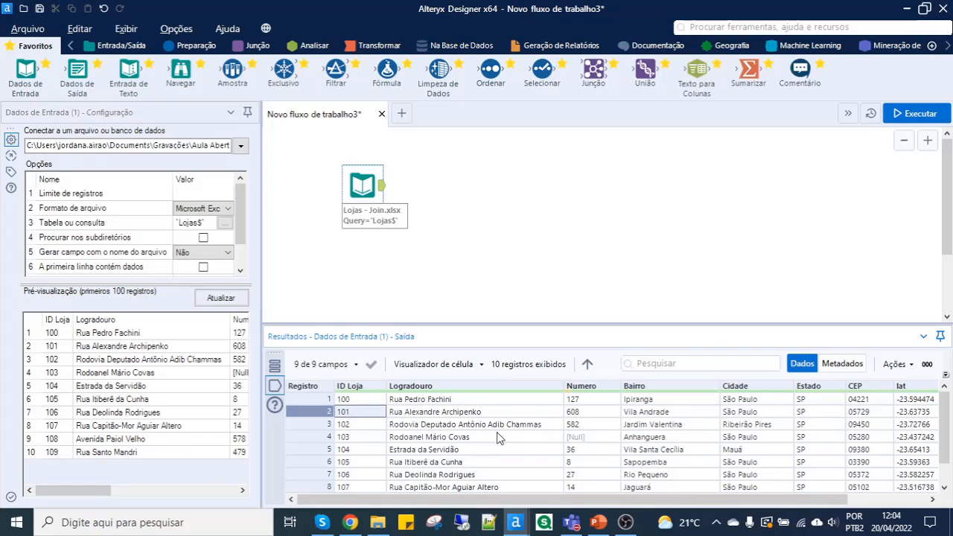
{"action": "left_click_drag", "start_coordinate": [513, 501], "coordinate": [476, 490]}
{"action": "left_click_drag", "start_coordinate": [357, 184], "coordinate": [332, 167]}
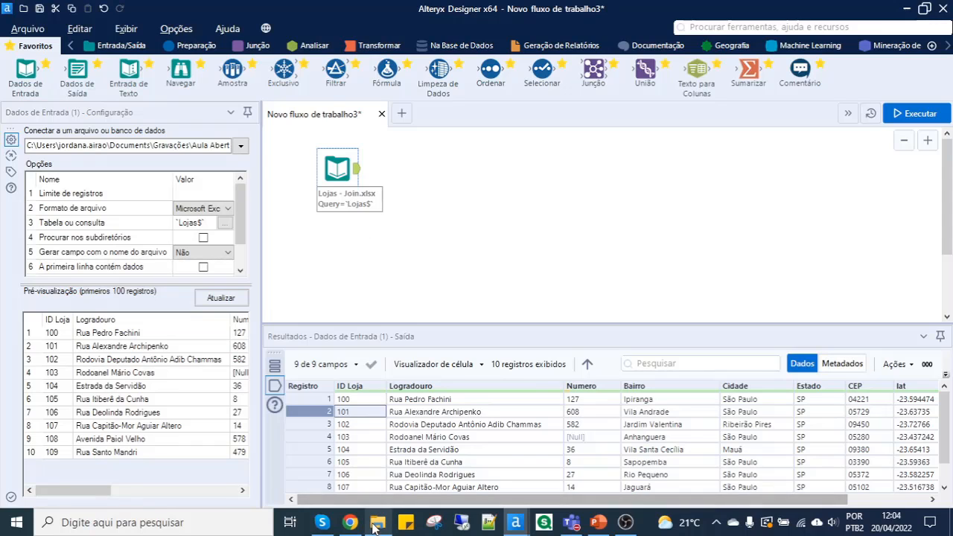
- Switch to File Explorer and examine the set of client files from Clientes - Loja100 to Clientes - Loja109
{"action": "mouse_move", "coordinate": [377, 522]}
{"action": "left_click", "coordinate": [376, 458]}
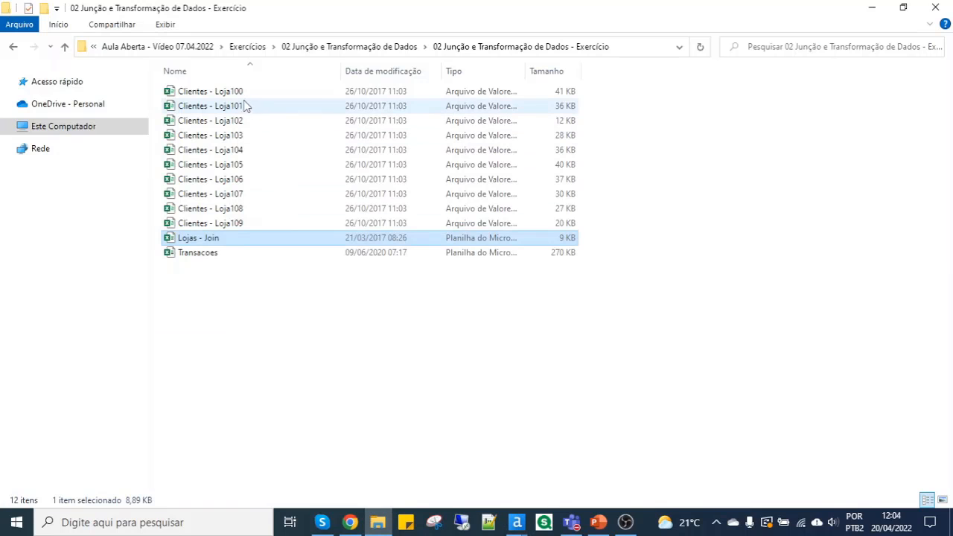
{"action": "left_click", "coordinate": [241, 93]}
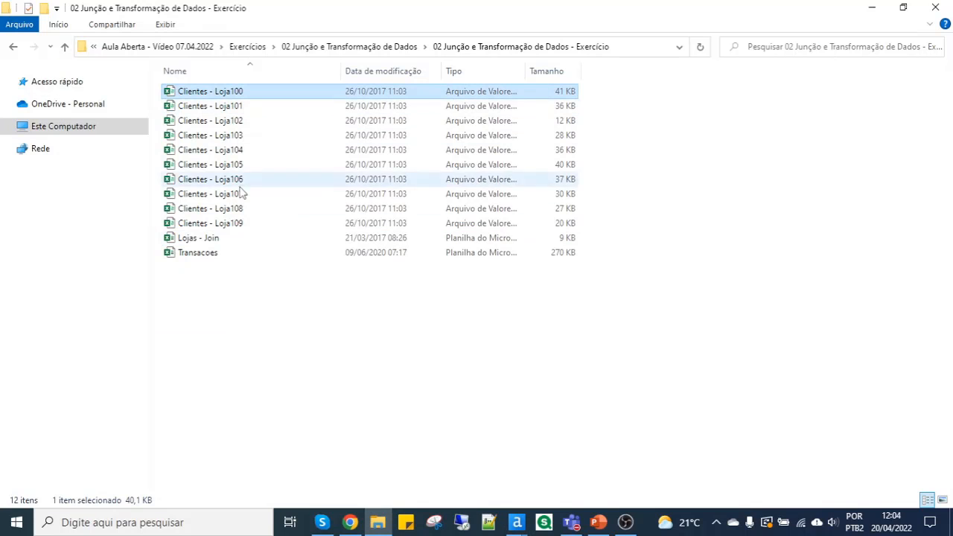
{"action": "left_click", "coordinate": [248, 227], "text": "shift"}
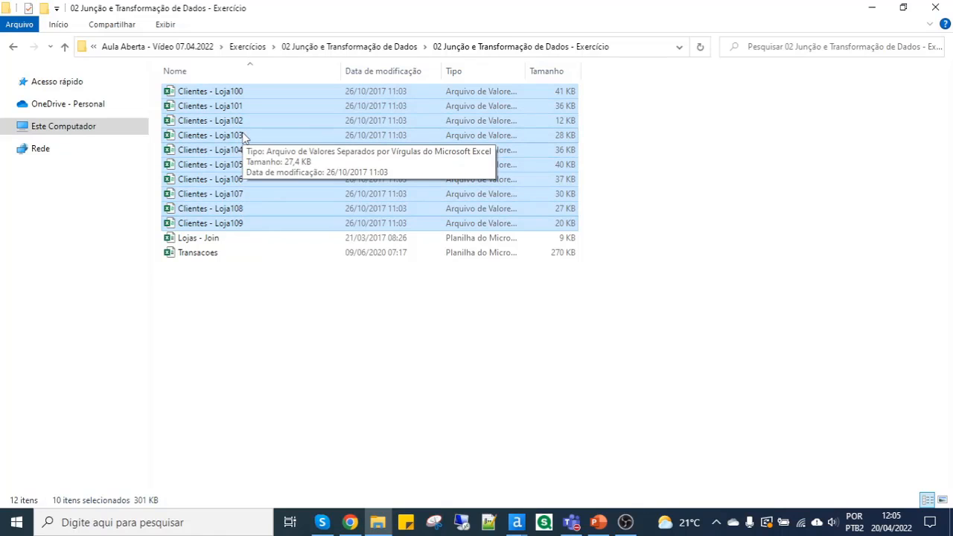
{"action": "left_click", "coordinate": [204, 95]}
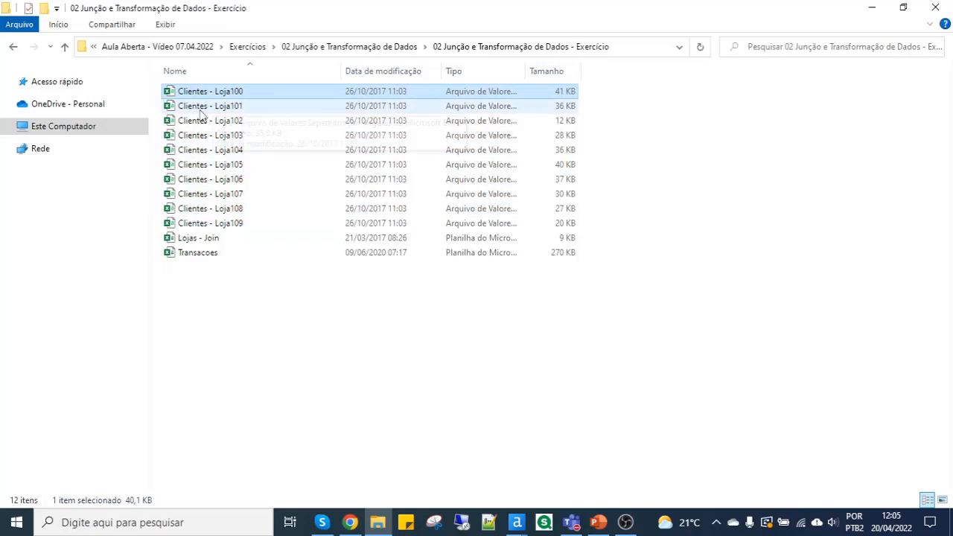
{"action": "left_click", "coordinate": [206, 109]}
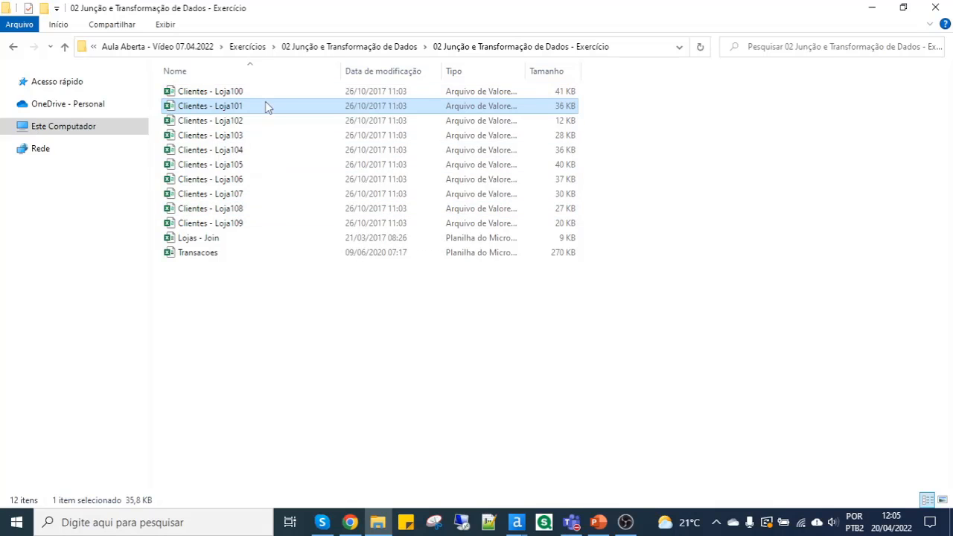
{"action": "left_click", "coordinate": [243, 93]}
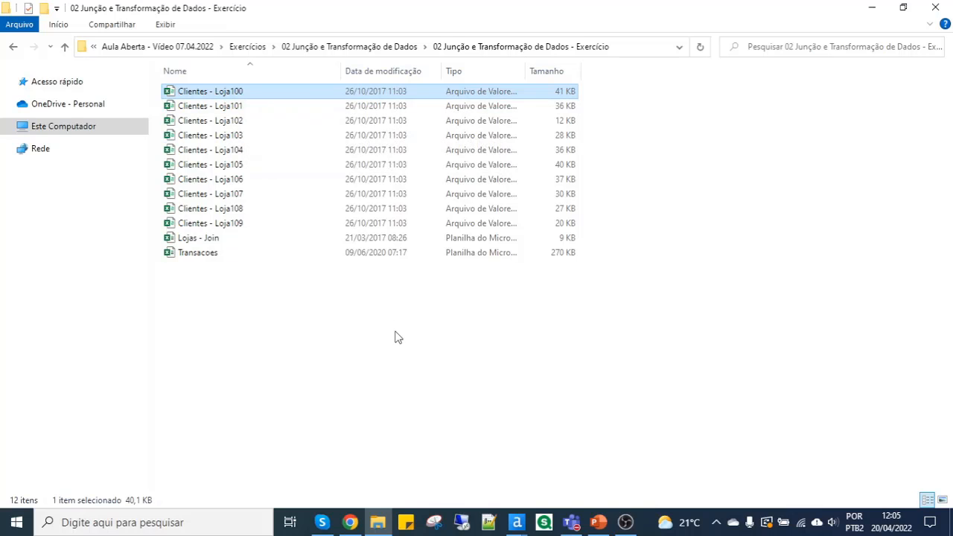
- Place Alteryx beside File Explorer, add Clientes - Loja100 as a data input below Lojas - Join, and check its file path
{"action": "key", "text": "alt+Tab"}
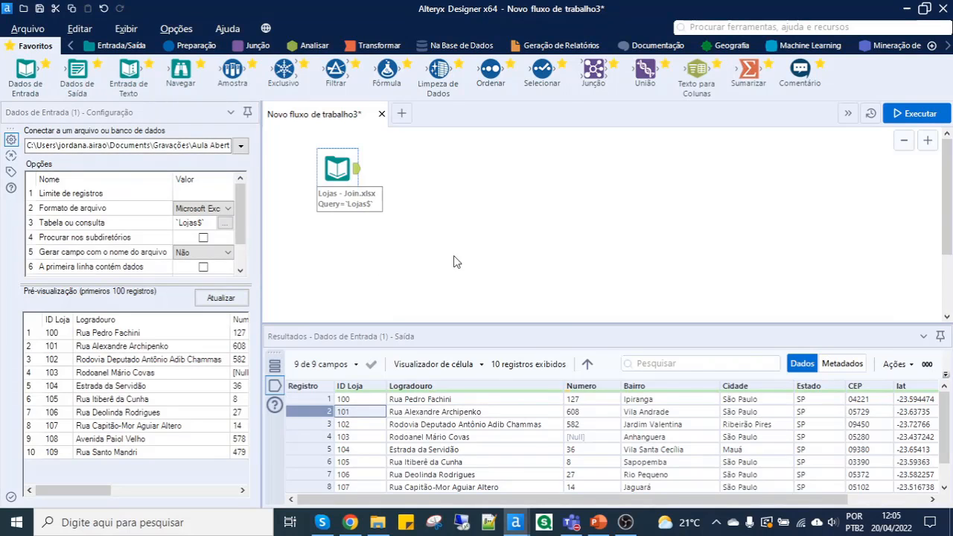
{"action": "key", "text": "super+Right"}
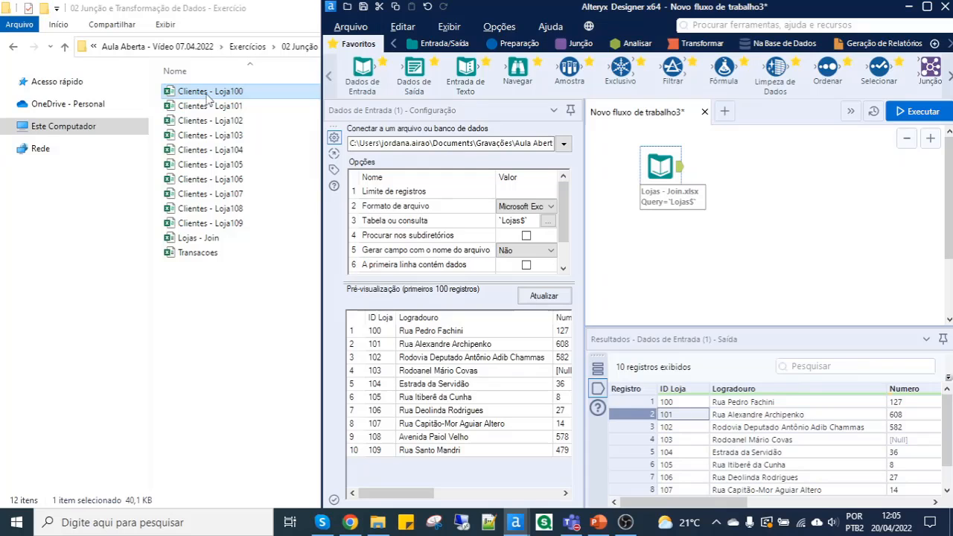
{"action": "left_click_drag", "start_coordinate": [208, 93], "coordinate": [667, 259]}
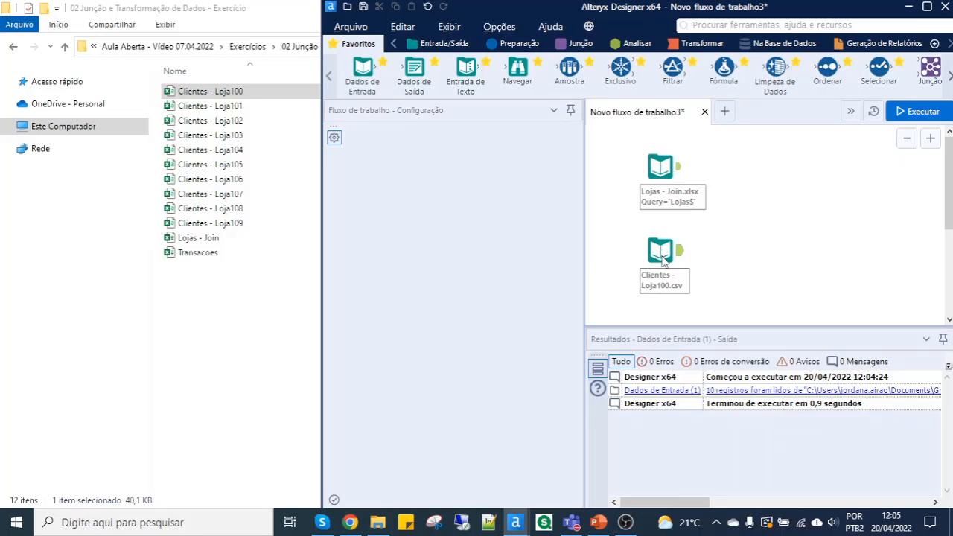
{"action": "left_click", "coordinate": [659, 250]}
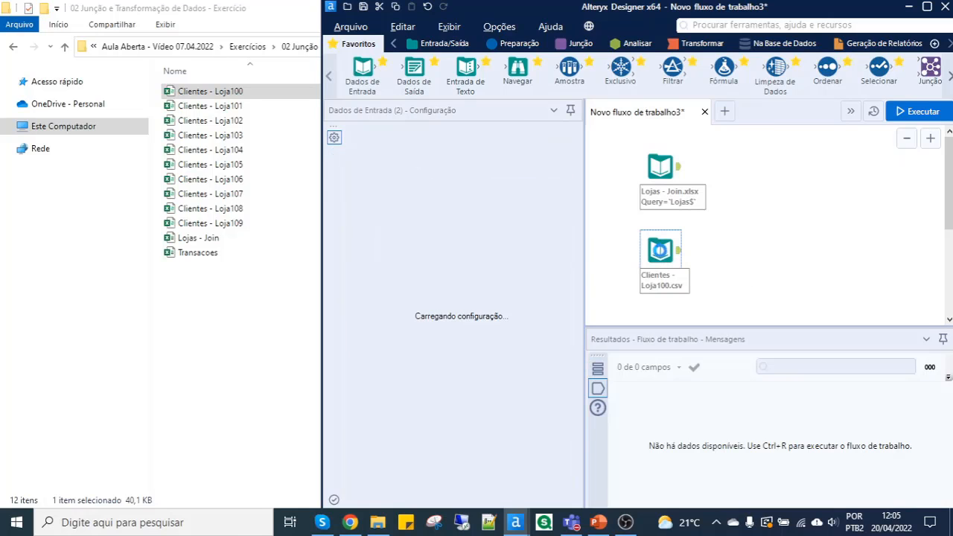
{"action": "left_click_drag", "start_coordinate": [498, 144], "coordinate": [610, 142]}
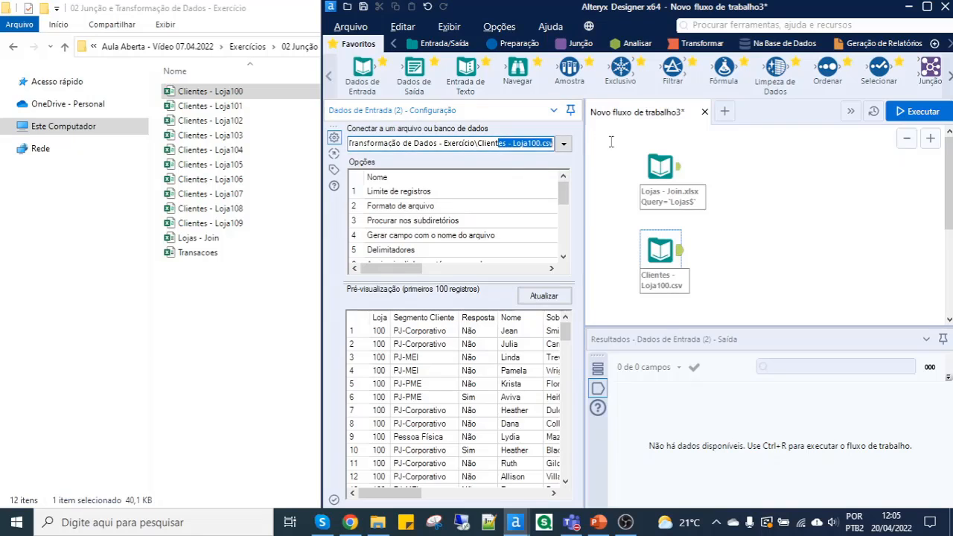
{"action": "left_click", "coordinate": [532, 145]}
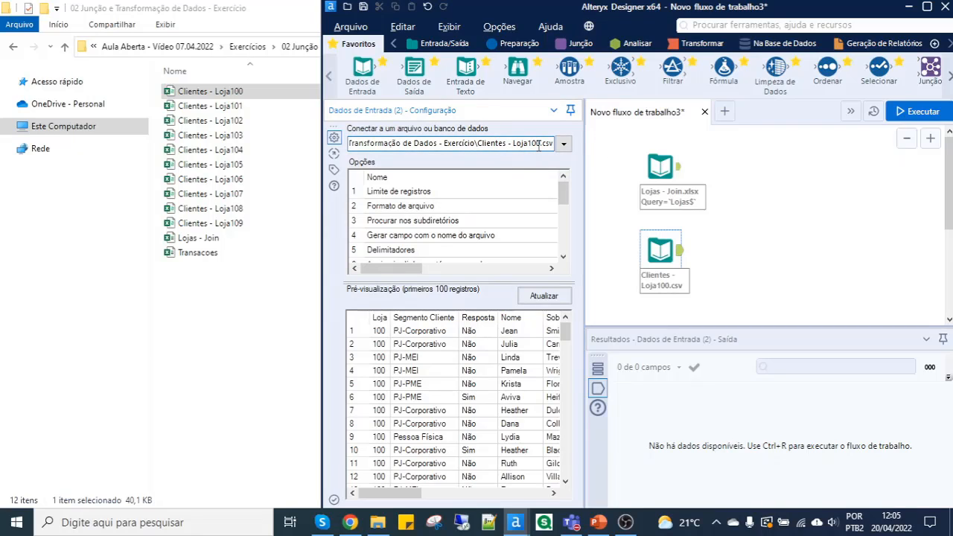
- Run the workflow and examine the Clientes - Loja100 output records in the maximized Alteryx window, especially the Loja column
{"action": "left_click", "coordinate": [898, 112]}
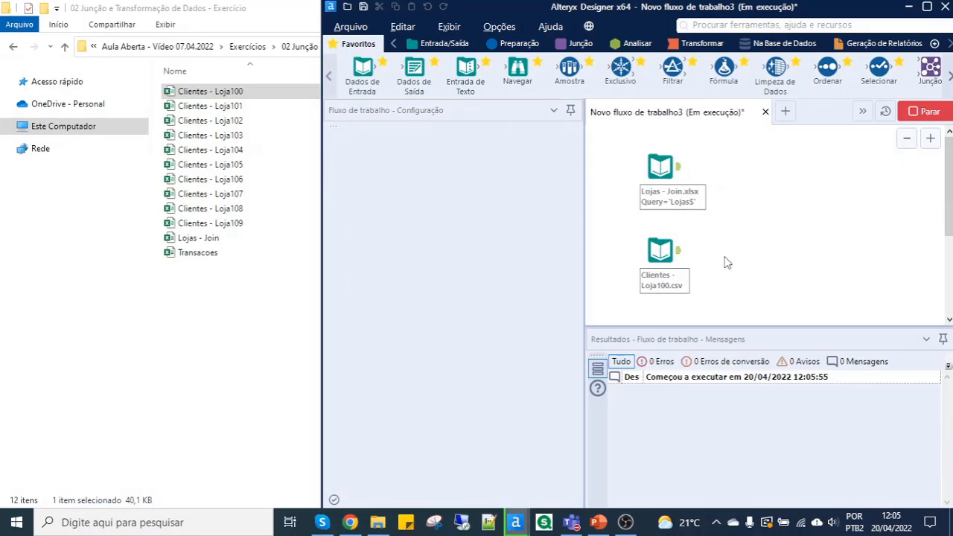
{"action": "left_click", "coordinate": [680, 251]}
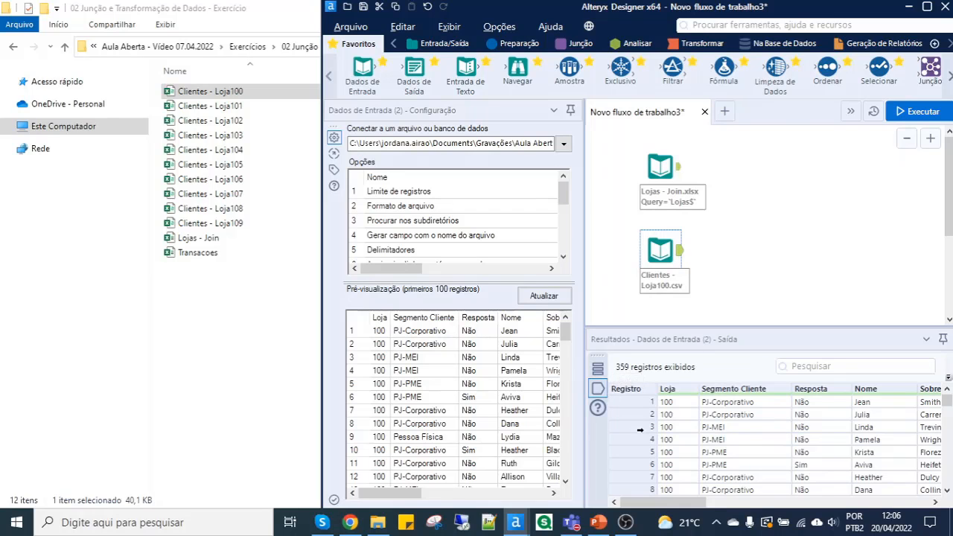
{"action": "left_click", "coordinate": [927, 8]}
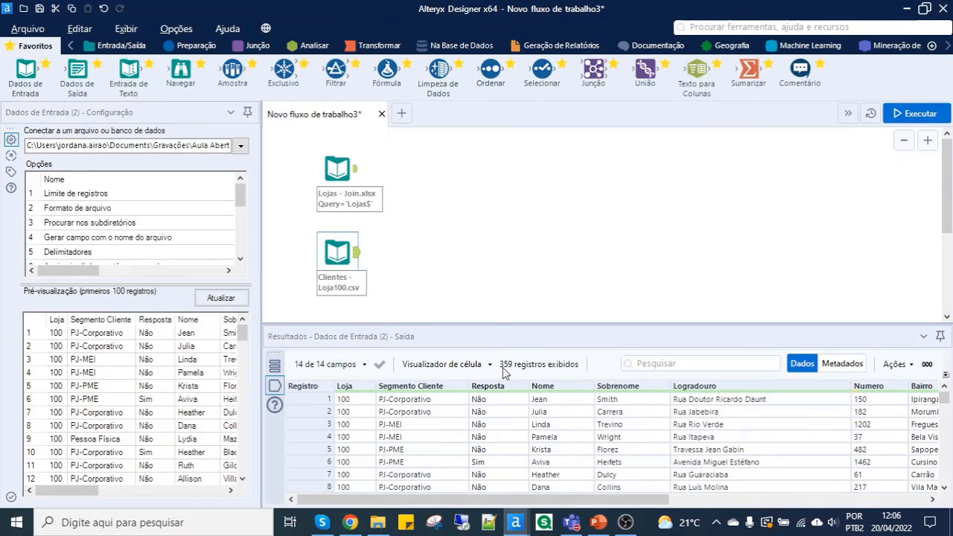
{"action": "scroll", "coordinate": [357, 468], "scroll_direction": "down", "scroll_amount": 13}
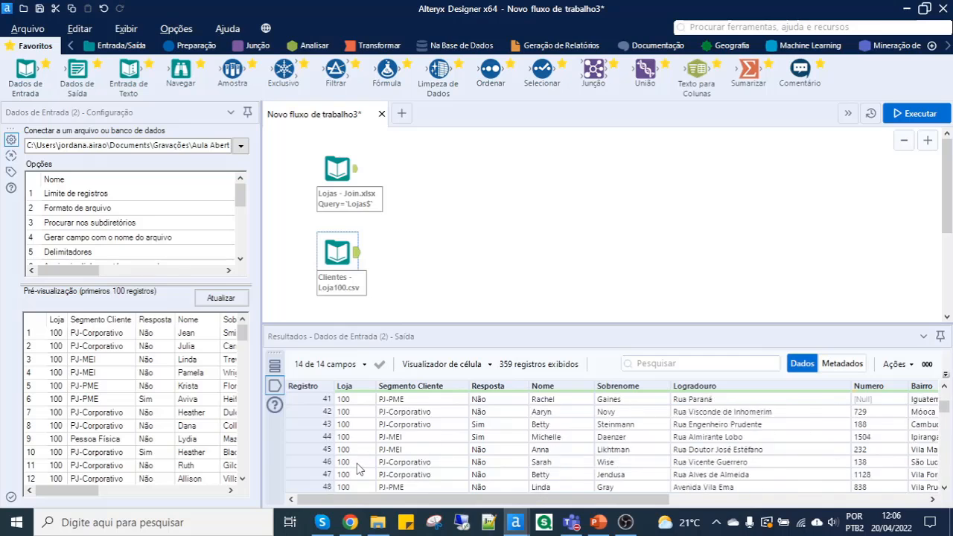
{"action": "scroll", "coordinate": [357, 468], "scroll_direction": "down", "scroll_amount": 3}
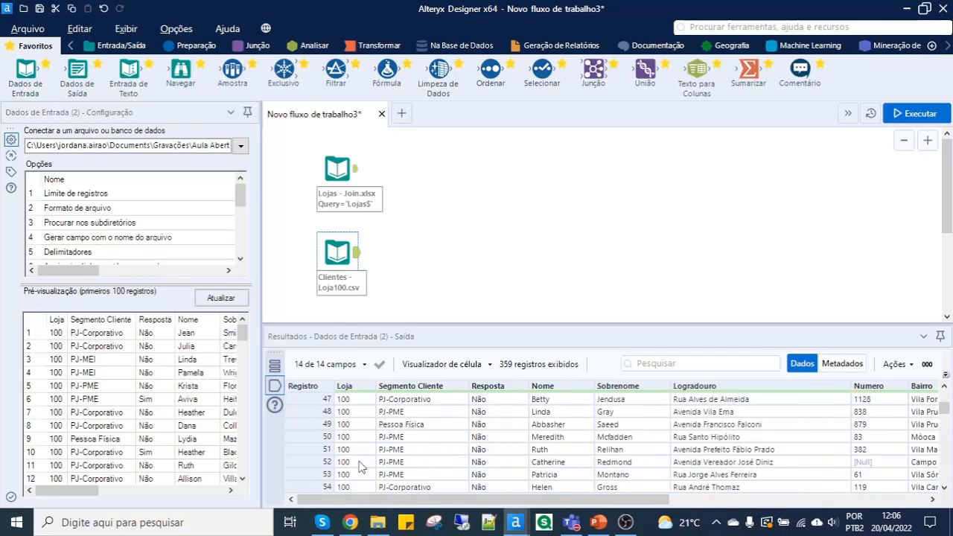
{"action": "scroll", "coordinate": [359, 465], "scroll_direction": "up", "scroll_amount": 15}
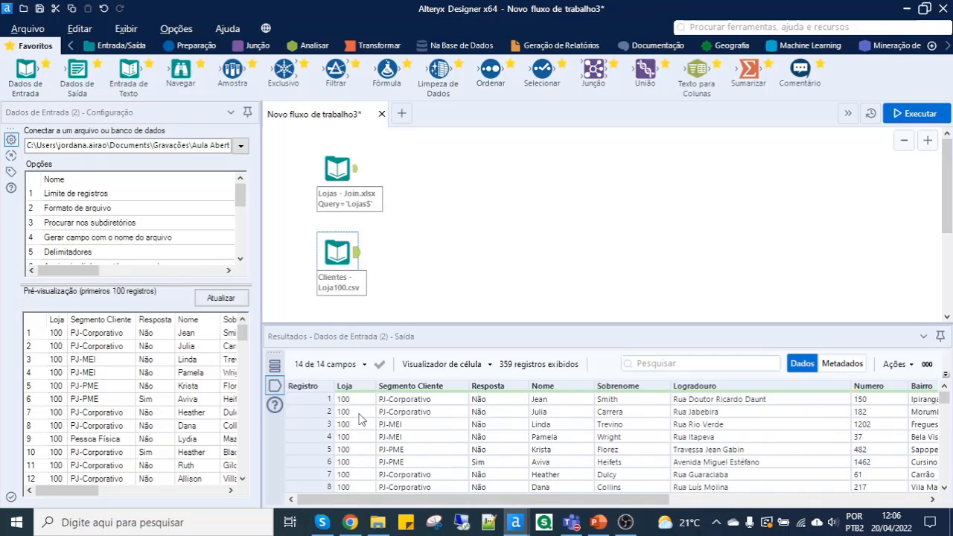
- Replace 100 with the wildcard * in the Clientes input path, giving Clientes - Loja*.csv, and run the workflow to read all client files
{"action": "left_click", "coordinate": [188, 144]}
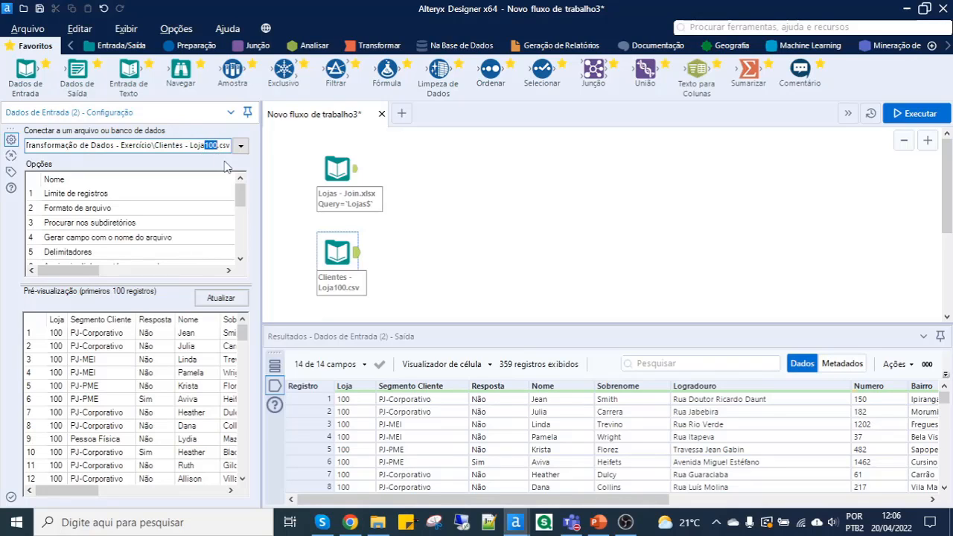
{"action": "type", "text": "*"}
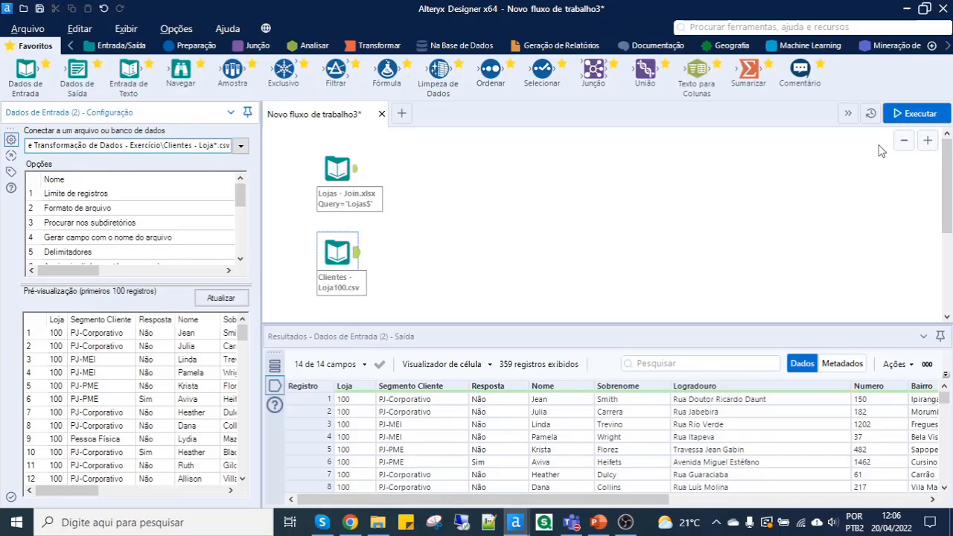
{"action": "left_click", "coordinate": [916, 113]}
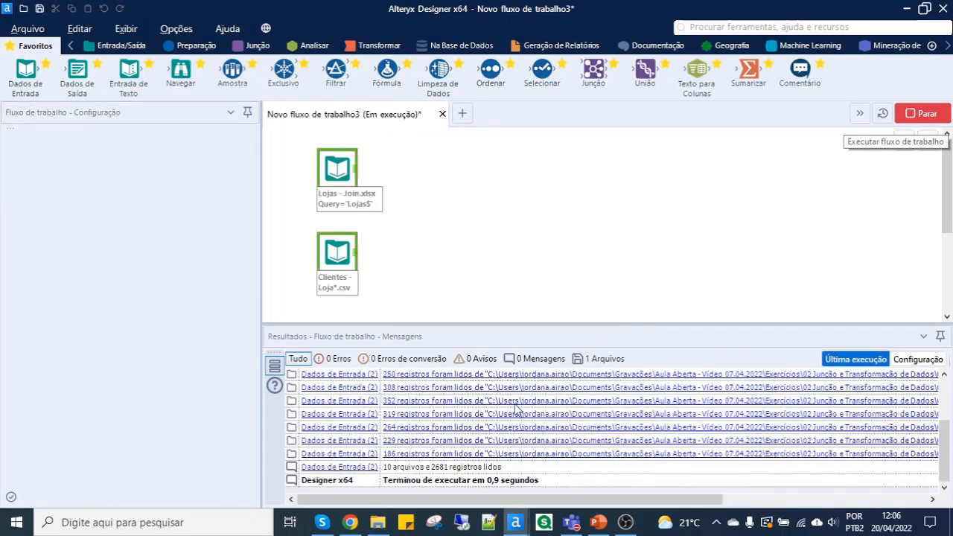
{"action": "left_click", "coordinate": [516, 409]}
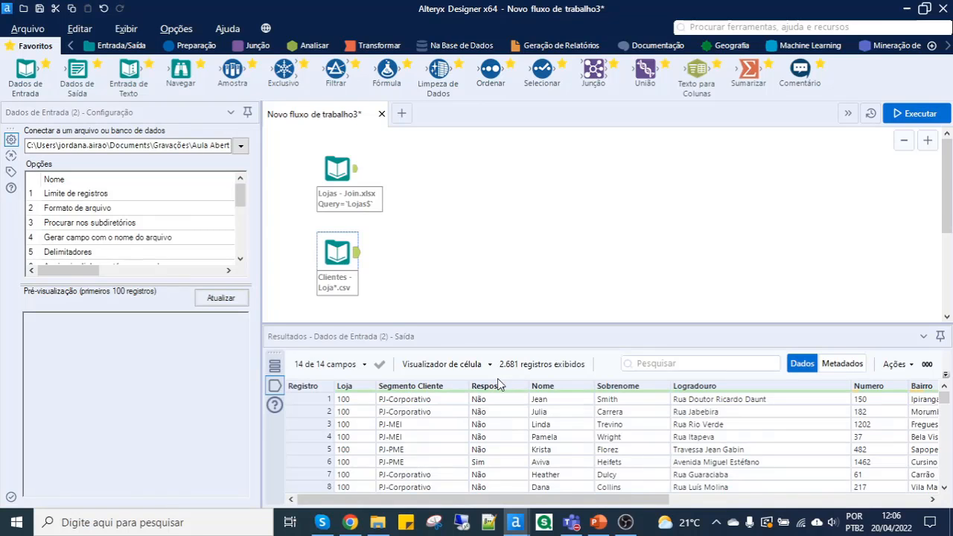
{"action": "key", "text": "alt+Tab"}
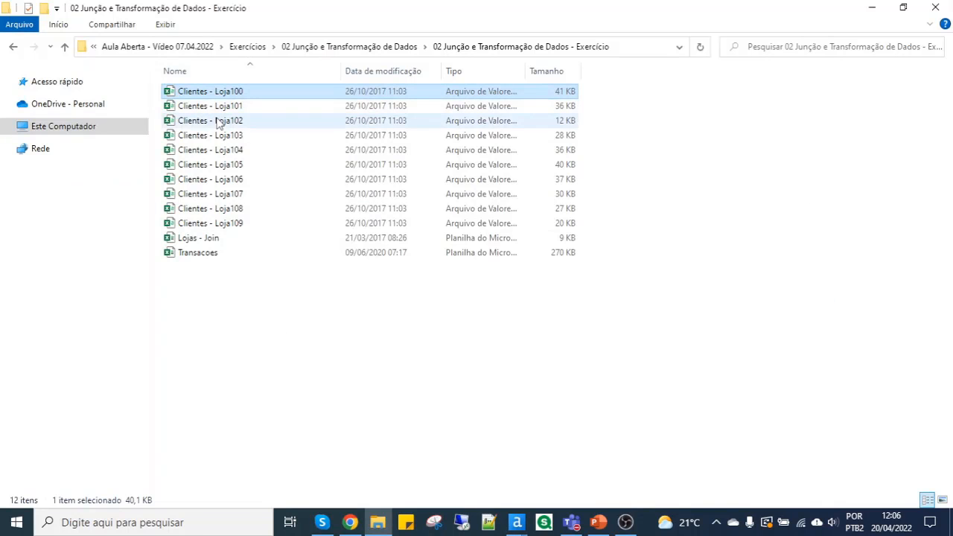
{"action": "key", "text": "alt+Tab"}
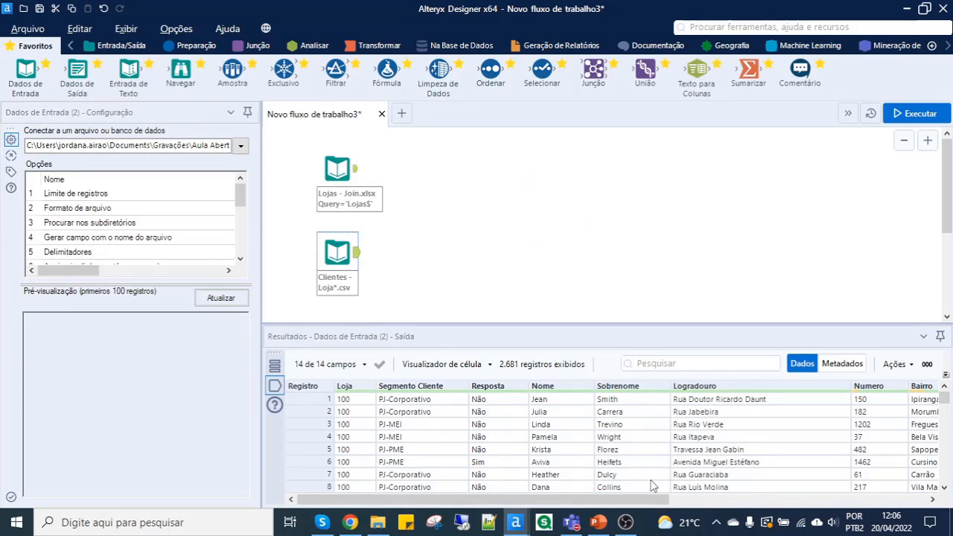
{"action": "left_click_drag", "start_coordinate": [644, 501], "coordinate": [622, 487]}
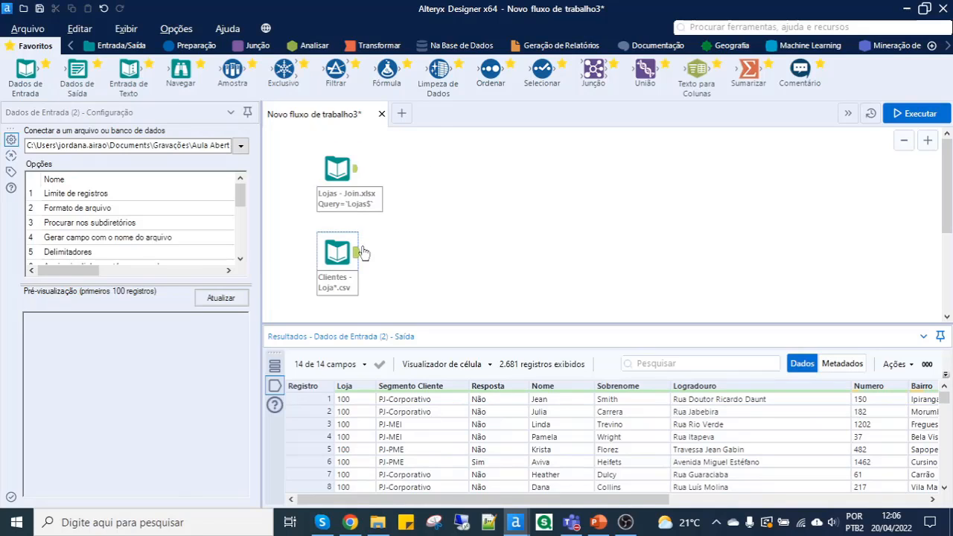
{"action": "left_click", "coordinate": [258, 45]}
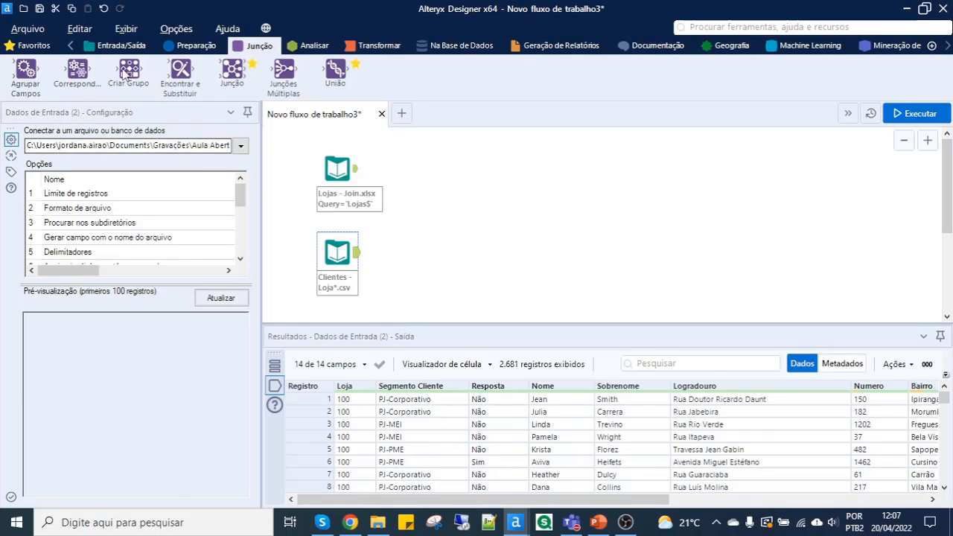
{"action": "left_click", "coordinate": [28, 46]}
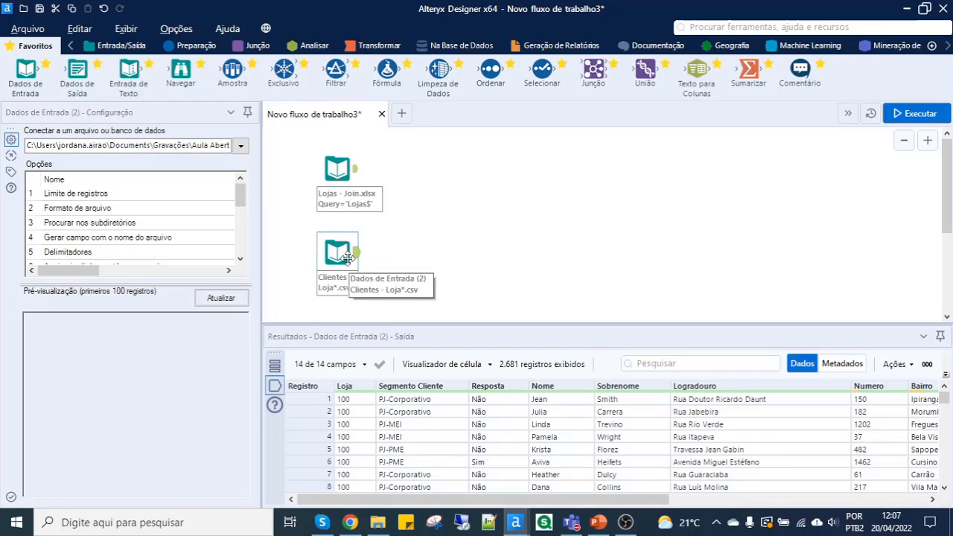
- Connect an Exclusivo tool after the Clientes input, select Loja and IDCliente as its unique-value columns, and run the workflow
{"action": "mouse_move", "coordinate": [283, 76]}
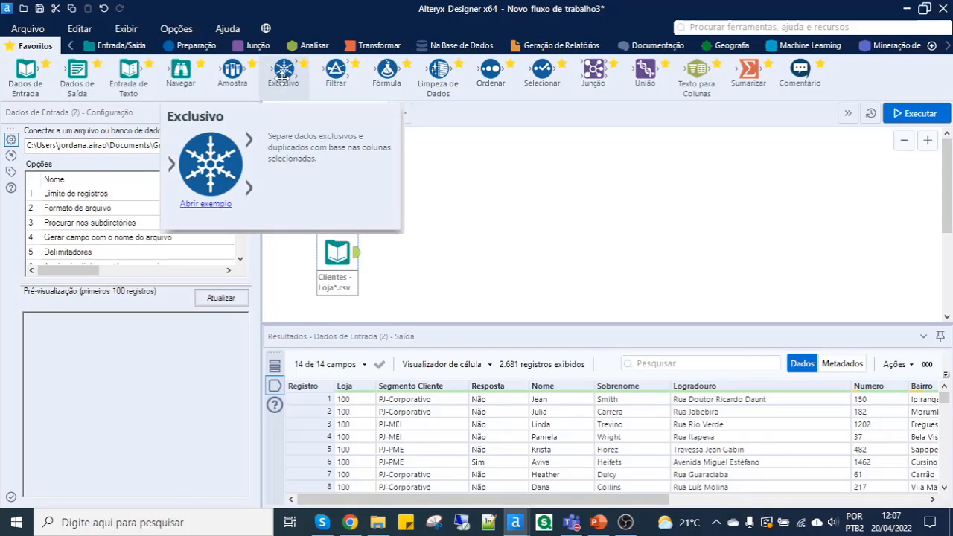
{"action": "left_click_drag", "start_coordinate": [283, 76], "coordinate": [421, 254]}
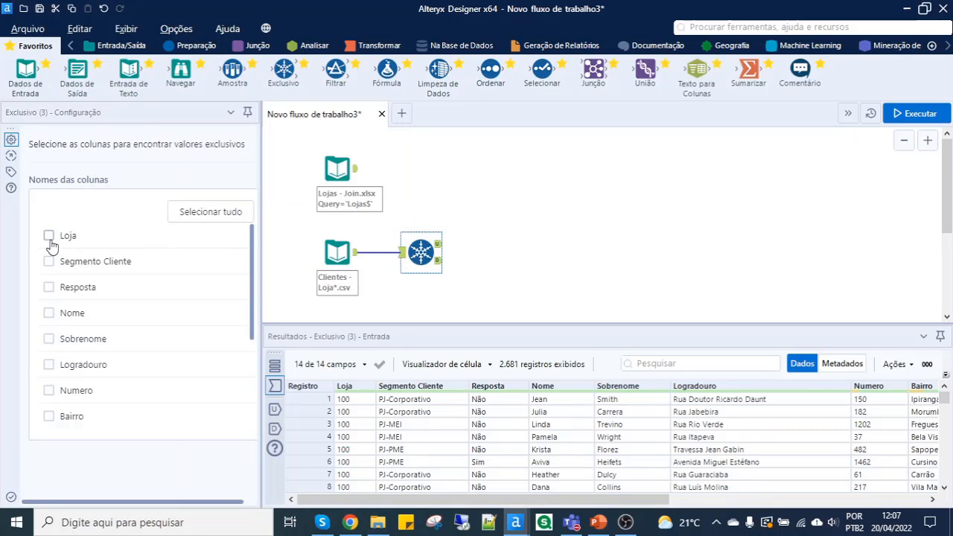
{"action": "left_click_drag", "start_coordinate": [261, 249], "coordinate": [340, 253]}
{"action": "left_click", "coordinate": [52, 238]}
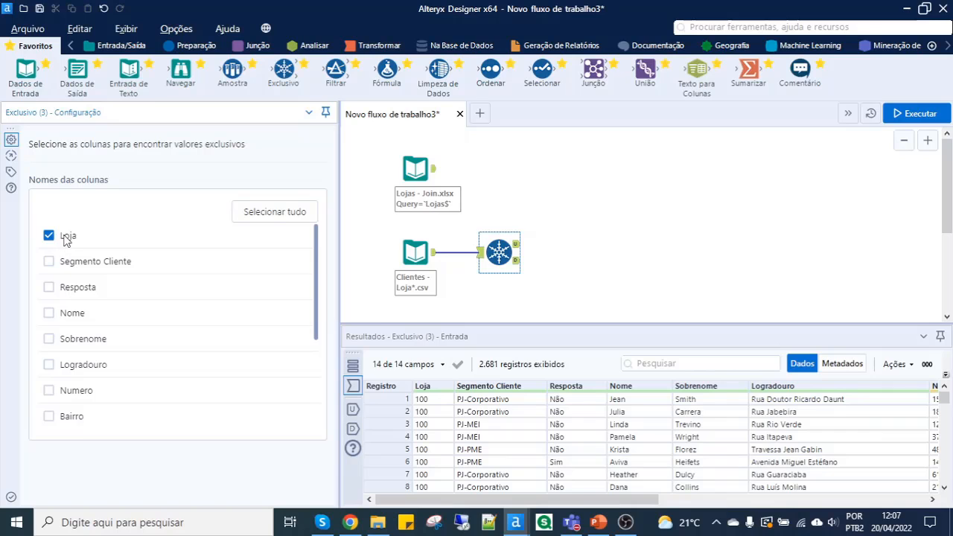
{"action": "scroll", "coordinate": [74, 294], "scroll_direction": "down", "scroll_amount": 2}
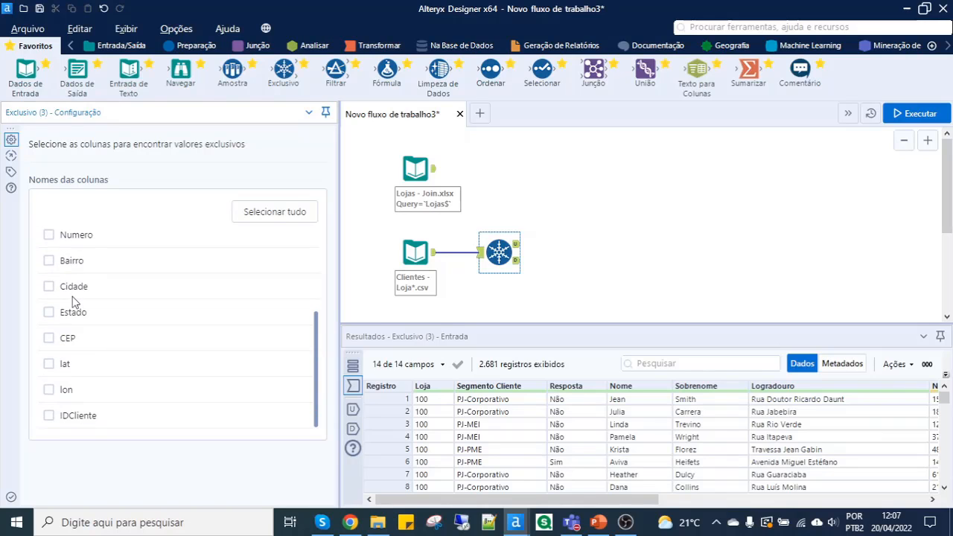
{"action": "left_click", "coordinate": [48, 418]}
{"action": "scroll", "coordinate": [204, 347], "scroll_direction": "up", "scroll_amount": 2}
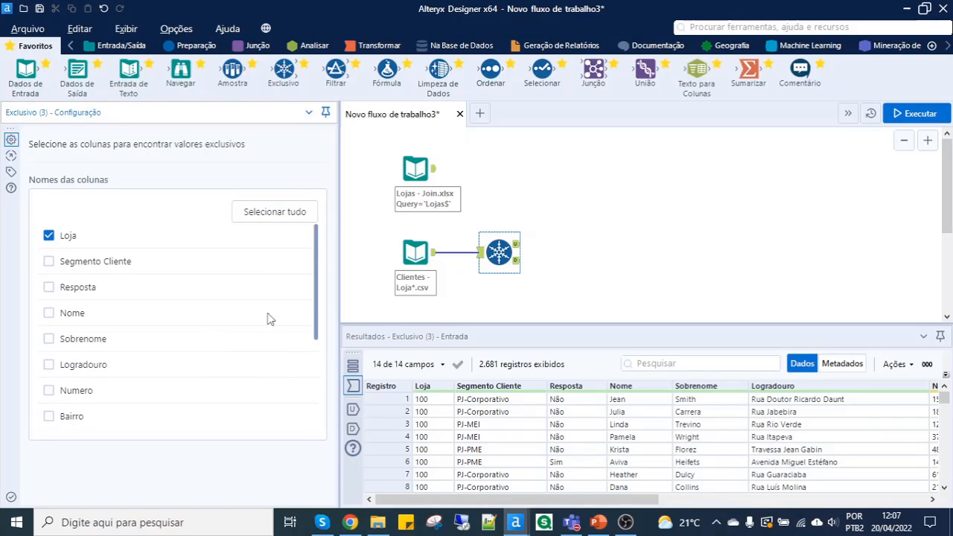
{"action": "left_click", "coordinate": [911, 113]}
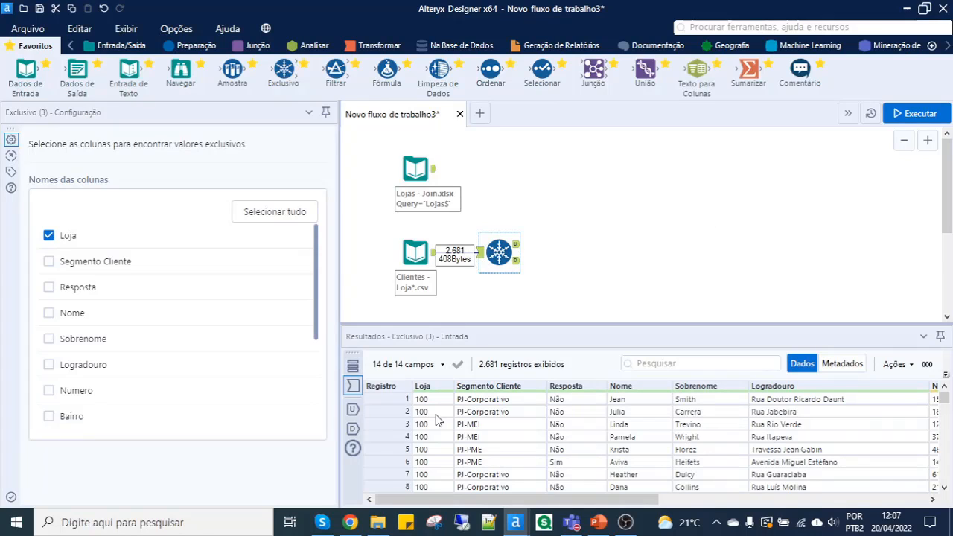
- Examine the unique and duplicate outputs of the Exclusivo tool, checking the Loja and IDCliente values of the duplicate records
{"action": "left_click", "coordinate": [519, 248]}
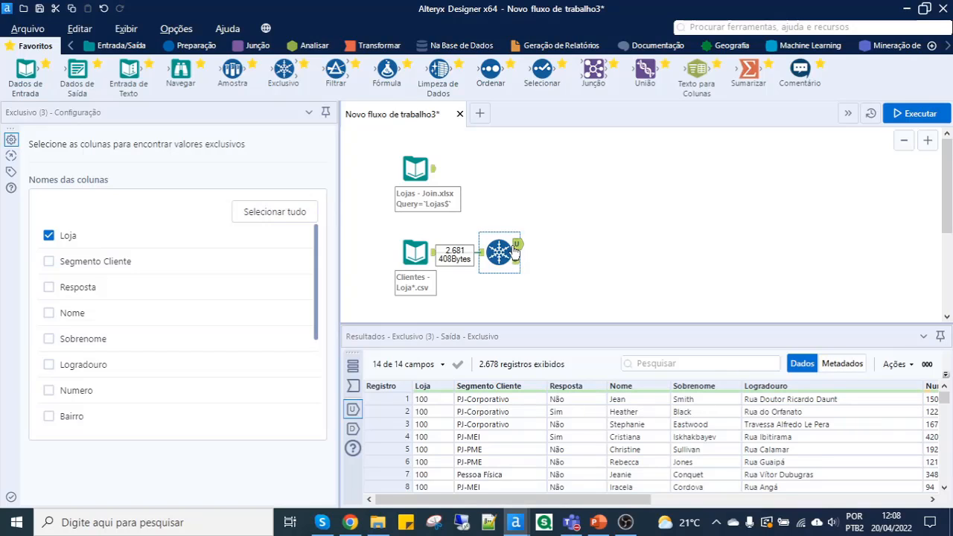
{"action": "left_click", "coordinate": [516, 264]}
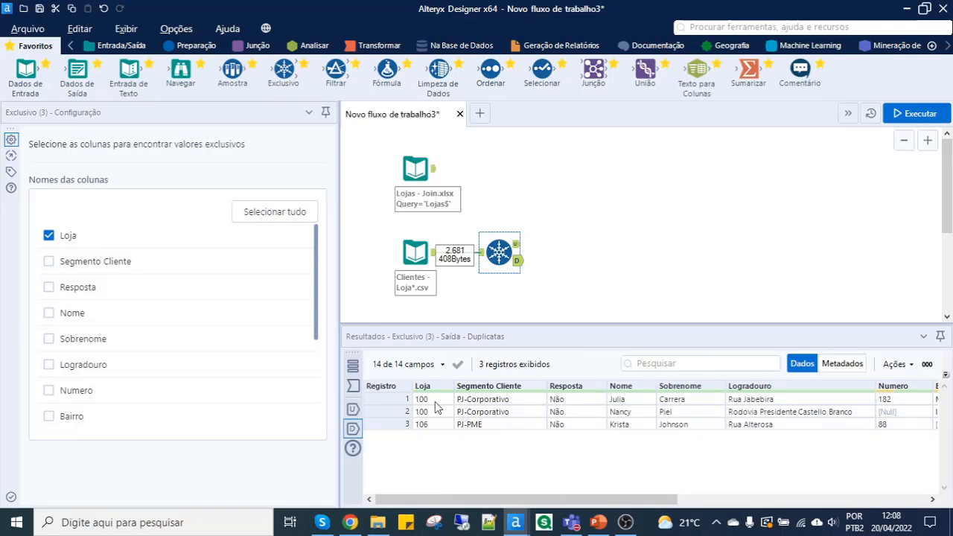
{"action": "left_click_drag", "start_coordinate": [435, 400], "coordinate": [434, 424]}
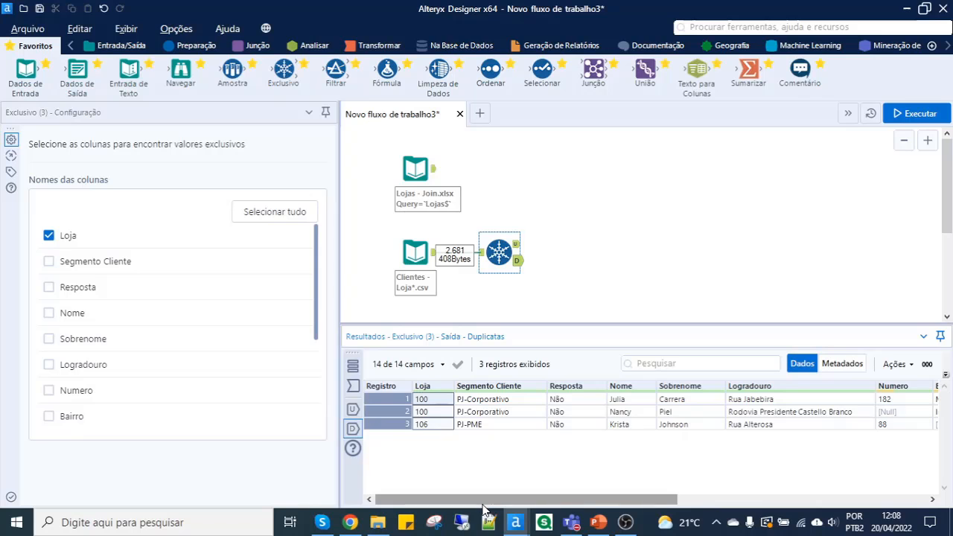
{"action": "left_click_drag", "start_coordinate": [482, 502], "coordinate": [733, 503]}
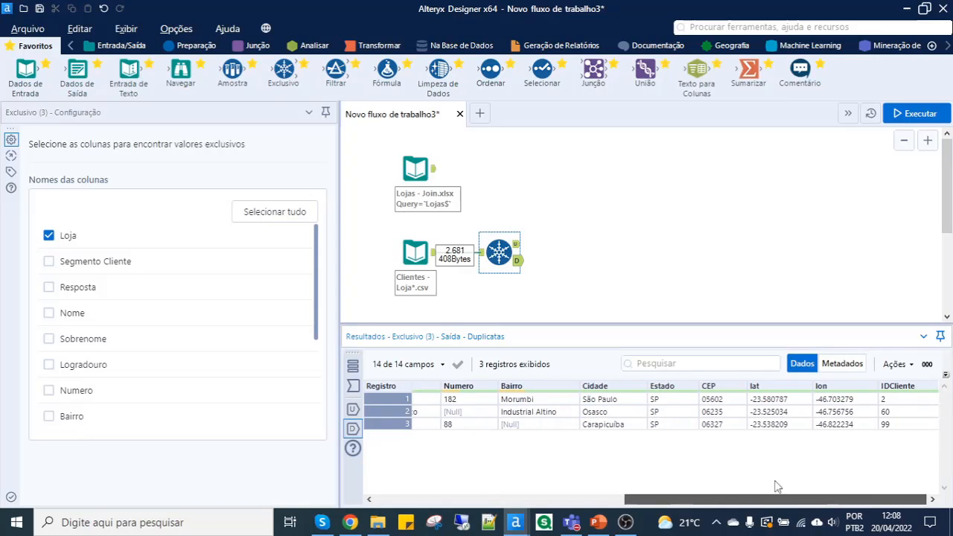
{"action": "left_click_drag", "start_coordinate": [882, 403], "coordinate": [889, 428]}
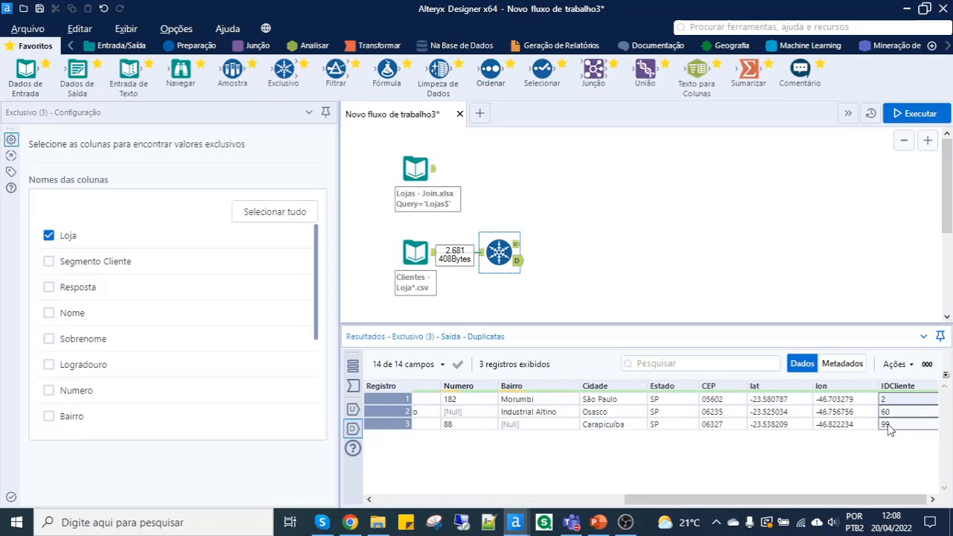
- Examine the metadata of the Exclusivo tool's unique output, checking the type, size and origin of every field against the data view
{"action": "left_click", "coordinate": [517, 246]}
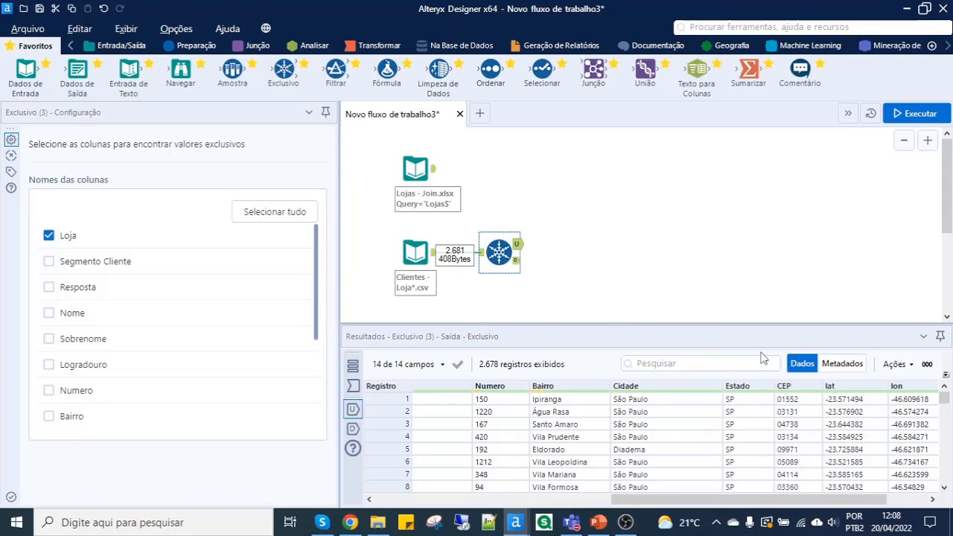
{"action": "left_click", "coordinate": [831, 365]}
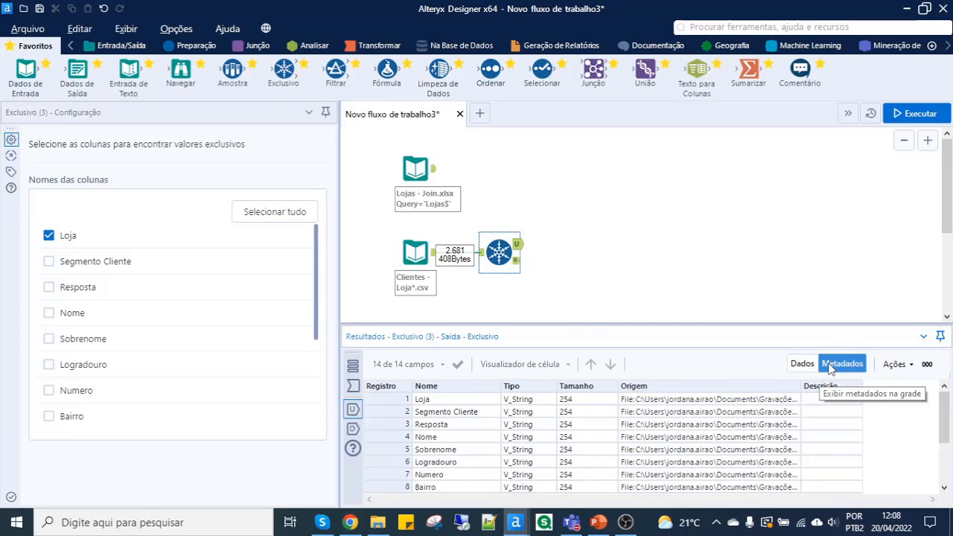
{"action": "left_click_drag", "start_coordinate": [623, 323], "coordinate": [622, 316]}
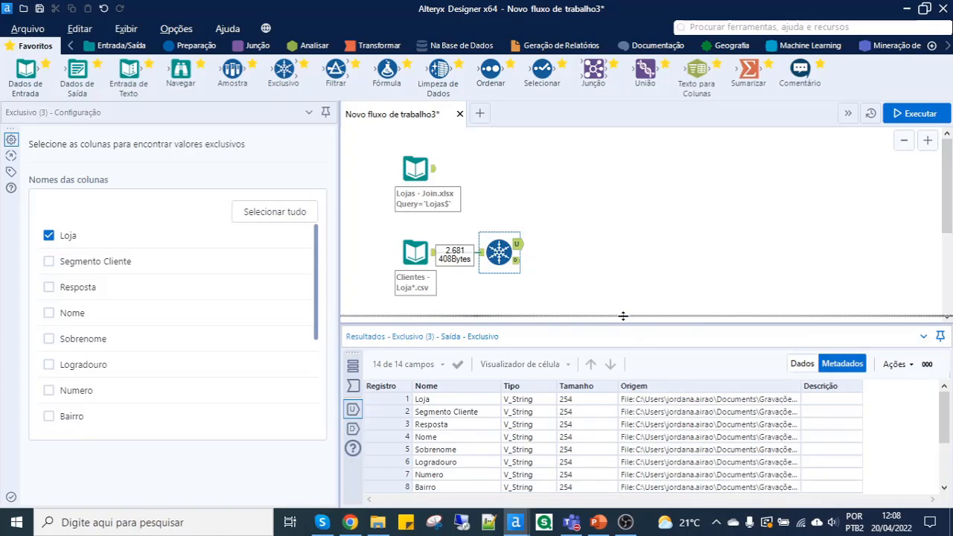
{"action": "left_click", "coordinate": [799, 357]}
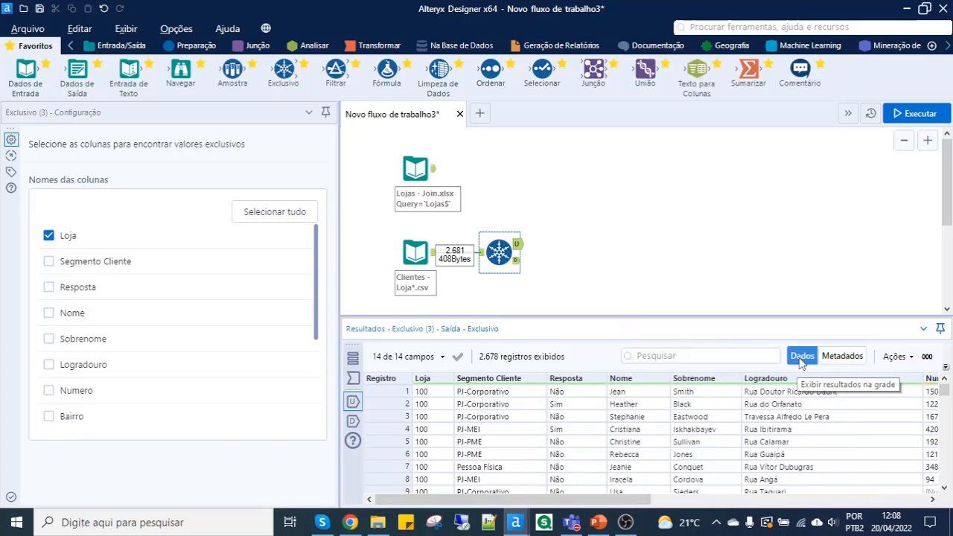
{"action": "left_click", "coordinate": [833, 360]}
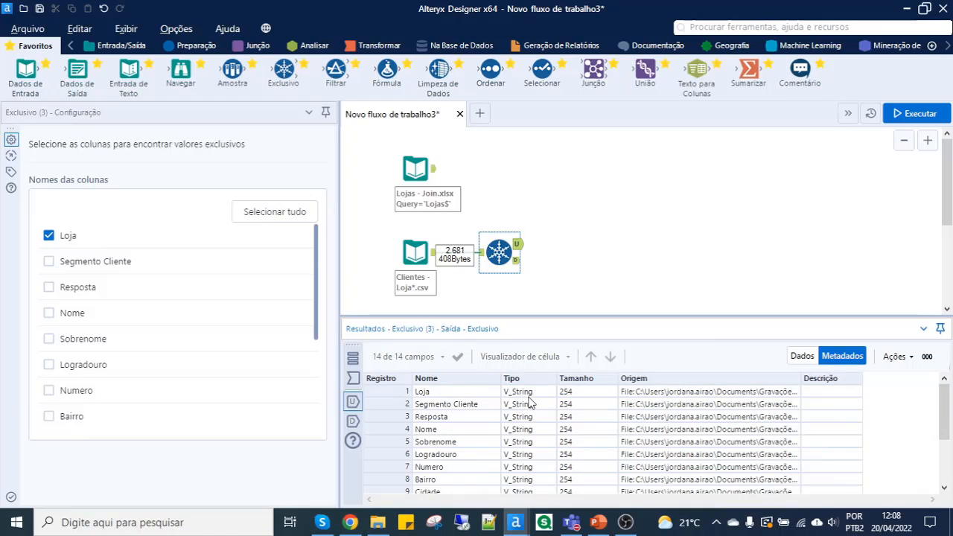
{"action": "scroll", "coordinate": [529, 402], "scroll_direction": "down", "scroll_amount": 2}
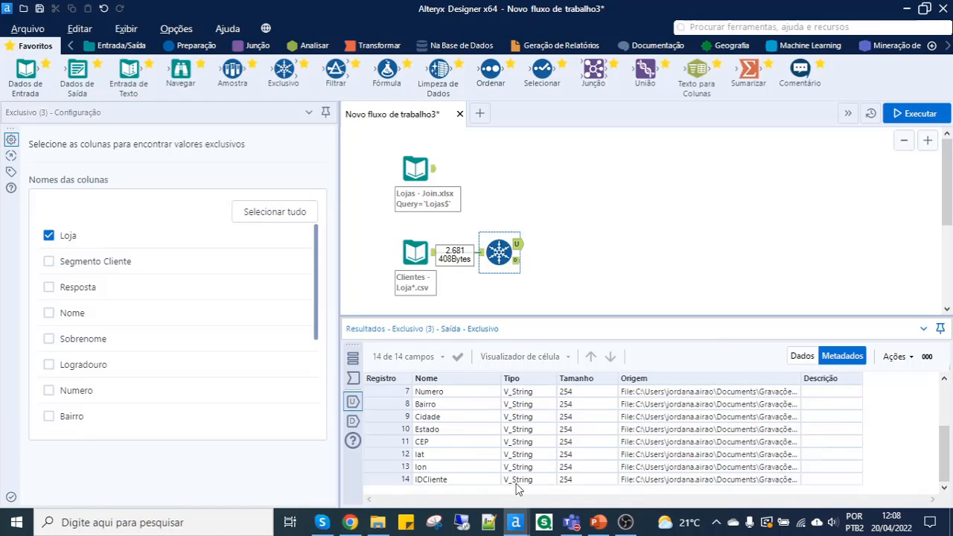
{"action": "scroll", "coordinate": [517, 482], "scroll_direction": "up", "scroll_amount": 2}
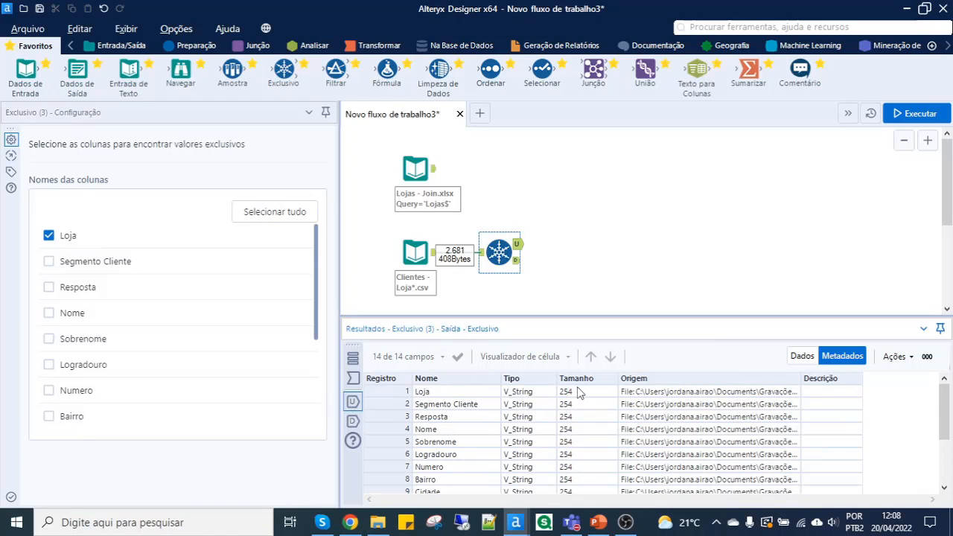
{"action": "scroll", "coordinate": [575, 426], "scroll_direction": "down", "scroll_amount": 2}
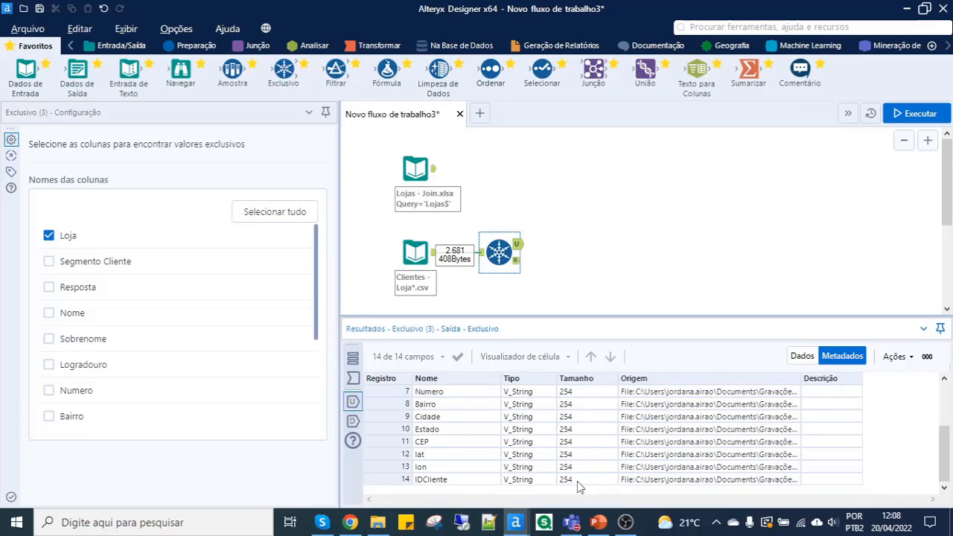
{"action": "scroll", "coordinate": [580, 469], "scroll_direction": "up", "scroll_amount": 2}
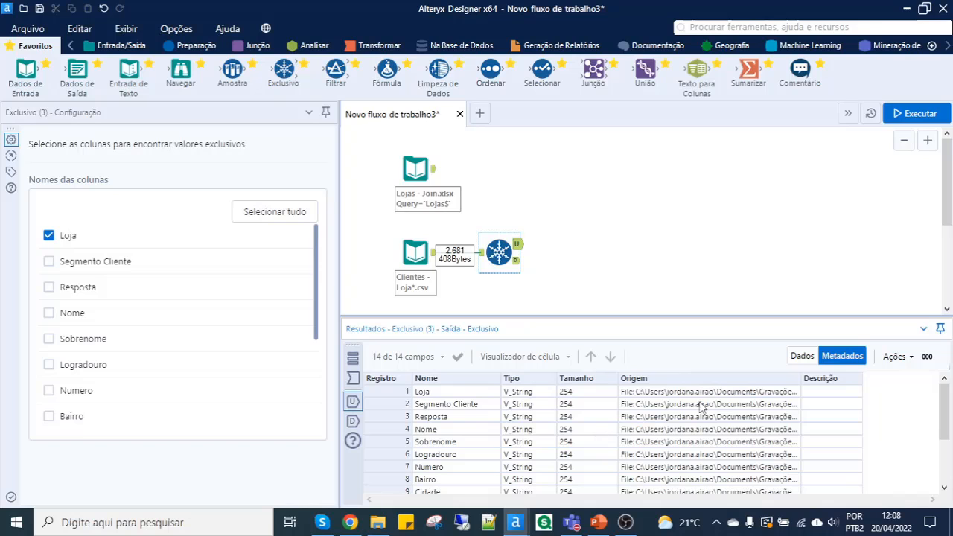
{"action": "left_click", "coordinate": [795, 359]}
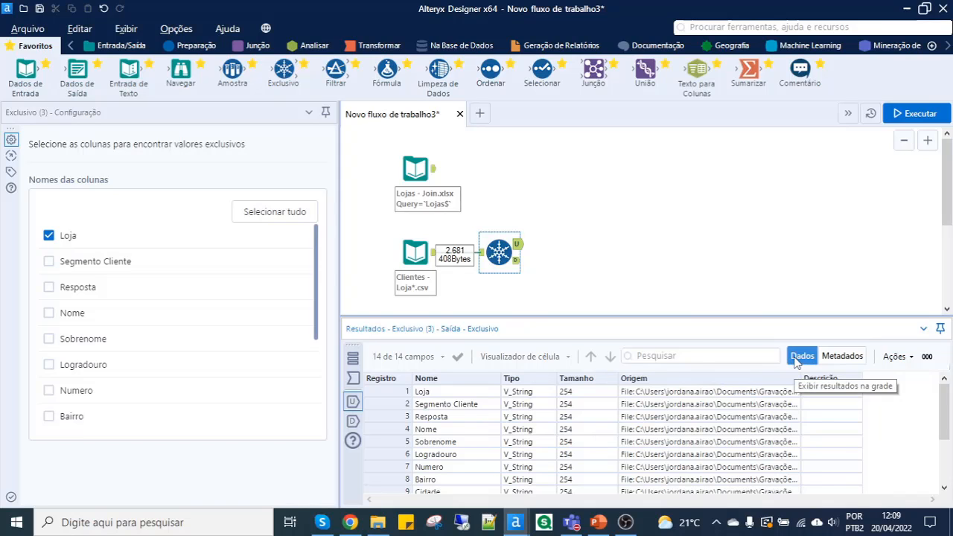
{"action": "left_click", "coordinate": [839, 356]}
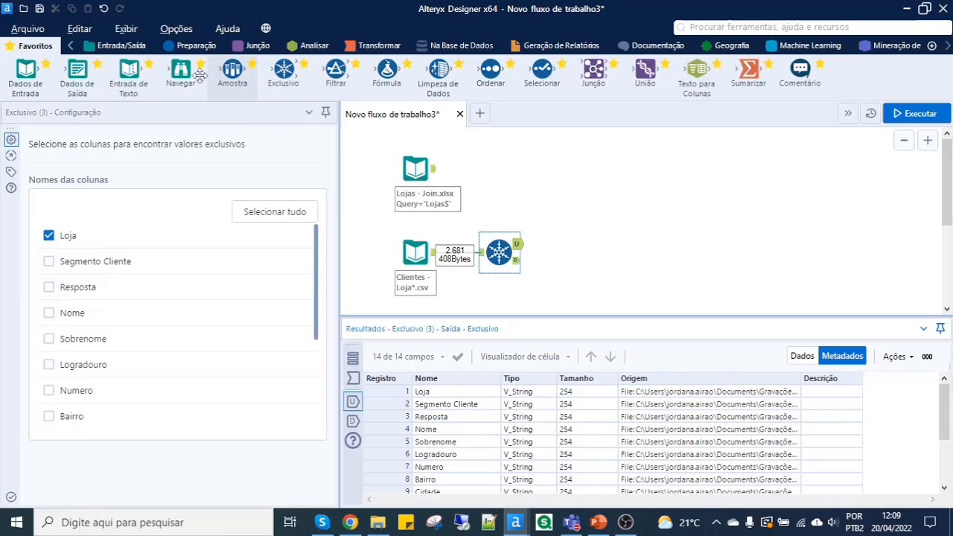
- Connect a Campo Automático tool to the Exclusivo unique output, exclude Loja and IDCliente from its fields, run the workflow, and space the tool further away
{"action": "left_click", "coordinate": [184, 49]}
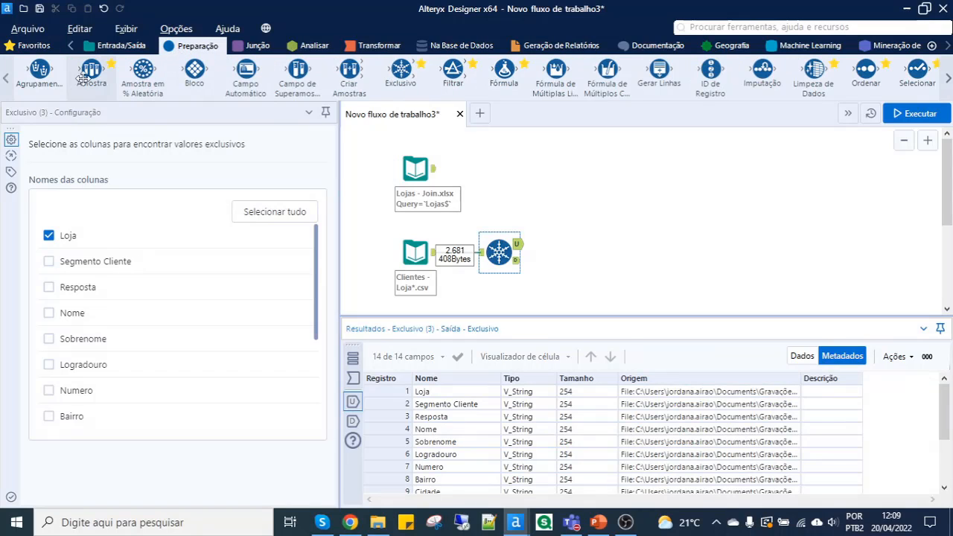
{"action": "left_click_drag", "start_coordinate": [241, 83], "coordinate": [567, 244]}
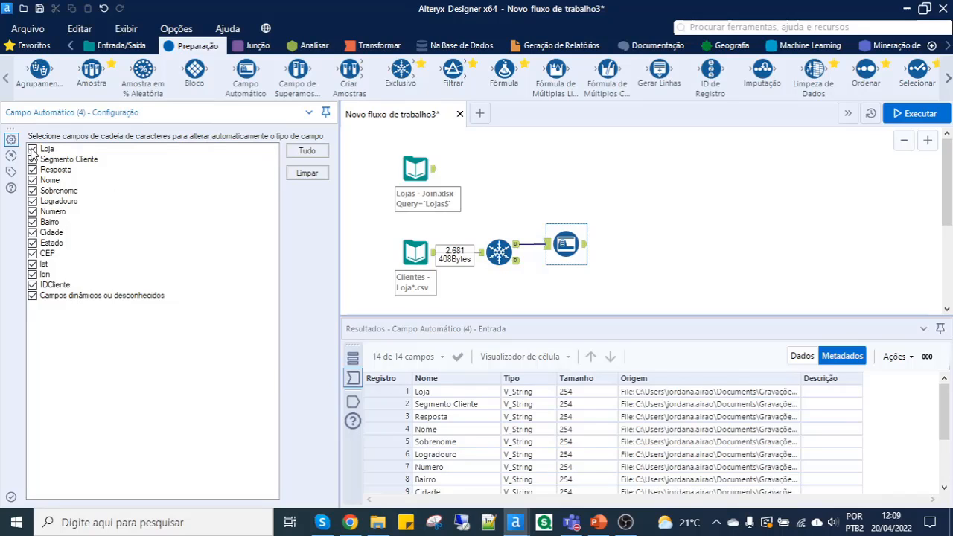
{"action": "left_click", "coordinate": [32, 150]}
{"action": "left_click", "coordinate": [33, 285]}
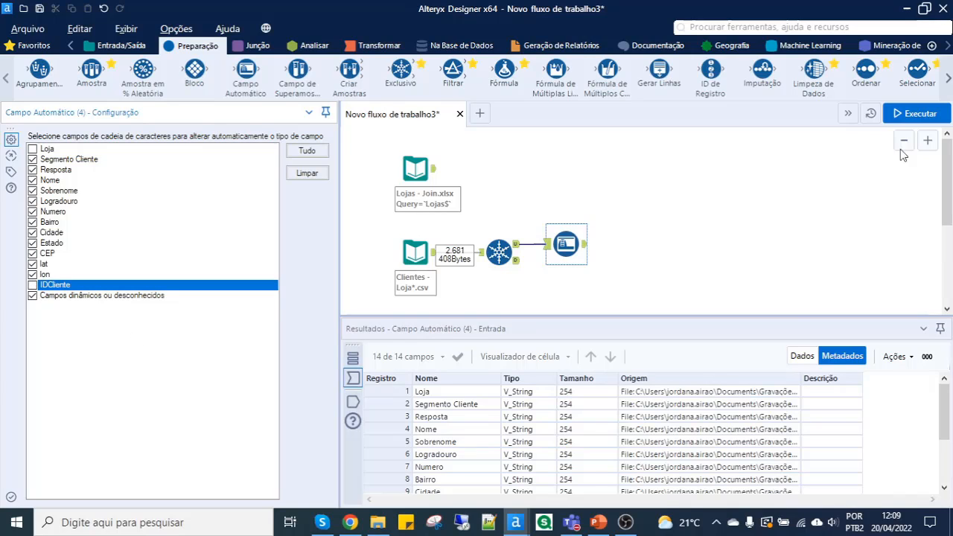
{"action": "left_click", "coordinate": [919, 114]}
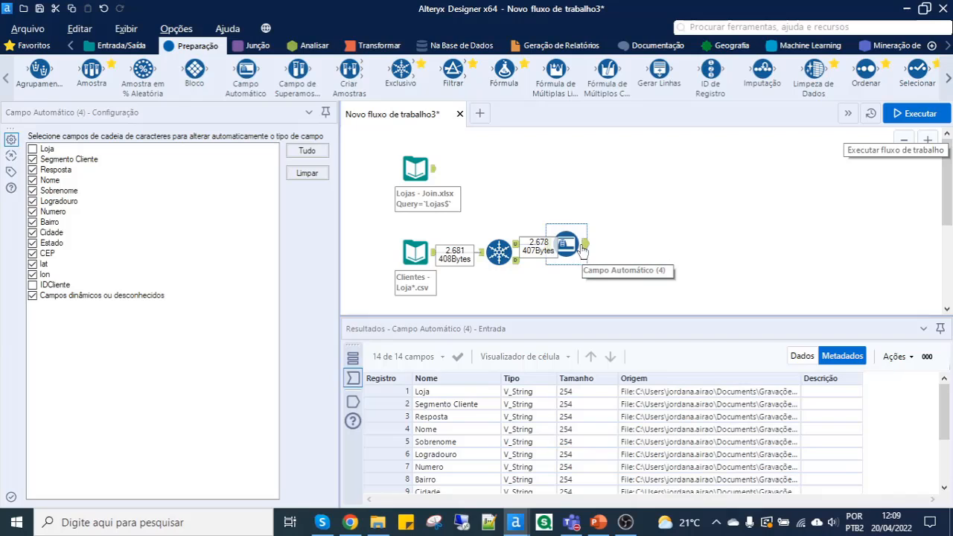
{"action": "left_click_drag", "start_coordinate": [565, 243], "coordinate": [614, 248]}
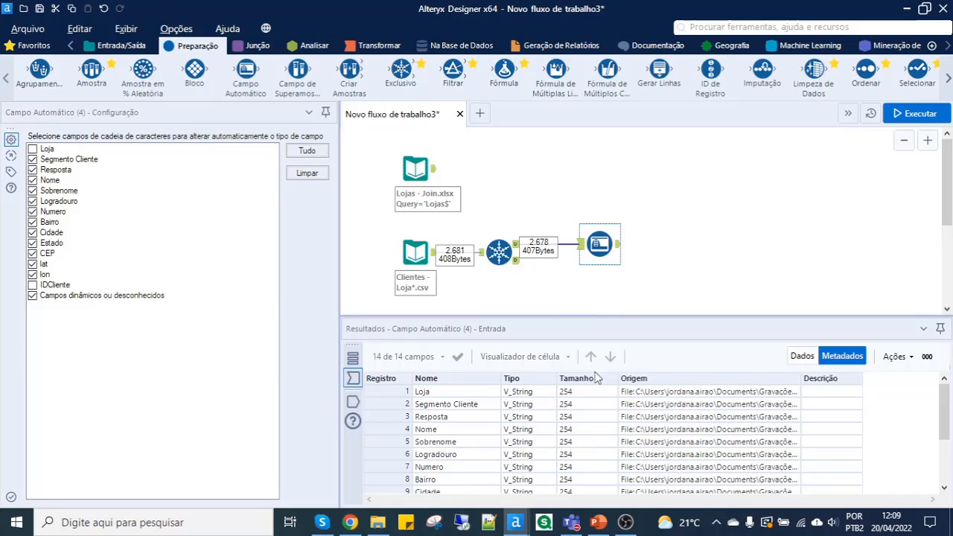
- Examine the Campo Automático output metadata, comparing the type and size of Loja with those of Segmento Cliente and Resposta
{"action": "left_click", "coordinate": [618, 246]}
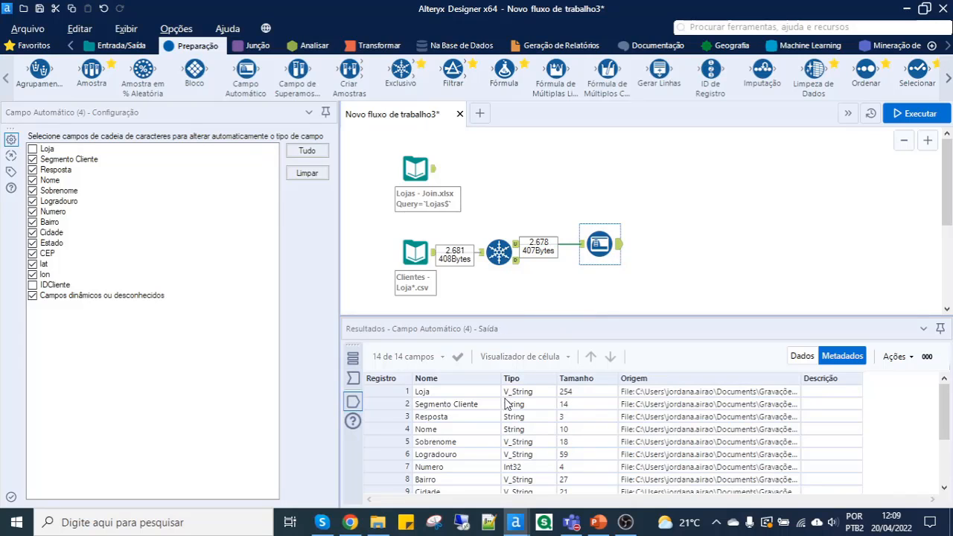
{"action": "left_click", "coordinate": [479, 393]}
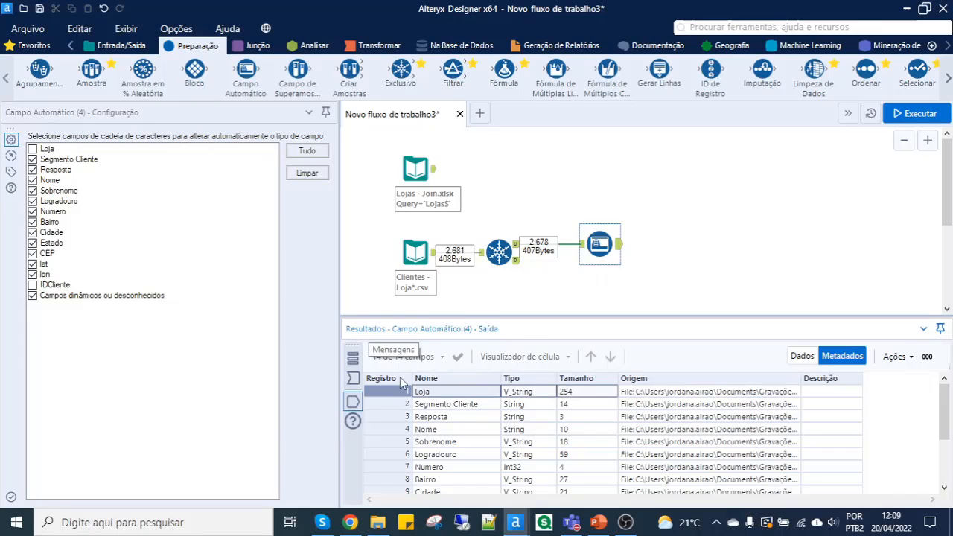
{"action": "left_click", "coordinate": [480, 414]}
{"action": "left_click", "coordinate": [523, 408]}
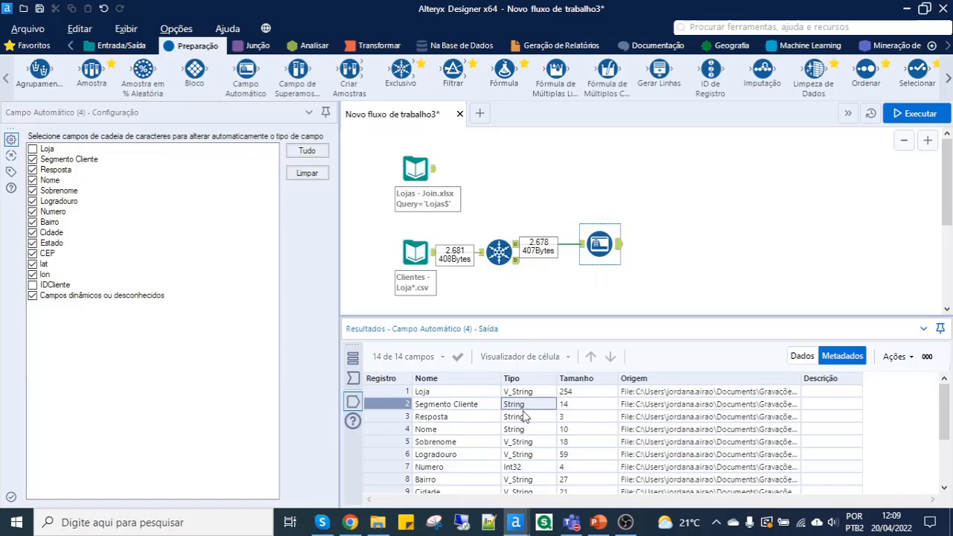
- Examine the type and size of the remaining fields in the Campo Automático metadata, especially Numero, lat and lon, and return to the data view
{"action": "left_click_drag", "start_coordinate": [574, 411], "coordinate": [575, 431]}
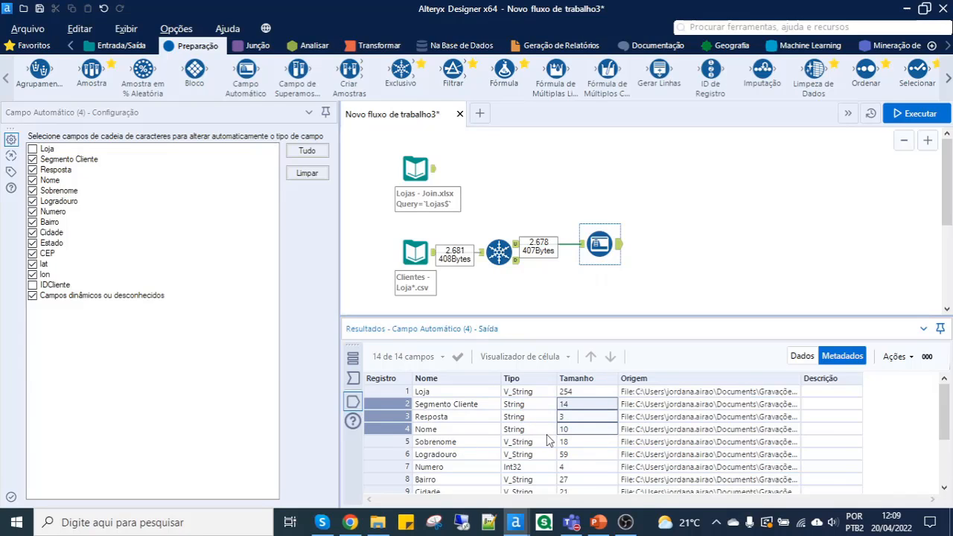
{"action": "left_click", "coordinate": [451, 472]}
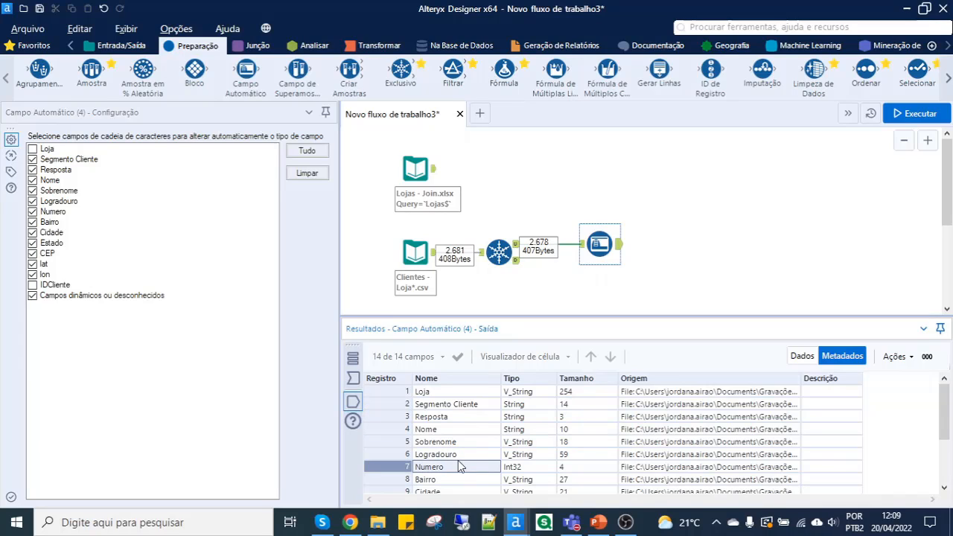
{"action": "left_click", "coordinate": [523, 470]}
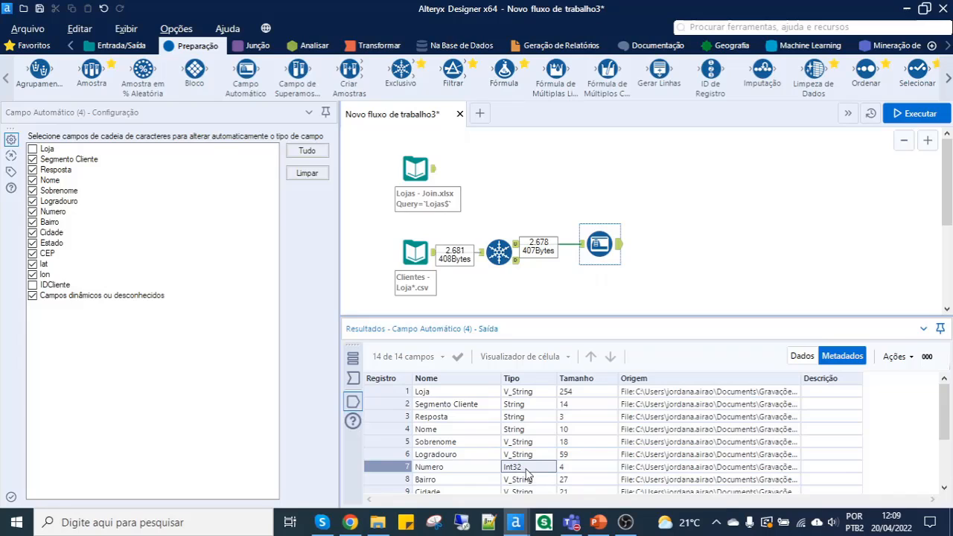
{"action": "scroll", "coordinate": [529, 469], "scroll_direction": "down", "scroll_amount": 2}
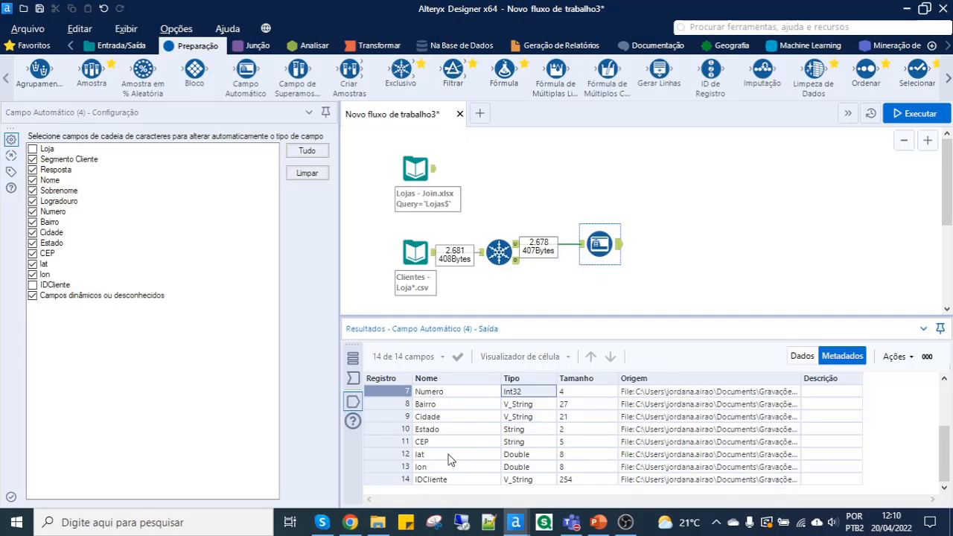
{"action": "left_click", "coordinate": [437, 456]}
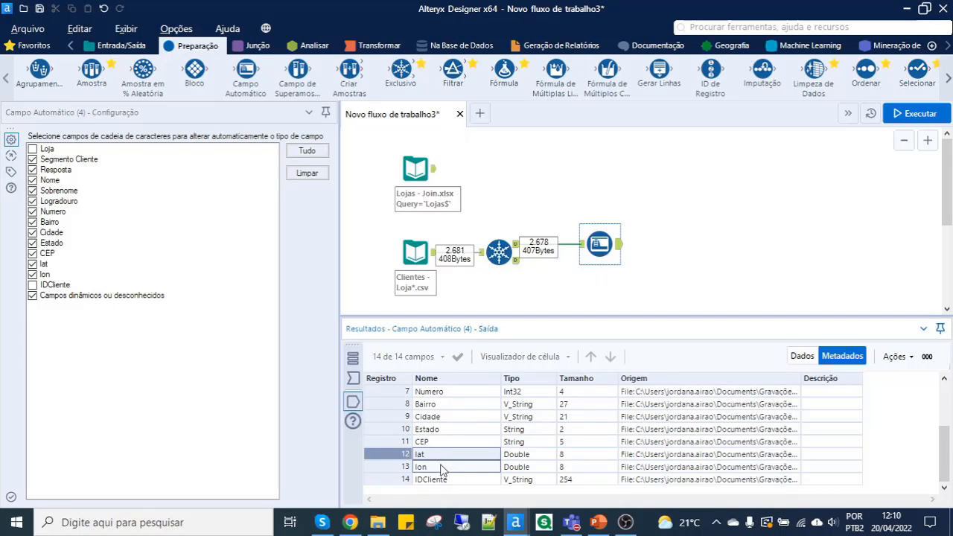
{"action": "left_click_drag", "start_coordinate": [440, 469], "coordinate": [539, 469]}
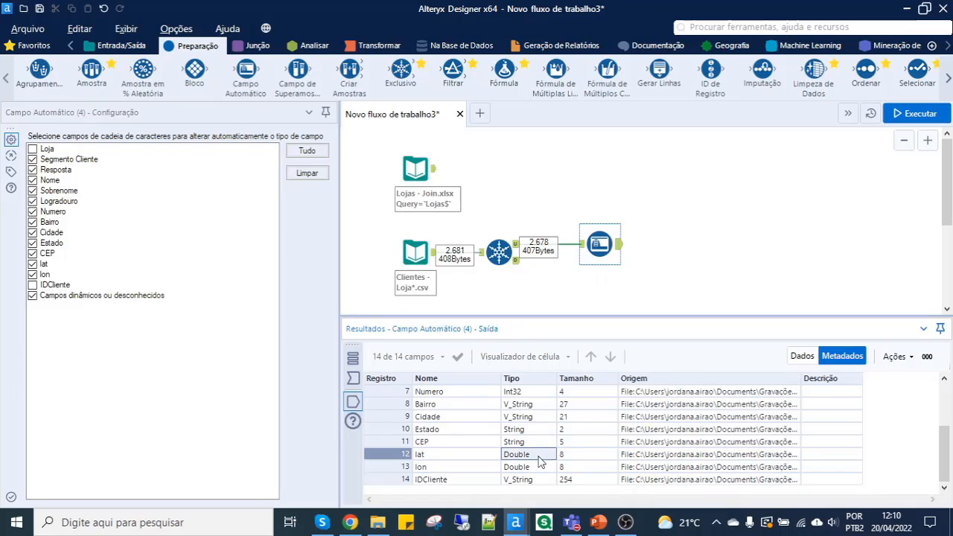
{"action": "scroll", "coordinate": [541, 446], "scroll_direction": "up", "scroll_amount": 2}
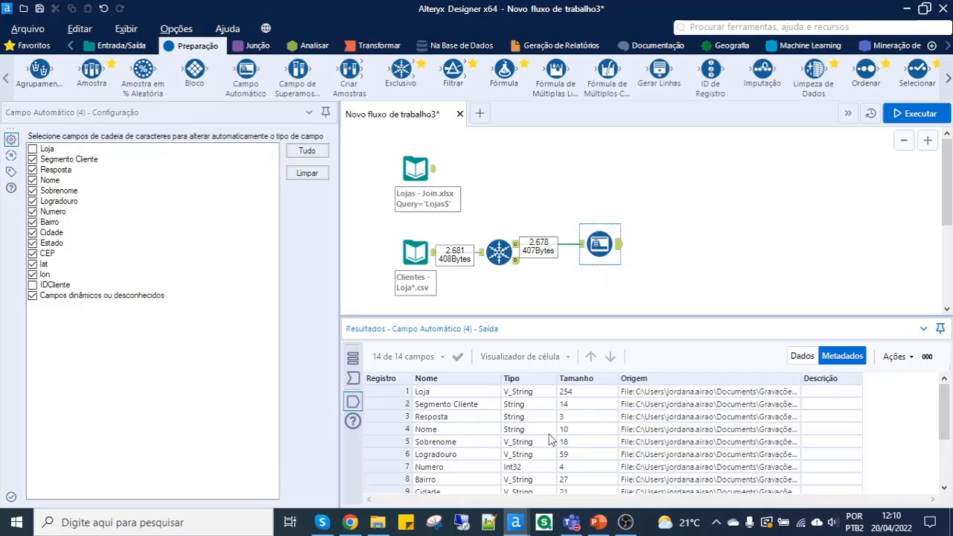
{"action": "left_click", "coordinate": [801, 356]}
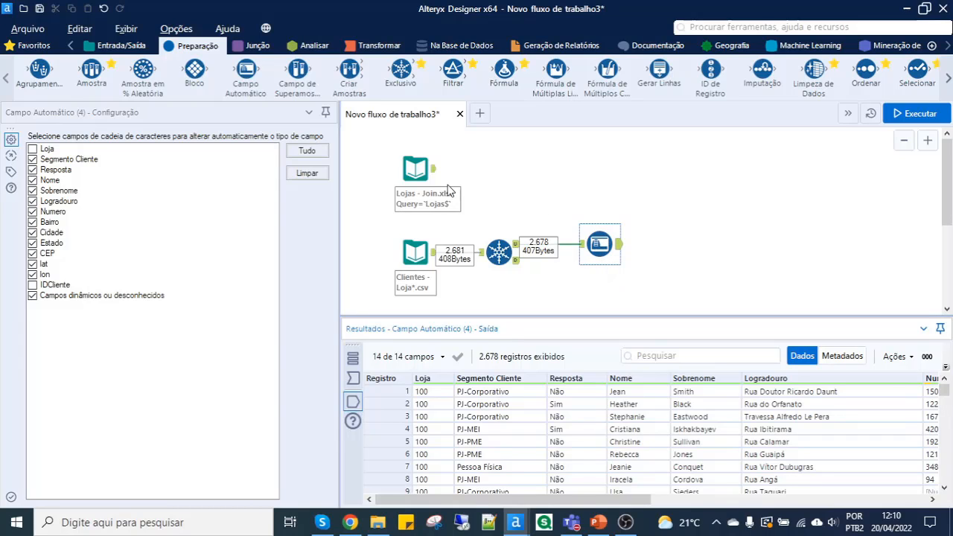
- Add a Junção tool with Lojas as its left input and the Campo Automático output as its right input, aligned with the Lojas input
{"action": "left_click", "coordinate": [250, 48]}
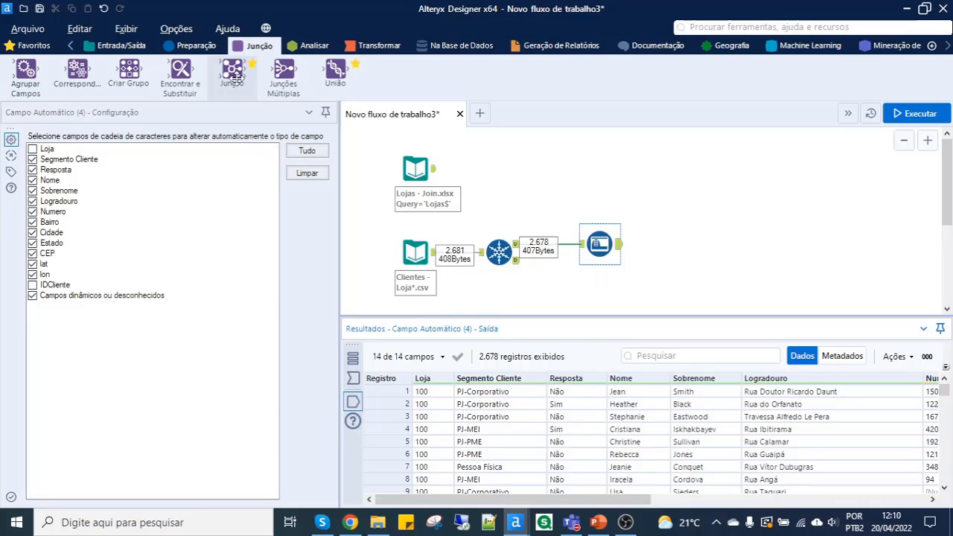
{"action": "left_click_drag", "start_coordinate": [233, 77], "coordinate": [671, 212]}
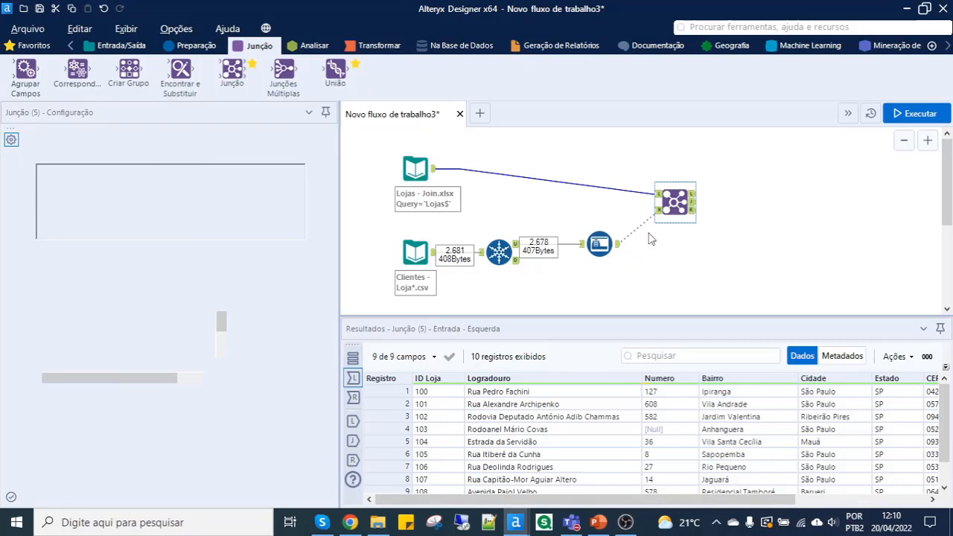
{"action": "left_click_drag", "start_coordinate": [672, 211], "coordinate": [671, 186]}
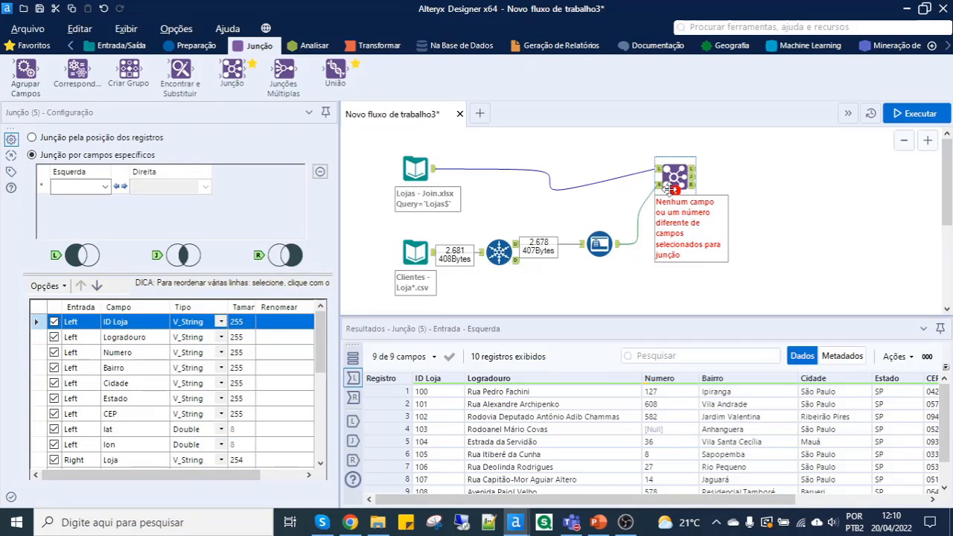
{"action": "scroll", "coordinate": [666, 191], "scroll_direction": "up", "scroll_amount": 1}
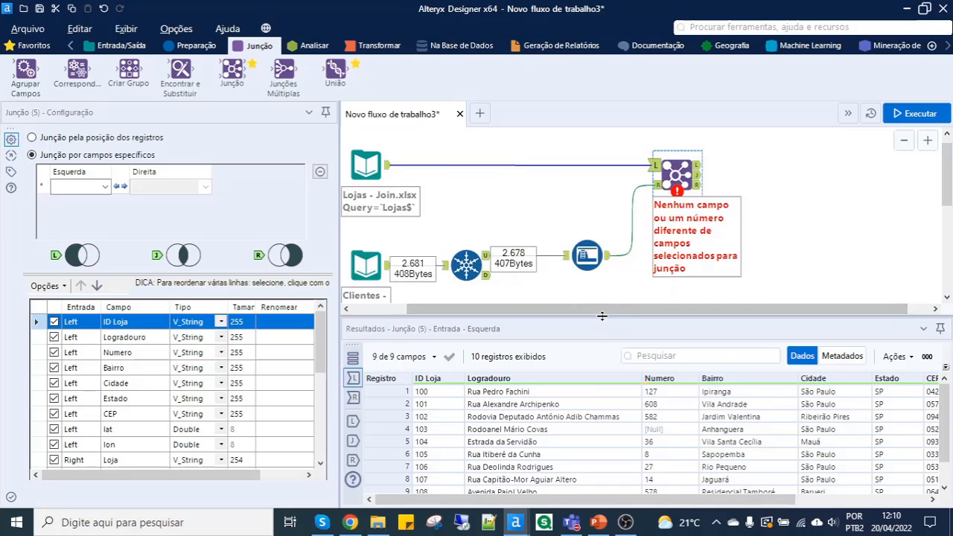
{"action": "left_click_drag", "start_coordinate": [602, 316], "coordinate": [581, 329]}
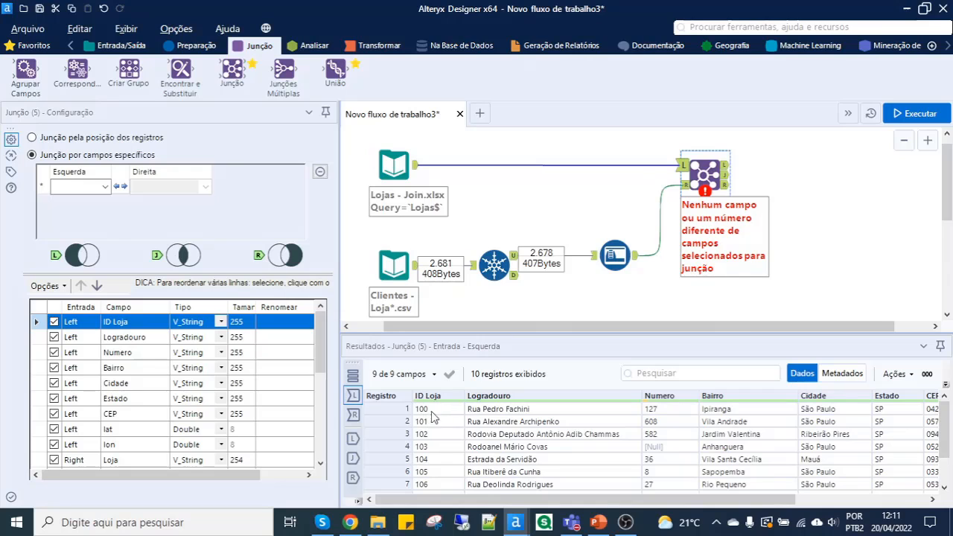
- Check the Loja values in the right input and set the join to match left field ID Loja with right field Loja
{"action": "left_click", "coordinate": [684, 185]}
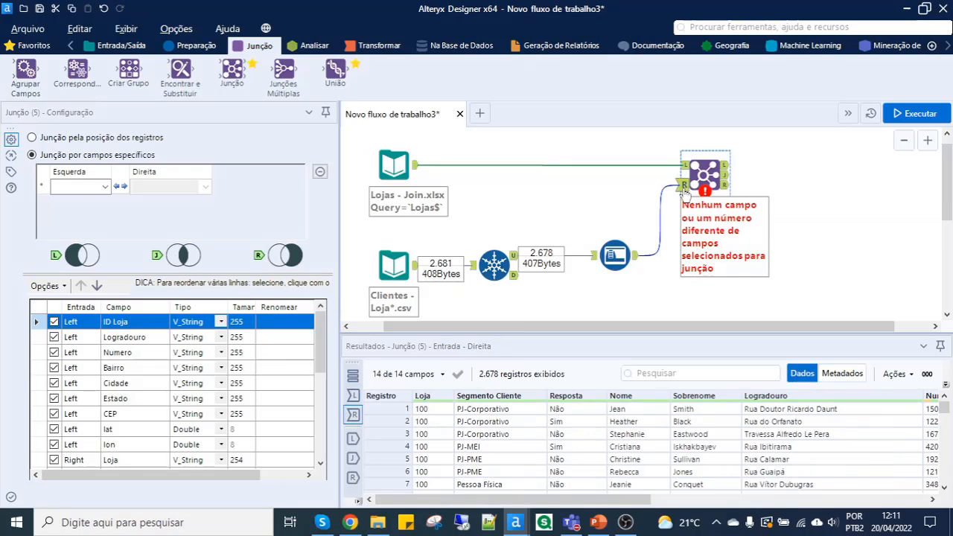
{"action": "left_click_drag", "start_coordinate": [430, 410], "coordinate": [437, 442]}
{"action": "left_click", "coordinate": [429, 410]}
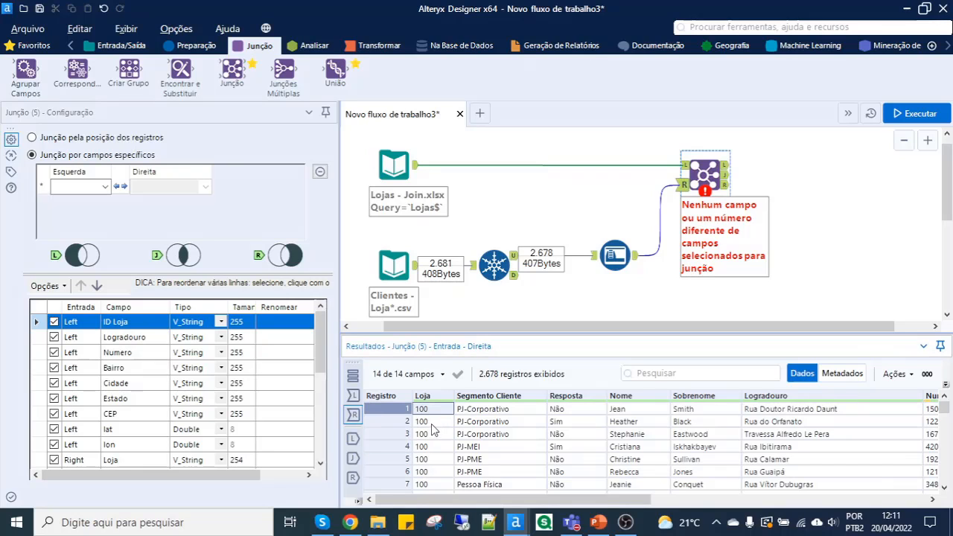
{"action": "left_click", "coordinate": [107, 187]}
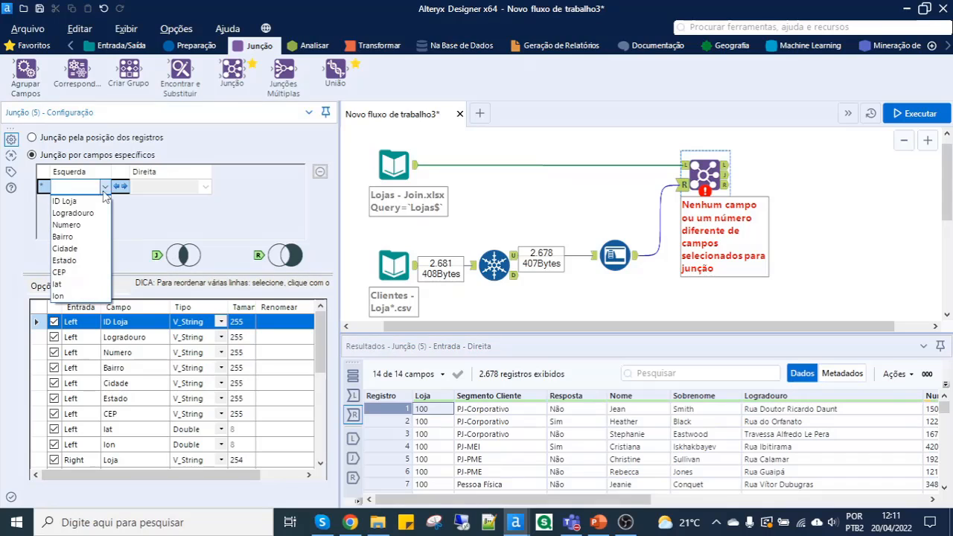
{"action": "left_click", "coordinate": [71, 198]}
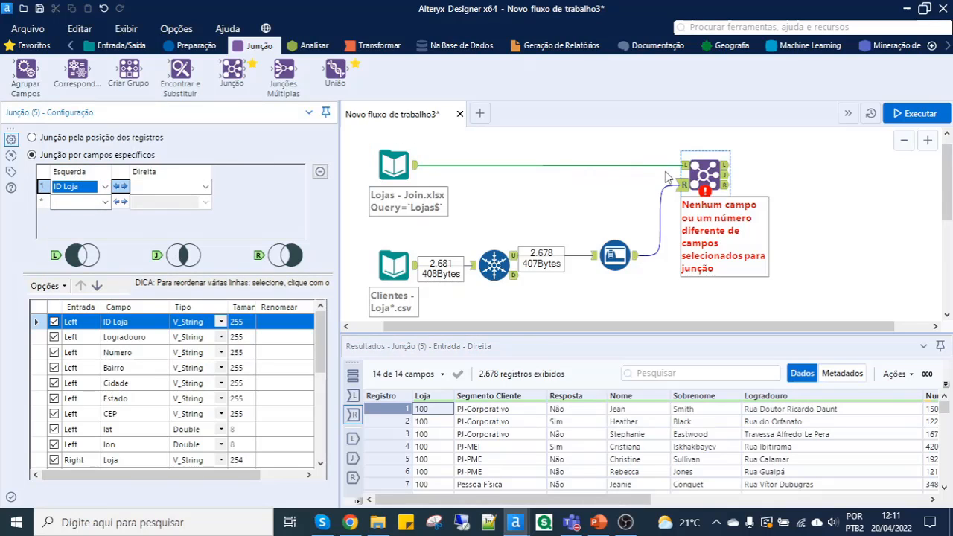
{"action": "left_click", "coordinate": [192, 192]}
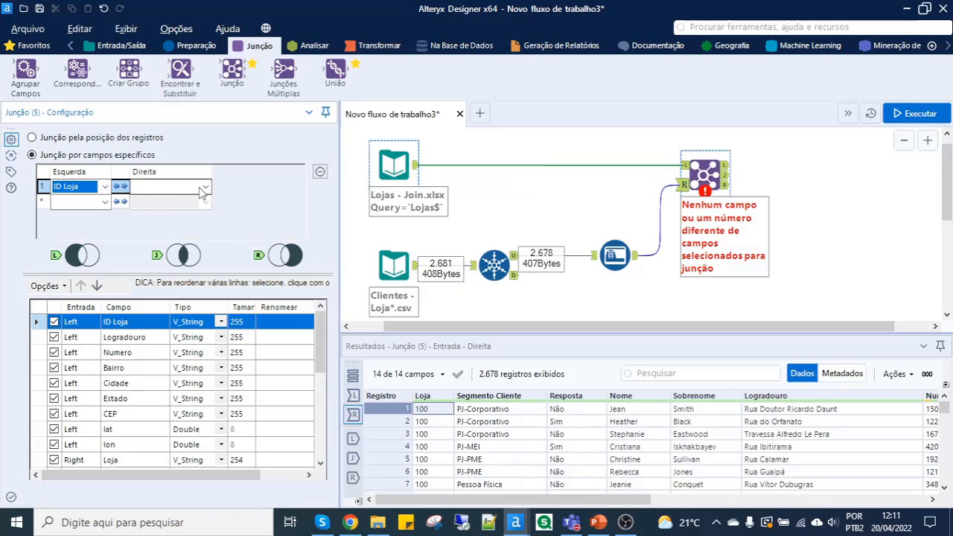
{"action": "left_click", "coordinate": [192, 192]}
{"action": "left_click", "coordinate": [167, 195]}
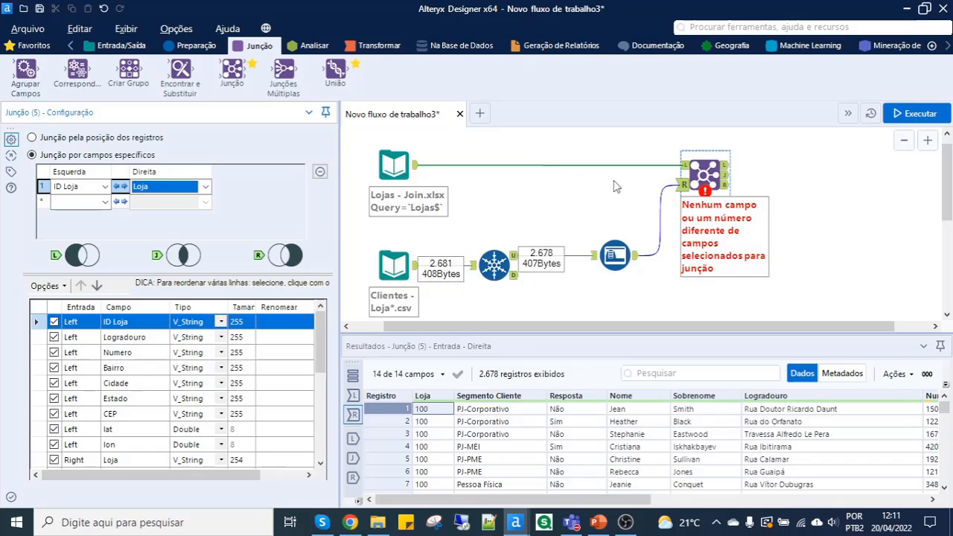
- Review the fields of the Junção tool and exclude the right input's Loja field from its output
{"action": "scroll", "coordinate": [157, 375], "scroll_direction": "down", "scroll_amount": 2}
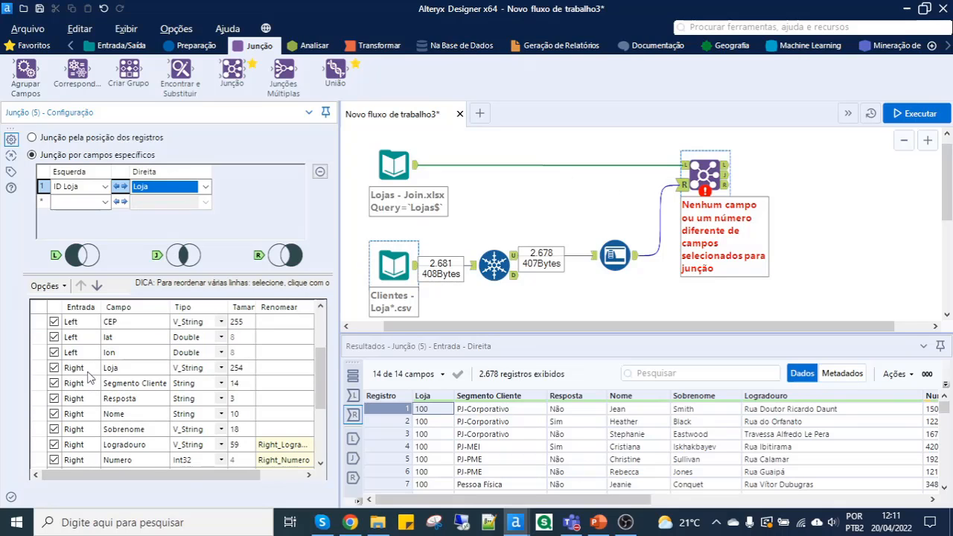
{"action": "scroll", "coordinate": [85, 459], "scroll_direction": "down", "scroll_amount": 1}
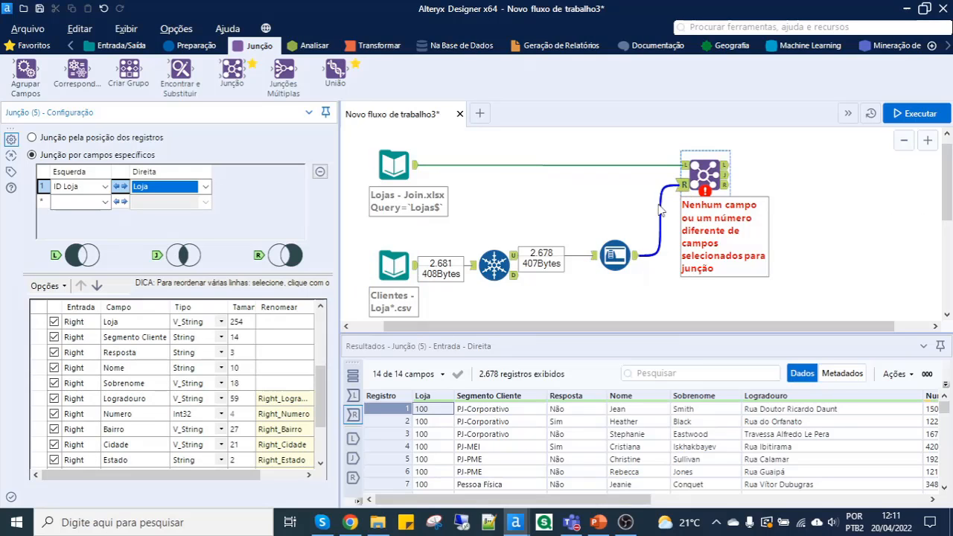
{"action": "scroll", "coordinate": [87, 400], "scroll_direction": "down", "scroll_amount": 2}
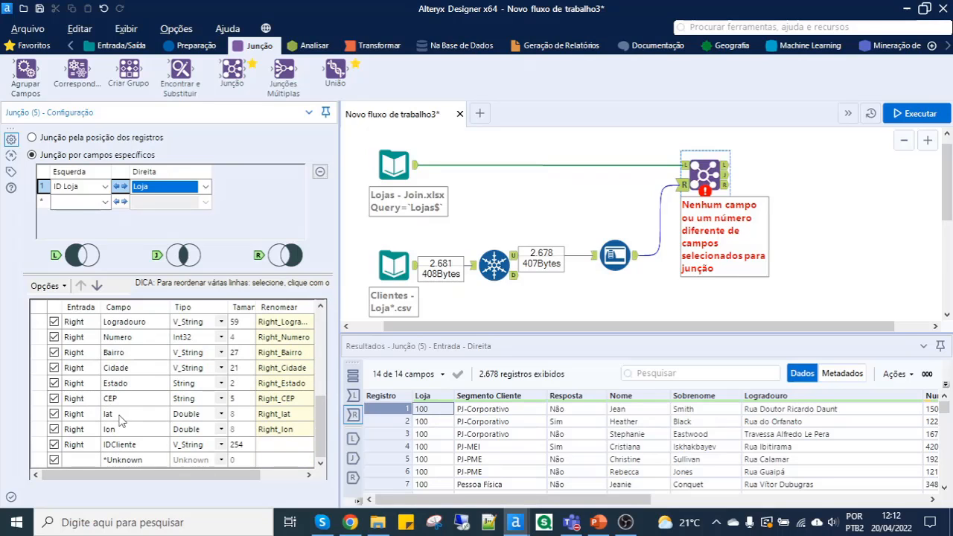
{"action": "scroll", "coordinate": [97, 419], "scroll_direction": "up", "scroll_amount": 3}
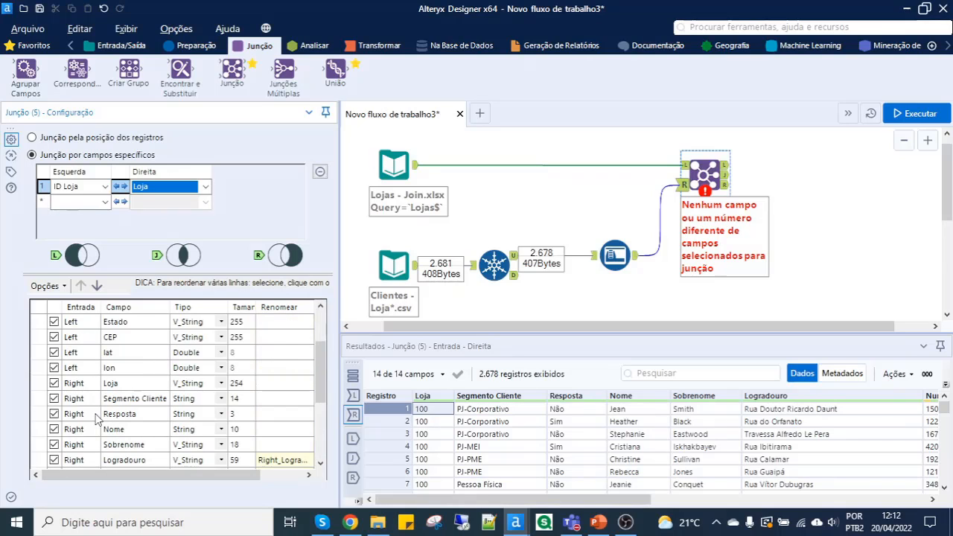
{"action": "left_click", "coordinate": [53, 384]}
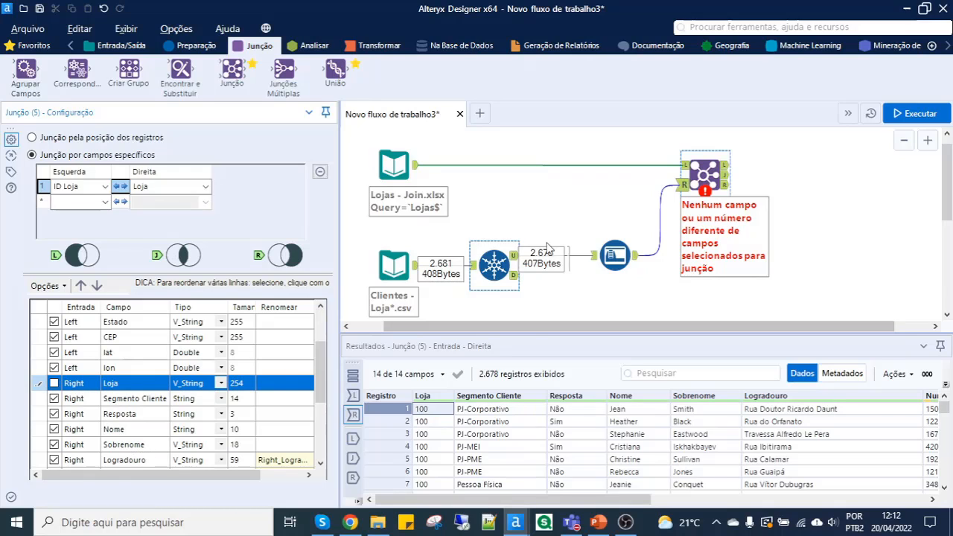
- Check the Junção tool's left input, run the workflow, and review the joined output across all its fields
{"action": "left_click", "coordinate": [692, 175]}
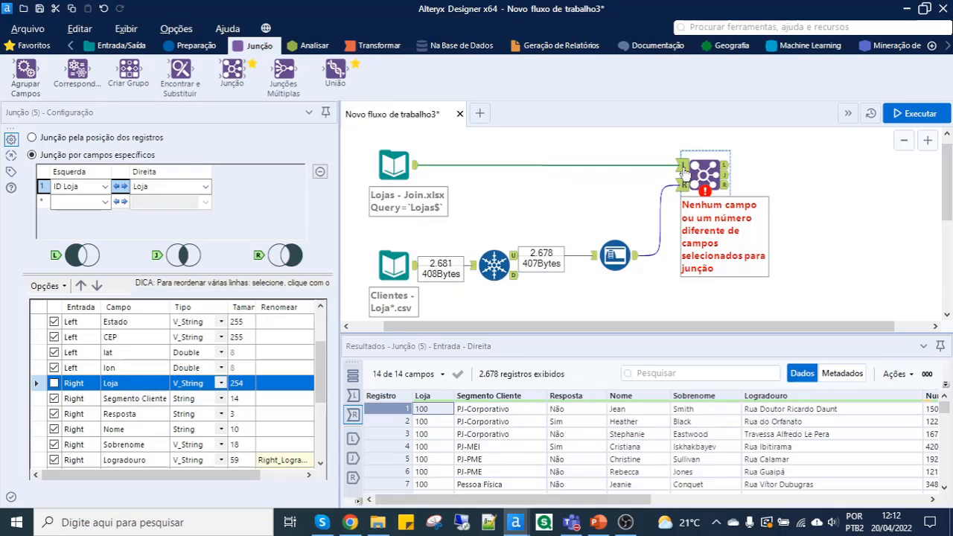
{"action": "left_click", "coordinate": [683, 170]}
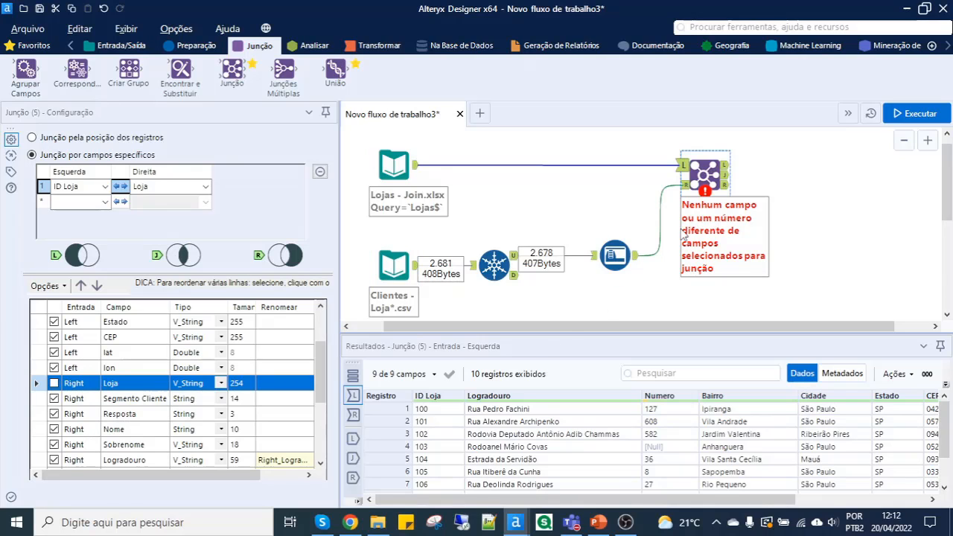
{"action": "left_click", "coordinate": [916, 113]}
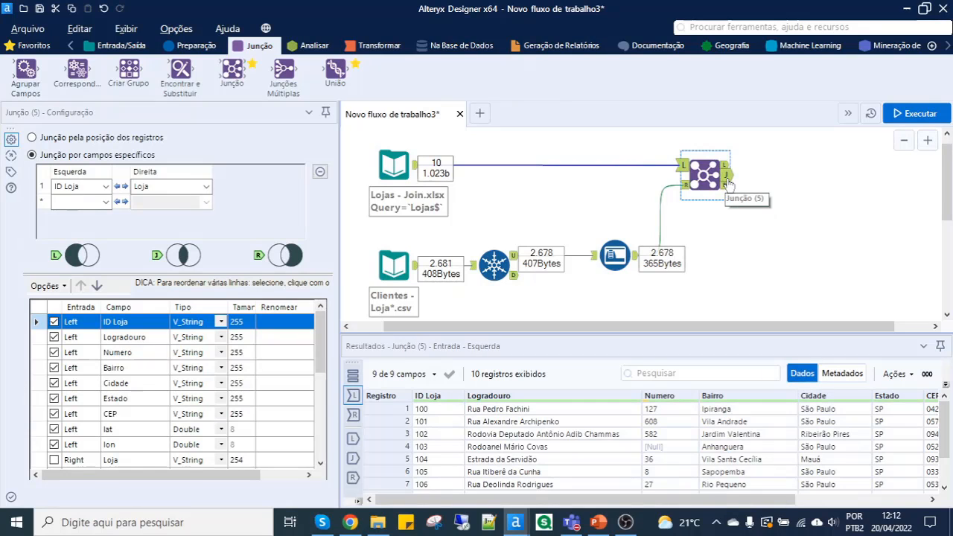
{"action": "left_click", "coordinate": [725, 177]}
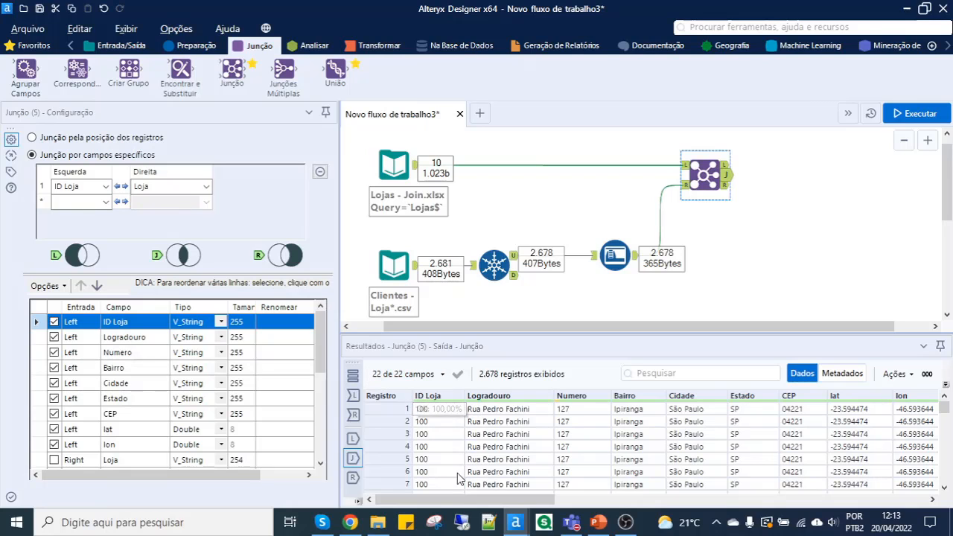
{"action": "left_click_drag", "start_coordinate": [475, 503], "coordinate": [874, 506]}
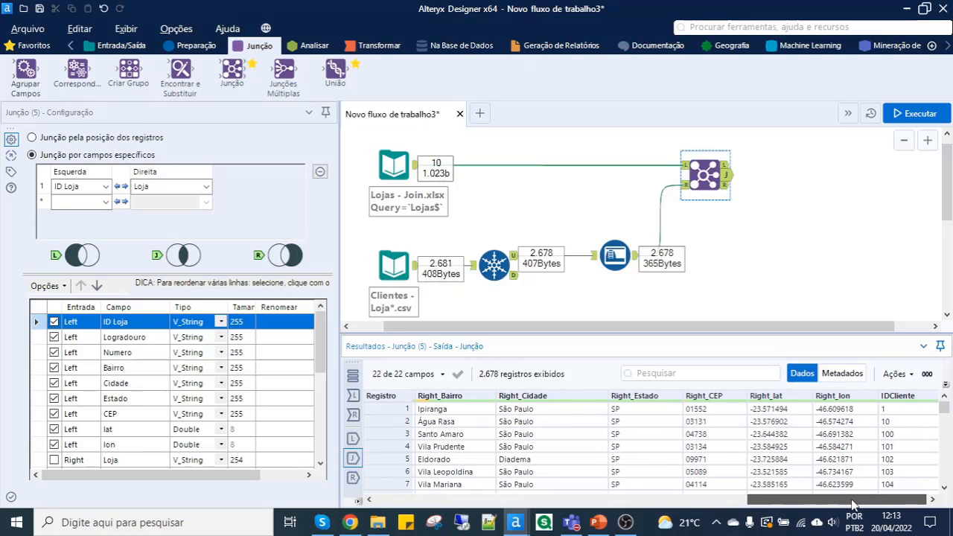
{"action": "left_click_drag", "start_coordinate": [875, 504], "coordinate": [504, 502]}
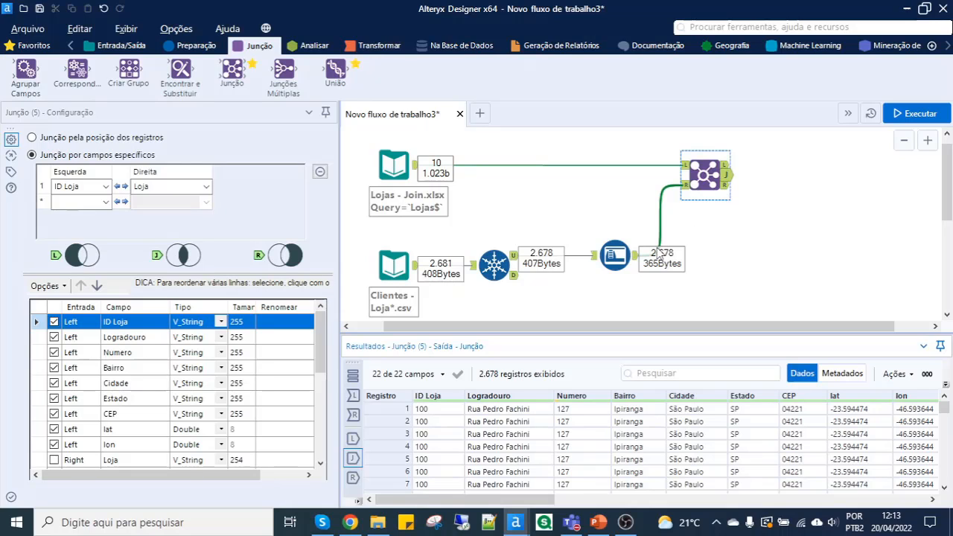
- Bring the Transacoes Excel file from the exercise folder onto the canvas below the Junção tool, reading its Transacoes sheet
{"action": "left_click", "coordinate": [377, 522]}
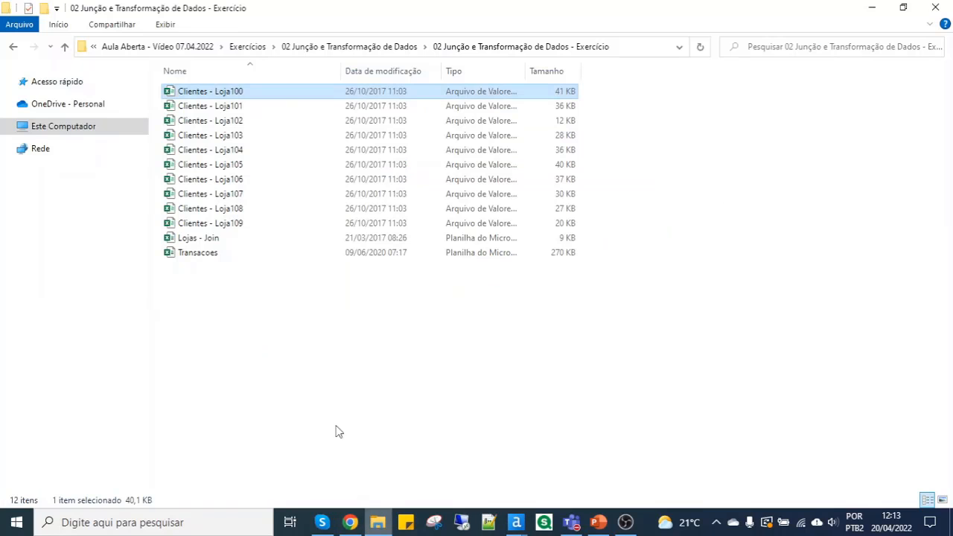
{"action": "left_click", "coordinate": [222, 255]}
{"action": "key", "text": "super+Left"}
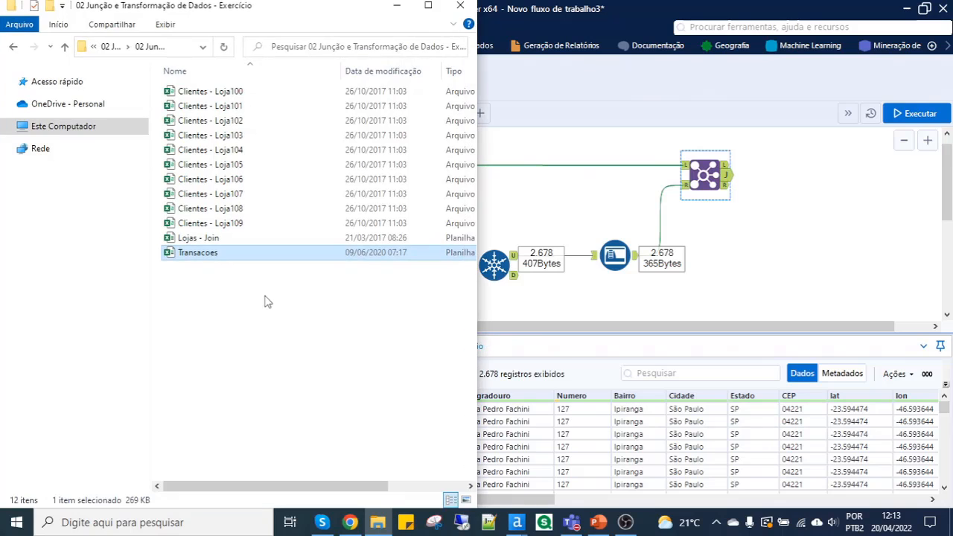
{"action": "left_click_drag", "start_coordinate": [200, 261], "coordinate": [752, 277]}
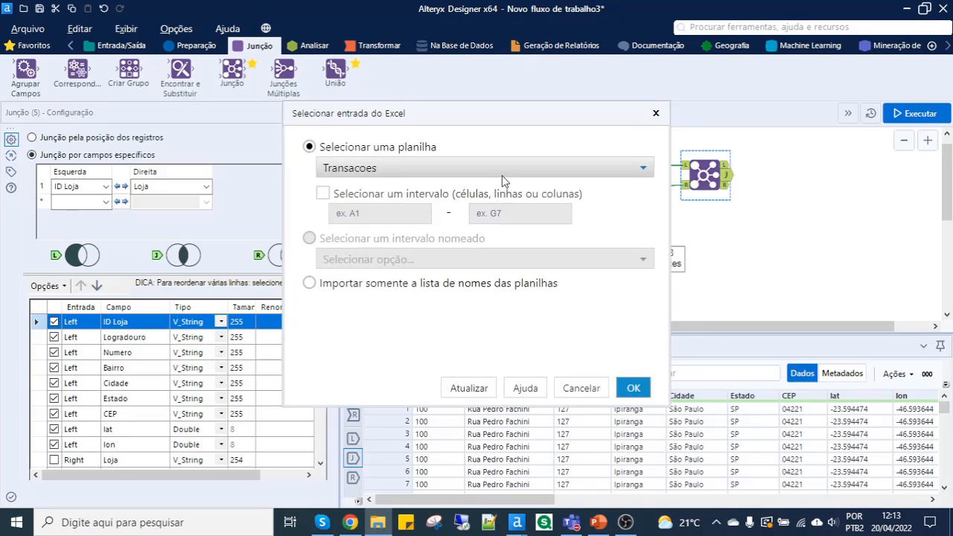
{"action": "left_click", "coordinate": [633, 392]}
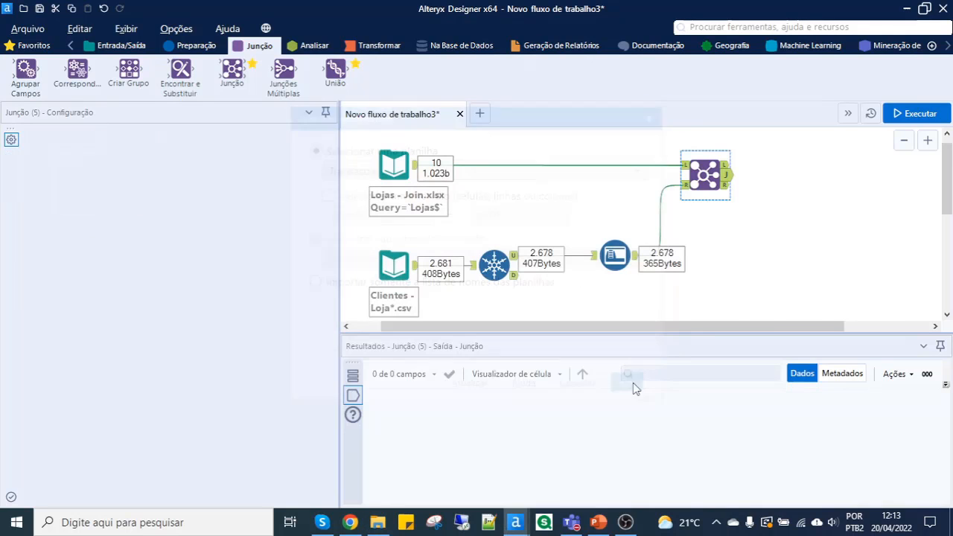
{"action": "left_click", "coordinate": [711, 262]}
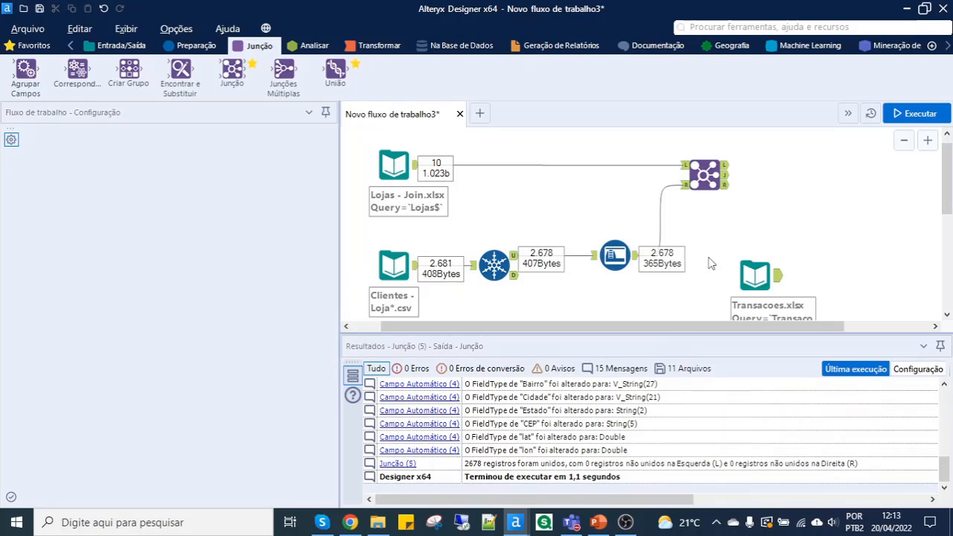
{"action": "scroll", "coordinate": [703, 259], "scroll_direction": "down", "scroll_amount": 2}
{"action": "left_click", "coordinate": [653, 243]}
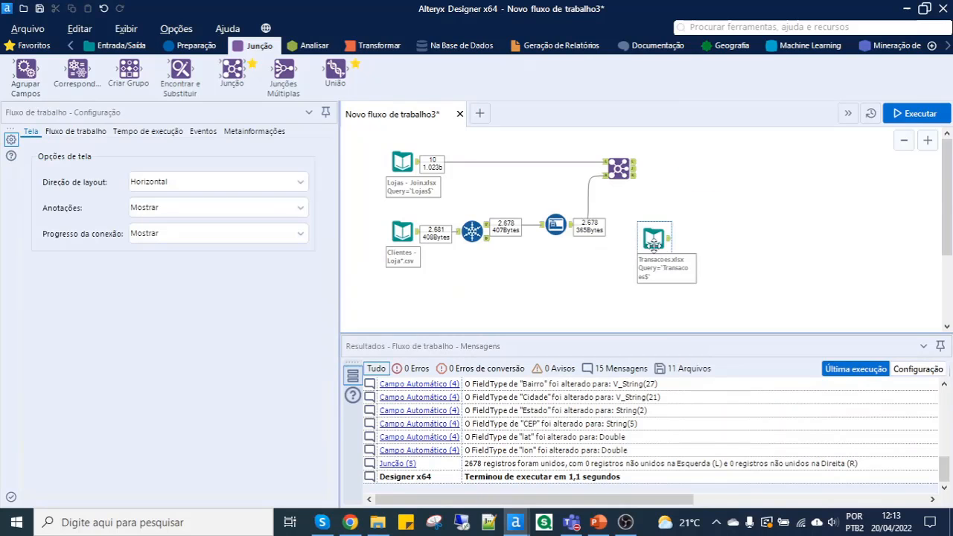
- Move the Transacoes input directly below the Clientes input and run the workflow
{"action": "left_click_drag", "start_coordinate": [548, 283], "coordinate": [406, 297]}
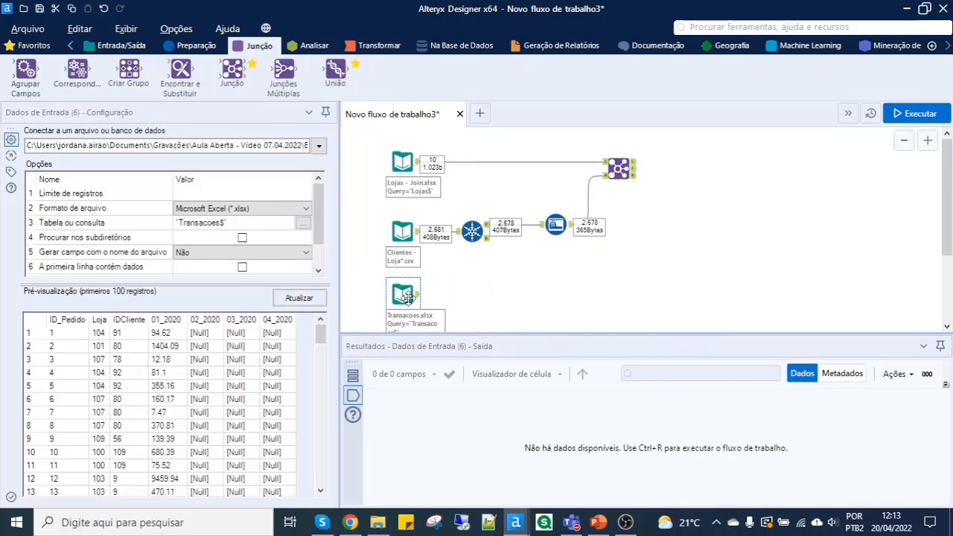
{"action": "left_click", "coordinate": [887, 118]}
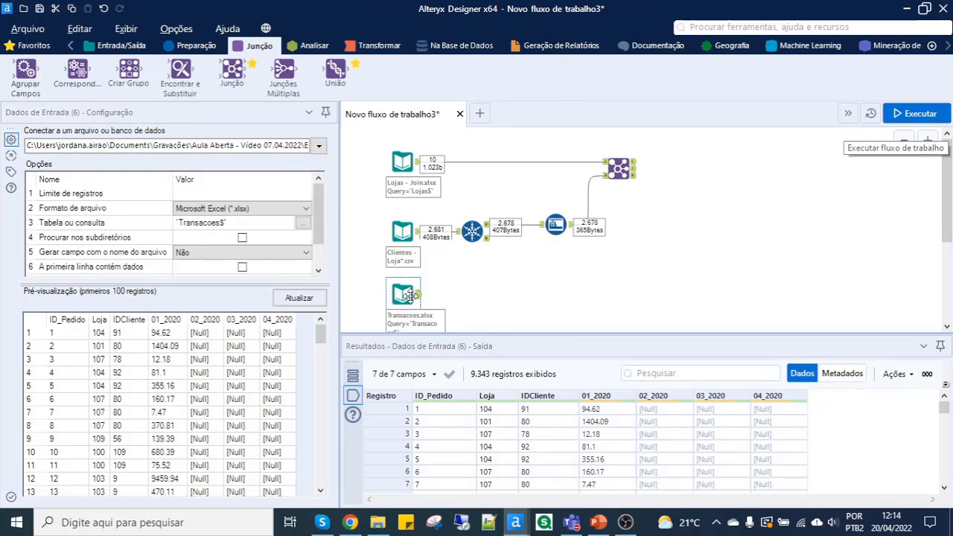
{"action": "scroll", "coordinate": [415, 300], "scroll_direction": "down", "scroll_amount": 1}
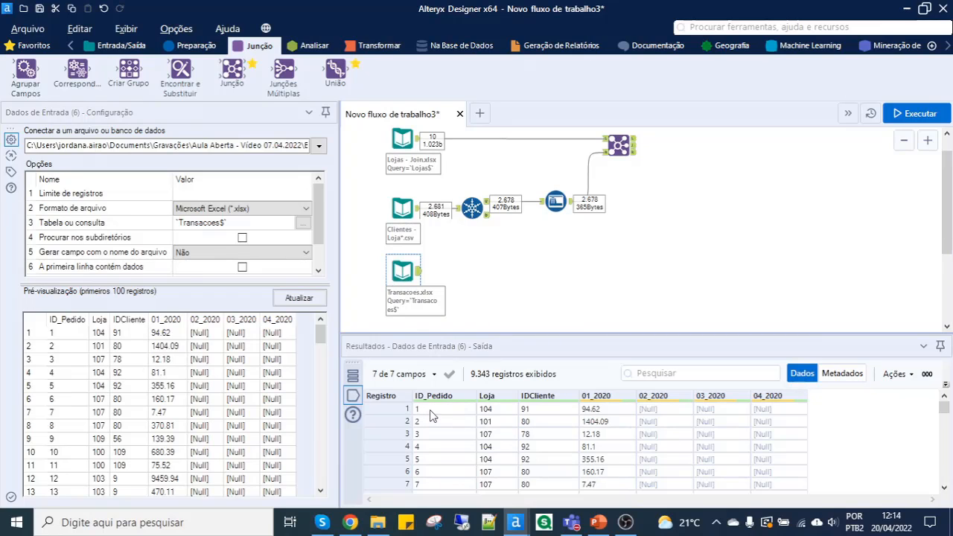
- Review the ID_Pedido, Loja, IDCliente and 01_2020 columns in the Transacoes input's results
{"action": "left_click_drag", "start_coordinate": [430, 415], "coordinate": [427, 473]}
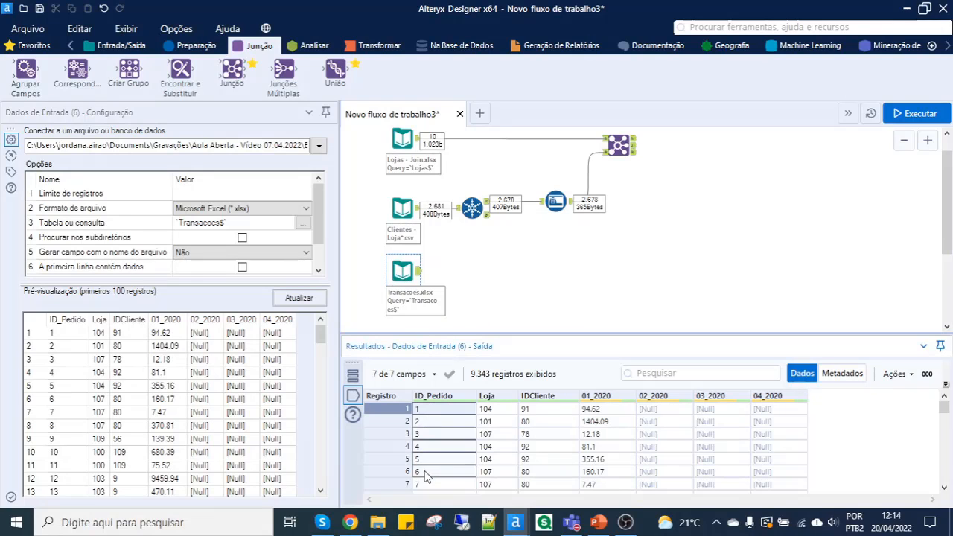
{"action": "left_click", "coordinate": [494, 410]}
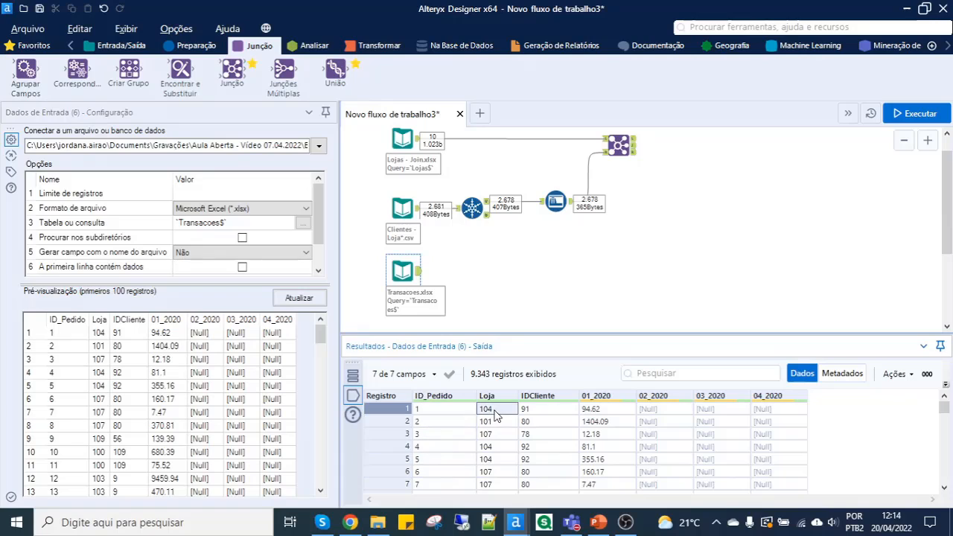
{"action": "left_click", "coordinate": [542, 411]}
{"action": "left_click", "coordinate": [604, 411]}
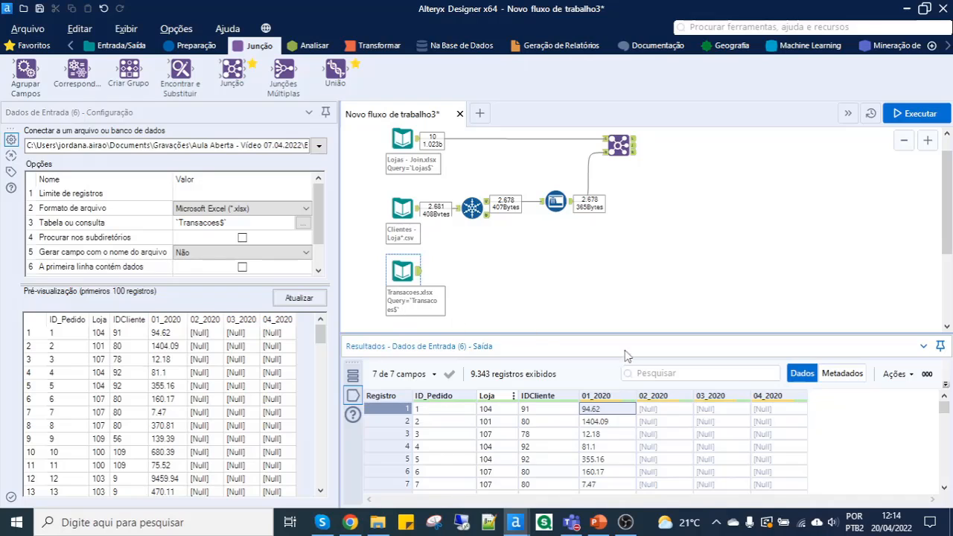
- Connect a Transpor tool to the Transacoes input, with ID_Pedido, Loja and IDCliente as key columns and the monthly columns as data
{"action": "left_click", "coordinate": [373, 47]}
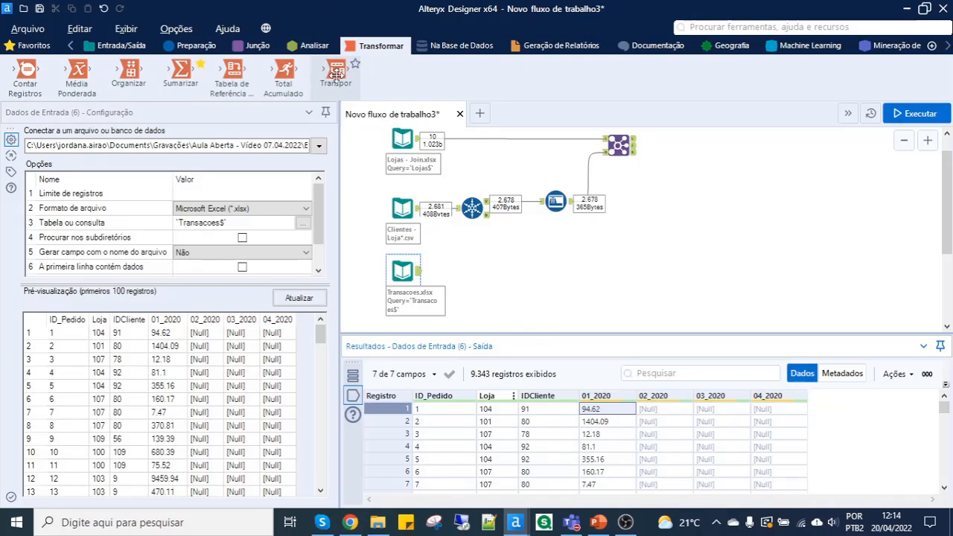
{"action": "left_click_drag", "start_coordinate": [335, 71], "coordinate": [455, 260]}
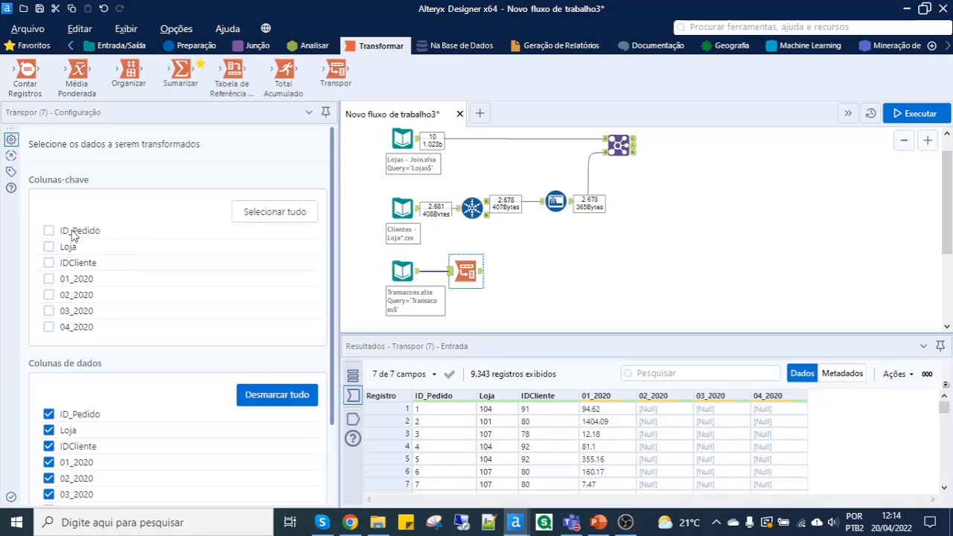
{"action": "left_click", "coordinate": [73, 234]}
{"action": "left_click", "coordinate": [72, 249]}
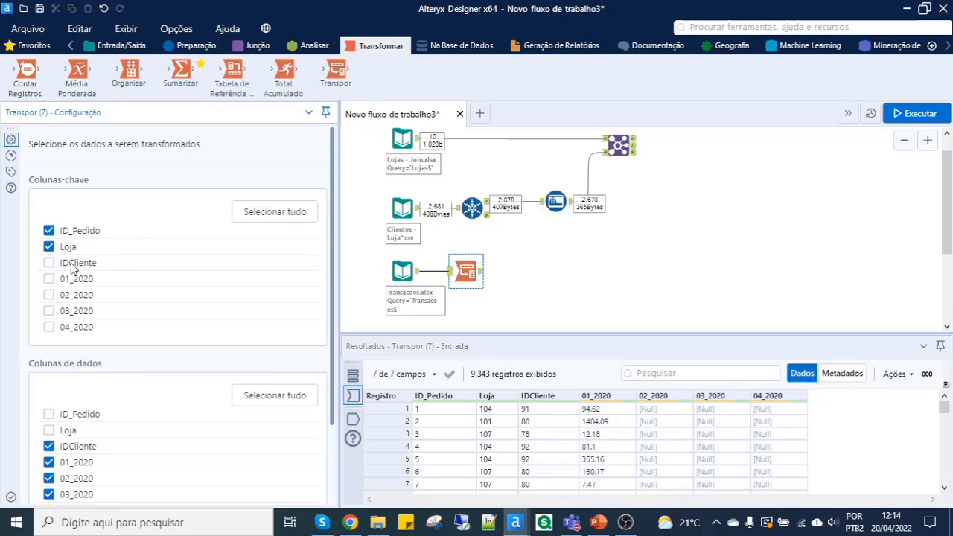
{"action": "left_click", "coordinate": [72, 267]}
{"action": "scroll", "coordinate": [101, 334], "scroll_direction": "down", "scroll_amount": 2}
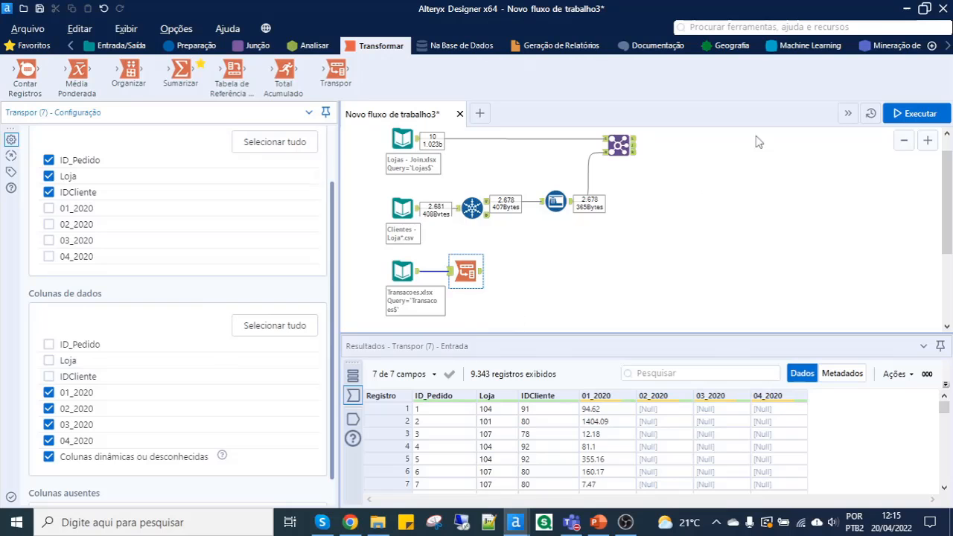
- Run the workflow and review the Name and Value columns for the first order in the Transpor tool's output
{"action": "left_click", "coordinate": [916, 113]}
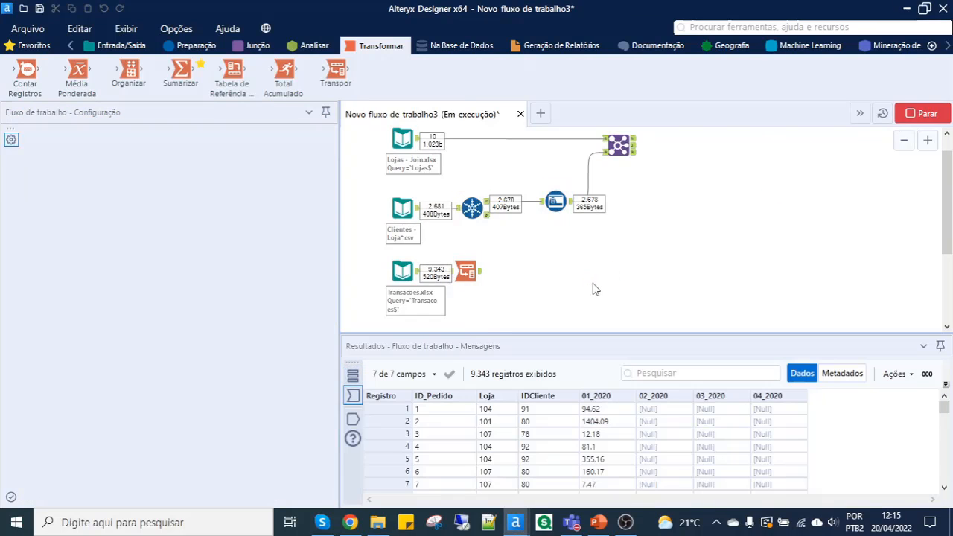
{"action": "left_click", "coordinate": [492, 278]}
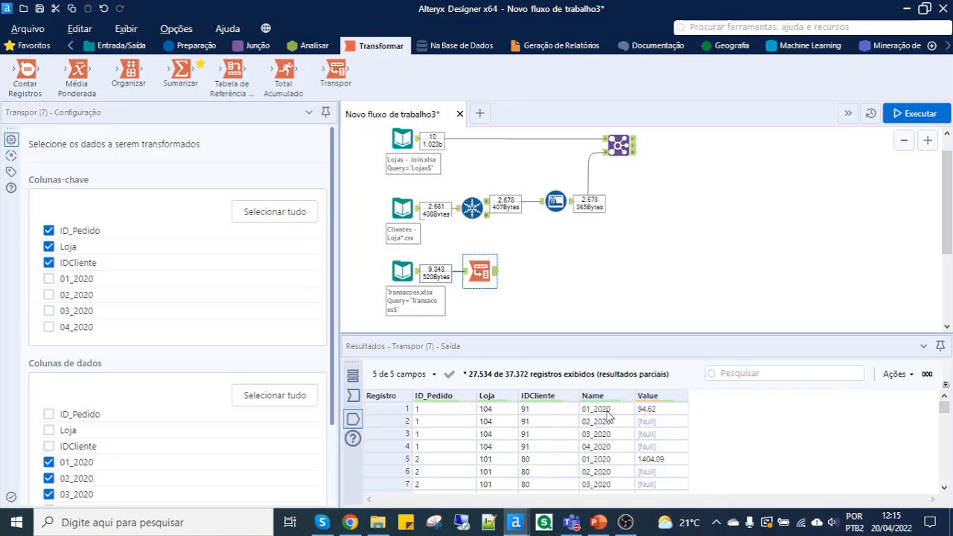
{"action": "left_click_drag", "start_coordinate": [606, 411], "coordinate": [604, 449]}
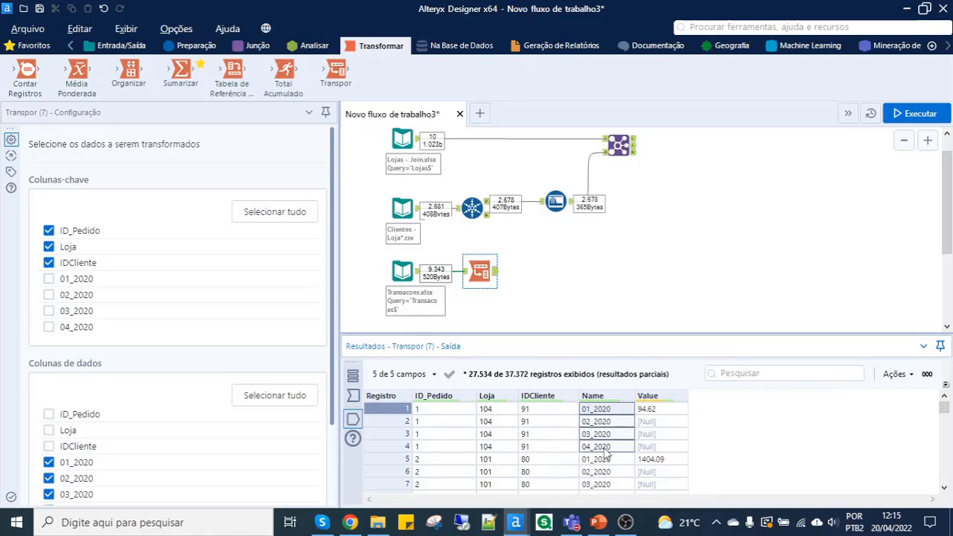
{"action": "left_click", "coordinate": [603, 414]}
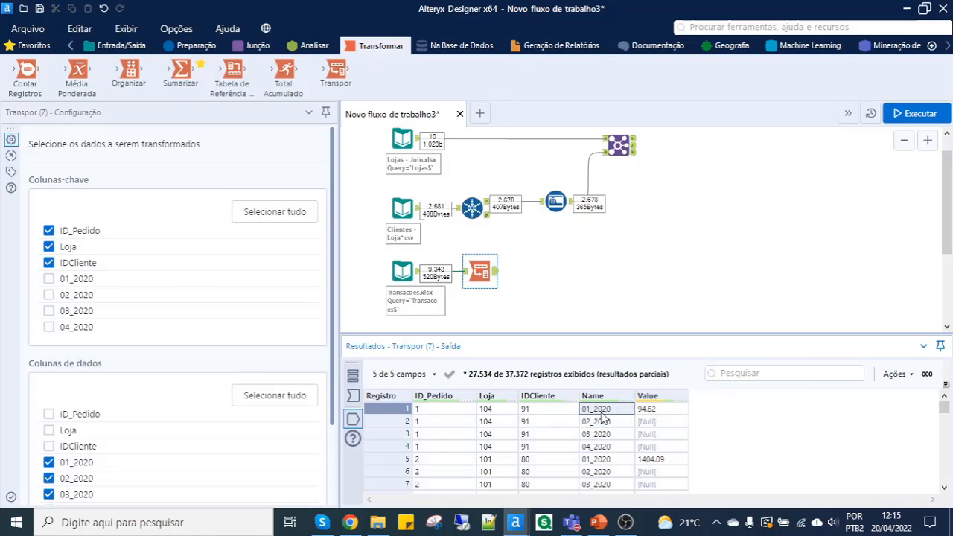
{"action": "left_click_drag", "start_coordinate": [605, 419], "coordinate": [601, 451]}
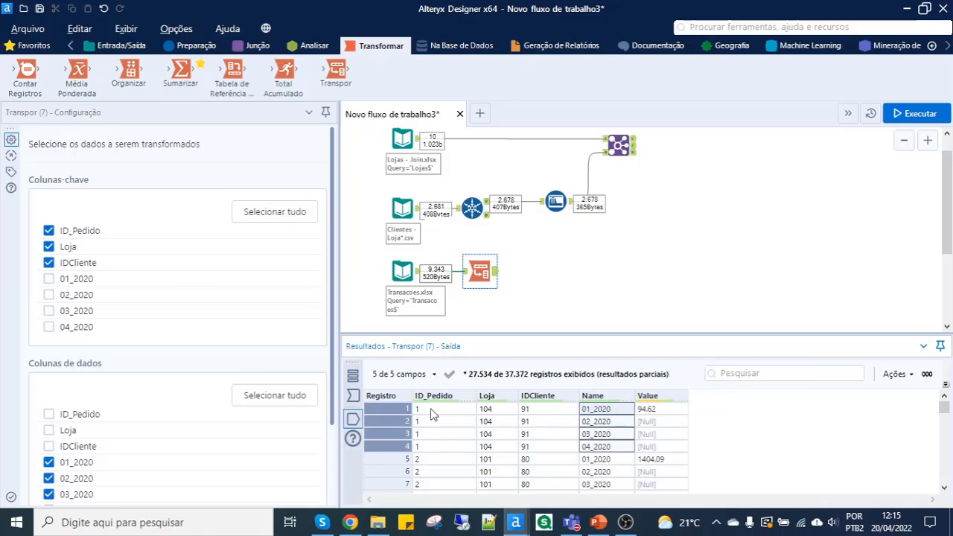
{"action": "left_click_drag", "start_coordinate": [432, 413], "coordinate": [481, 421]}
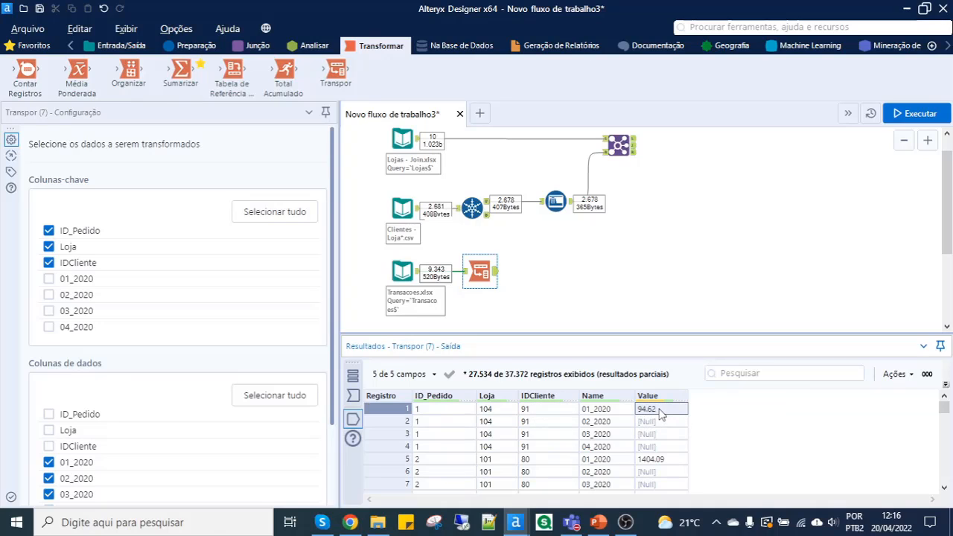
- Compare the Transpor tool's input data with its transposed output
{"action": "mouse_move", "coordinate": [667, 398]}
{"action": "left_click", "coordinate": [354, 400]}
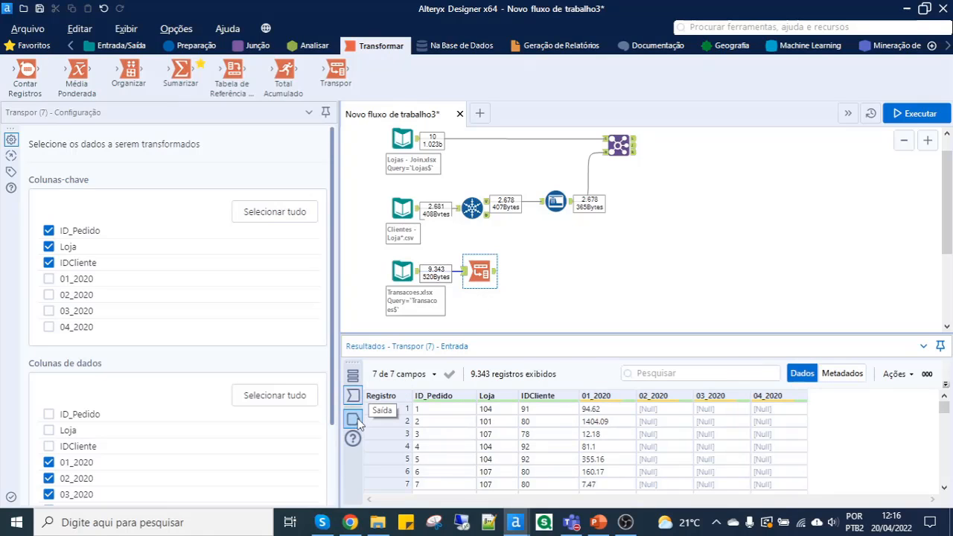
{"action": "left_click", "coordinate": [356, 420]}
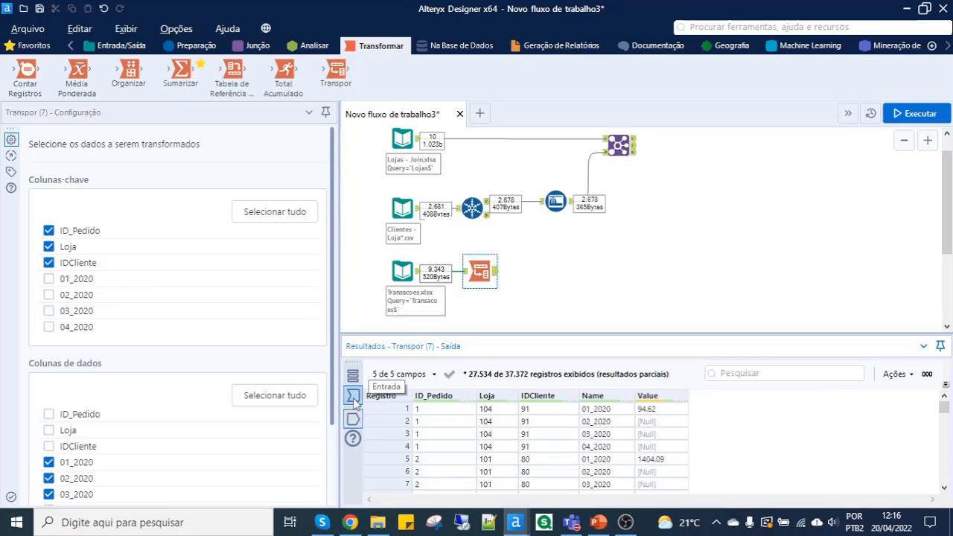
{"action": "left_click", "coordinate": [354, 400]}
{"action": "left_click", "coordinate": [353, 419]}
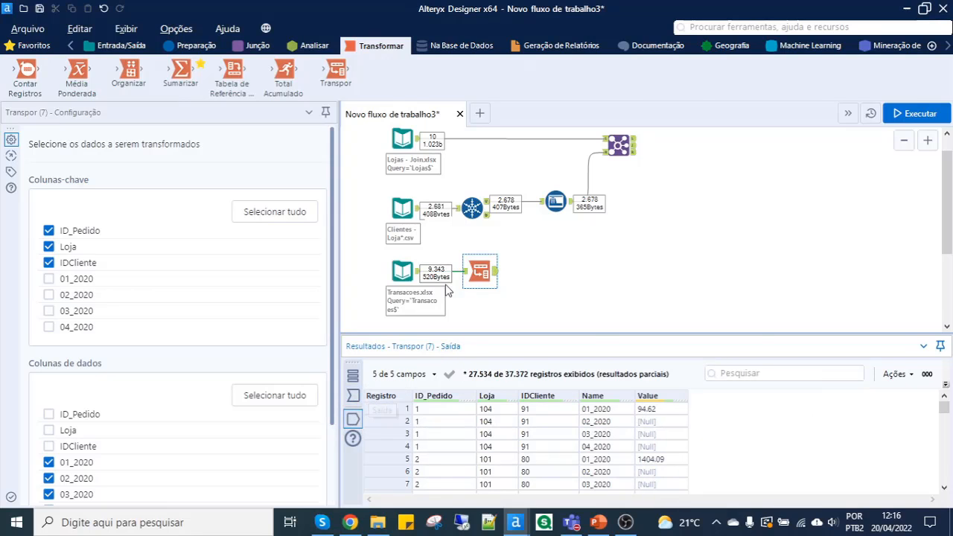
{"action": "left_click", "coordinate": [468, 276]}
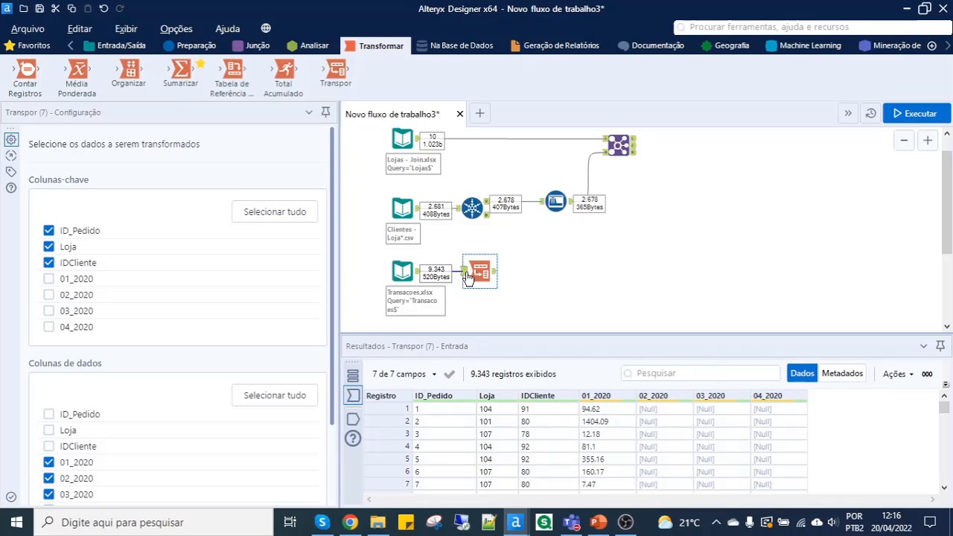
{"action": "left_click", "coordinate": [495, 275]}
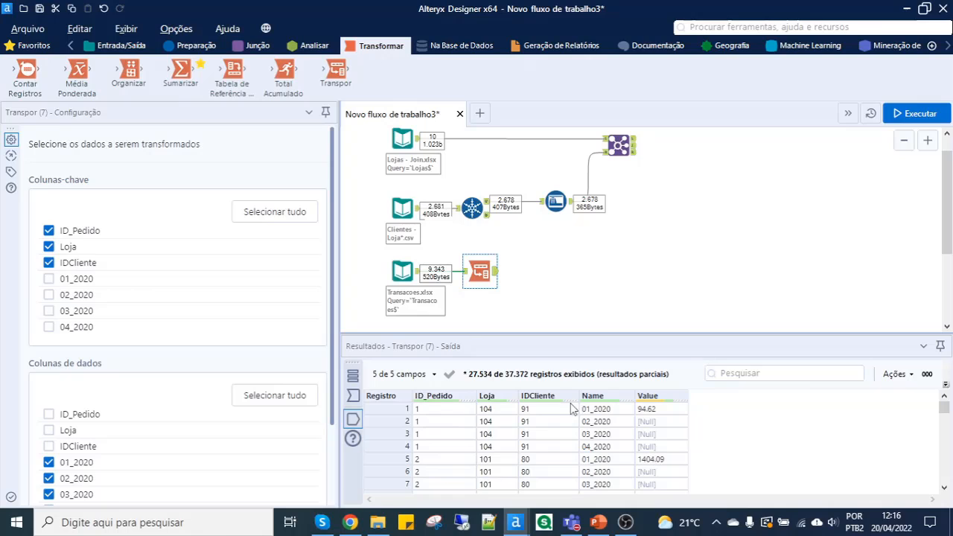
- Add a Filtrar tool after Transpor with a basic filter on Value set to Não é nulo
{"action": "left_click", "coordinate": [36, 46]}
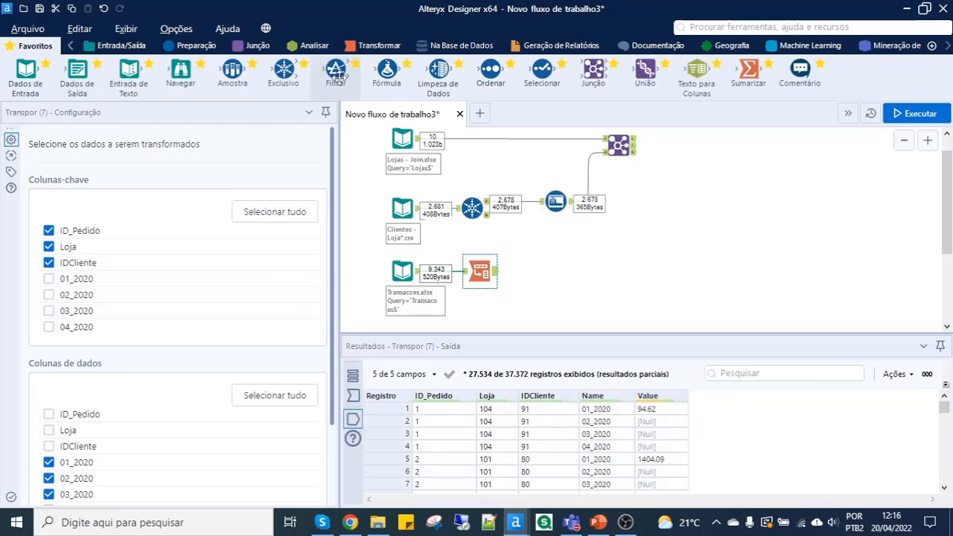
{"action": "left_click_drag", "start_coordinate": [334, 70], "coordinate": [549, 272]}
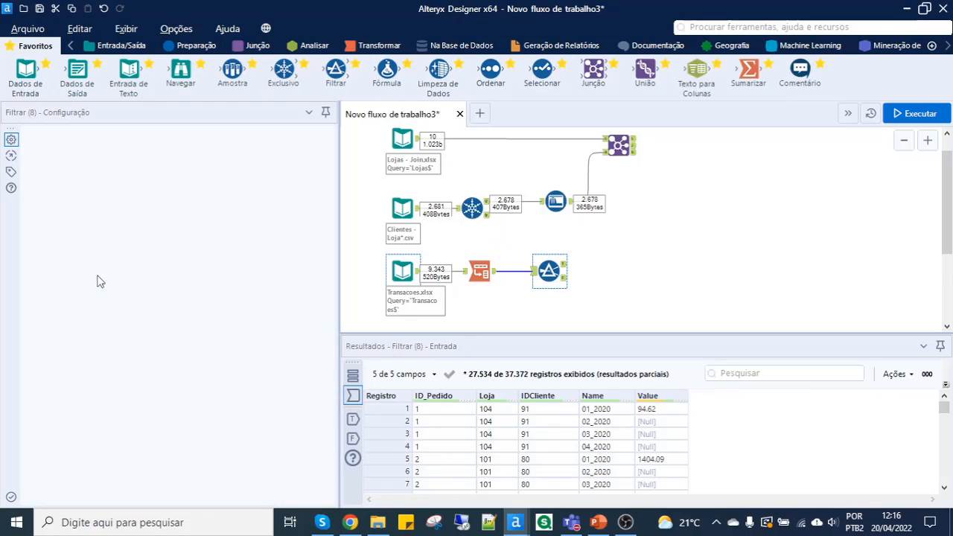
{"action": "left_click", "coordinate": [108, 193]}
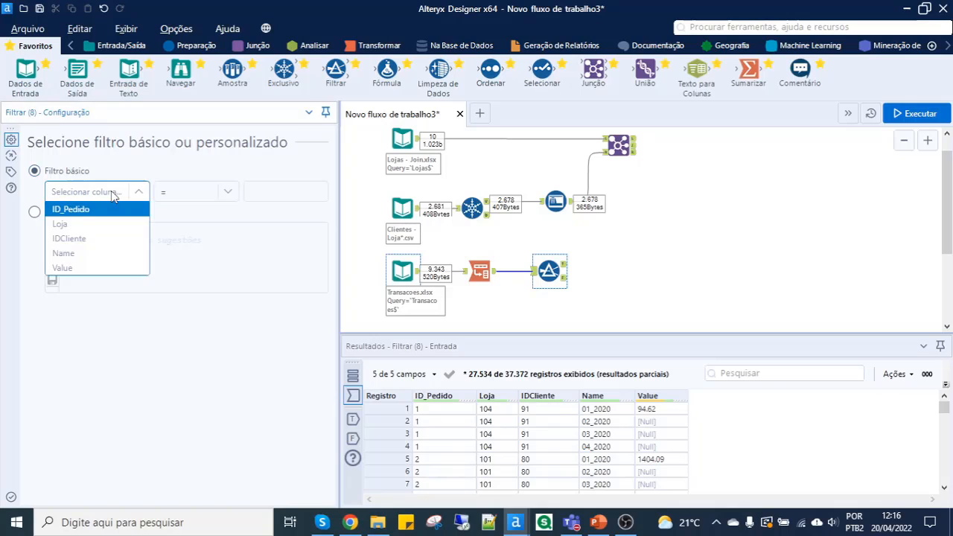
{"action": "left_click", "coordinate": [91, 269]}
{"action": "left_click", "coordinate": [196, 193]}
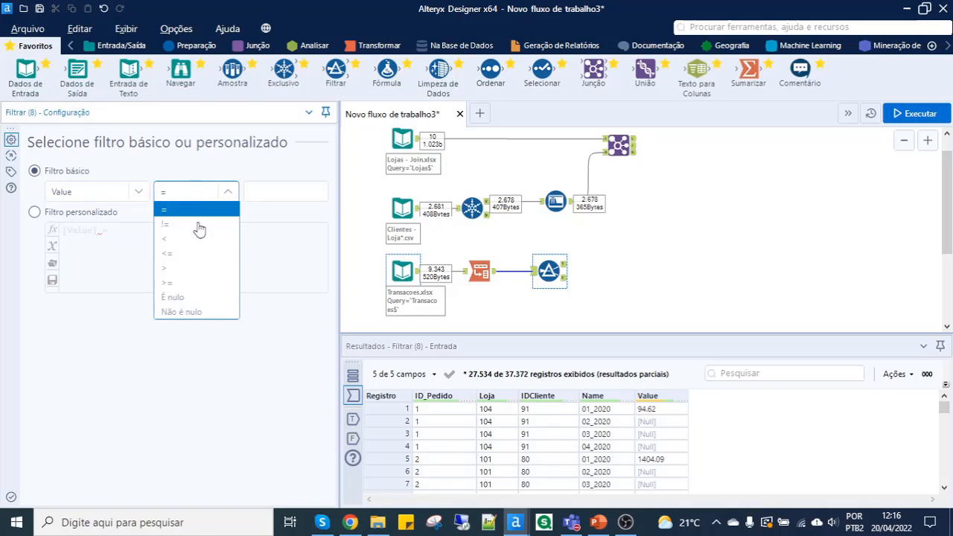
{"action": "left_click", "coordinate": [207, 314]}
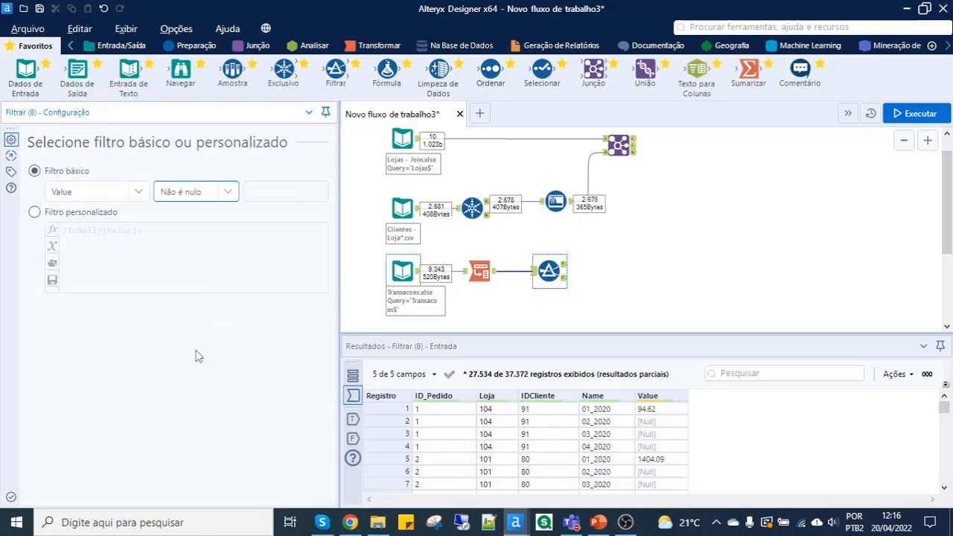
- Run the workflow and review the records in the Filtrar tool's true output
{"action": "left_click", "coordinate": [897, 113]}
{"action": "scroll", "coordinate": [512, 303], "scroll_direction": "down", "scroll_amount": 1}
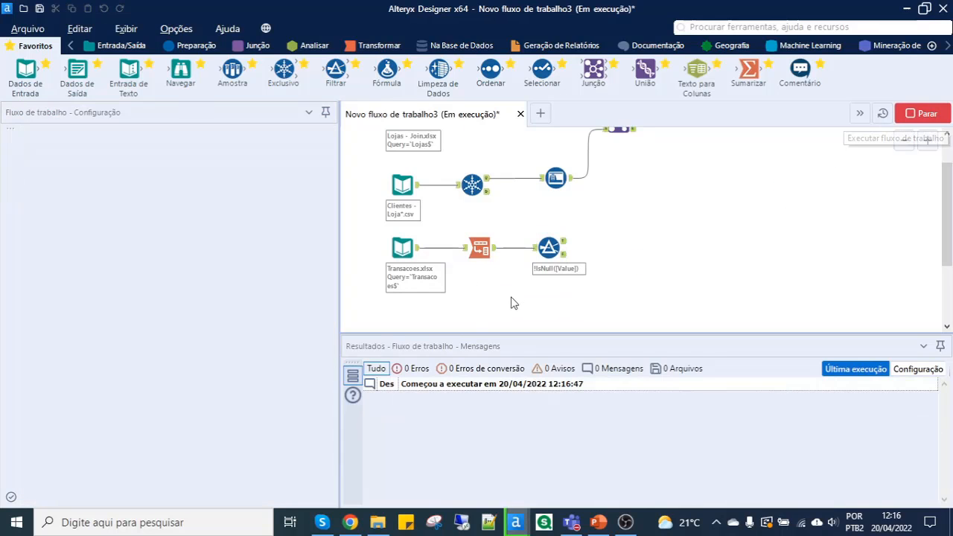
{"action": "scroll", "coordinate": [491, 282], "scroll_direction": "up", "scroll_amount": 3}
{"action": "left_click", "coordinate": [633, 232]}
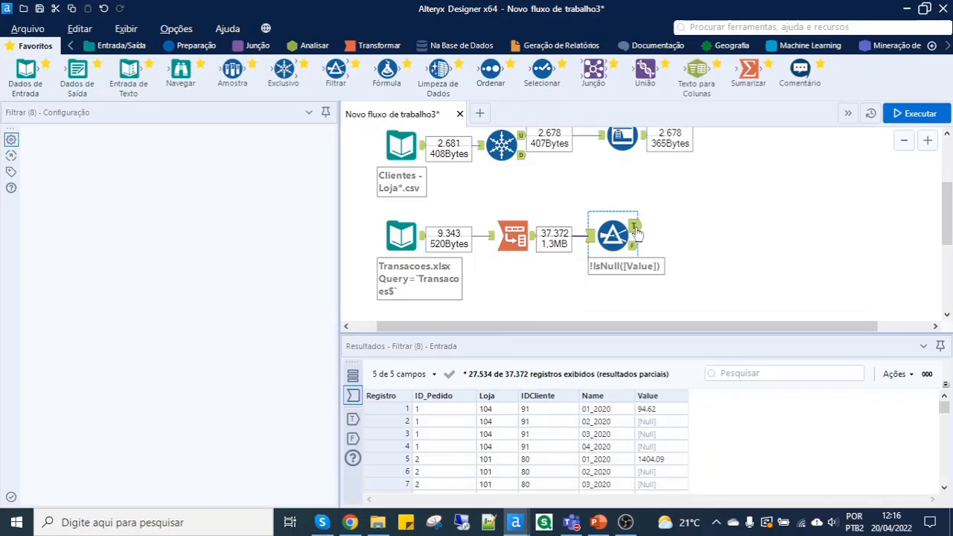
{"action": "left_click", "coordinate": [633, 226]}
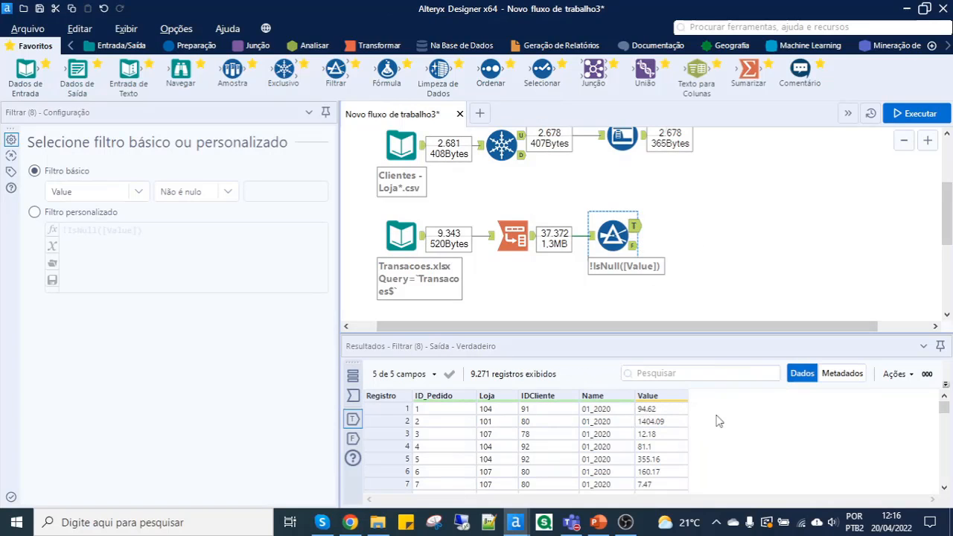
{"action": "scroll", "coordinate": [692, 434], "scroll_direction": "down", "scroll_amount": 7}
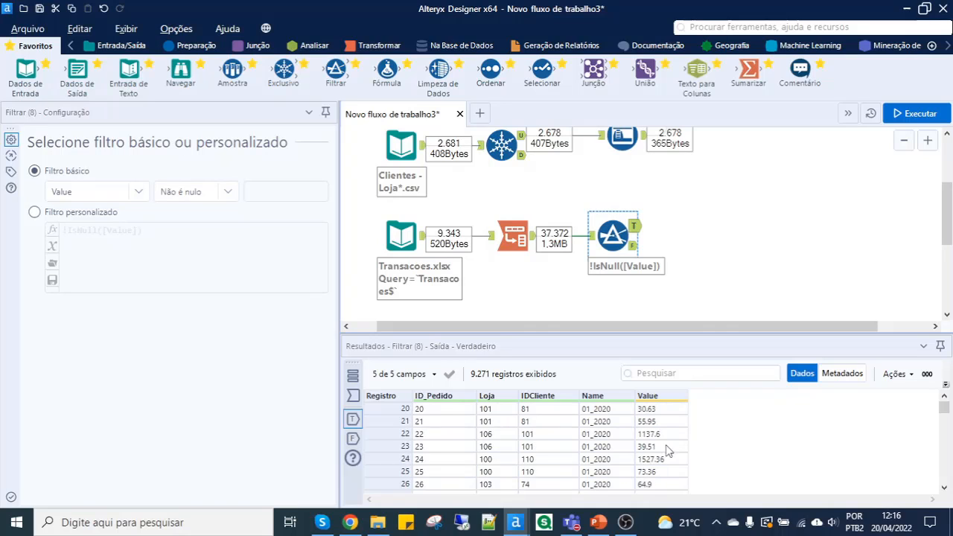
{"action": "scroll", "coordinate": [676, 452], "scroll_direction": "up", "scroll_amount": 7}
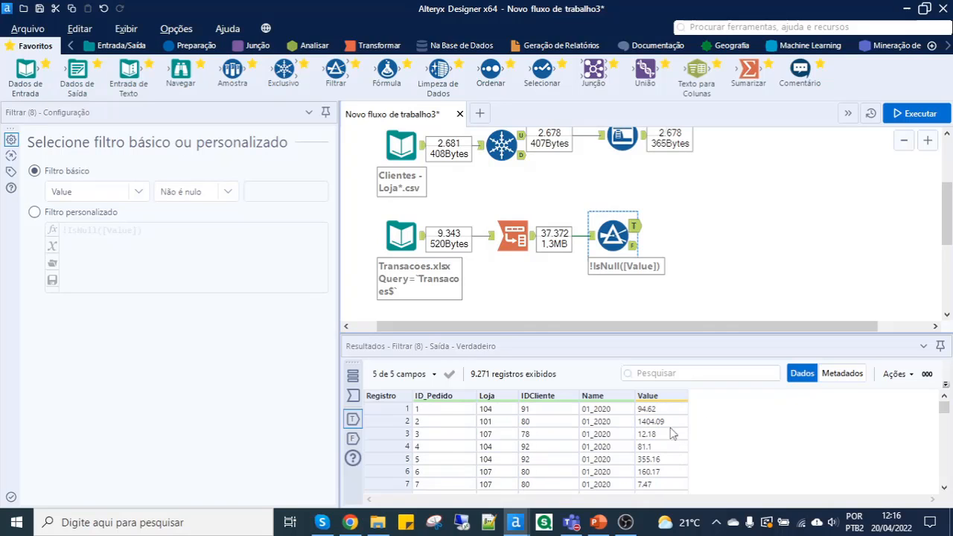
- Examine the Filtrar tool's false output and compare its Value column with the true output
{"action": "left_click", "coordinate": [635, 246]}
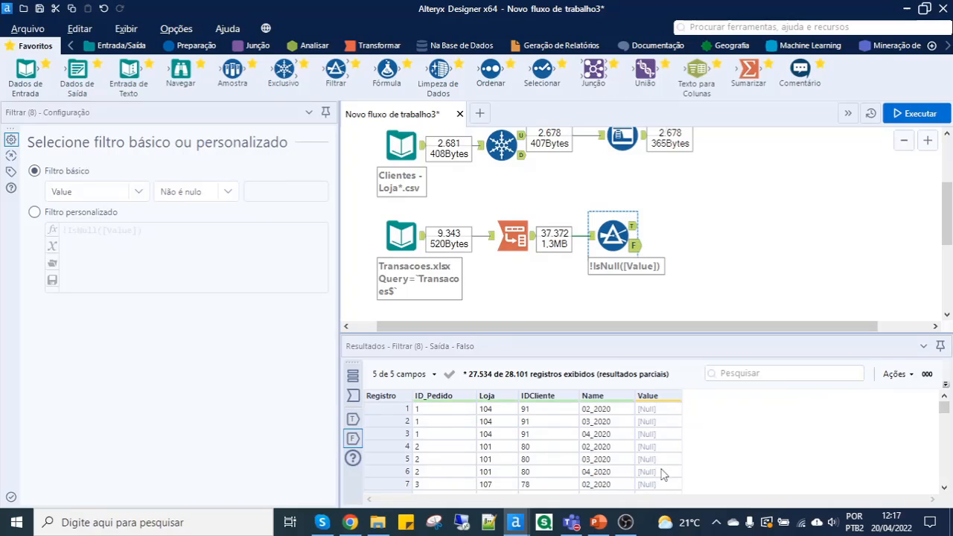
{"action": "scroll", "coordinate": [662, 462], "scroll_direction": "down", "scroll_amount": 7}
{"action": "scroll", "coordinate": [659, 447], "scroll_direction": "up", "scroll_amount": 6}
{"action": "left_click", "coordinate": [633, 226]}
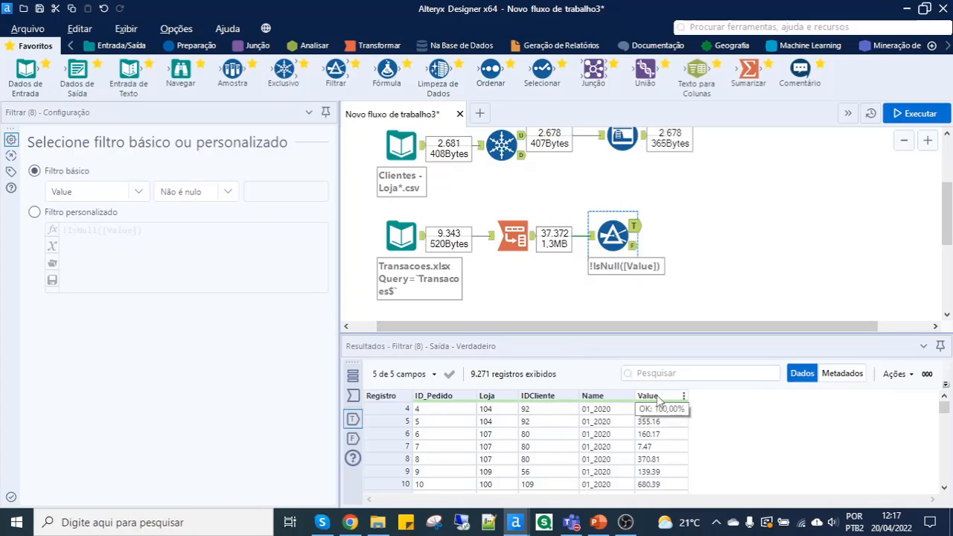
- Add a Sumarizar tool to the Filtrar tool's true output and group by Loja and IDCliente
{"action": "left_click", "coordinate": [674, 414]}
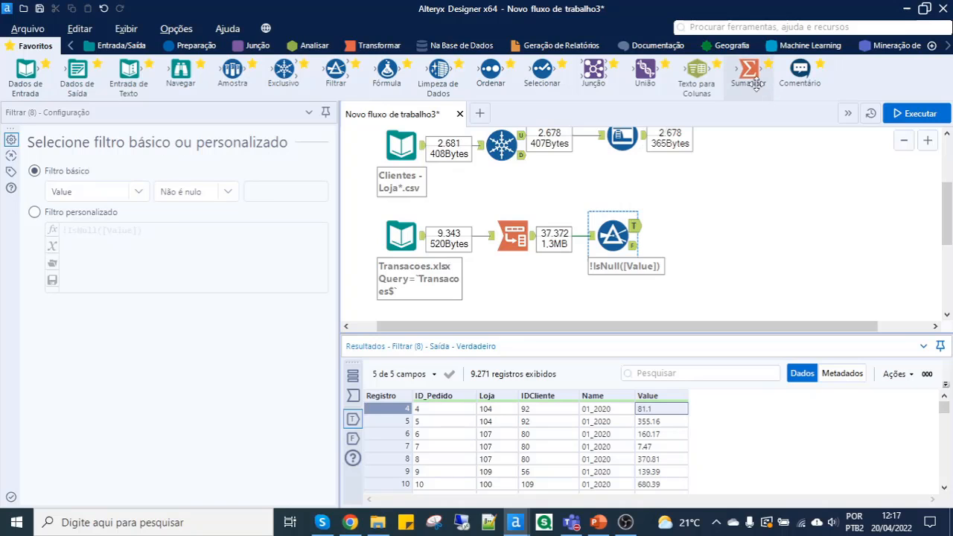
{"action": "left_click_drag", "start_coordinate": [755, 78], "coordinate": [697, 226]}
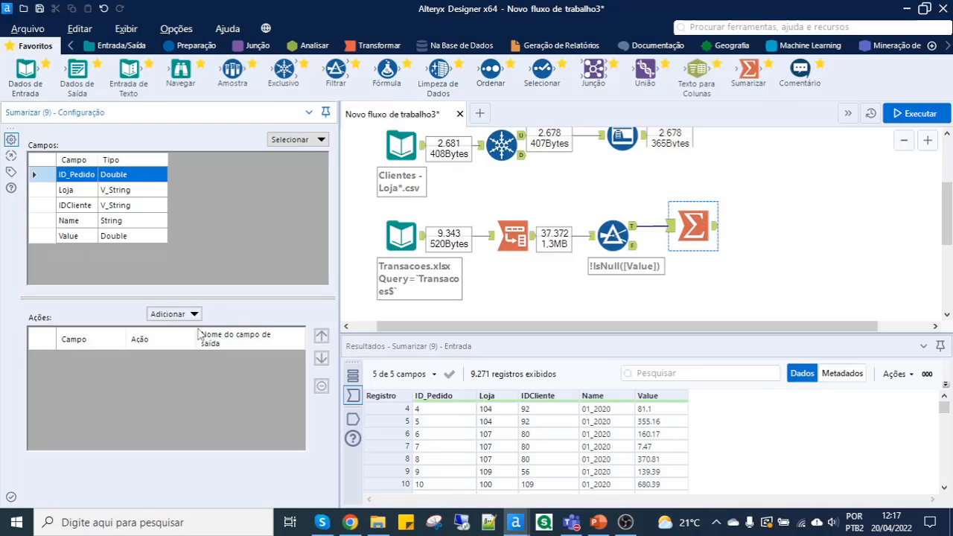
{"action": "left_click_drag", "start_coordinate": [75, 191], "coordinate": [83, 210]}
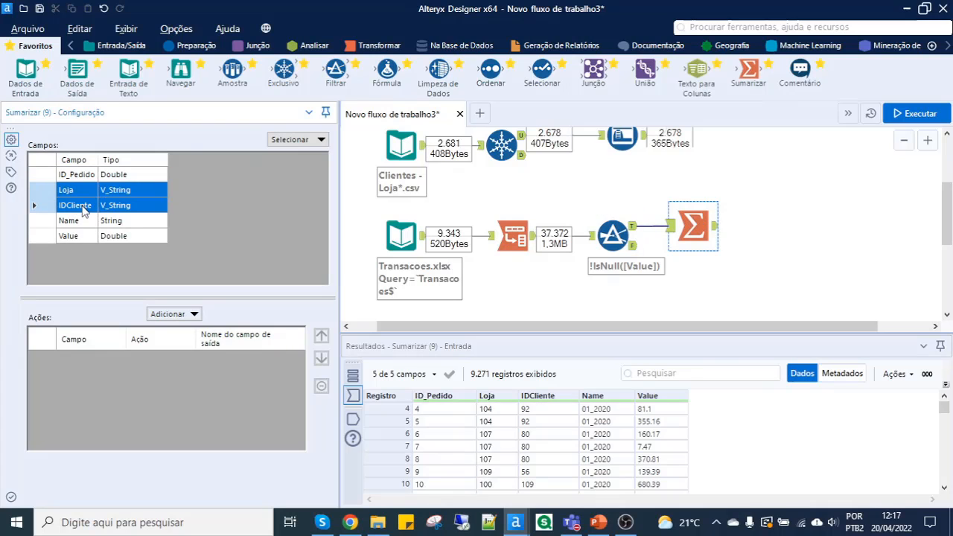
{"action": "left_click", "coordinate": [186, 314]}
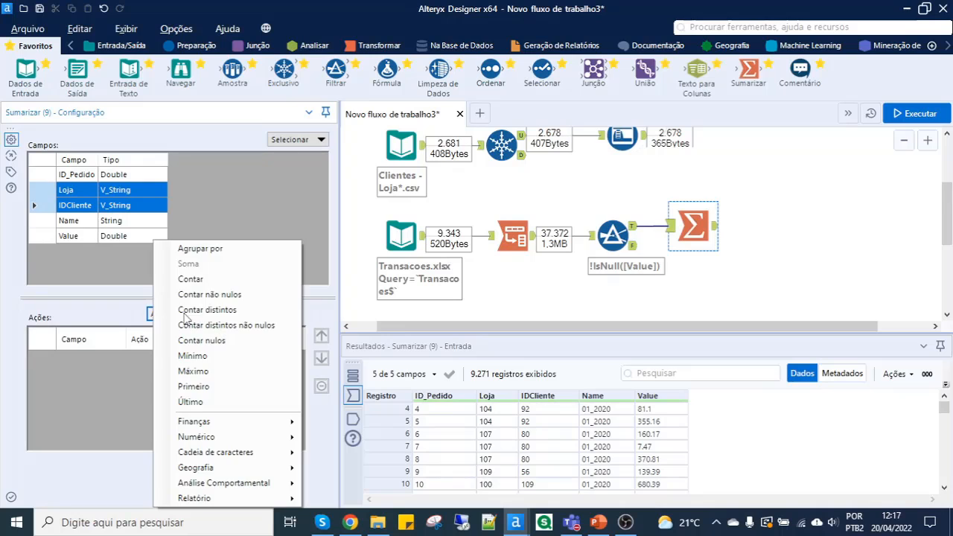
{"action": "left_click", "coordinate": [200, 250]}
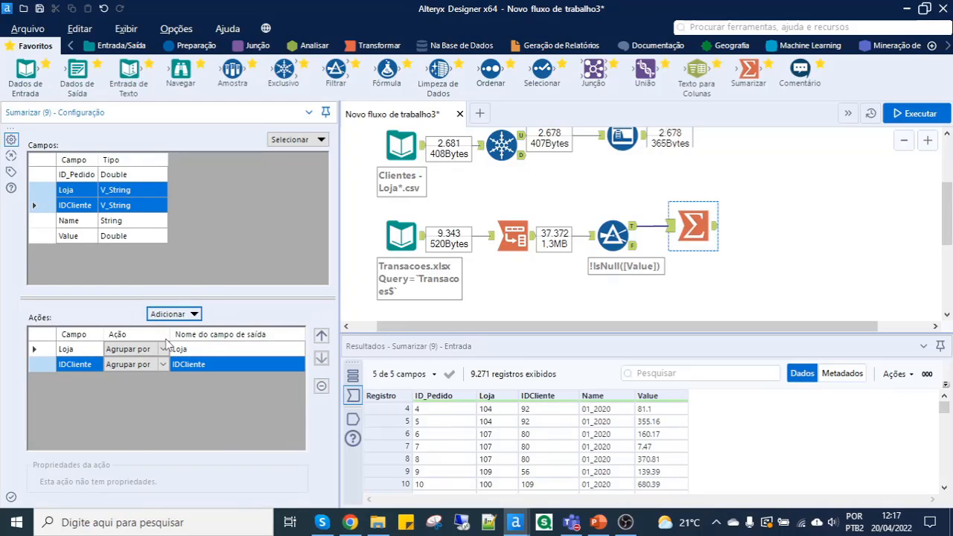
- Add a Soma action on the Value field in Sumarizar with the output field name TOTAL DE COMPRAS
{"action": "left_click", "coordinate": [80, 236]}
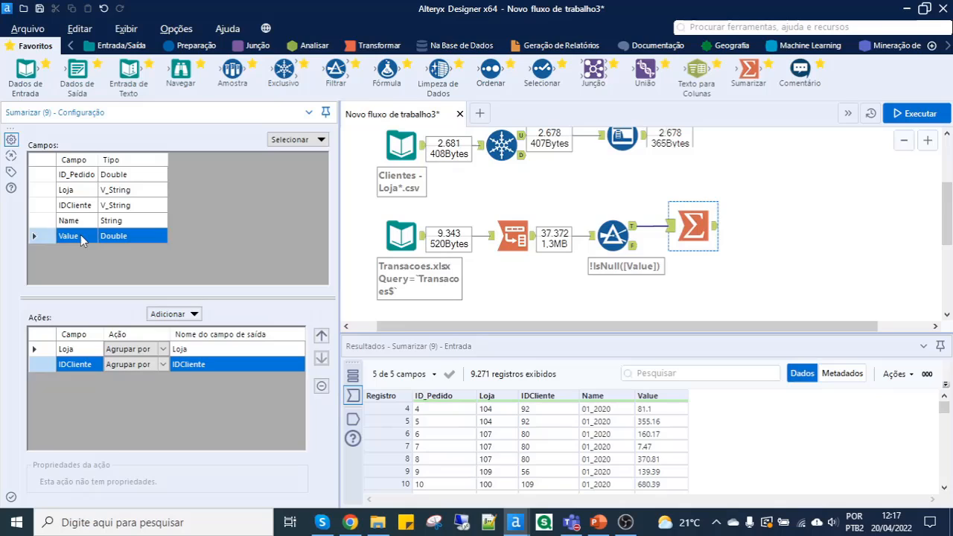
{"action": "left_click", "coordinate": [180, 315]}
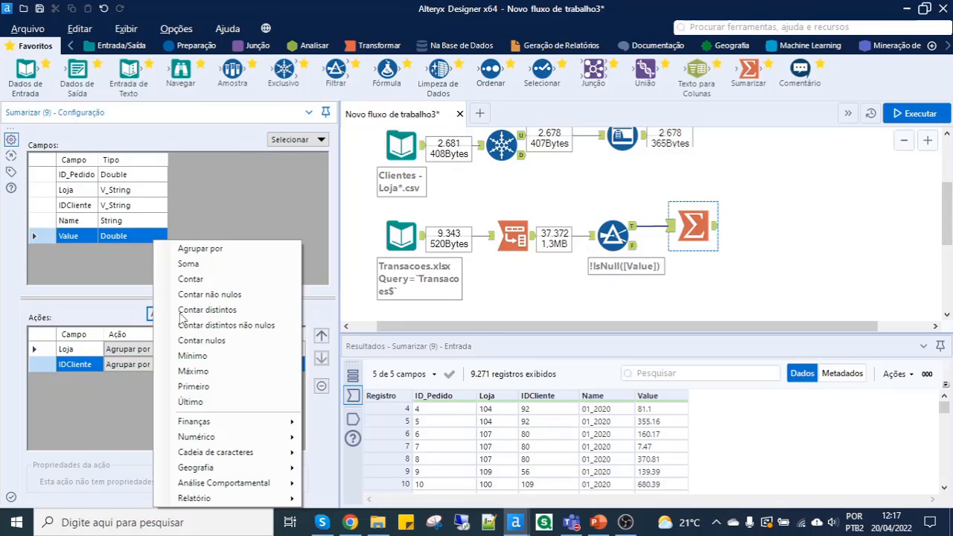
{"action": "left_click", "coordinate": [206, 266]}
{"action": "left_click", "coordinate": [220, 379]}
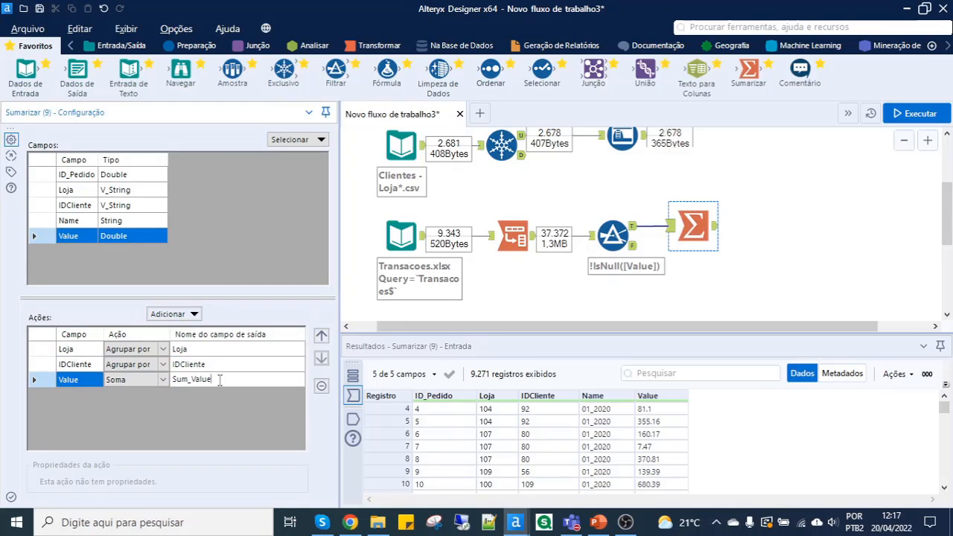
{"action": "double_click", "coordinate": [220, 380]}
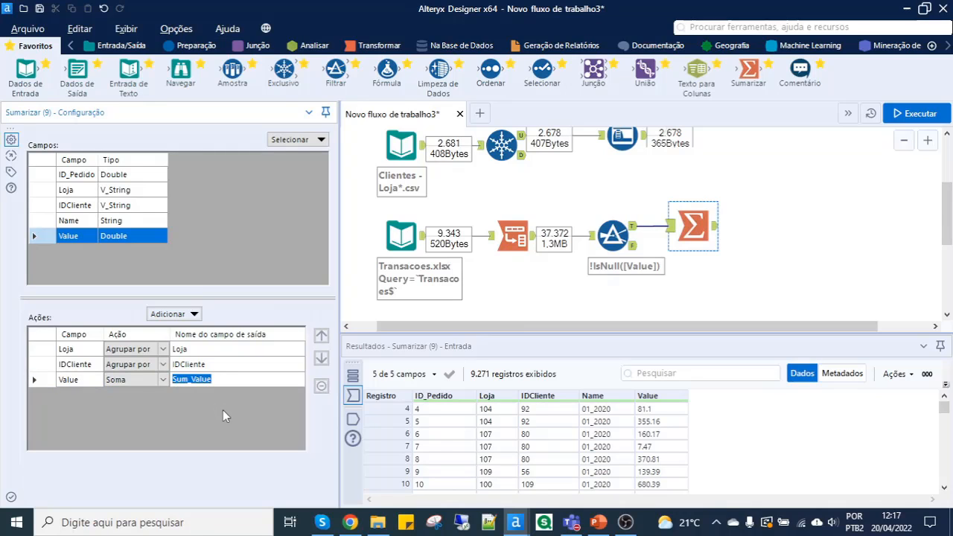
{"action": "type", "text": "TO"}
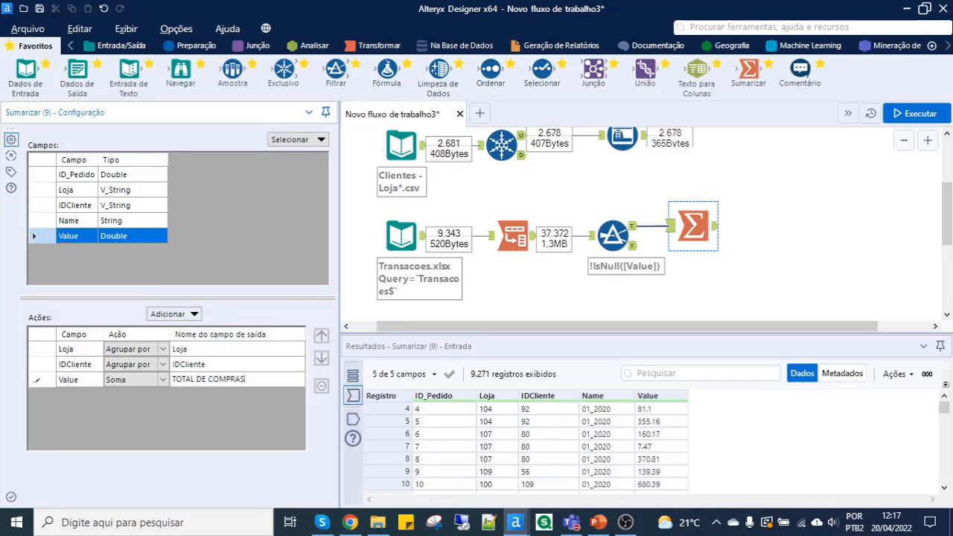
{"action": "type", "text": "TAL DE COMPRAS"}
{"action": "key", "text": "Return"}
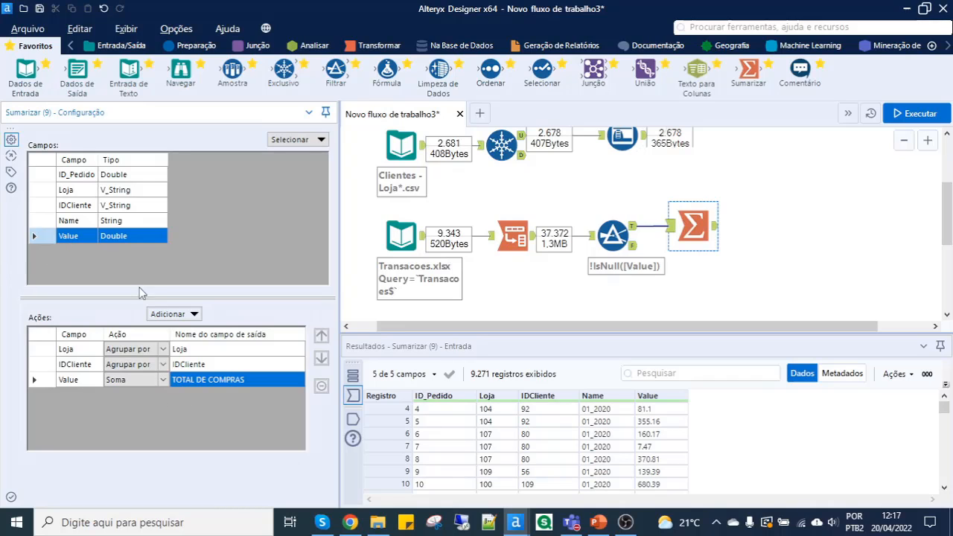
- Add a Média action on the Value field in Sumarizar with the output field name TM
{"action": "left_click", "coordinate": [186, 315]}
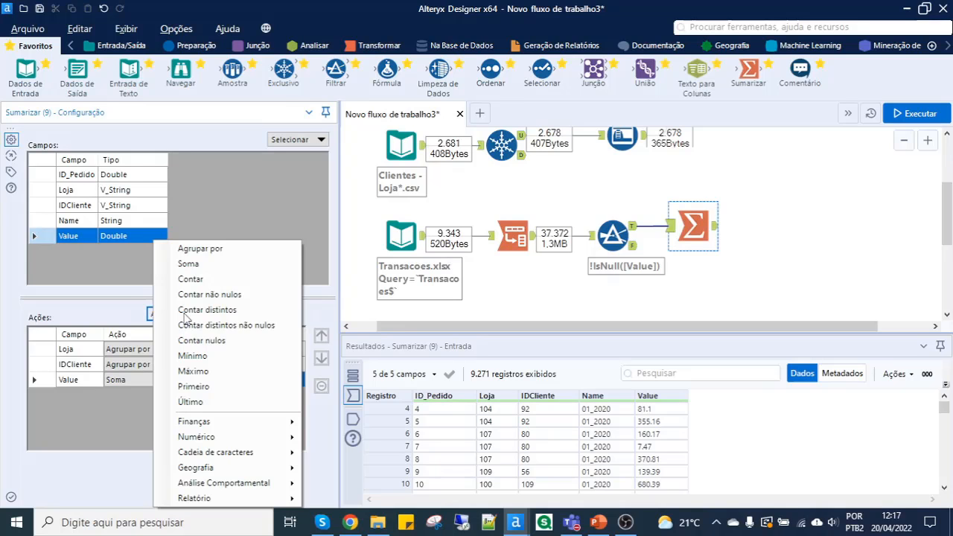
{"action": "mouse_move", "coordinate": [192, 443]}
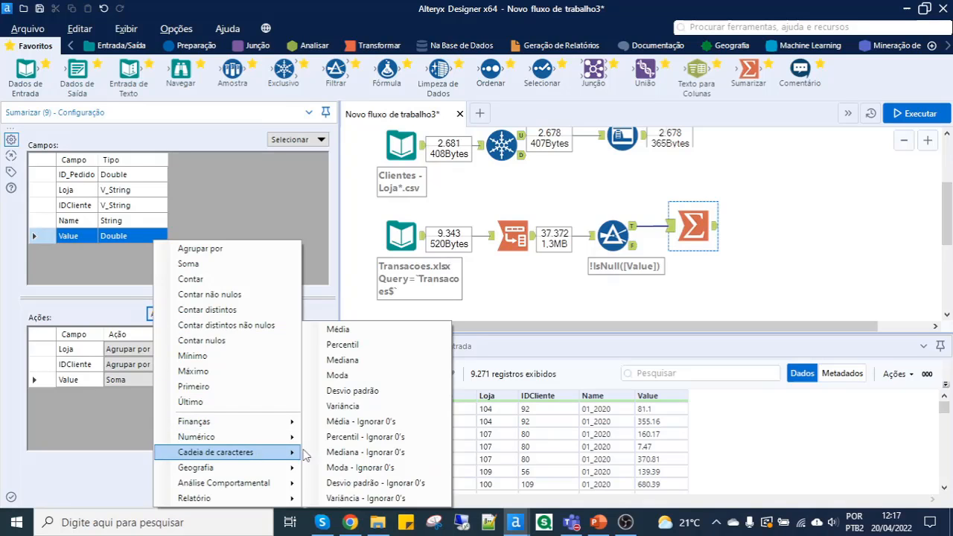
{"action": "left_click", "coordinate": [361, 329]}
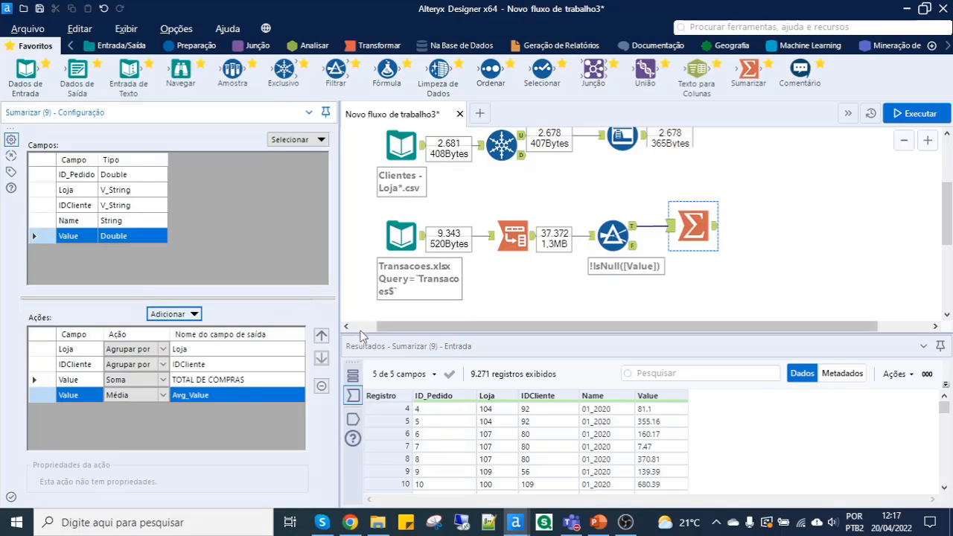
{"action": "left_click", "coordinate": [220, 396]}
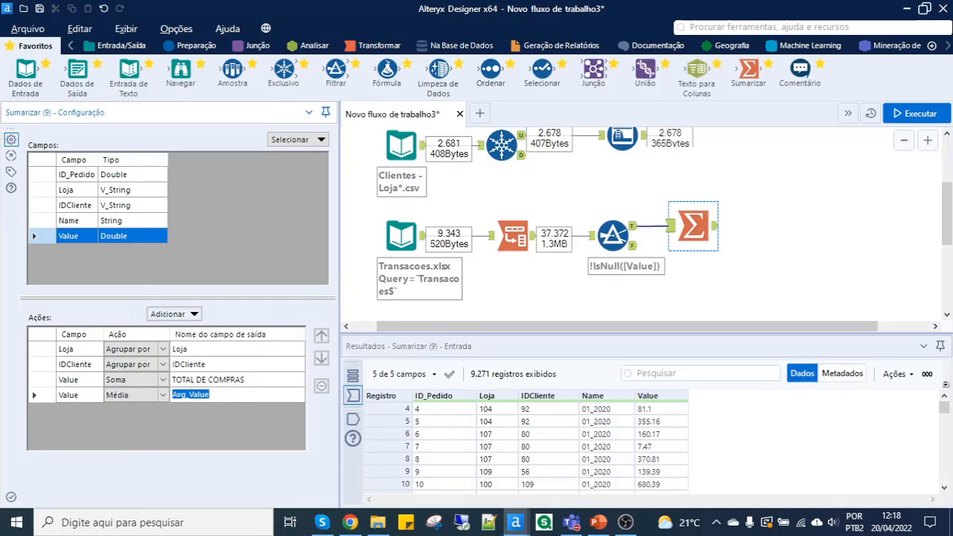
{"action": "type", "text": "TM"}
- Run the workflow and review the IDCliente, TOTAL DE COMPRAS and TM columns in the Sumarizar tool's output
{"action": "left_click", "coordinate": [926, 121]}
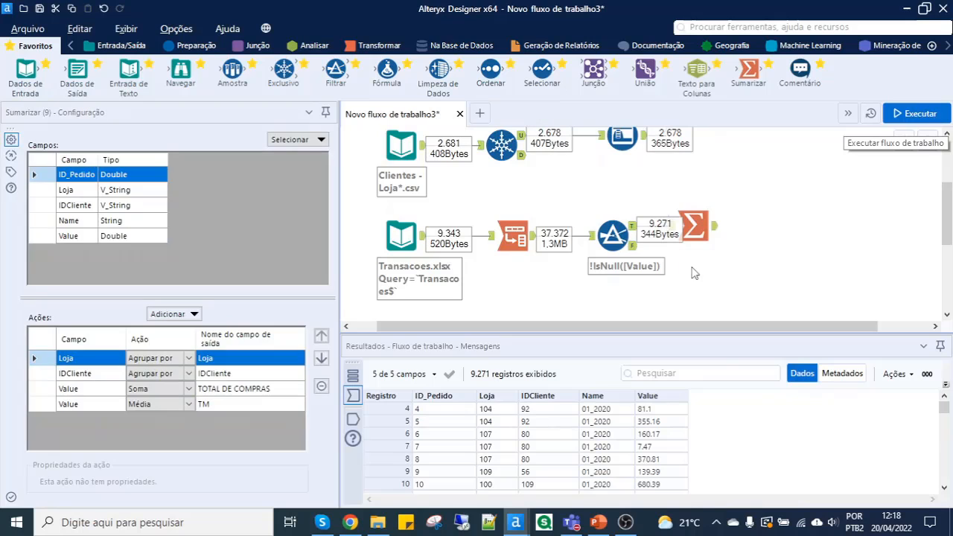
{"action": "left_click_drag", "start_coordinate": [700, 235], "coordinate": [720, 236]}
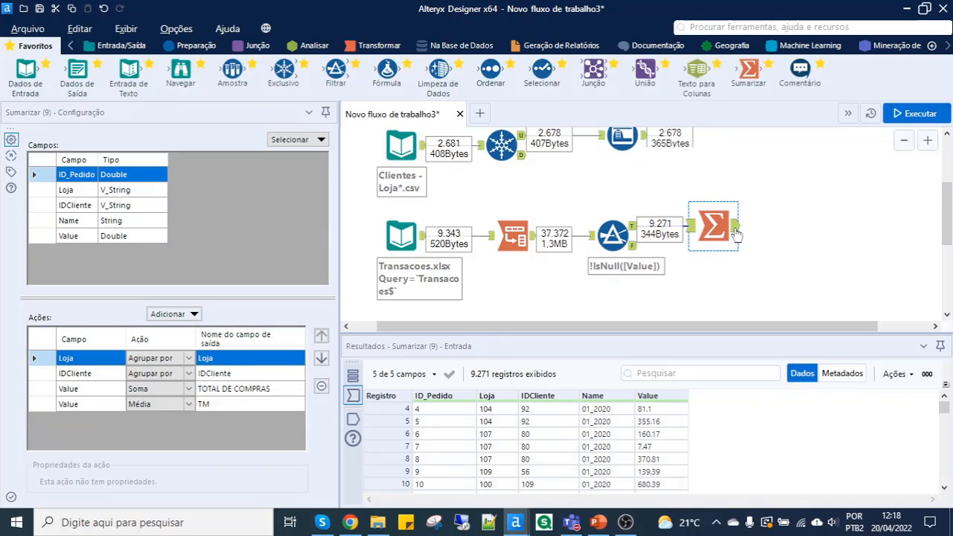
{"action": "left_click", "coordinate": [735, 232]}
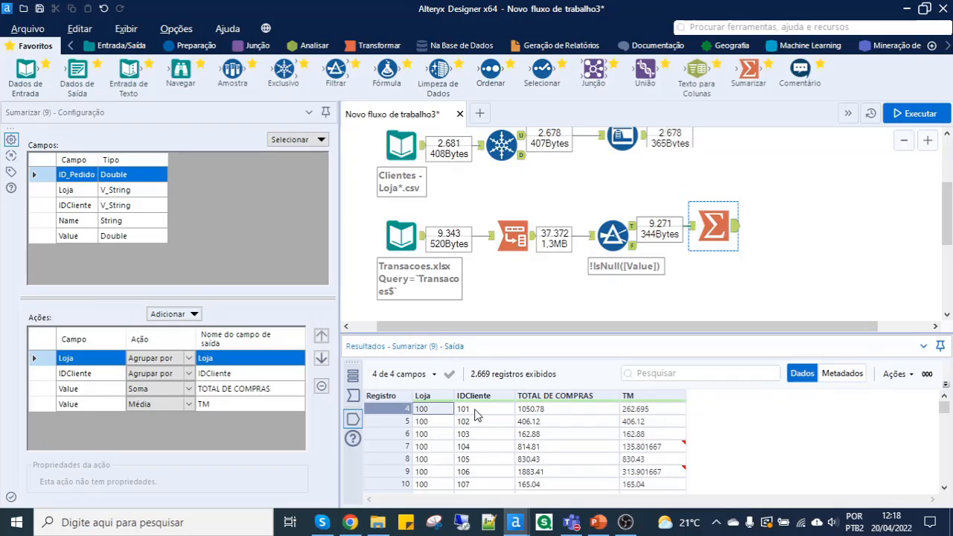
{"action": "left_click", "coordinate": [477, 414]}
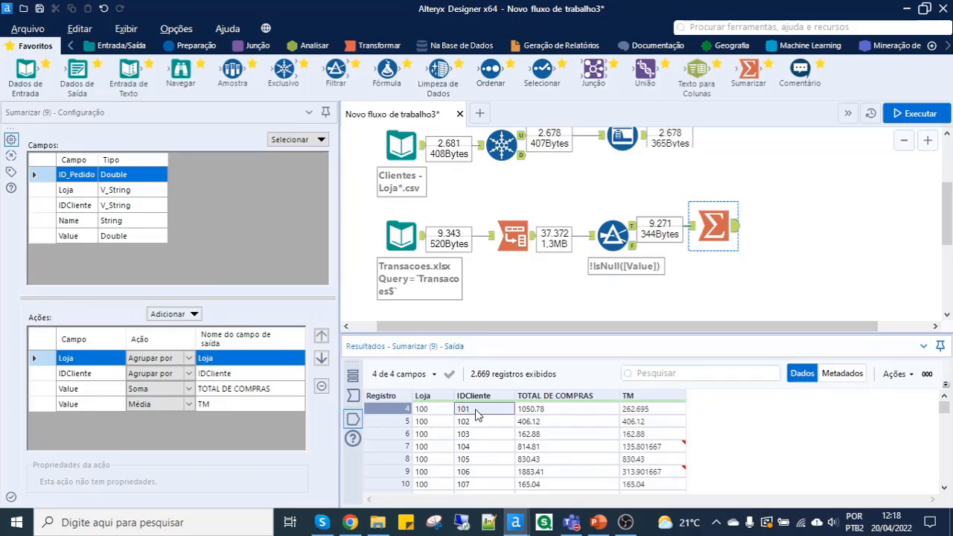
{"action": "left_click", "coordinate": [541, 411]}
{"action": "left_click", "coordinate": [661, 414]}
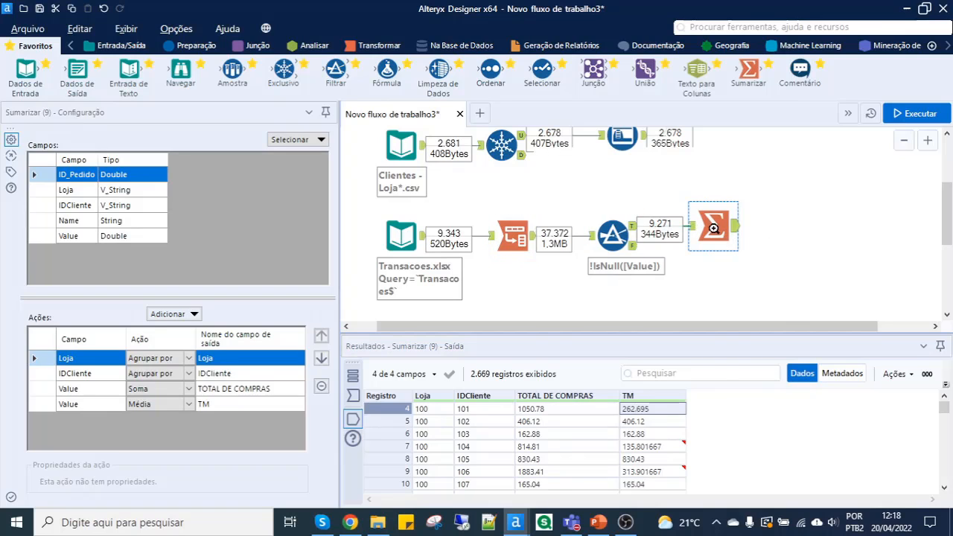
- Cache the Transacoes branch up to the Sumarizar tool and run the workflow
{"action": "right_click", "coordinate": [709, 224]}
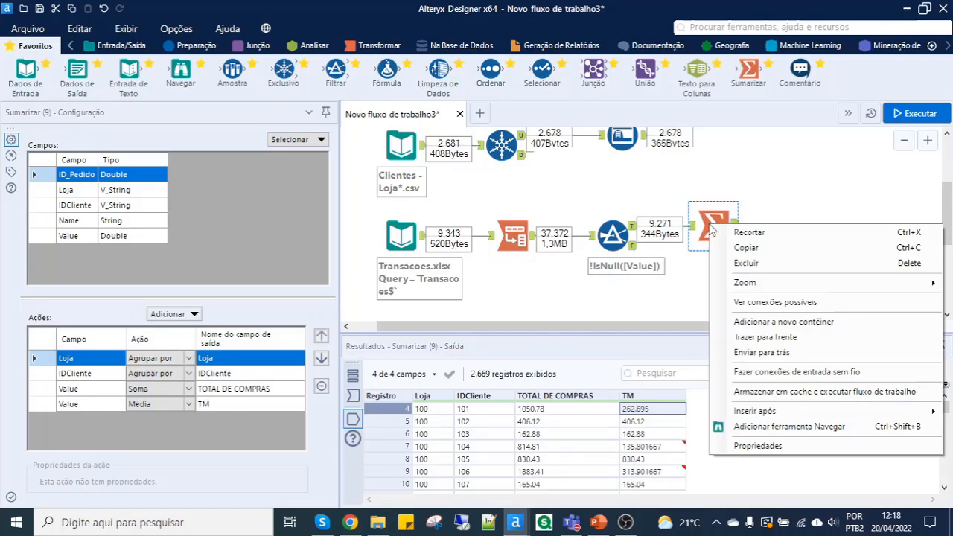
{"action": "left_click", "coordinate": [747, 391]}
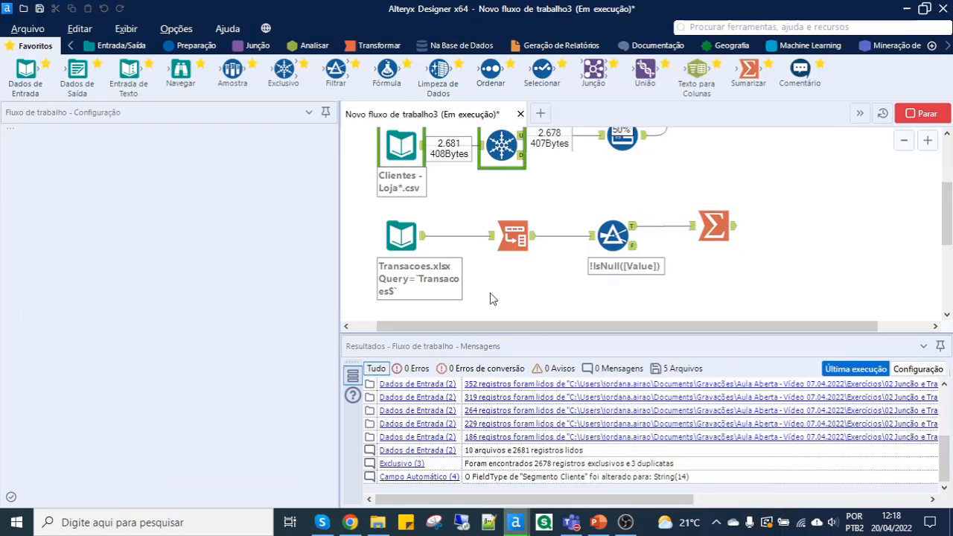
{"action": "left_click", "coordinate": [713, 240]}
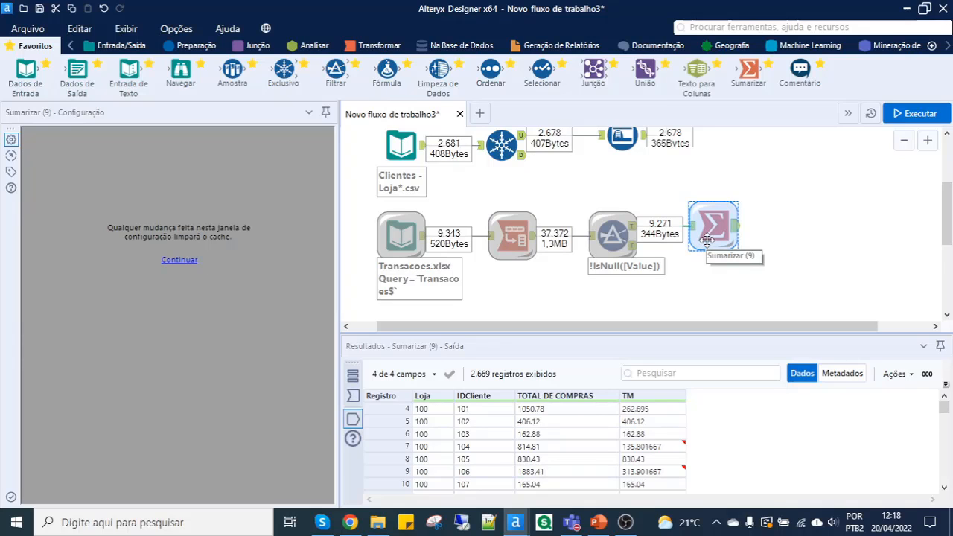
- Add a second Junção tool with its left input connected to the first Junção tool's J output
{"action": "scroll", "coordinate": [707, 242], "scroll_direction": "down", "scroll_amount": 3}
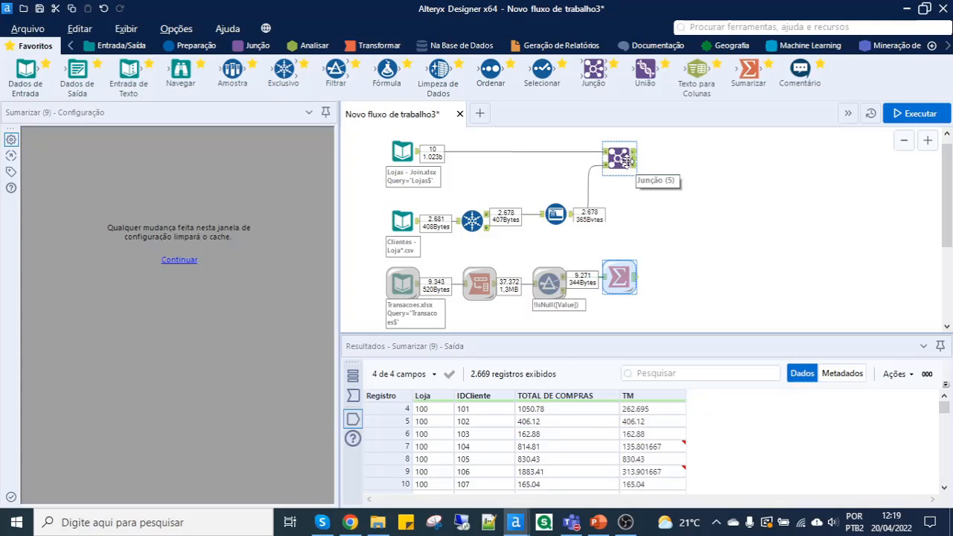
{"action": "scroll", "coordinate": [629, 160], "scroll_direction": "up", "scroll_amount": 1}
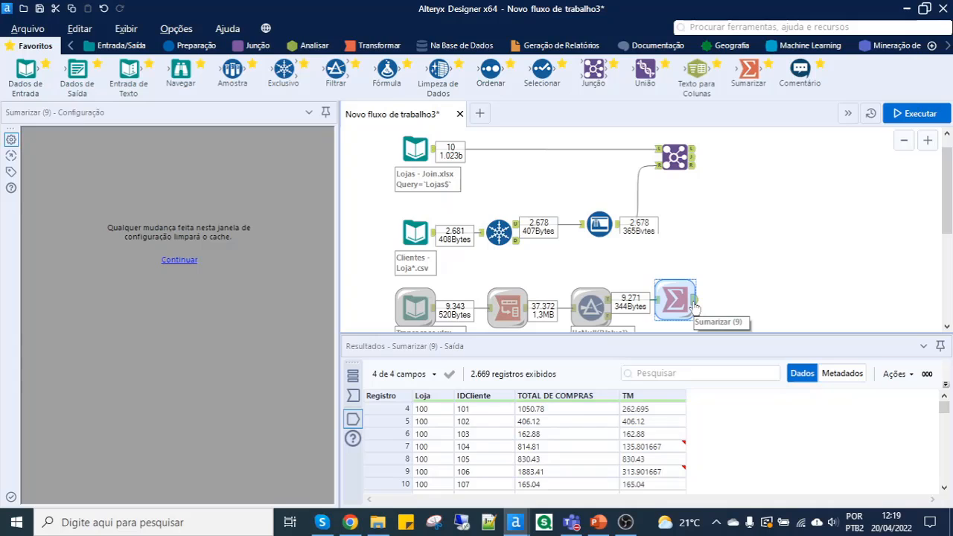
{"action": "left_click_drag", "start_coordinate": [593, 71], "coordinate": [739, 167]}
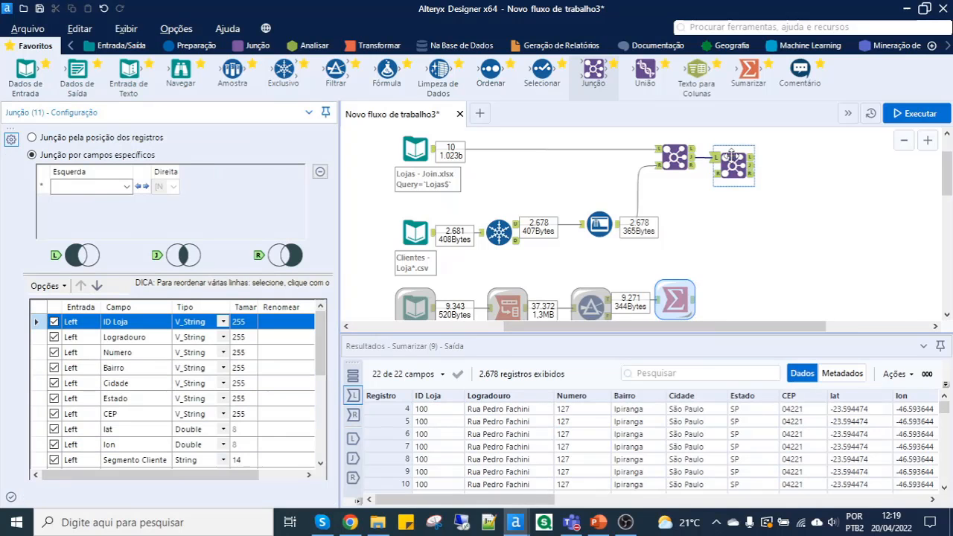
{"action": "scroll", "coordinate": [711, 160], "scroll_direction": "up", "scroll_amount": 3}
{"action": "scroll", "coordinate": [707, 160], "scroll_direction": "up", "scroll_amount": 2}
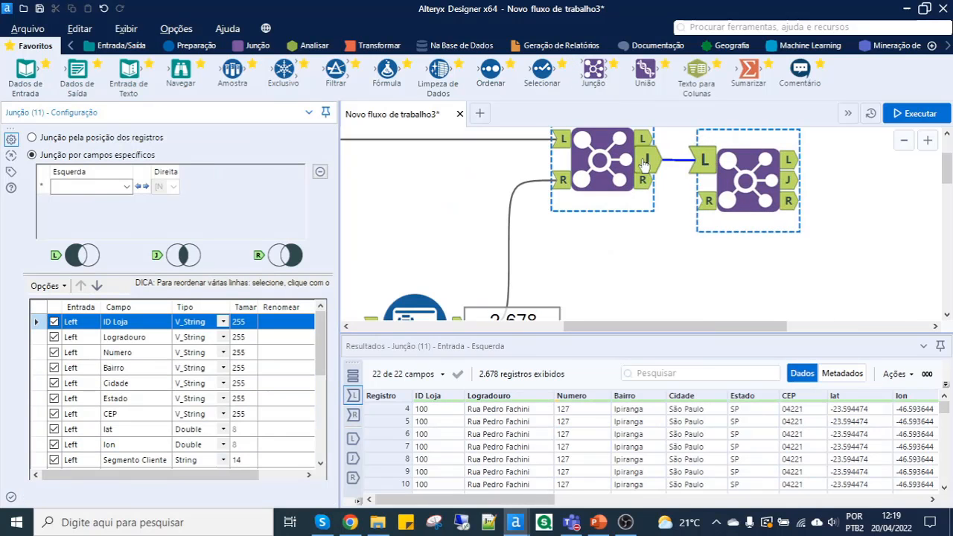
{"action": "scroll", "coordinate": [744, 183], "scroll_direction": "down", "scroll_amount": 3}
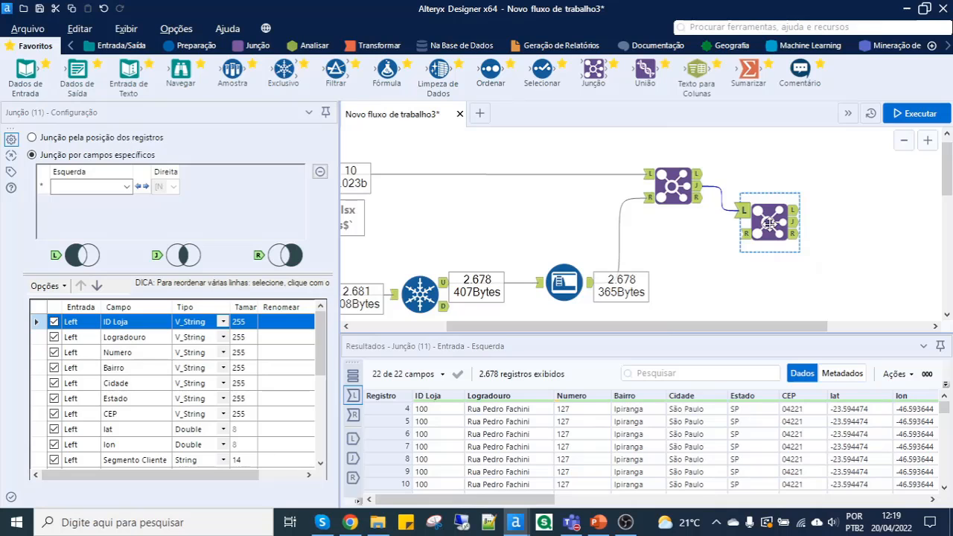
- Connect the Sumarizar tool's output to the right input of the second Junção tool
{"action": "scroll", "coordinate": [752, 246], "scroll_direction": "down", "scroll_amount": 4}
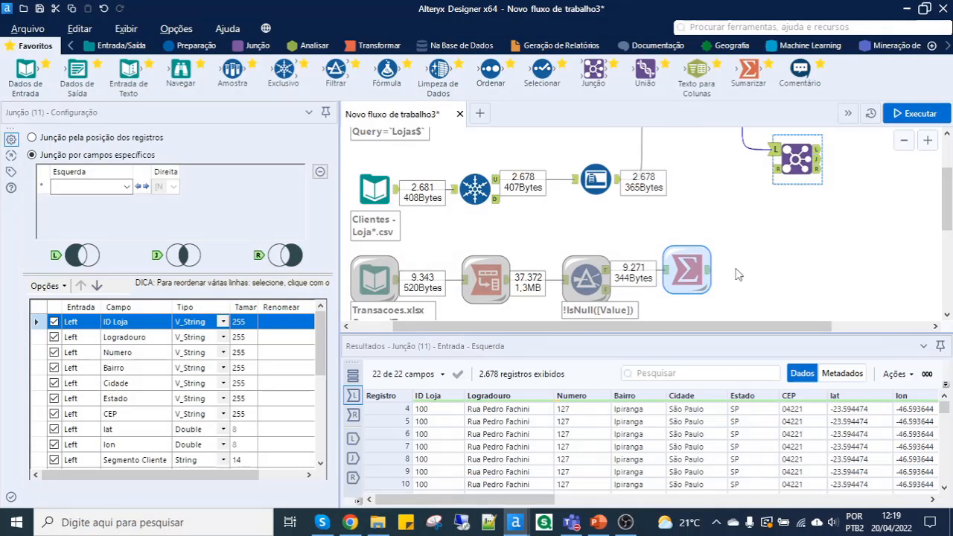
{"action": "scroll", "coordinate": [737, 275], "scroll_direction": "down", "scroll_amount": 3}
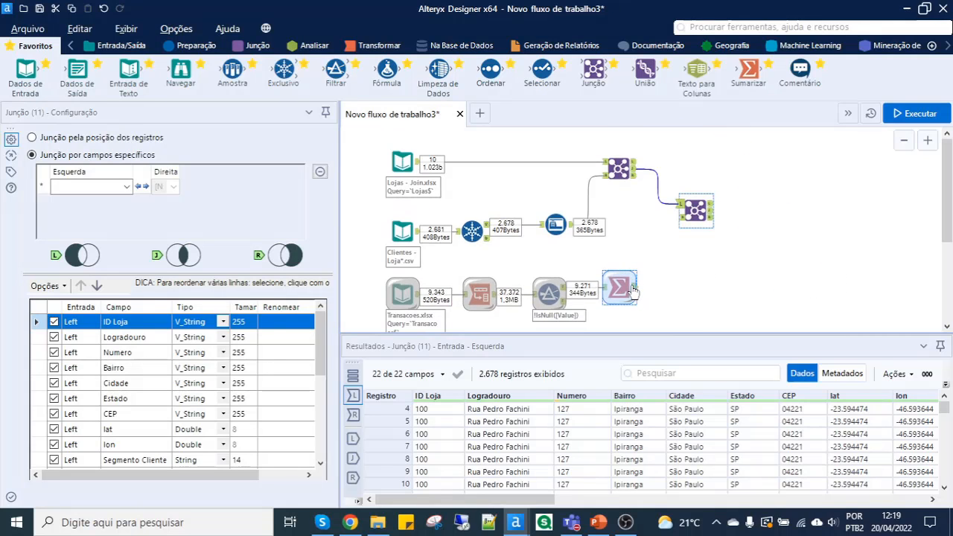
{"action": "left_click_drag", "start_coordinate": [633, 290], "coordinate": [679, 218]}
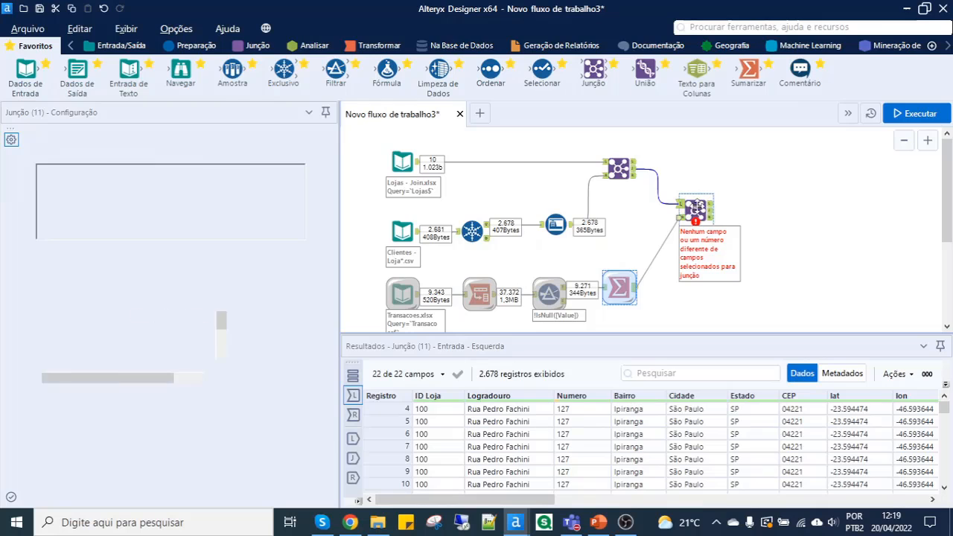
{"action": "left_click_drag", "start_coordinate": [701, 213], "coordinate": [708, 212]}
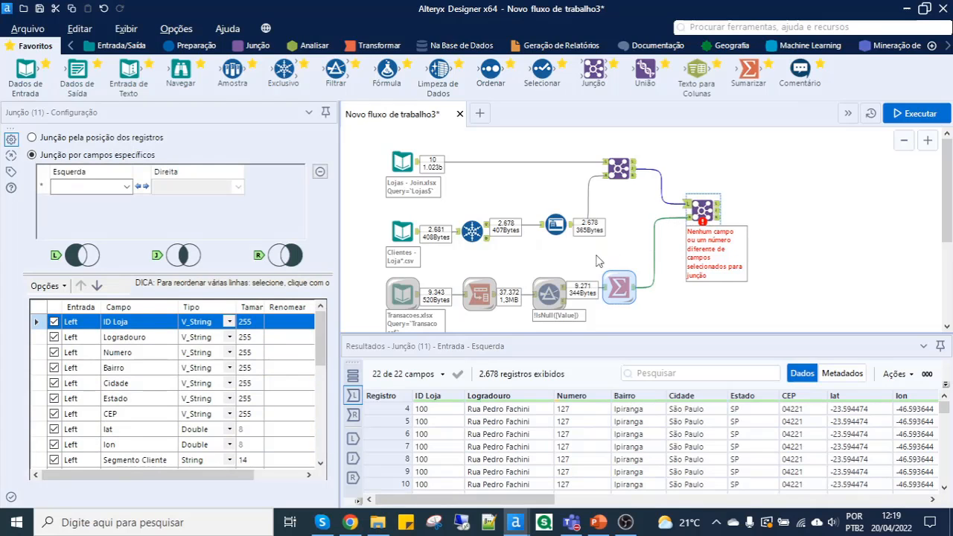
- Enlarge the canvas area and display the second Junção tool's right input data
{"action": "left_click_drag", "start_coordinate": [577, 334], "coordinate": [577, 346]}
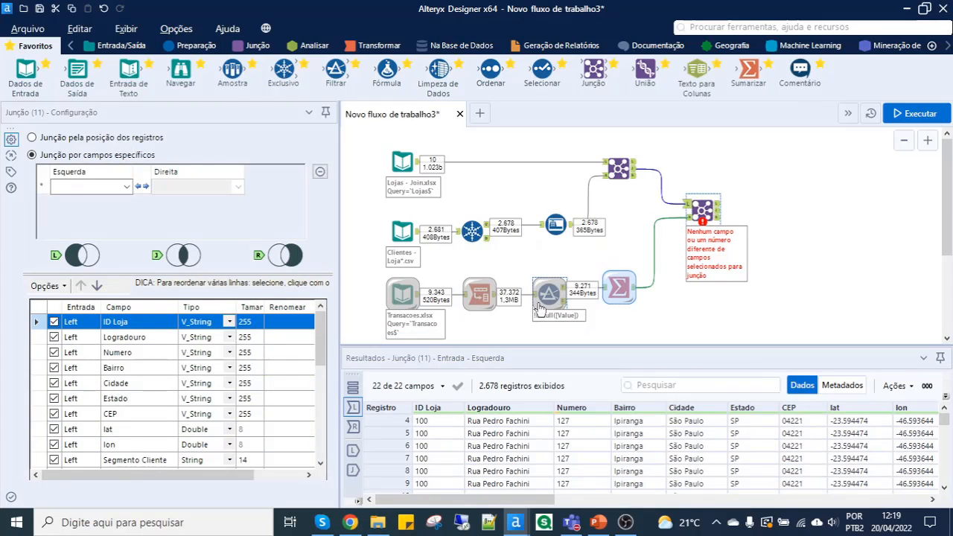
{"action": "scroll", "coordinate": [535, 306], "scroll_direction": "down", "scroll_amount": 1}
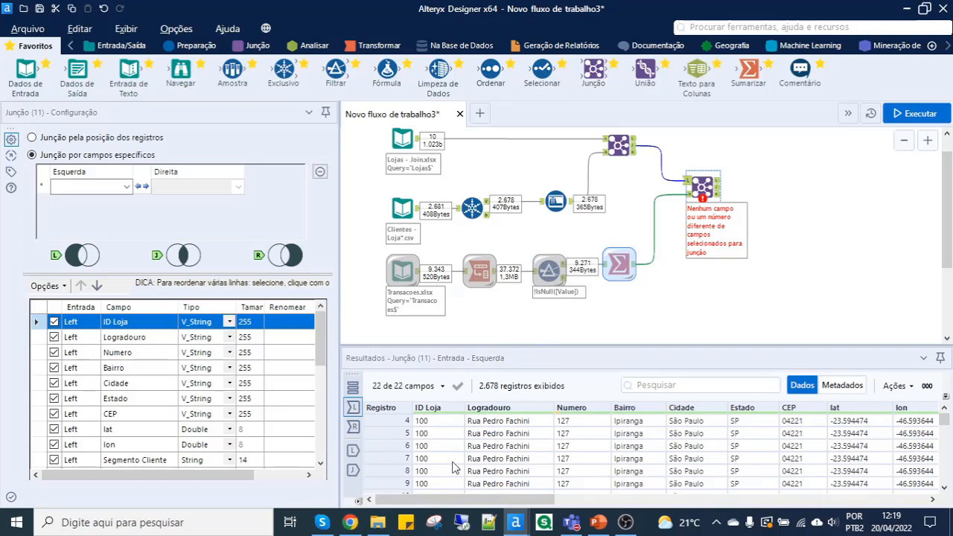
{"action": "left_click", "coordinate": [353, 430]}
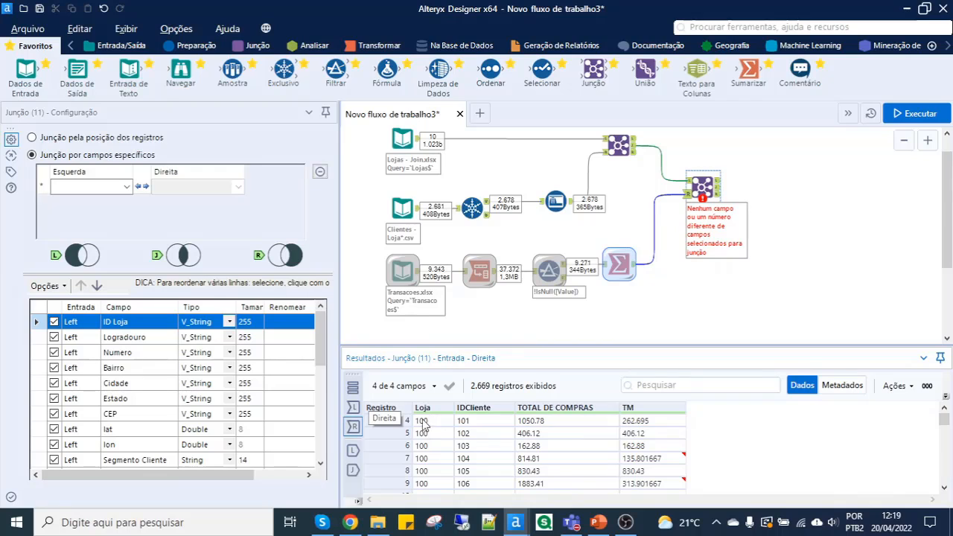
- Set the second Junção tool to join ID Loja with Loja and IDCliente with IDCliente
{"action": "left_click", "coordinate": [485, 422]}
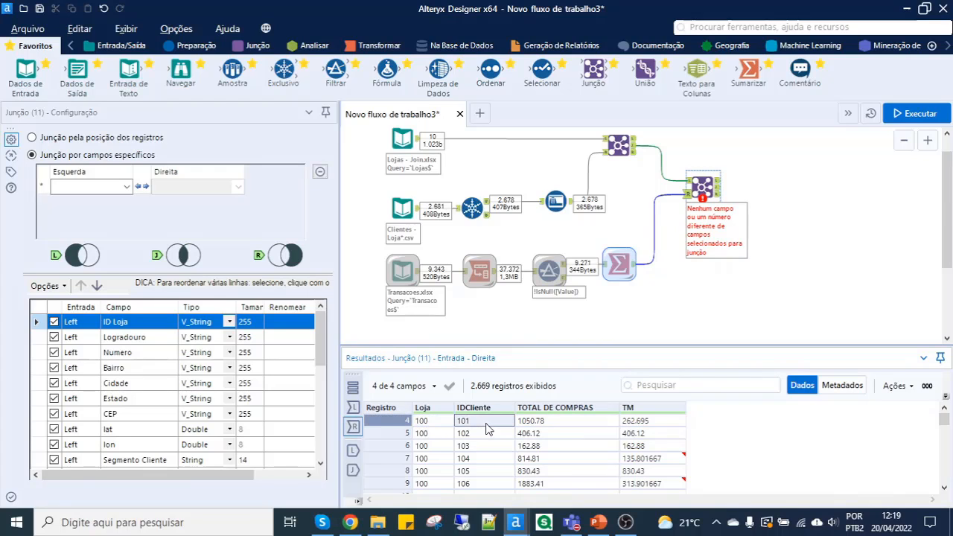
{"action": "left_click", "coordinate": [115, 188]}
{"action": "left_click", "coordinate": [84, 204]}
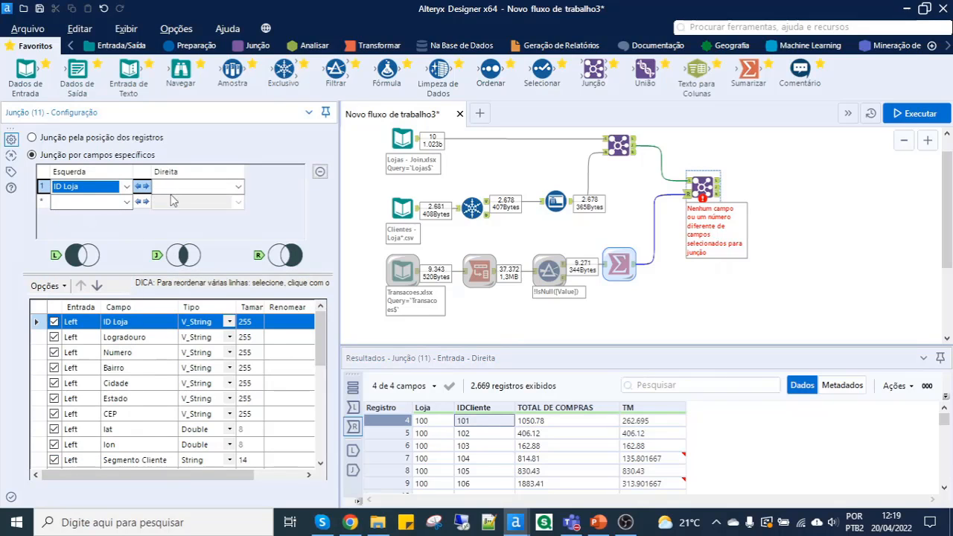
{"action": "left_click", "coordinate": [173, 191]}
{"action": "left_click", "coordinate": [172, 199]}
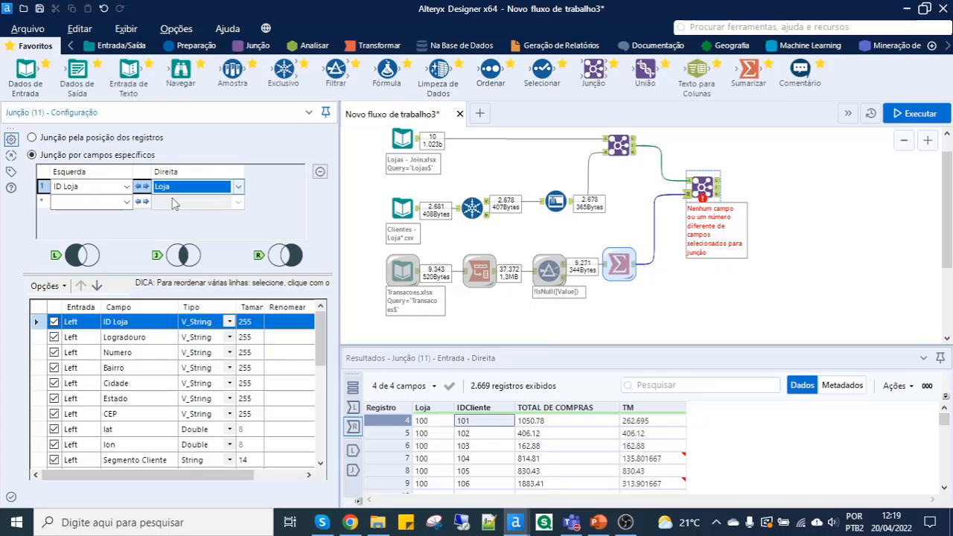
{"action": "left_click", "coordinate": [112, 204]}
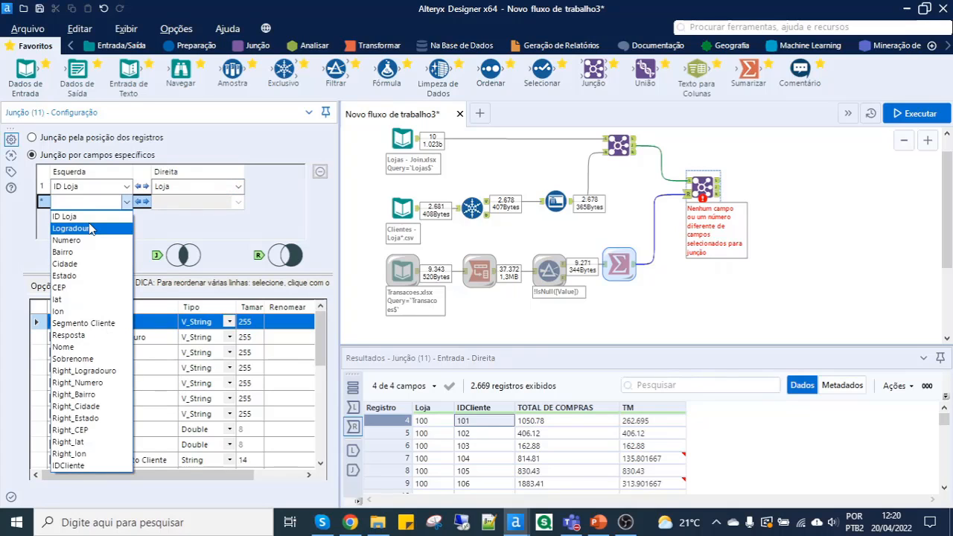
{"action": "left_click", "coordinate": [72, 462]}
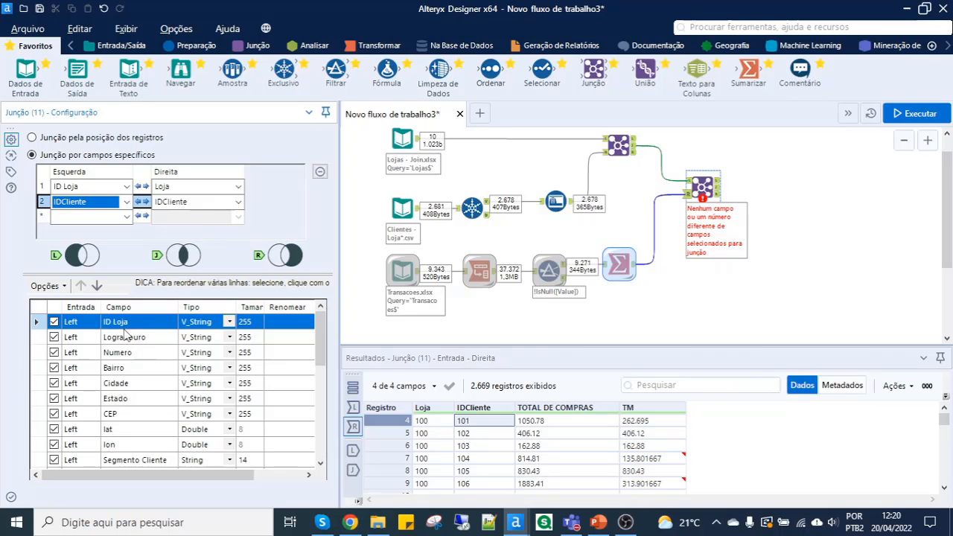
- Exclude the right input's Loja and IDCliente fields from the second Junção tool's output and run the workflow
{"action": "scroll", "coordinate": [125, 370], "scroll_direction": "down", "scroll_amount": 2}
{"action": "scroll", "coordinate": [123, 370], "scroll_direction": "down", "scroll_amount": 4}
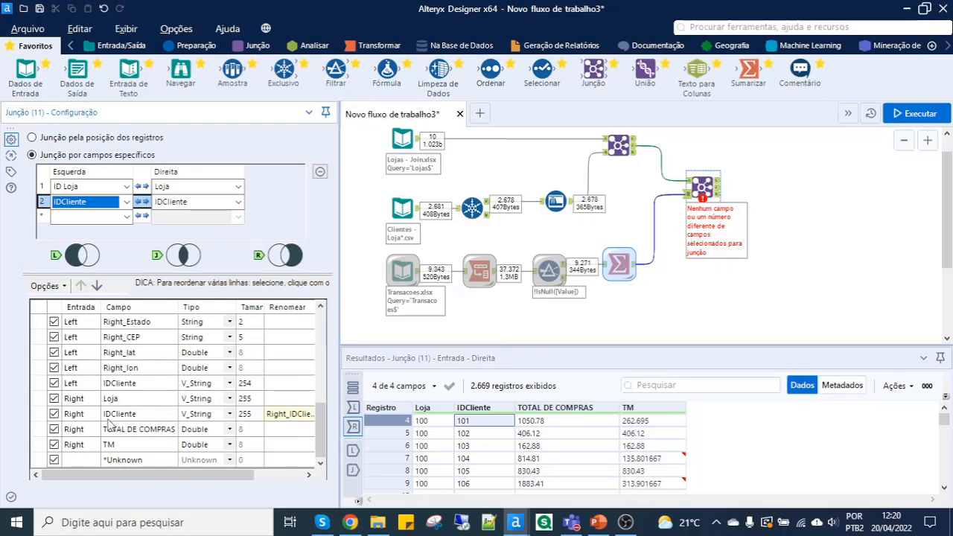
{"action": "left_click", "coordinate": [54, 398]}
{"action": "left_click", "coordinate": [54, 414]}
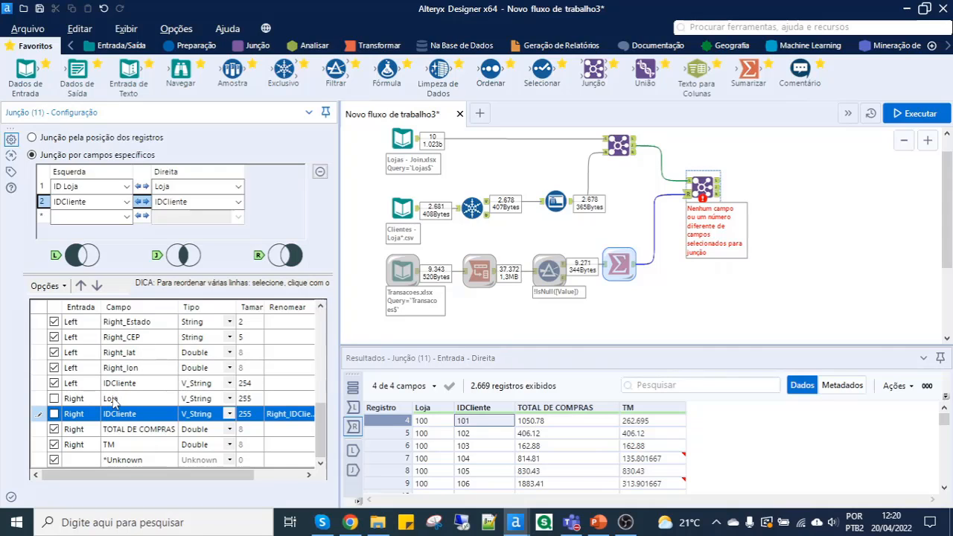
{"action": "left_click", "coordinate": [124, 433]}
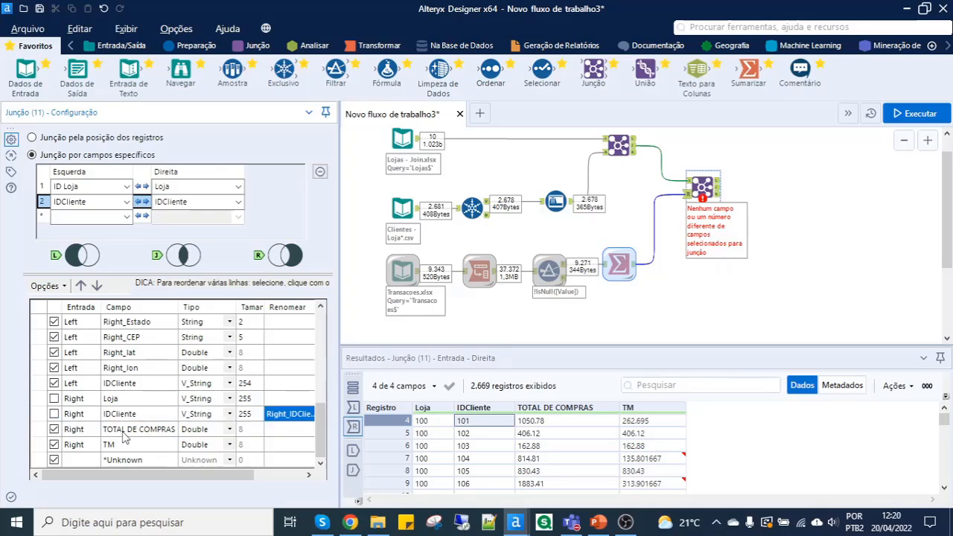
{"action": "left_click", "coordinate": [132, 446]}
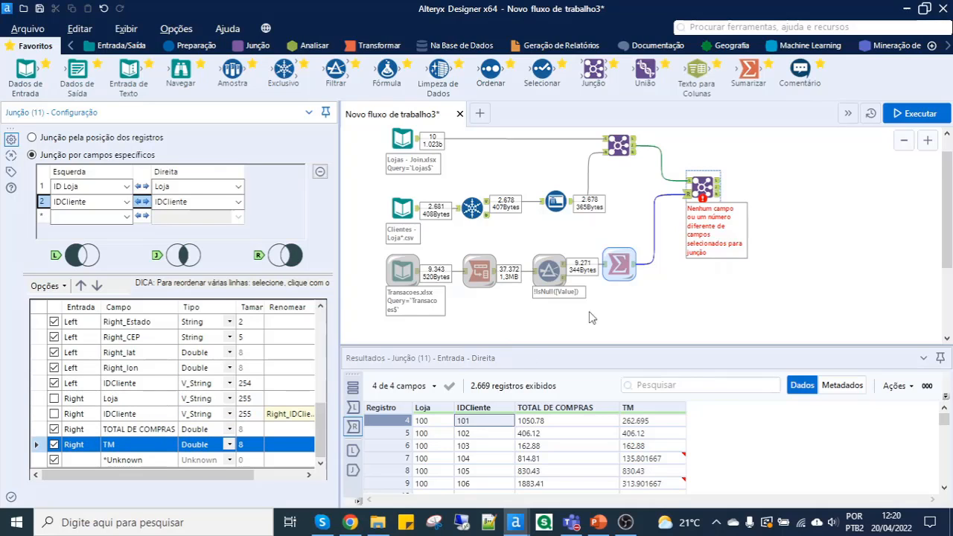
{"action": "left_click", "coordinate": [910, 114]}
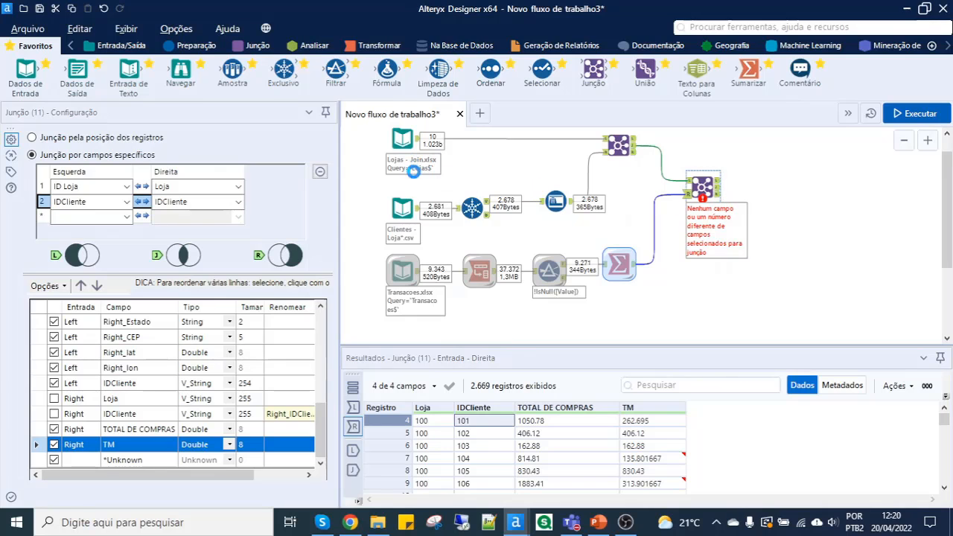
- Examine the TOTAL DE COMPRAS and TM columns in the second Junção tool's J output
{"action": "left_click", "coordinate": [702, 187]}
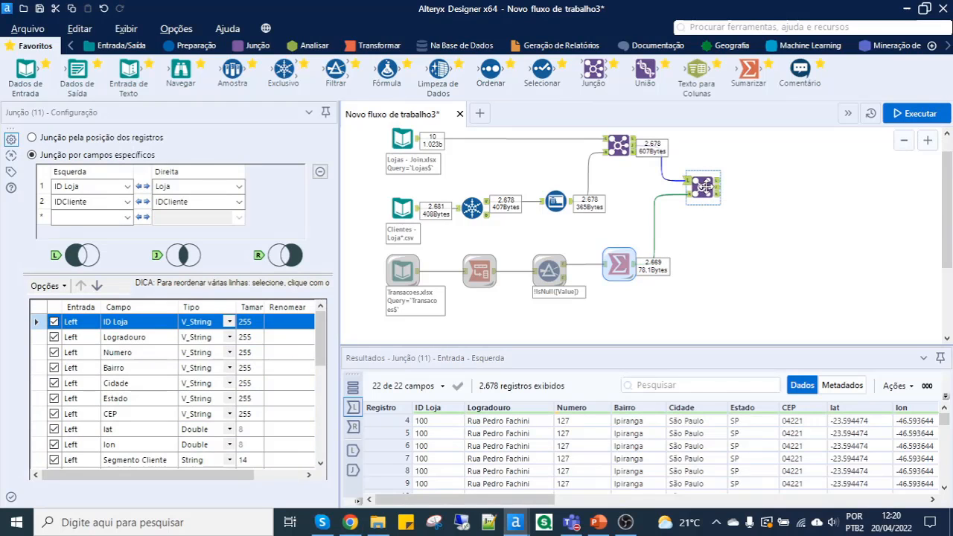
{"action": "scroll", "coordinate": [704, 187], "scroll_direction": "up", "scroll_amount": 3}
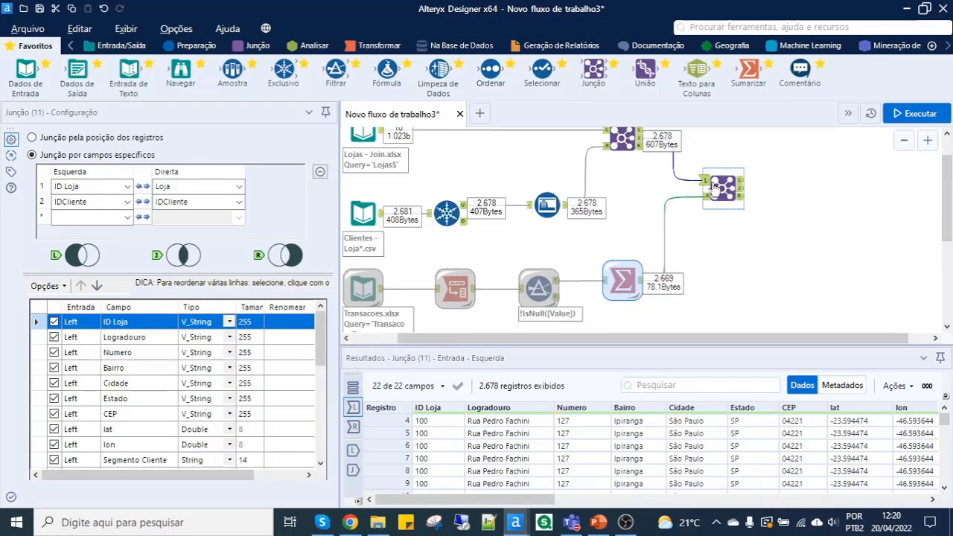
{"action": "scroll", "coordinate": [753, 212], "scroll_direction": "up", "scroll_amount": 2}
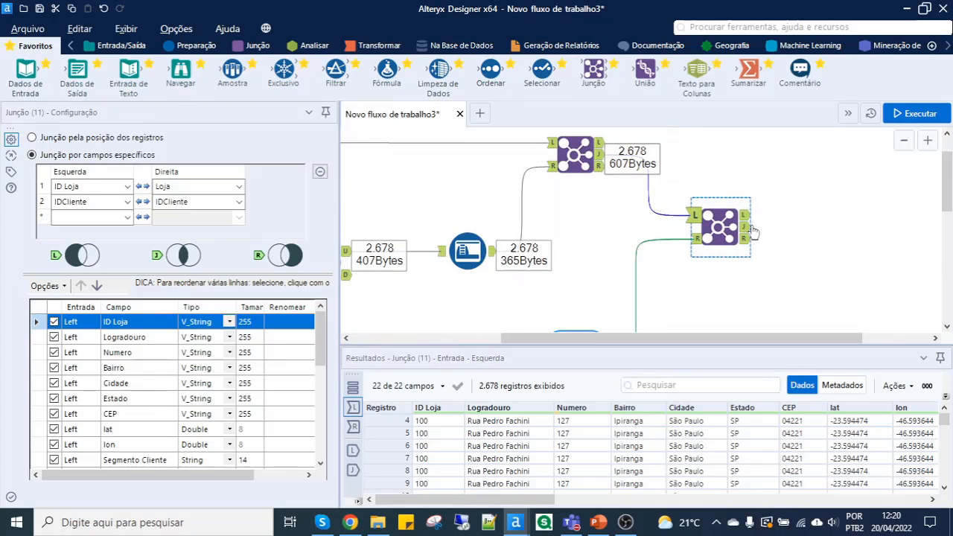
{"action": "left_click", "coordinate": [746, 230]}
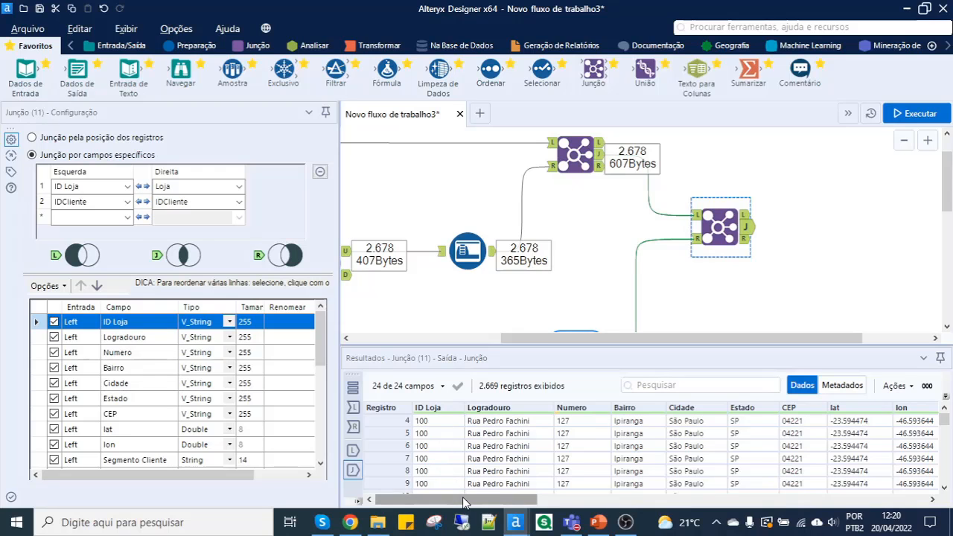
{"action": "left_click_drag", "start_coordinate": [463, 498], "coordinate": [856, 497]}
{"action": "left_click", "coordinate": [793, 421]}
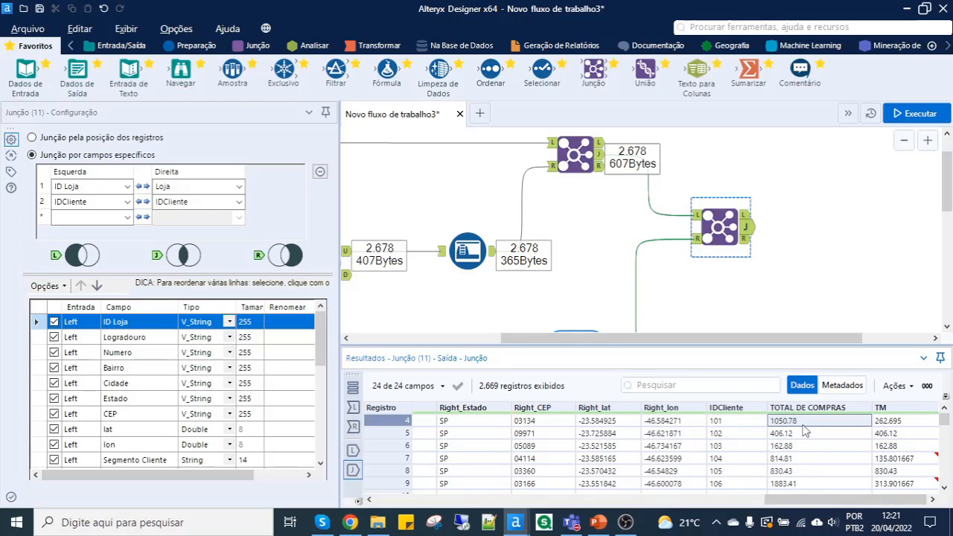
{"action": "left_click", "coordinate": [897, 424]}
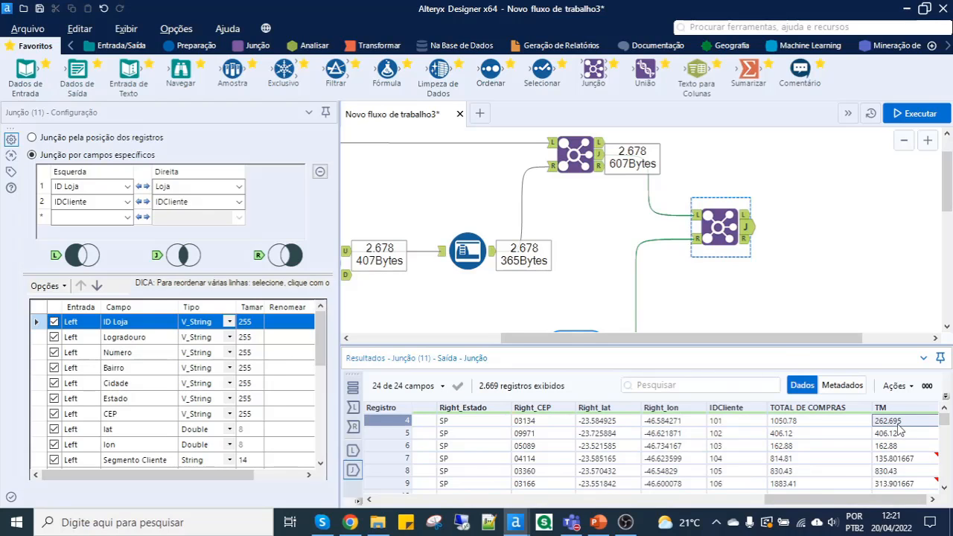
{"action": "left_click", "coordinate": [747, 230]}
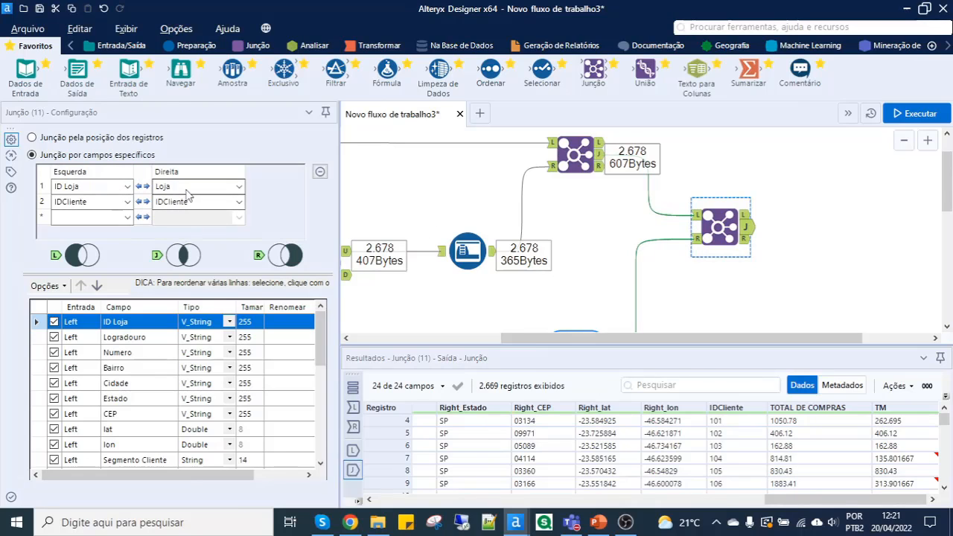
- Check the second Junção tool's L and R outputs for unmatched records
{"action": "left_click", "coordinate": [746, 216]}
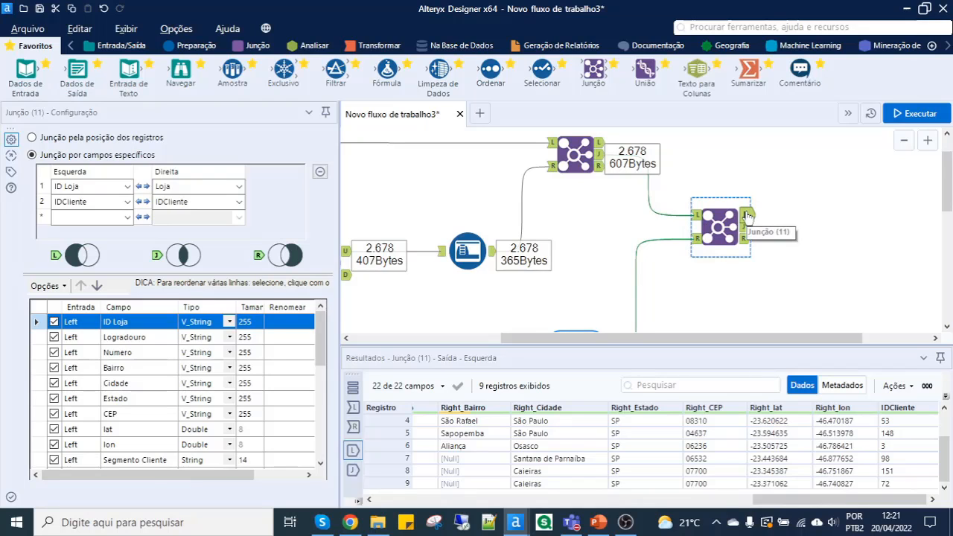
{"action": "scroll", "coordinate": [746, 216], "scroll_direction": "down", "scroll_amount": 1}
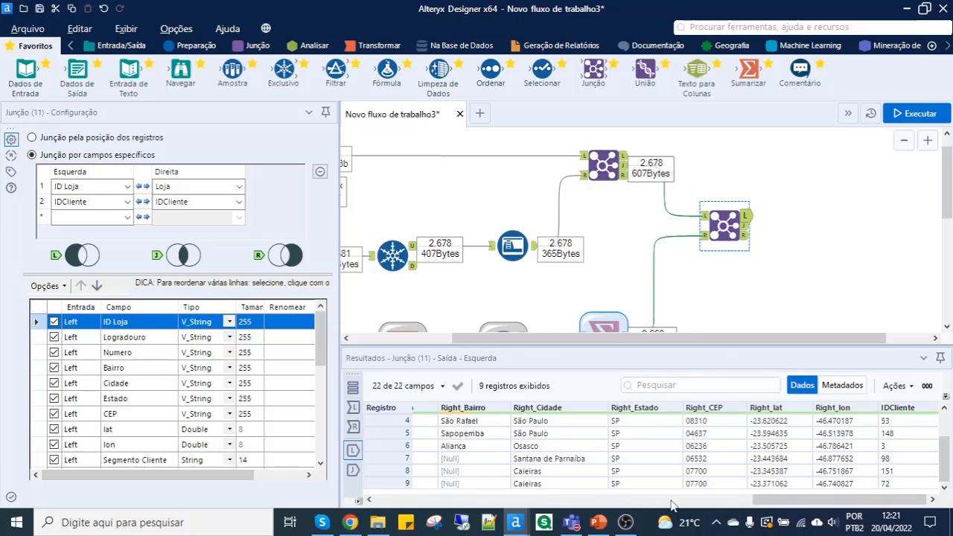
{"action": "left_click", "coordinate": [469, 498]}
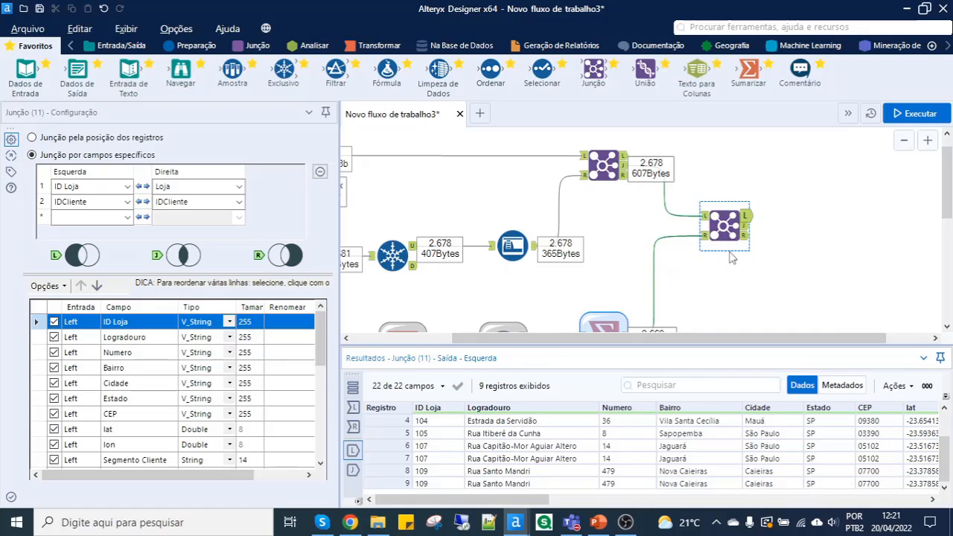
{"action": "scroll", "coordinate": [733, 259], "scroll_direction": "down", "scroll_amount": 1}
{"action": "scroll", "coordinate": [733, 257], "scroll_direction": "down", "scroll_amount": 1}
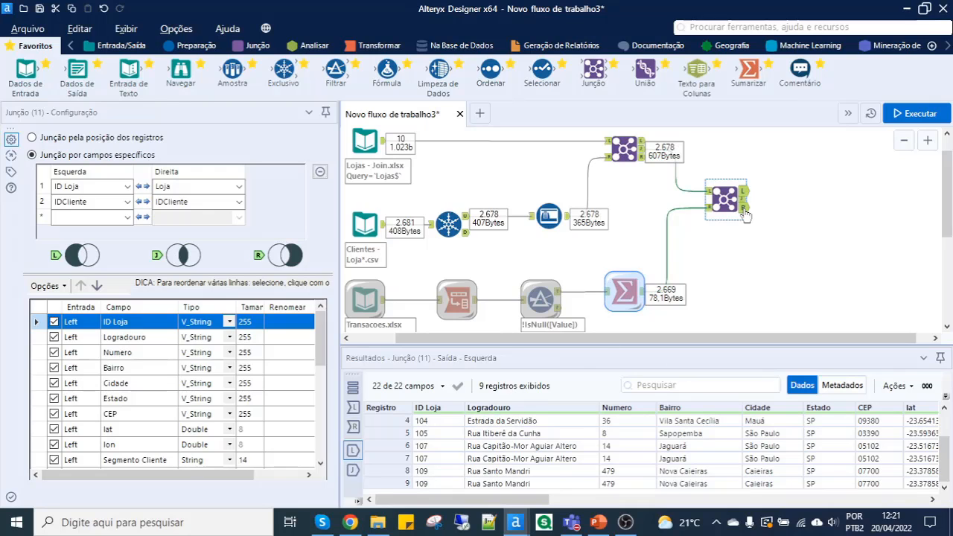
{"action": "left_click", "coordinate": [743, 210]}
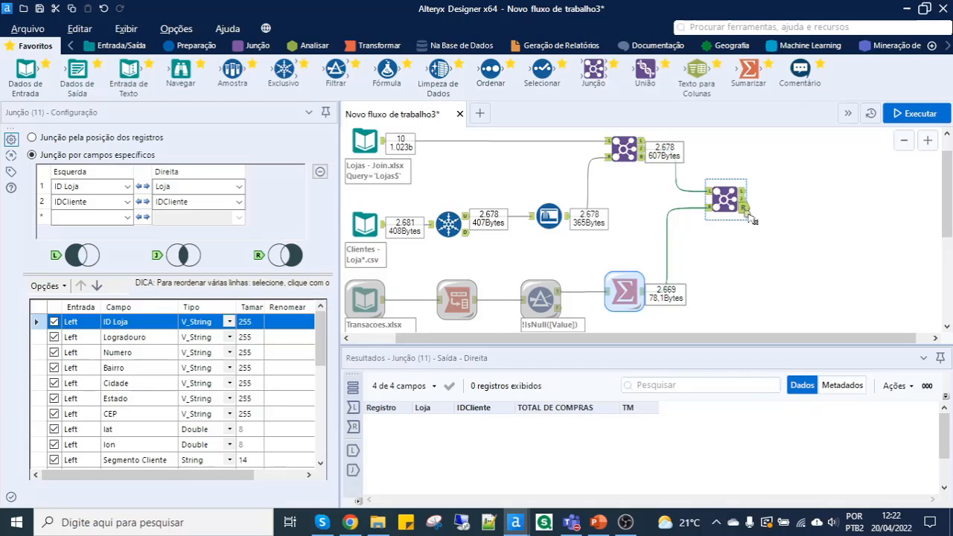
{"action": "left_click_drag", "start_coordinate": [748, 213], "coordinate": [760, 243]}
{"action": "left_click_drag", "start_coordinate": [756, 240], "coordinate": [757, 240]}
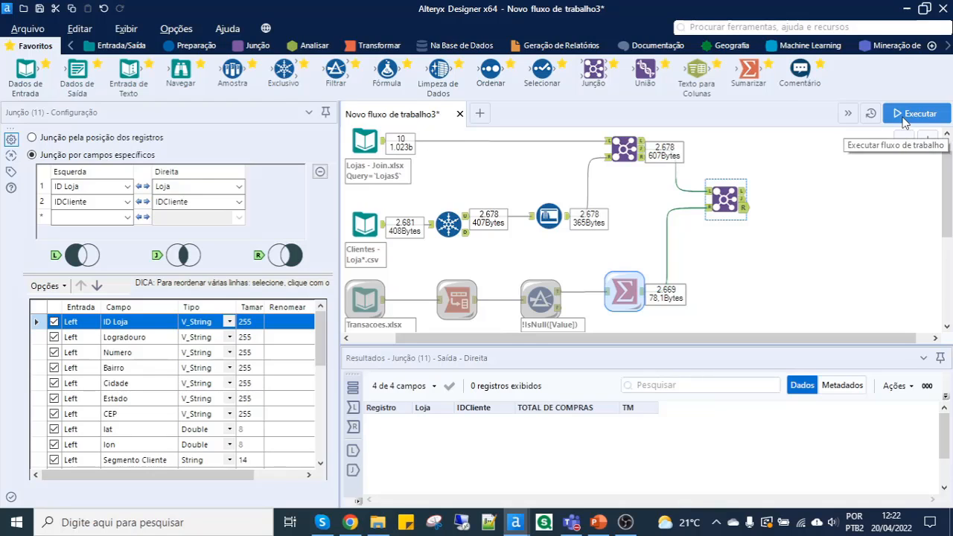
- Add an Ordenar tool to the second Junção tool's J output, sorting by ID Loja in Crescente order
{"action": "left_click", "coordinate": [745, 198]}
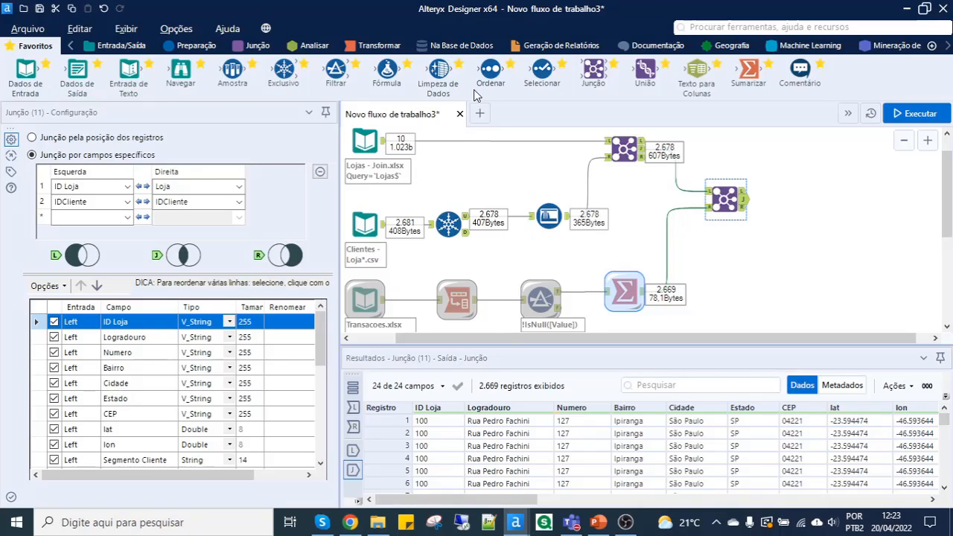
{"action": "left_click_drag", "start_coordinate": [491, 75], "coordinate": [785, 199]}
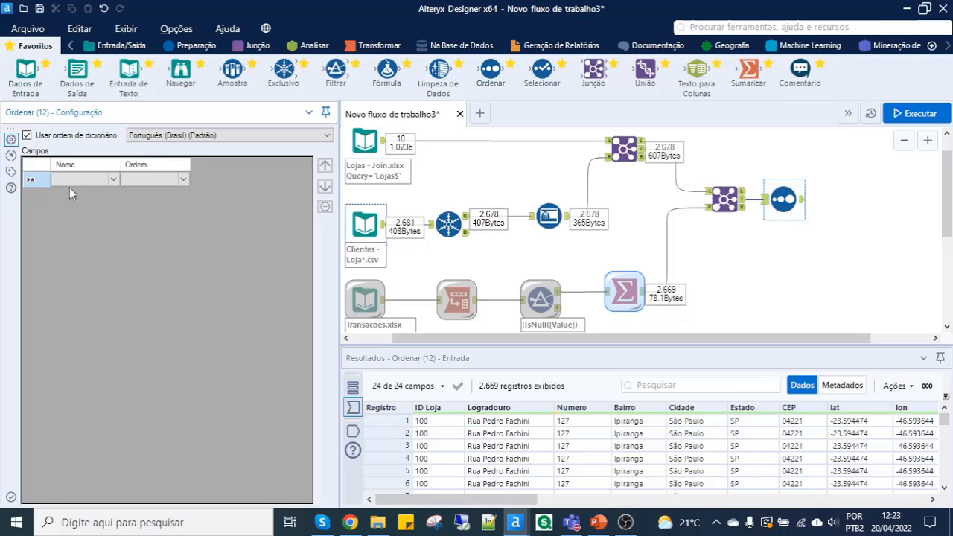
{"action": "left_click", "coordinate": [107, 181]}
{"action": "left_click", "coordinate": [107, 183]}
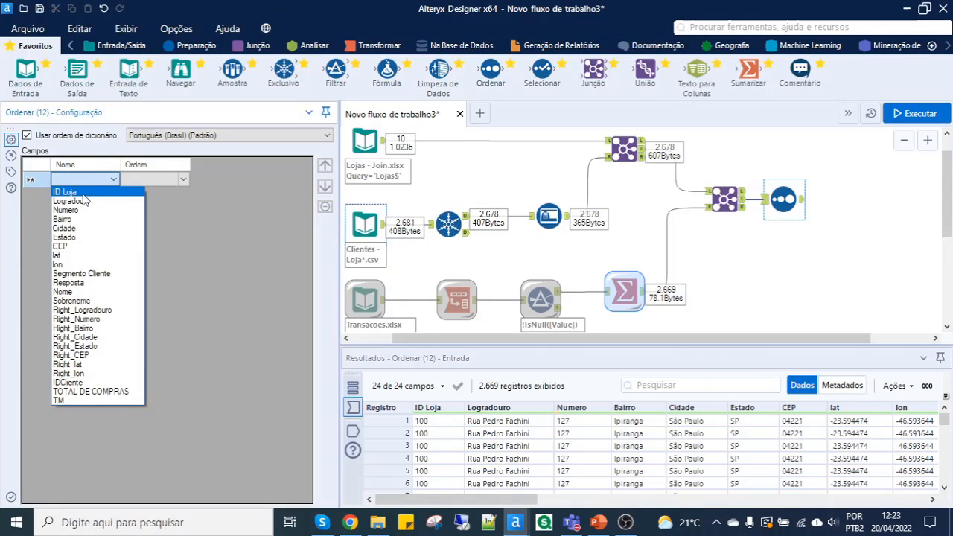
{"action": "left_click", "coordinate": [123, 190]}
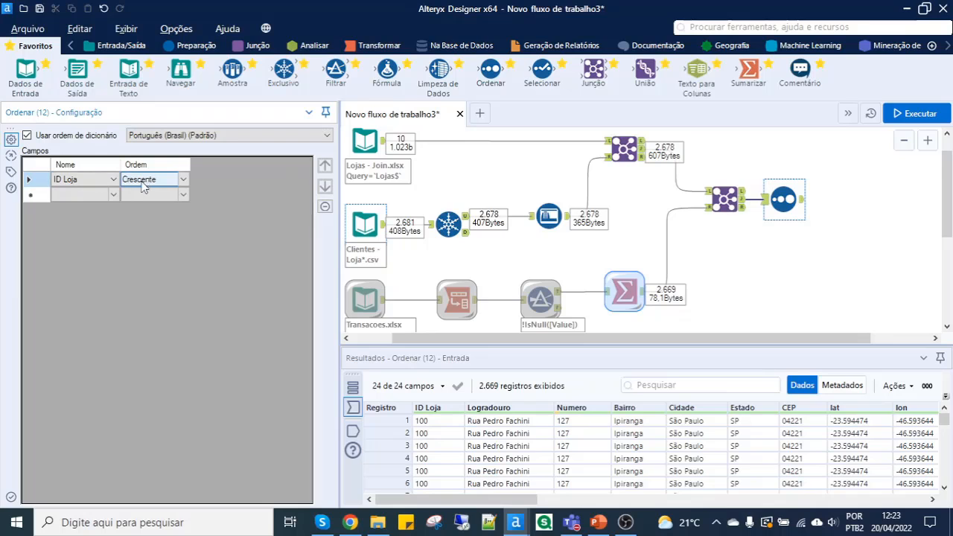
- Add TOTAL DE COMPRAS as the second sort field in Decrescente order and run the workflow
{"action": "left_click", "coordinate": [111, 195]}
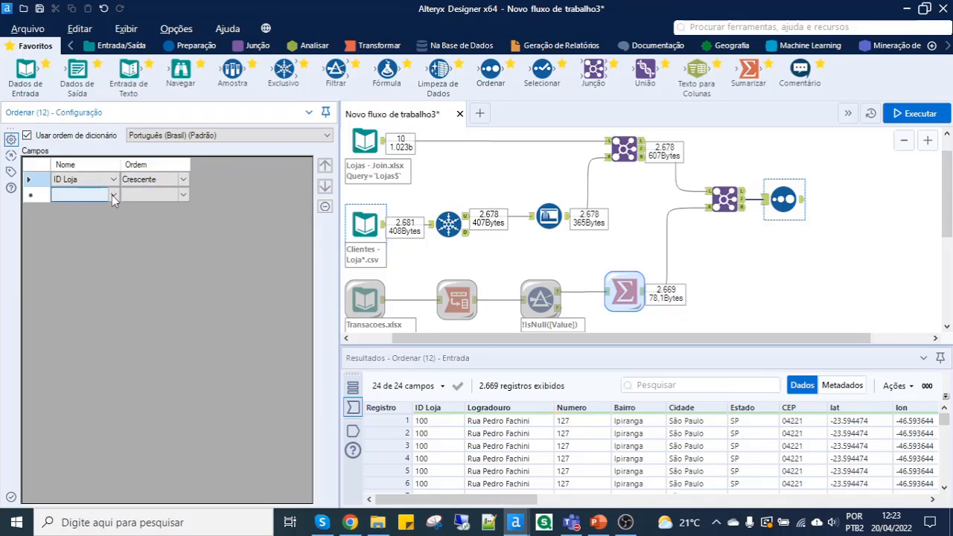
{"action": "left_click", "coordinate": [111, 195]}
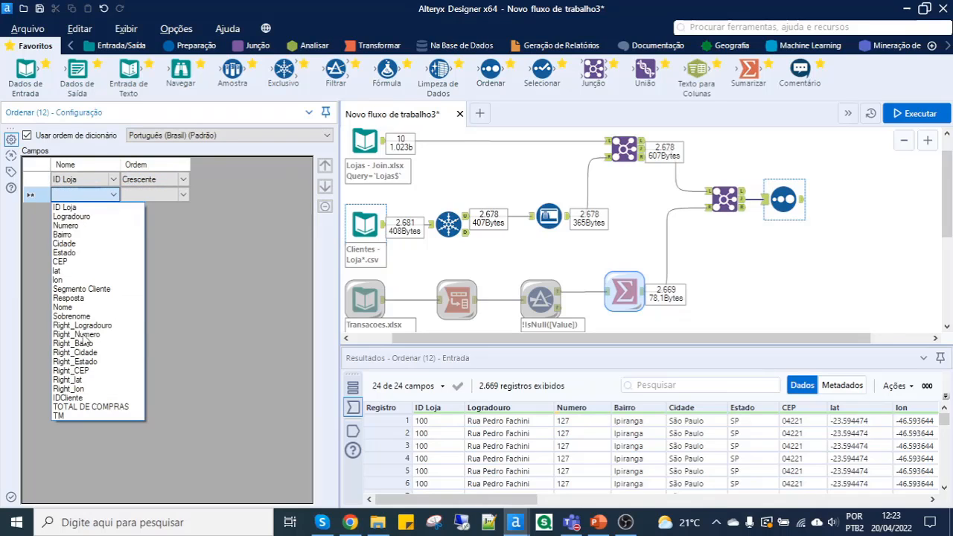
{"action": "left_click", "coordinate": [93, 406]}
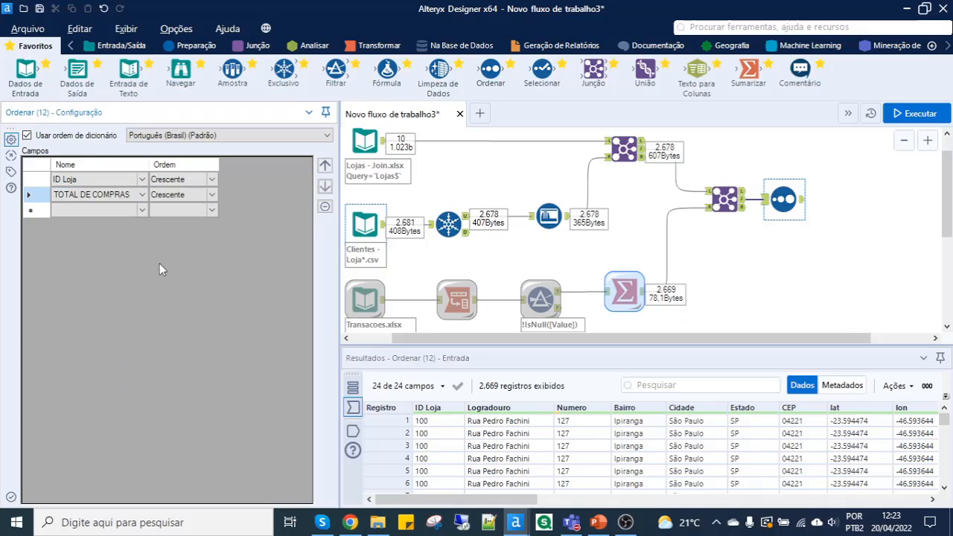
{"action": "left_click", "coordinate": [213, 195]}
{"action": "left_click", "coordinate": [178, 215]}
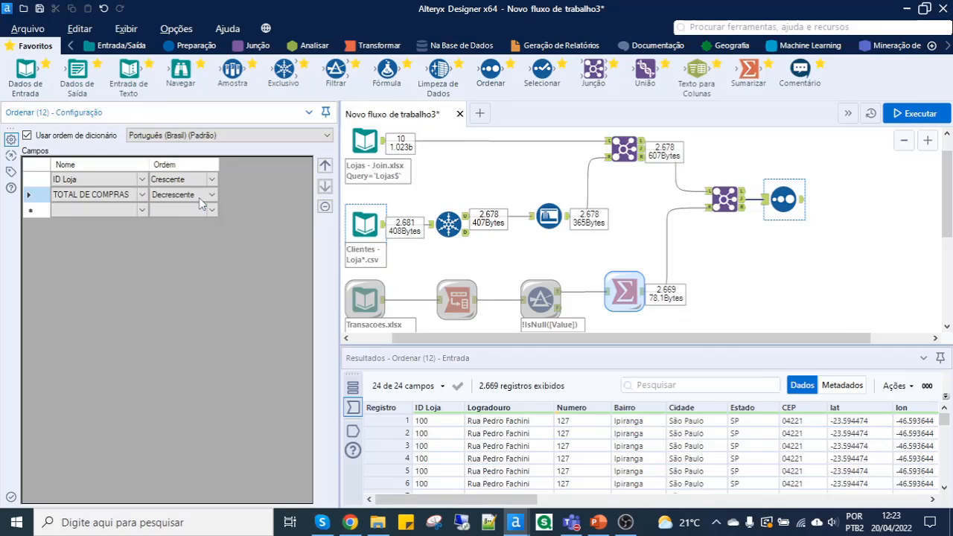
{"action": "left_click", "coordinate": [909, 113]}
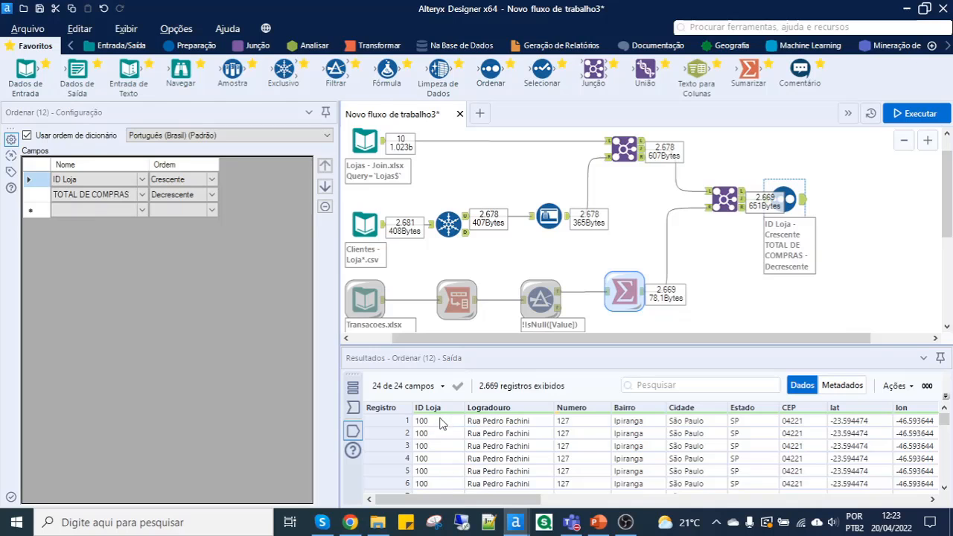
- Review the TOTAL DE COMPRAS column of the sorted output and move the Ordenar tool farther from the second Junção tool
{"action": "scroll", "coordinate": [453, 469], "scroll_direction": "down", "scroll_amount": 12}
{"action": "scroll", "coordinate": [449, 466], "scroll_direction": "up", "scroll_amount": 12}
{"action": "left_click_drag", "start_coordinate": [477, 495], "coordinate": [863, 497]}
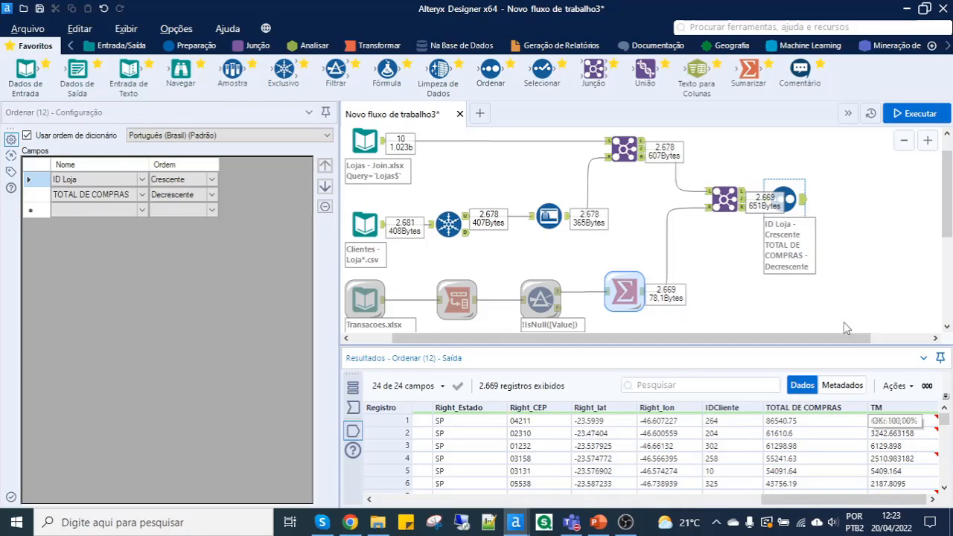
{"action": "left_click", "coordinate": [785, 421]}
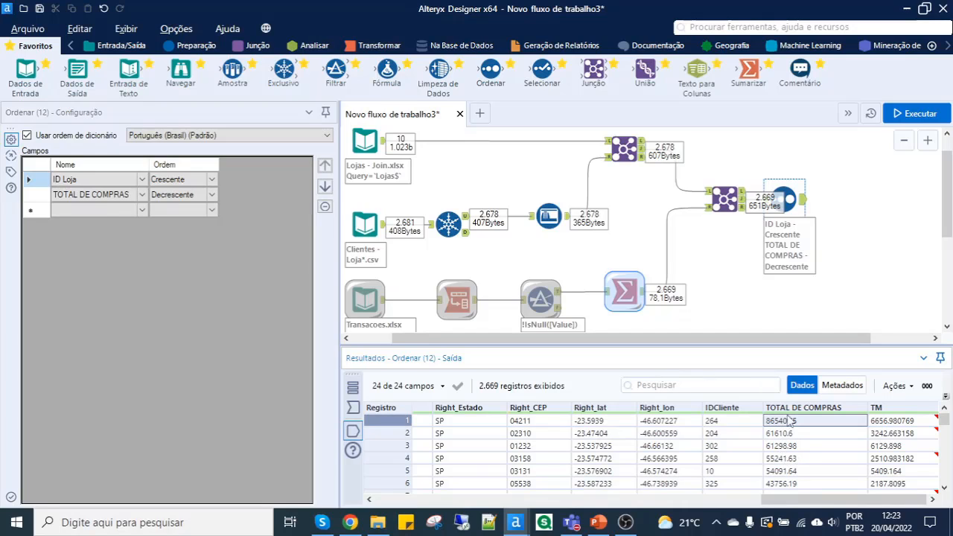
{"action": "left_click_drag", "start_coordinate": [793, 211], "coordinate": [826, 210]}
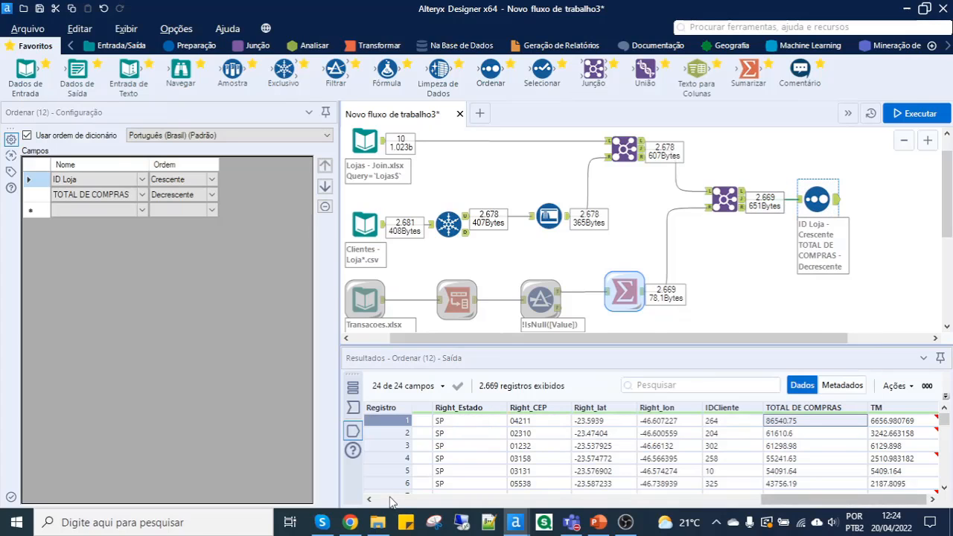
- Add an Amostra tool to the output of the Ordenar tool
{"action": "mouse_move", "coordinate": [236, 74]}
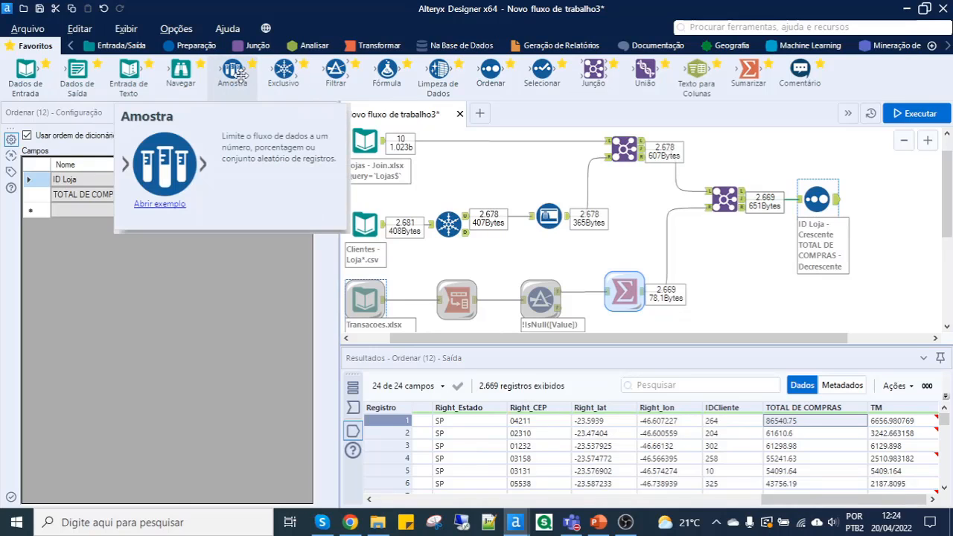
{"action": "left_click_drag", "start_coordinate": [236, 75], "coordinate": [885, 199]}
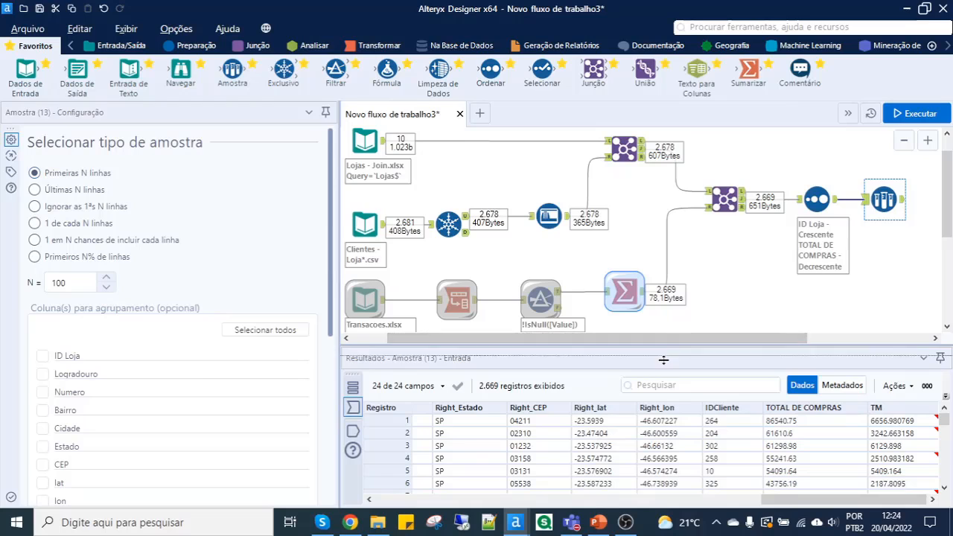
{"action": "left_click_drag", "start_coordinate": [663, 359], "coordinate": [664, 374]}
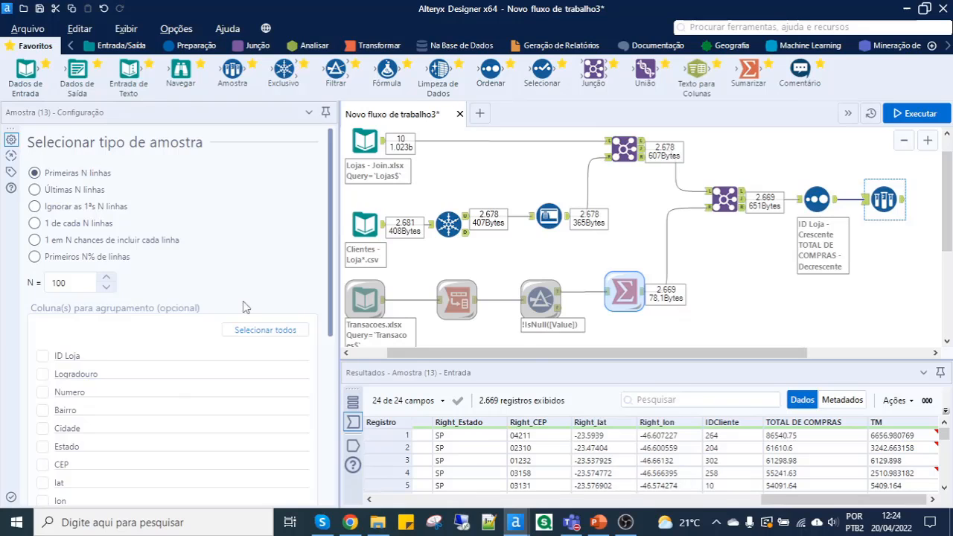
- Set the Amostra tool to keep the first 3 rows grouped by ID Loja and run the workflow
{"action": "left_click_drag", "start_coordinate": [67, 283], "coordinate": [29, 285]}
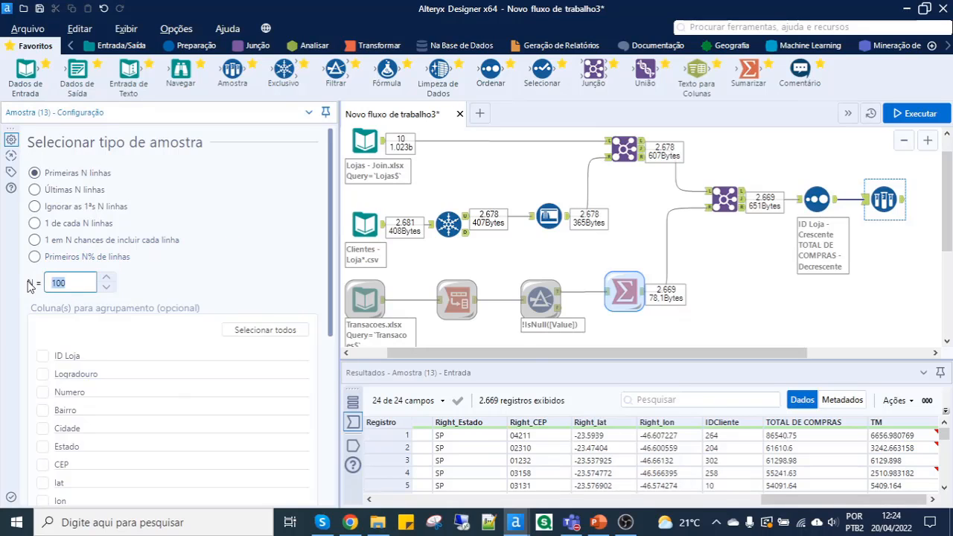
{"action": "type", "text": "3"}
{"action": "left_click", "coordinate": [49, 358]}
{"action": "left_click", "coordinate": [40, 357]}
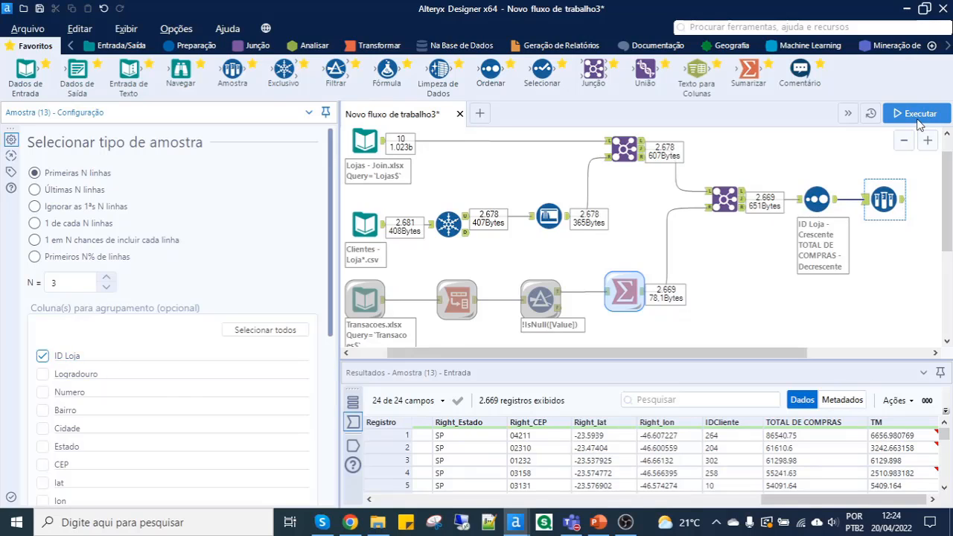
{"action": "left_click", "coordinate": [915, 116]}
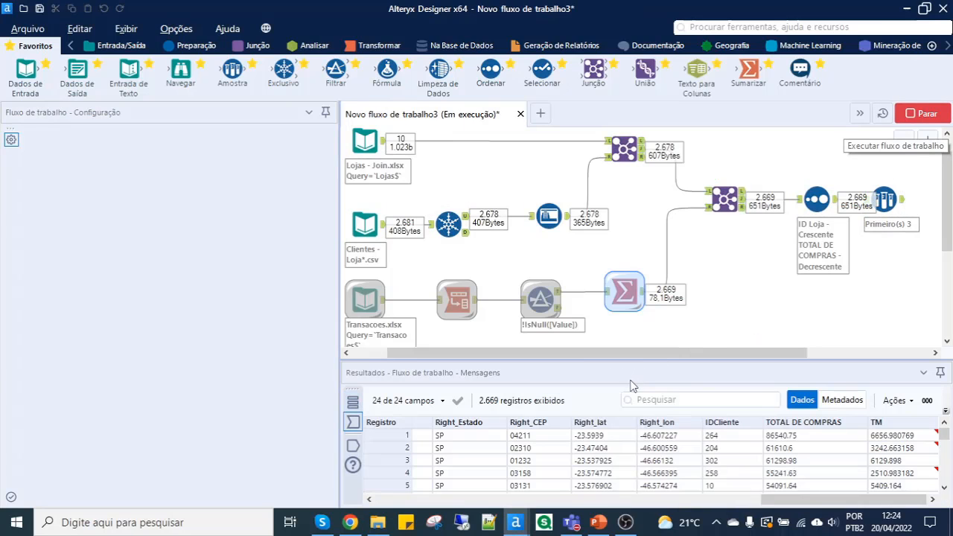
- Move the Amostra tool farther from the Ordenar tool and check the ID Loja groups in its output
{"action": "left_click_drag", "start_coordinate": [891, 200], "coordinate": [908, 199]}
{"action": "left_click", "coordinate": [919, 203]}
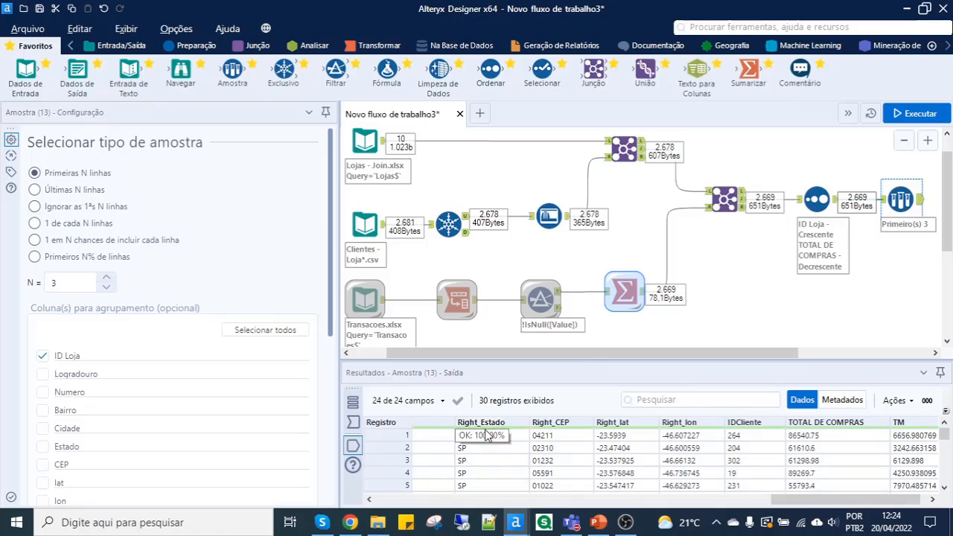
{"action": "left_click", "coordinate": [414, 500]}
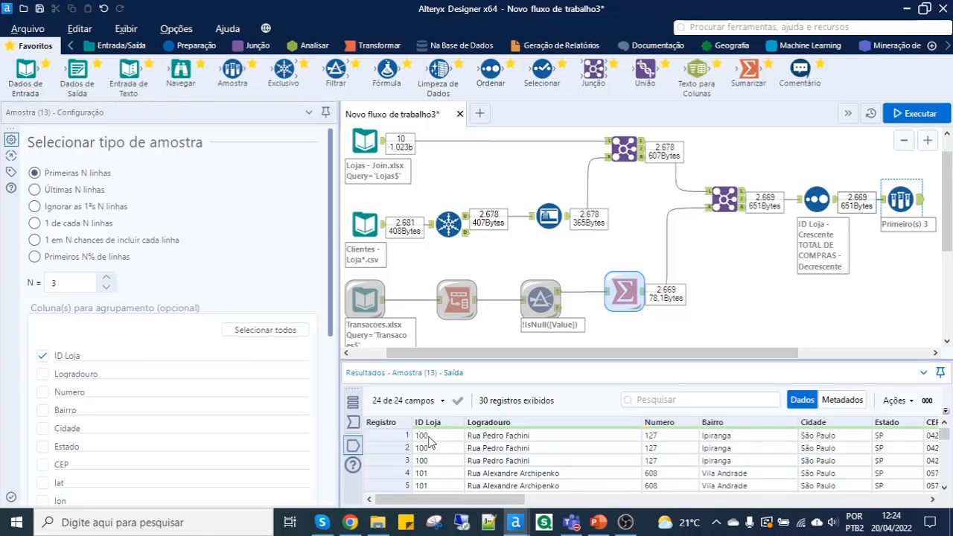
{"action": "left_click_drag", "start_coordinate": [428, 439], "coordinate": [429, 466]}
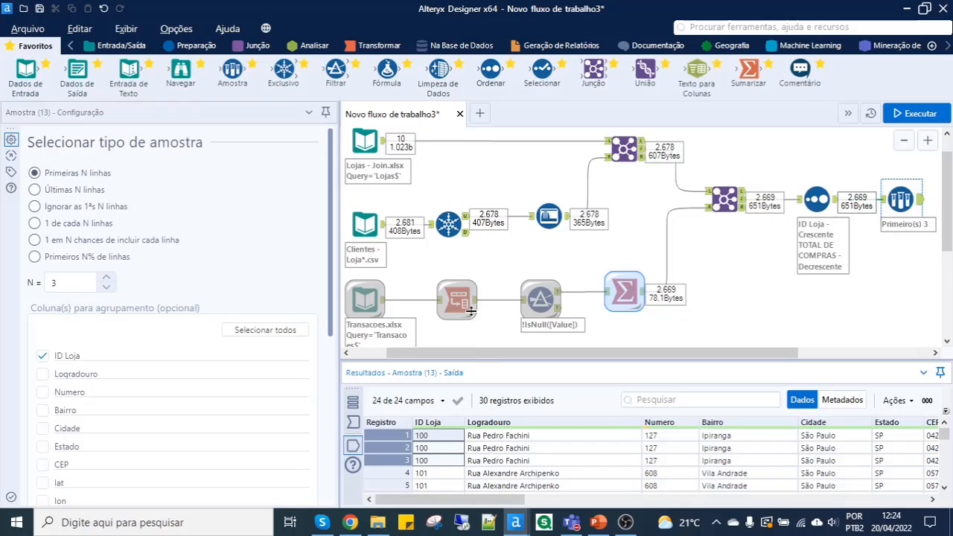
{"action": "left_click_drag", "start_coordinate": [470, 311], "coordinate": [469, 286]}
{"action": "left_click_drag", "start_coordinate": [432, 362], "coordinate": [435, 386]}
{"action": "left_click", "coordinate": [435, 400]}
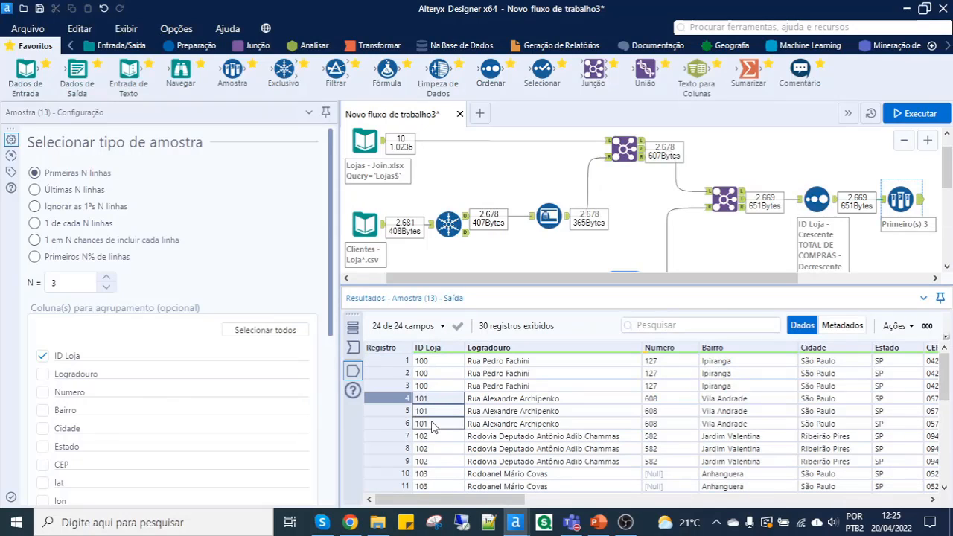
{"action": "left_click_drag", "start_coordinate": [431, 421], "coordinate": [435, 458]}
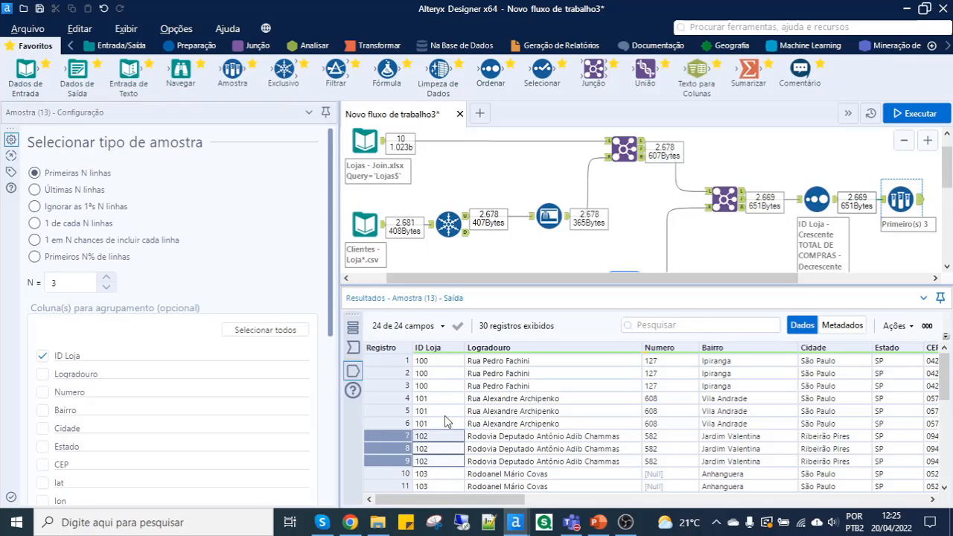
{"action": "left_click", "coordinate": [439, 361]}
- Review the IDCliente and TOTAL DE COMPRAS values of the first store's rows in the Amostra output
{"action": "left_click_drag", "start_coordinate": [500, 500], "coordinate": [923, 488]}
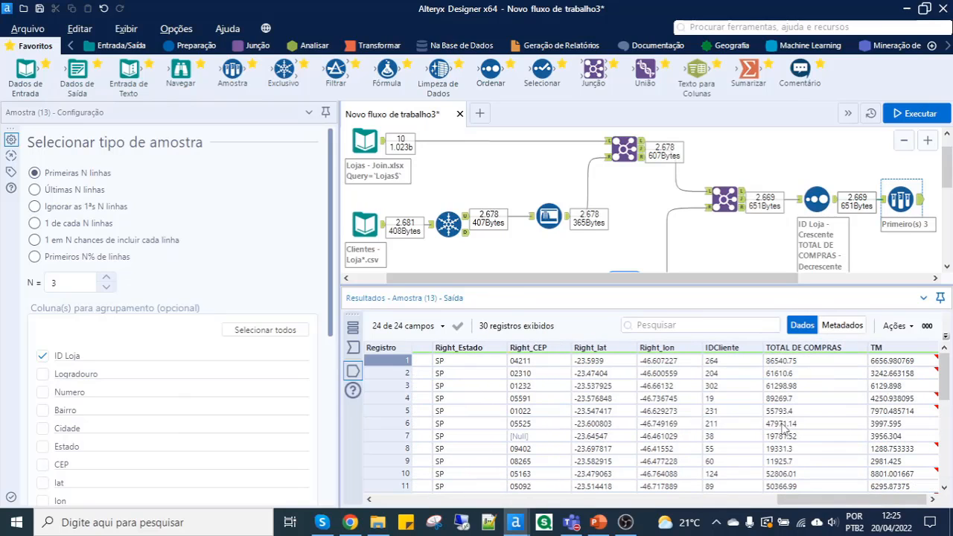
{"action": "left_click", "coordinate": [721, 362]}
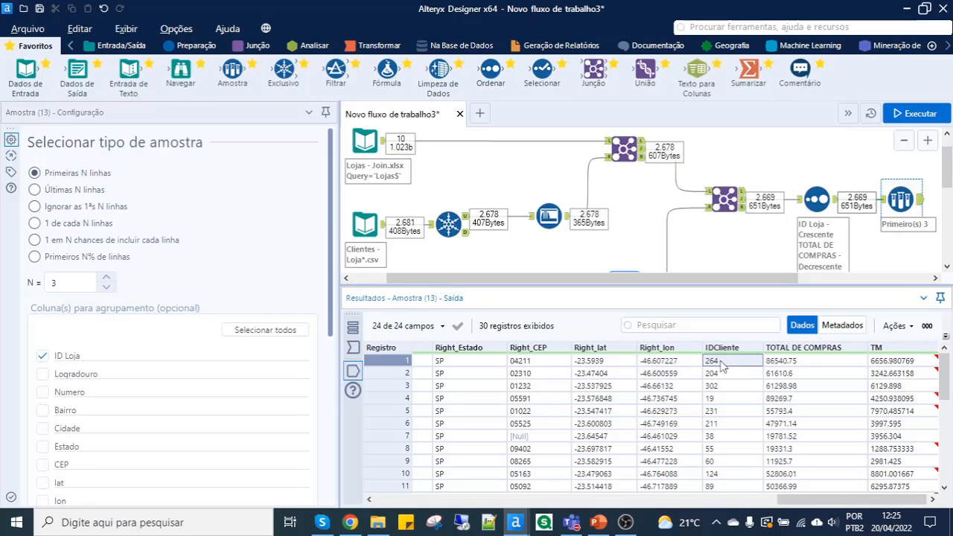
{"action": "left_click", "coordinate": [772, 364]}
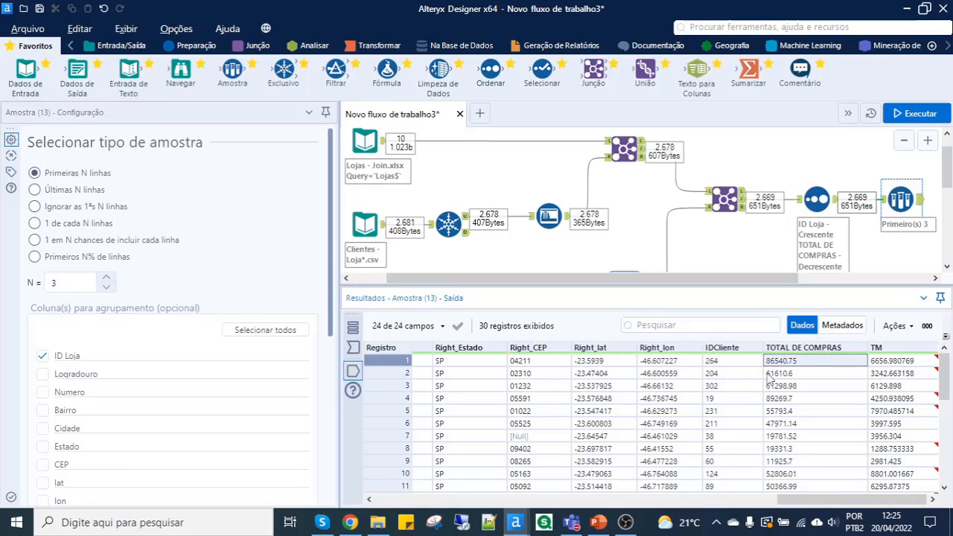
{"action": "left_click", "coordinate": [770, 375]}
{"action": "left_click", "coordinate": [753, 387]}
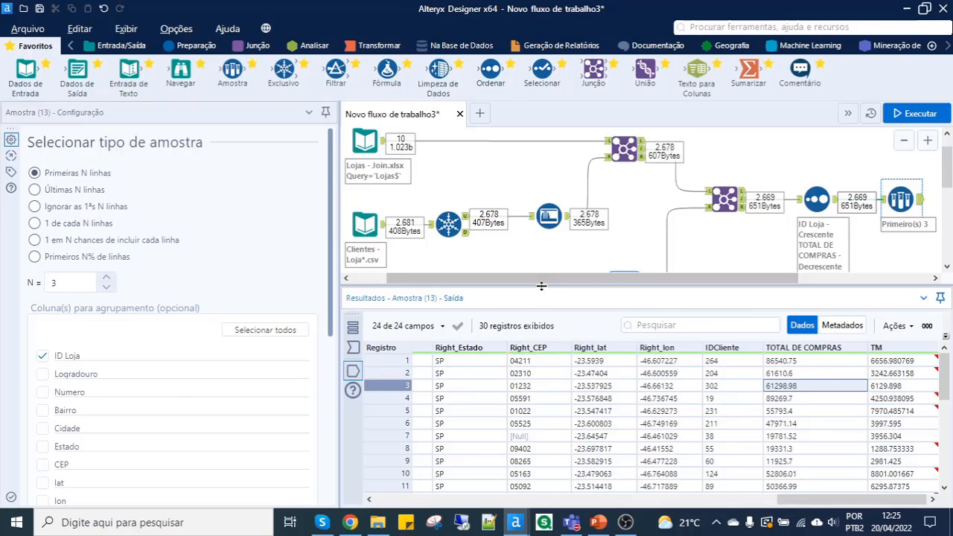
- Add a Dados de Saída tool after the Amostra tool, writing to the Excel file RELATÓRIO, sheet Planilha1
{"action": "left_click_drag", "start_coordinate": [541, 285], "coordinate": [541, 373]}
{"action": "scroll", "coordinate": [573, 293], "scroll_direction": "down", "scroll_amount": 1}
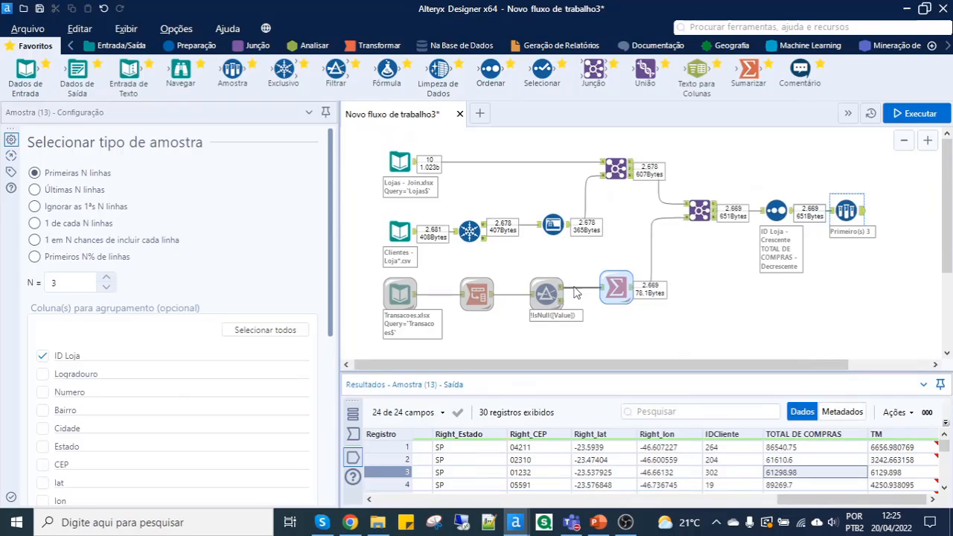
{"action": "left_click_drag", "start_coordinate": [761, 368], "coordinate": [770, 368]}
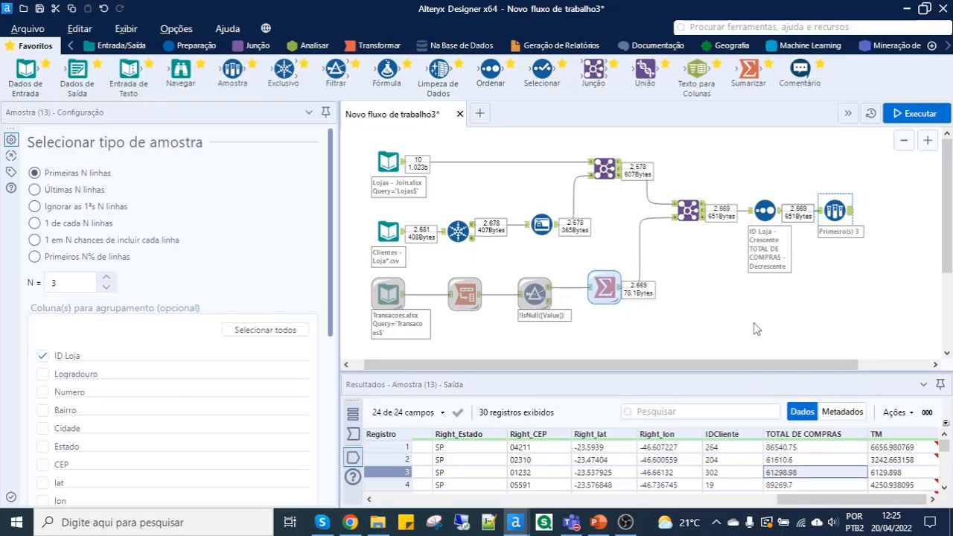
{"action": "left_click_drag", "start_coordinate": [78, 74], "coordinate": [890, 211]}
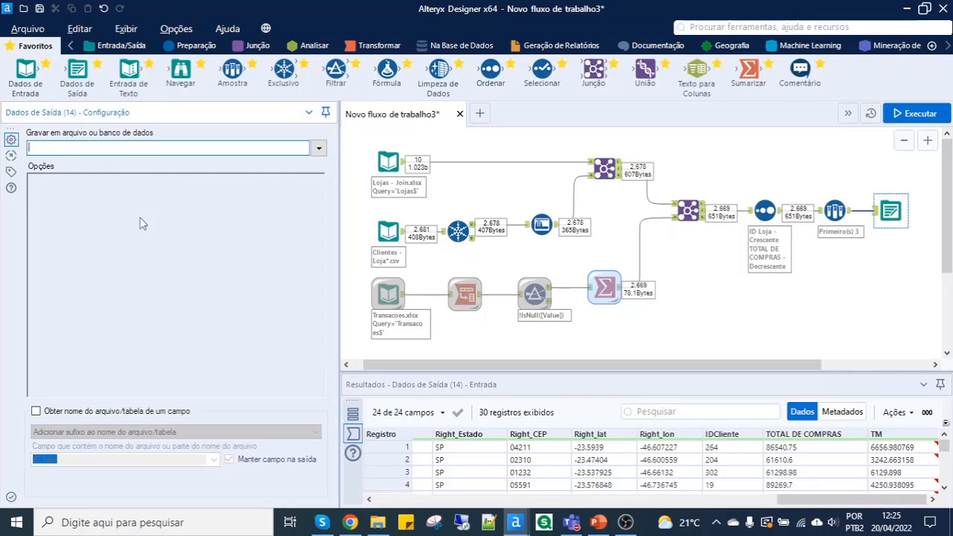
{"action": "left_click", "coordinate": [319, 148]}
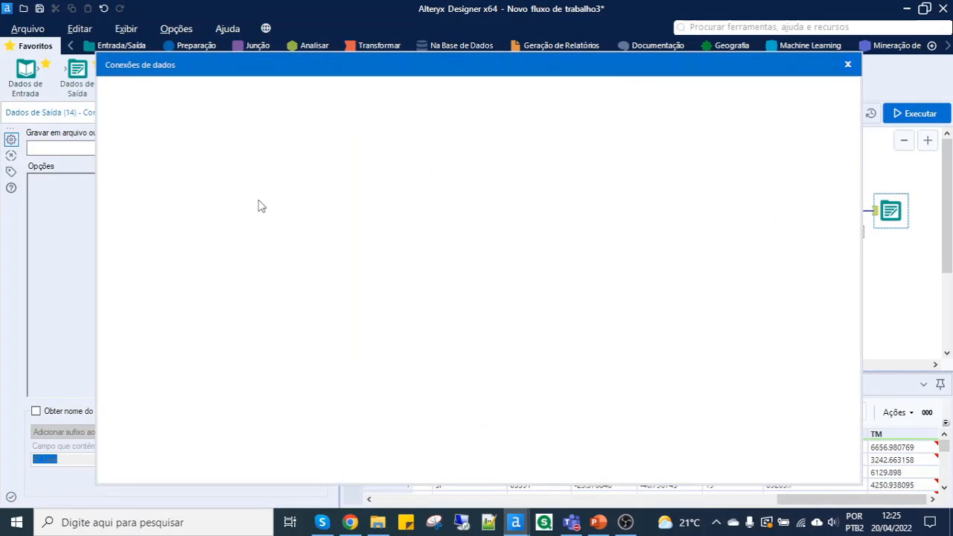
{"action": "left_click", "coordinate": [787, 111]}
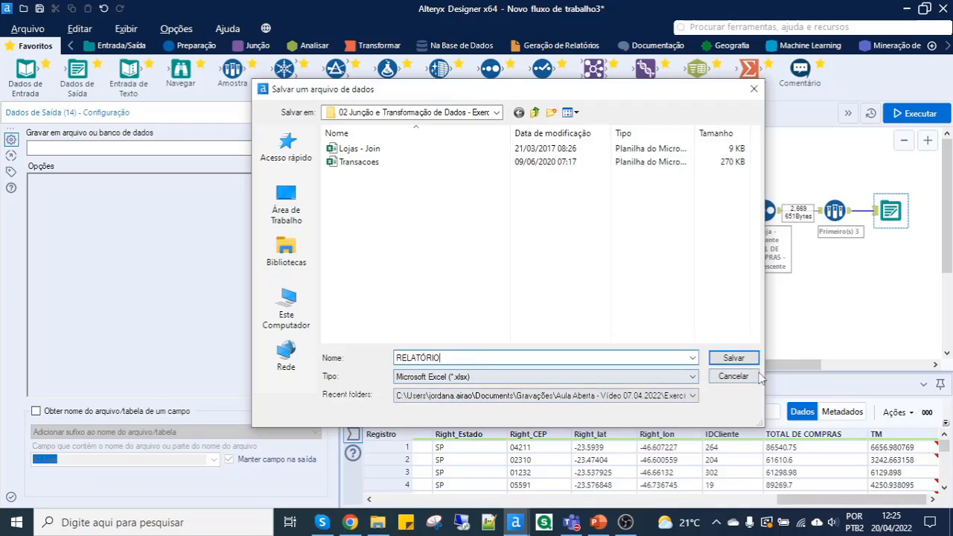
{"action": "left_click", "coordinate": [731, 358]}
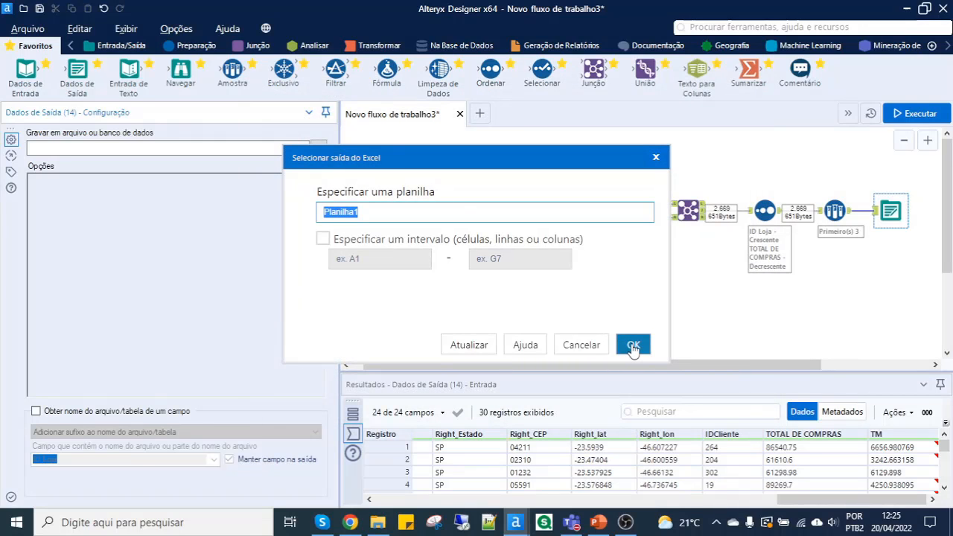
{"action": "left_click", "coordinate": [632, 344]}
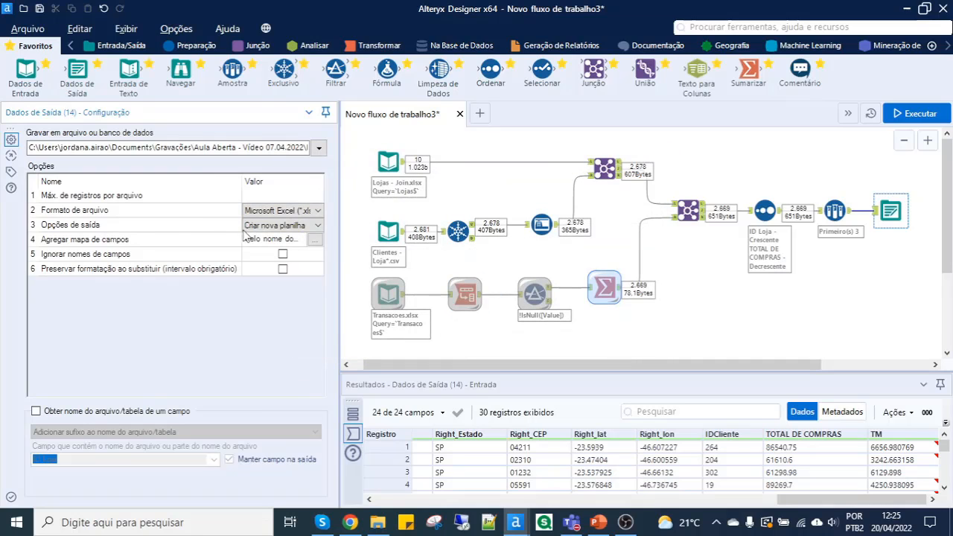
- Set the output option to Substituir arquivo in the Dados de Saída tool and run the workflow
{"action": "left_click", "coordinate": [65, 225]}
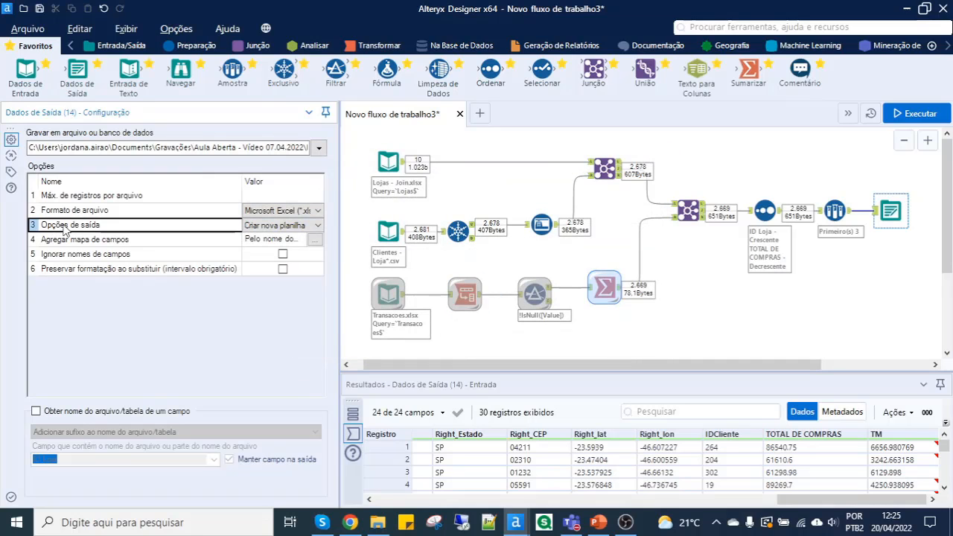
{"action": "left_click", "coordinate": [288, 231]}
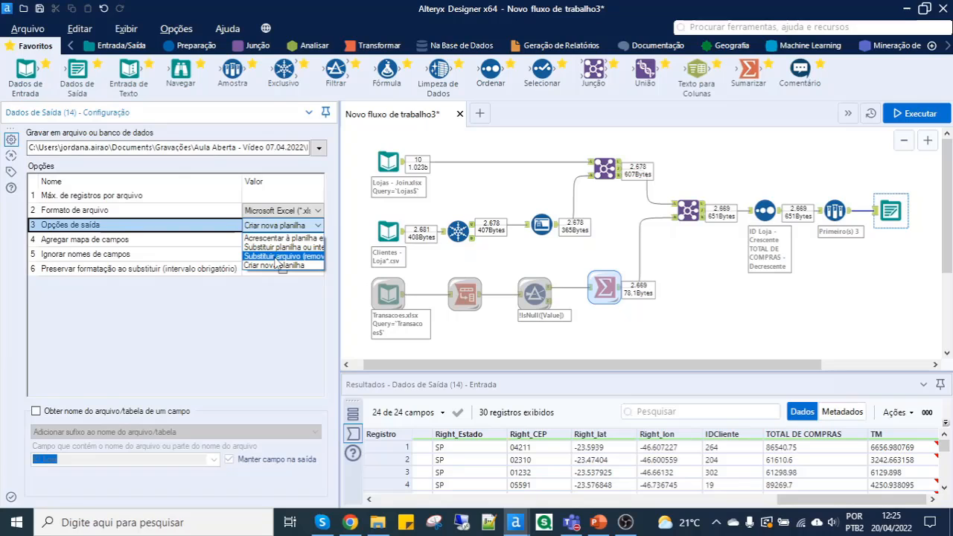
{"action": "left_click", "coordinate": [276, 256]}
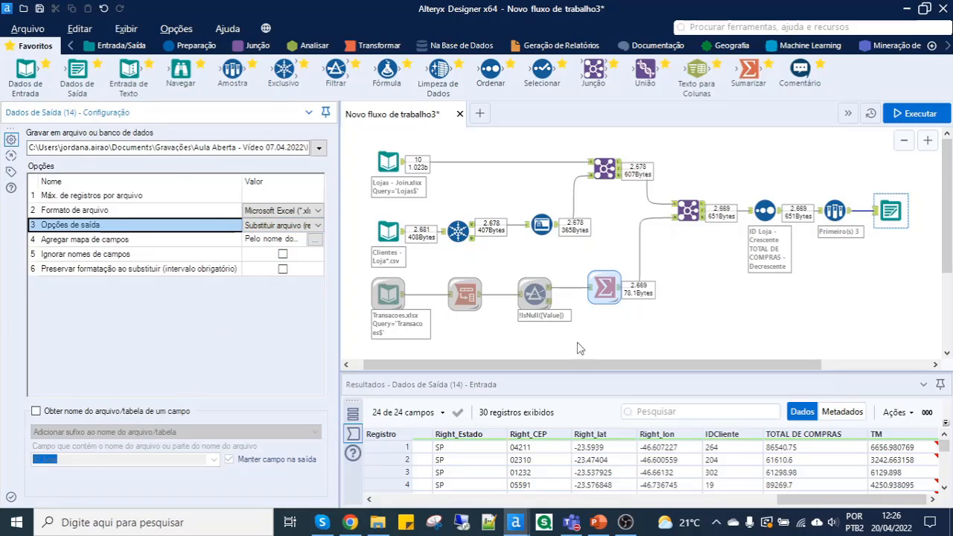
{"action": "left_click", "coordinate": [907, 116]}
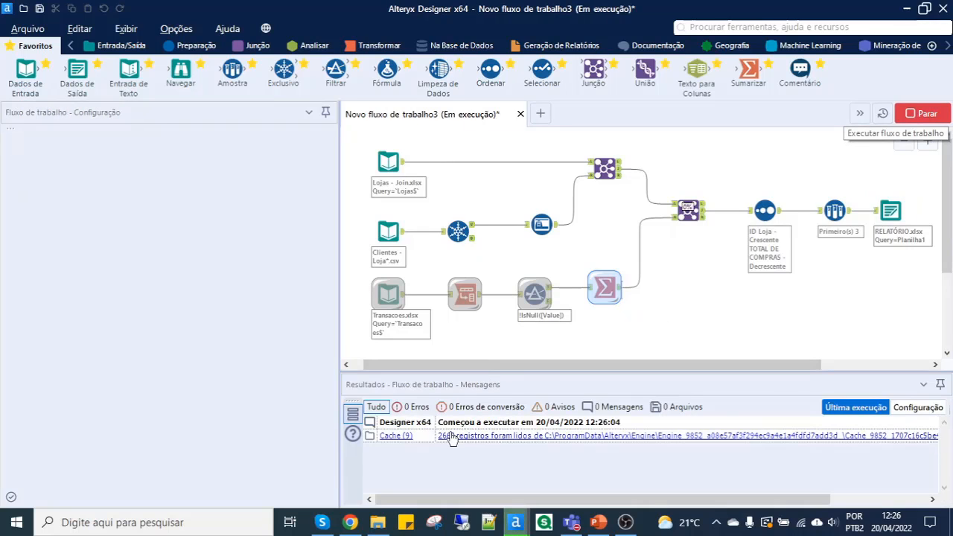
- Move the Dados de Saída tool farther from the Amostra tool and run the workflow again
{"action": "left_click", "coordinate": [836, 214]}
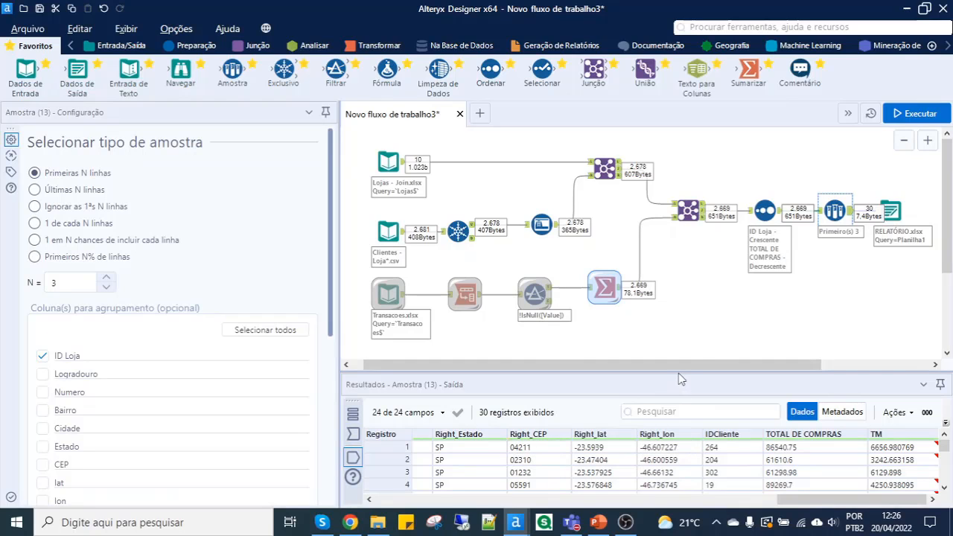
{"action": "left_click_drag", "start_coordinate": [679, 378], "coordinate": [675, 360]}
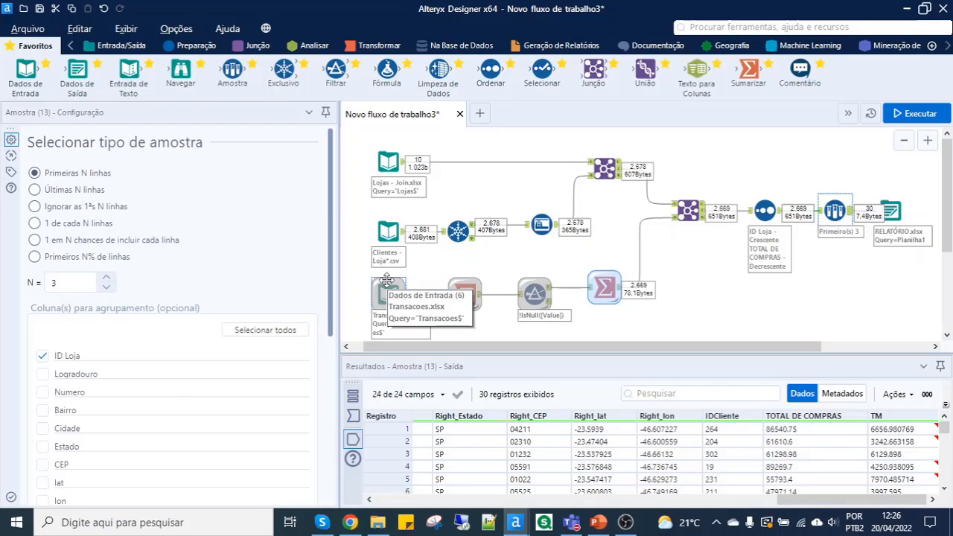
{"action": "left_click", "coordinate": [898, 213]}
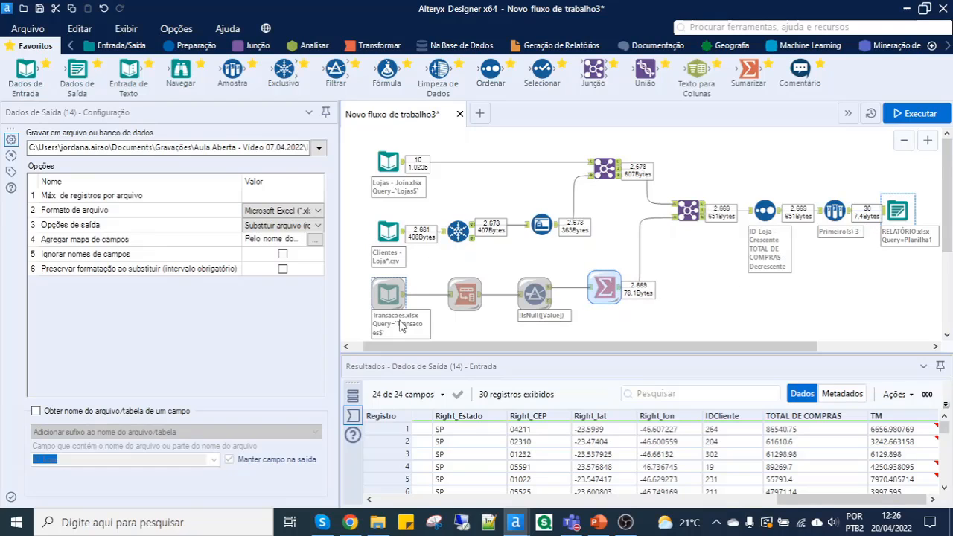
{"action": "left_click", "coordinate": [905, 117]}
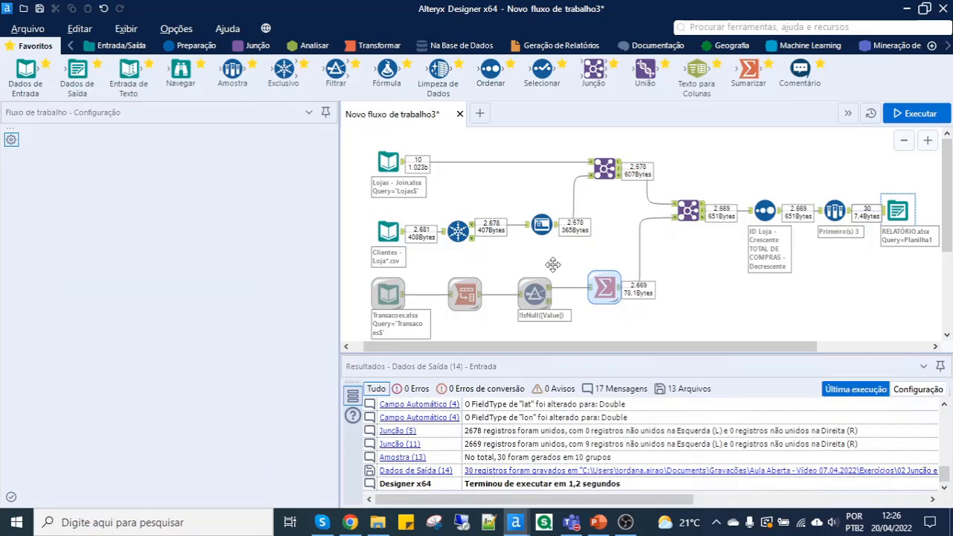
- Save the workflow as Cálculo compras in the folder 02 Junção e Transformação de Dados - Exercício
{"action": "left_click", "coordinate": [393, 175]}
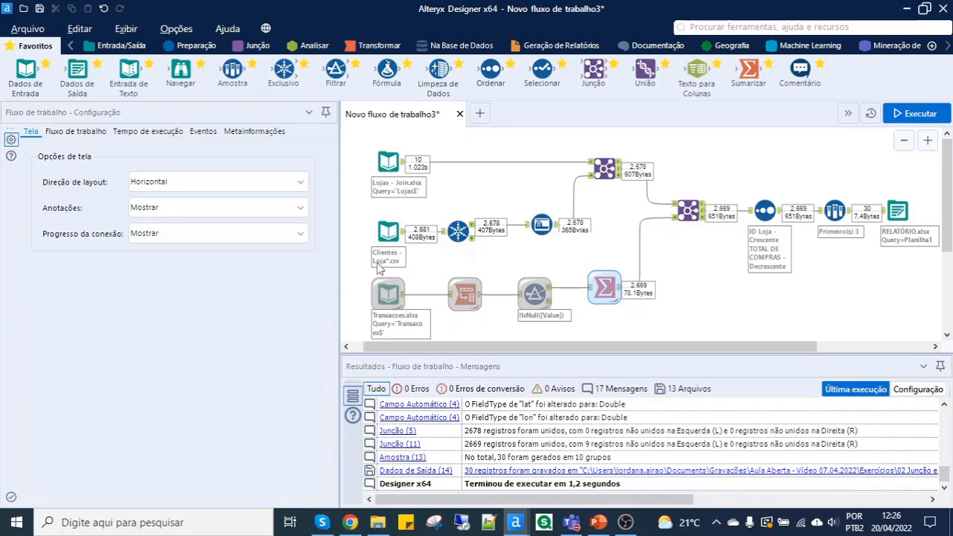
{"action": "left_click", "coordinate": [26, 30]}
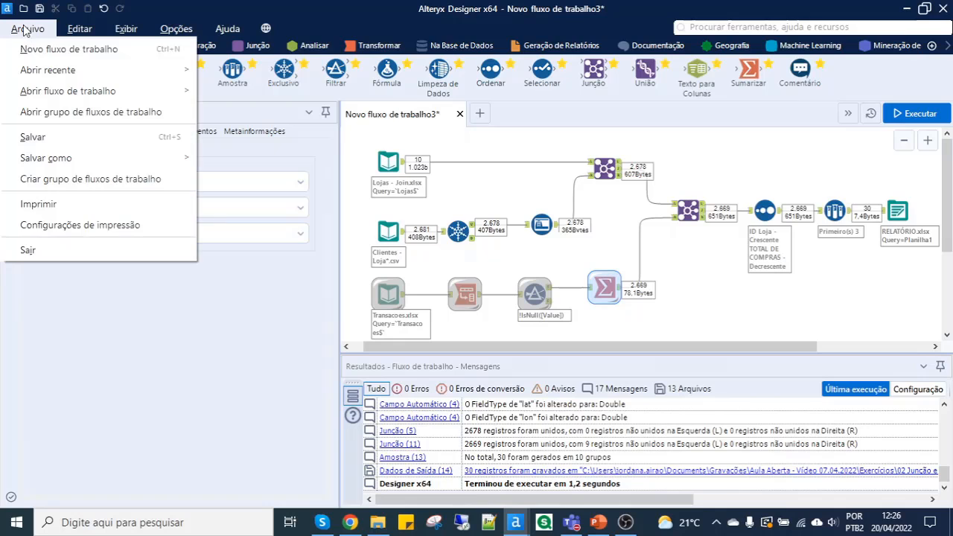
{"action": "left_click", "coordinate": [45, 138]}
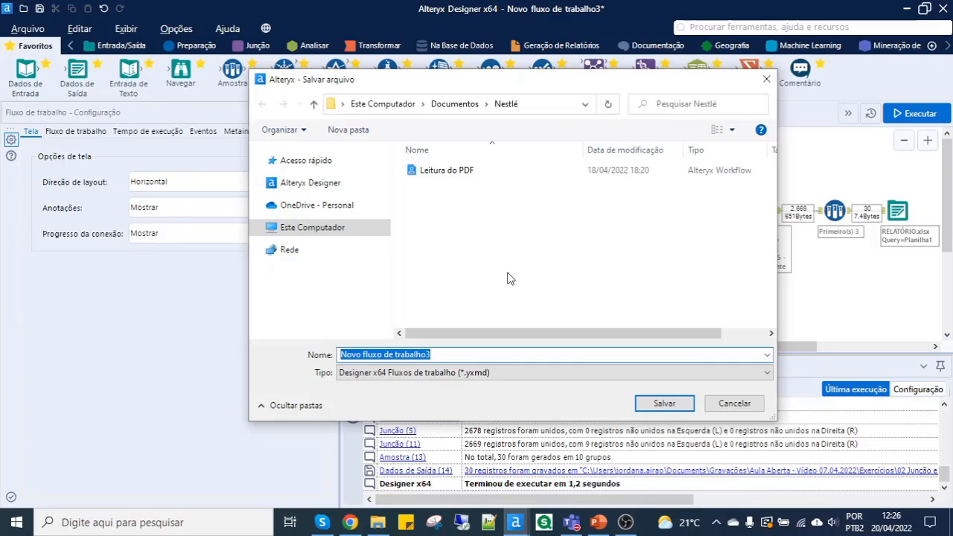
{"action": "key", "text": "ctrl+v"}
{"action": "key", "text": "Return"}
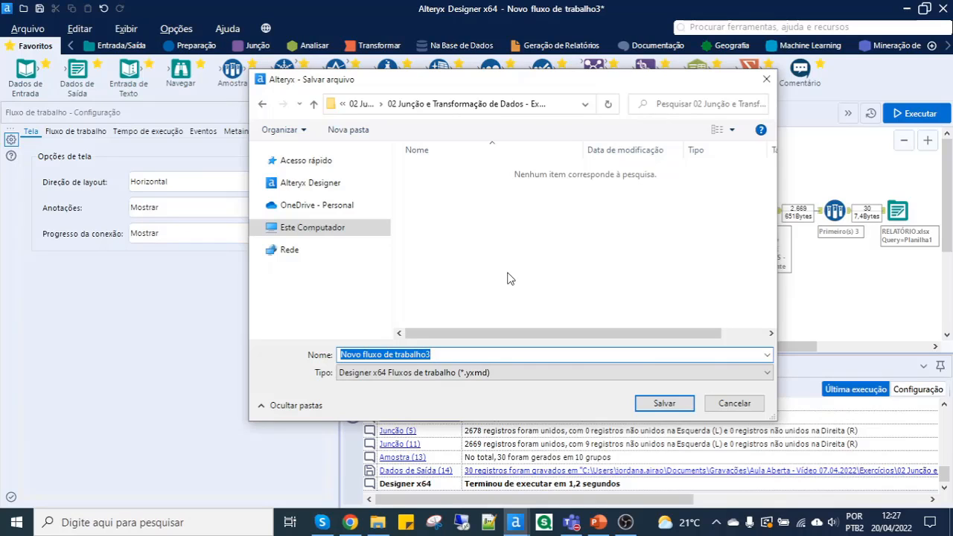
{"action": "type", "text": "C"}
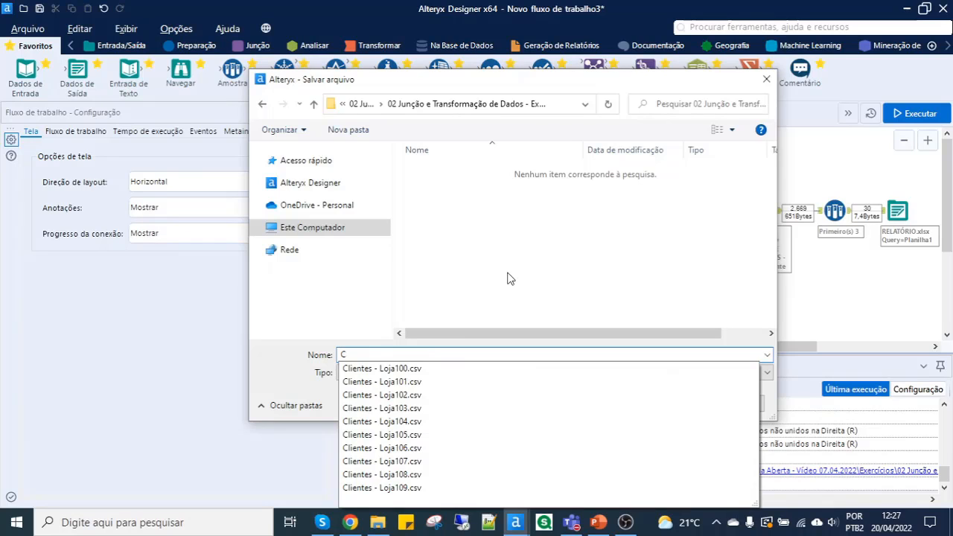
{"action": "type", "text": "álculo "}
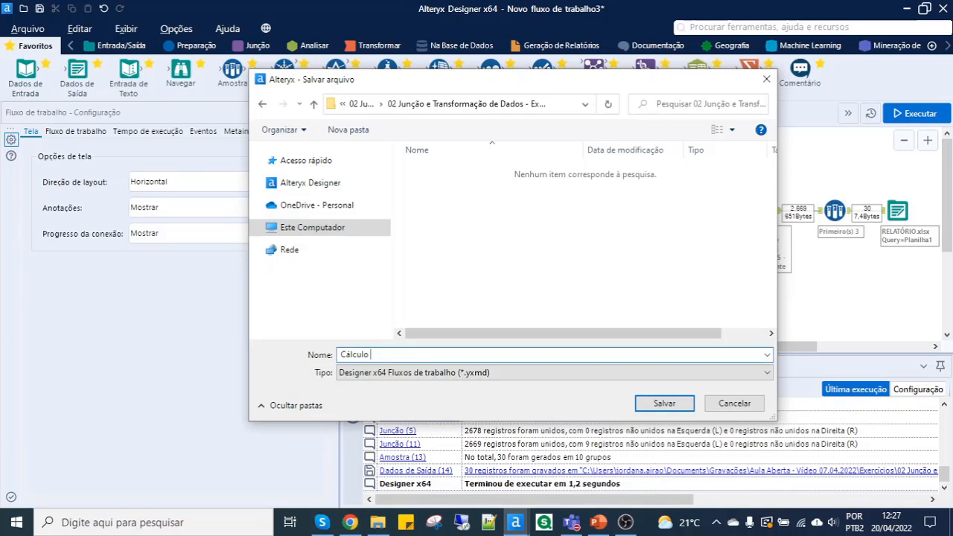
{"action": "type", "text": "compras"}
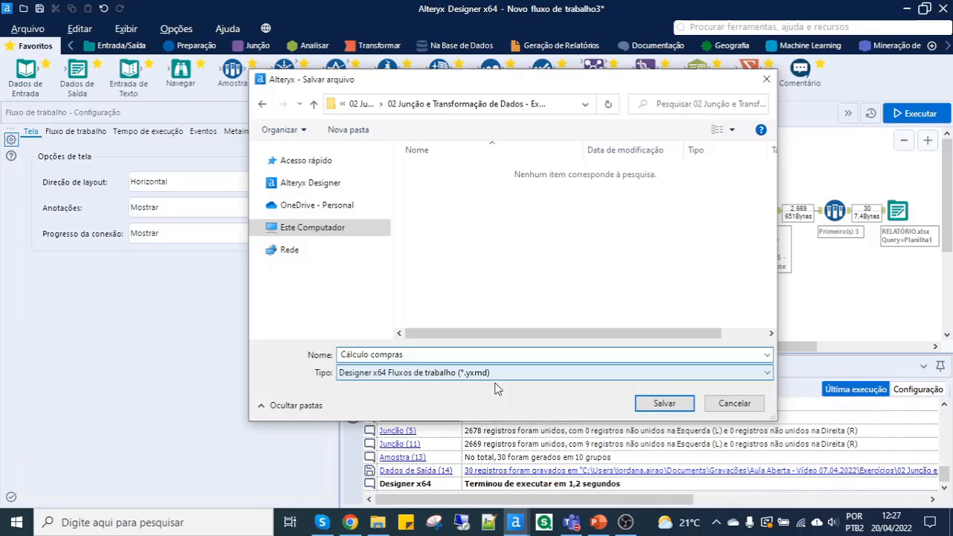
{"action": "left_click", "coordinate": [662, 403]}
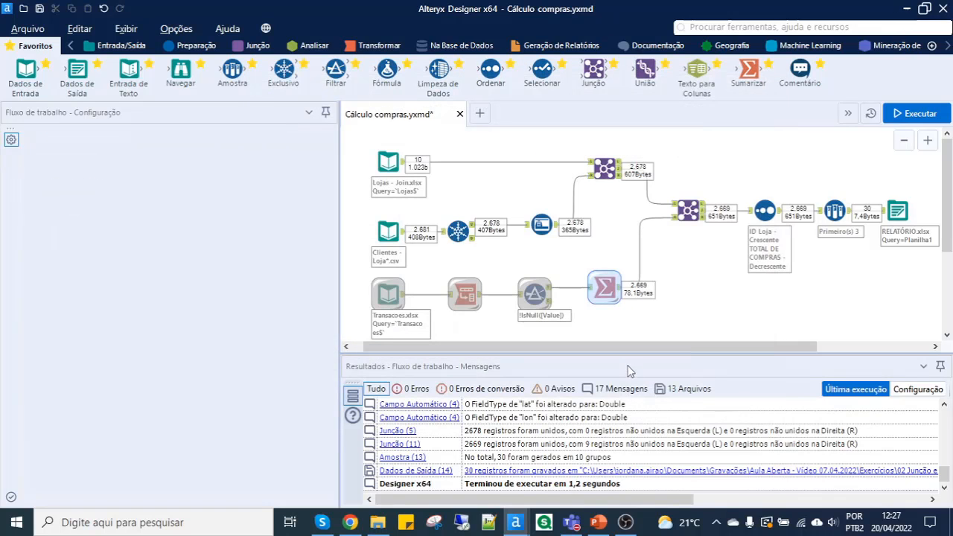
{"action": "left_click", "coordinate": [688, 298]}
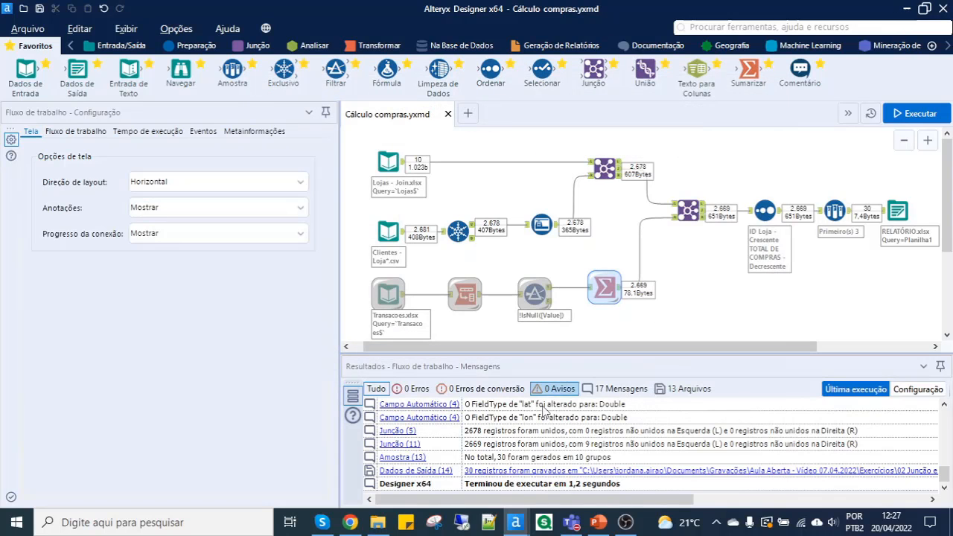
- Check the saved Cálculo compras file in the exercise folder in File Explorer, then return to the Cálculo compras workflow in Alteryx Designer
{"action": "left_click", "coordinate": [377, 521]}
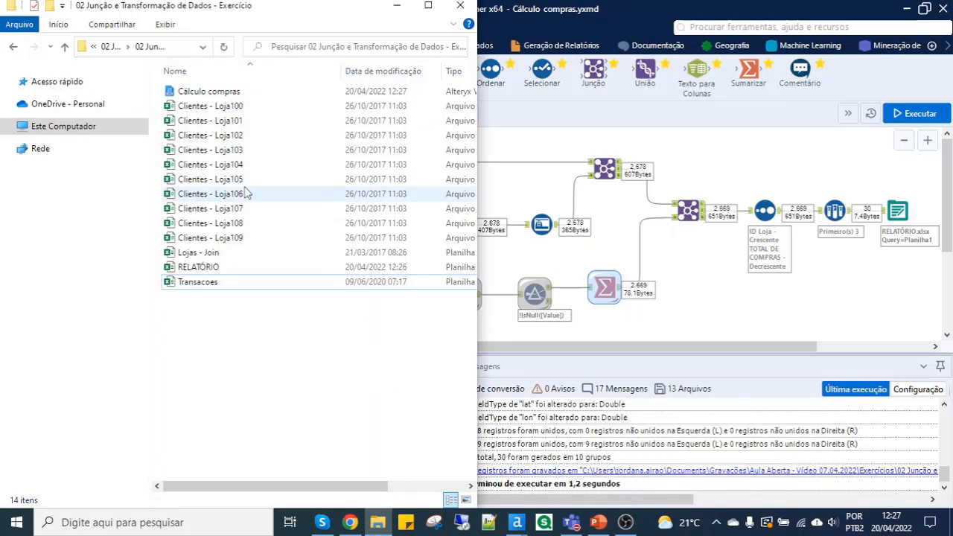
{"action": "left_click", "coordinate": [211, 95]}
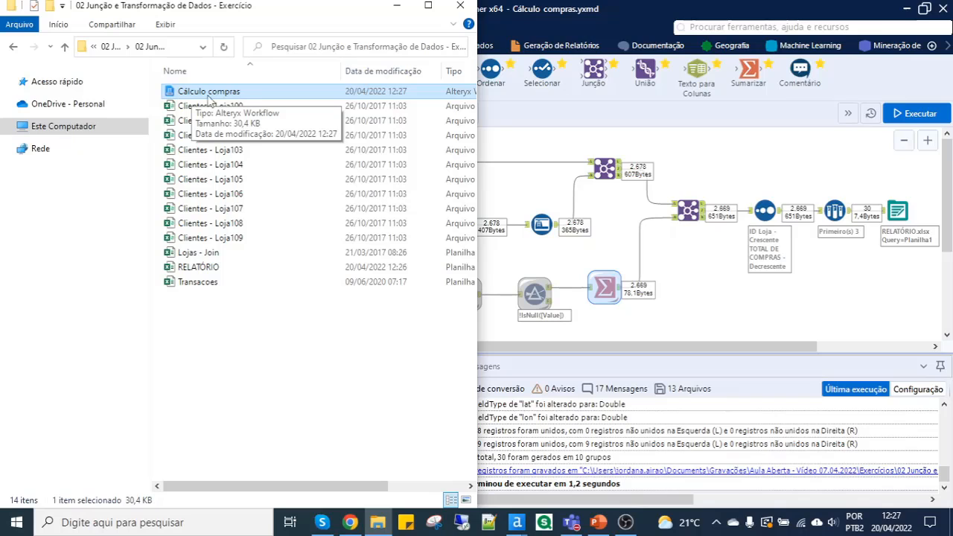
{"action": "left_click", "coordinate": [428, 8]}
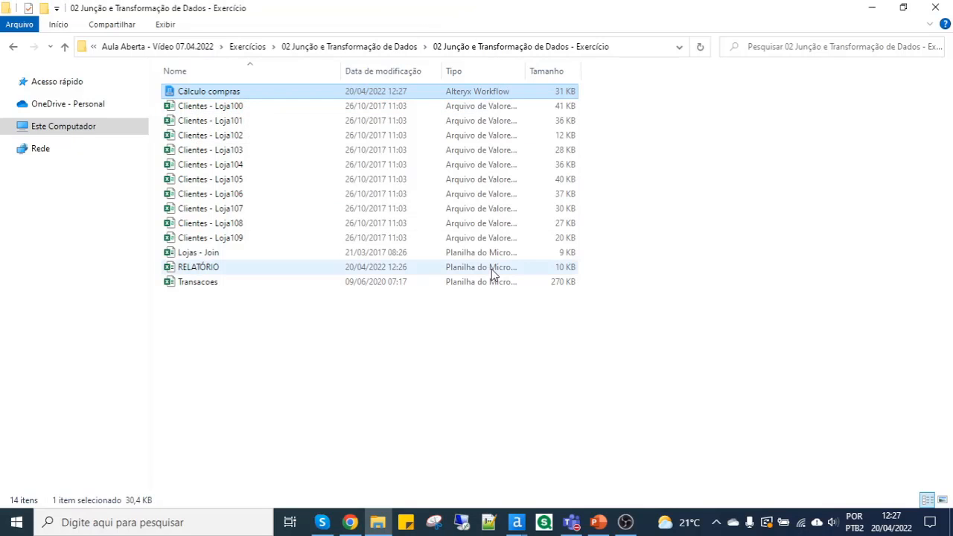
{"action": "mouse_move", "coordinate": [516, 522]}
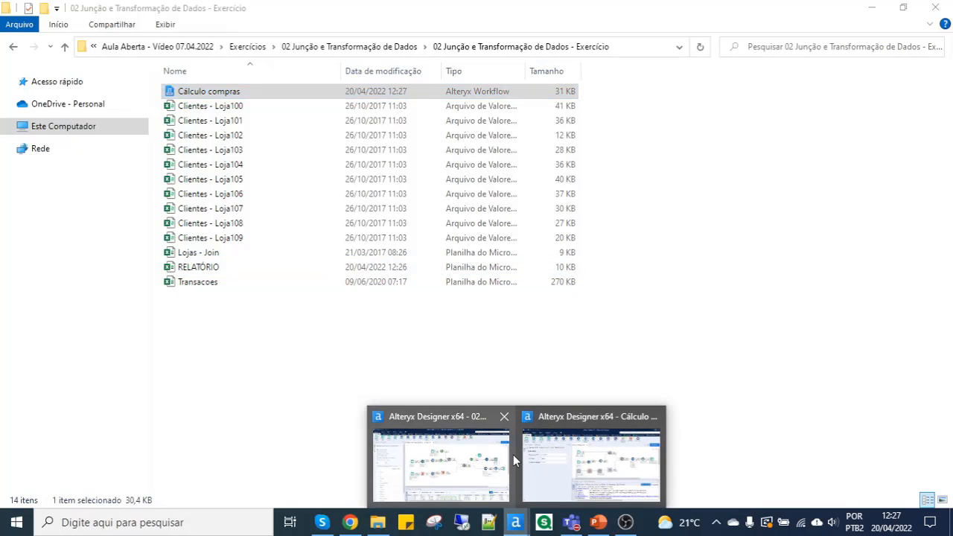
{"action": "left_click", "coordinate": [562, 441]}
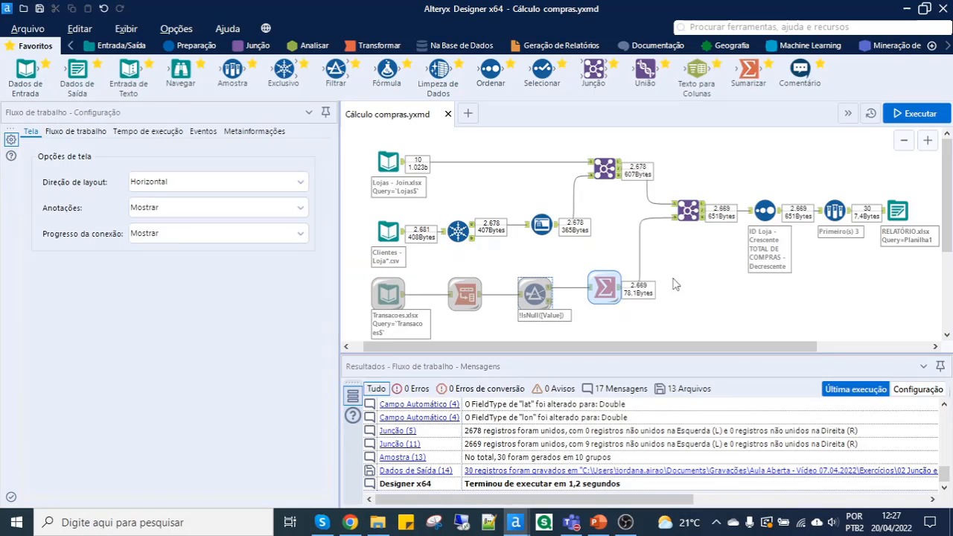